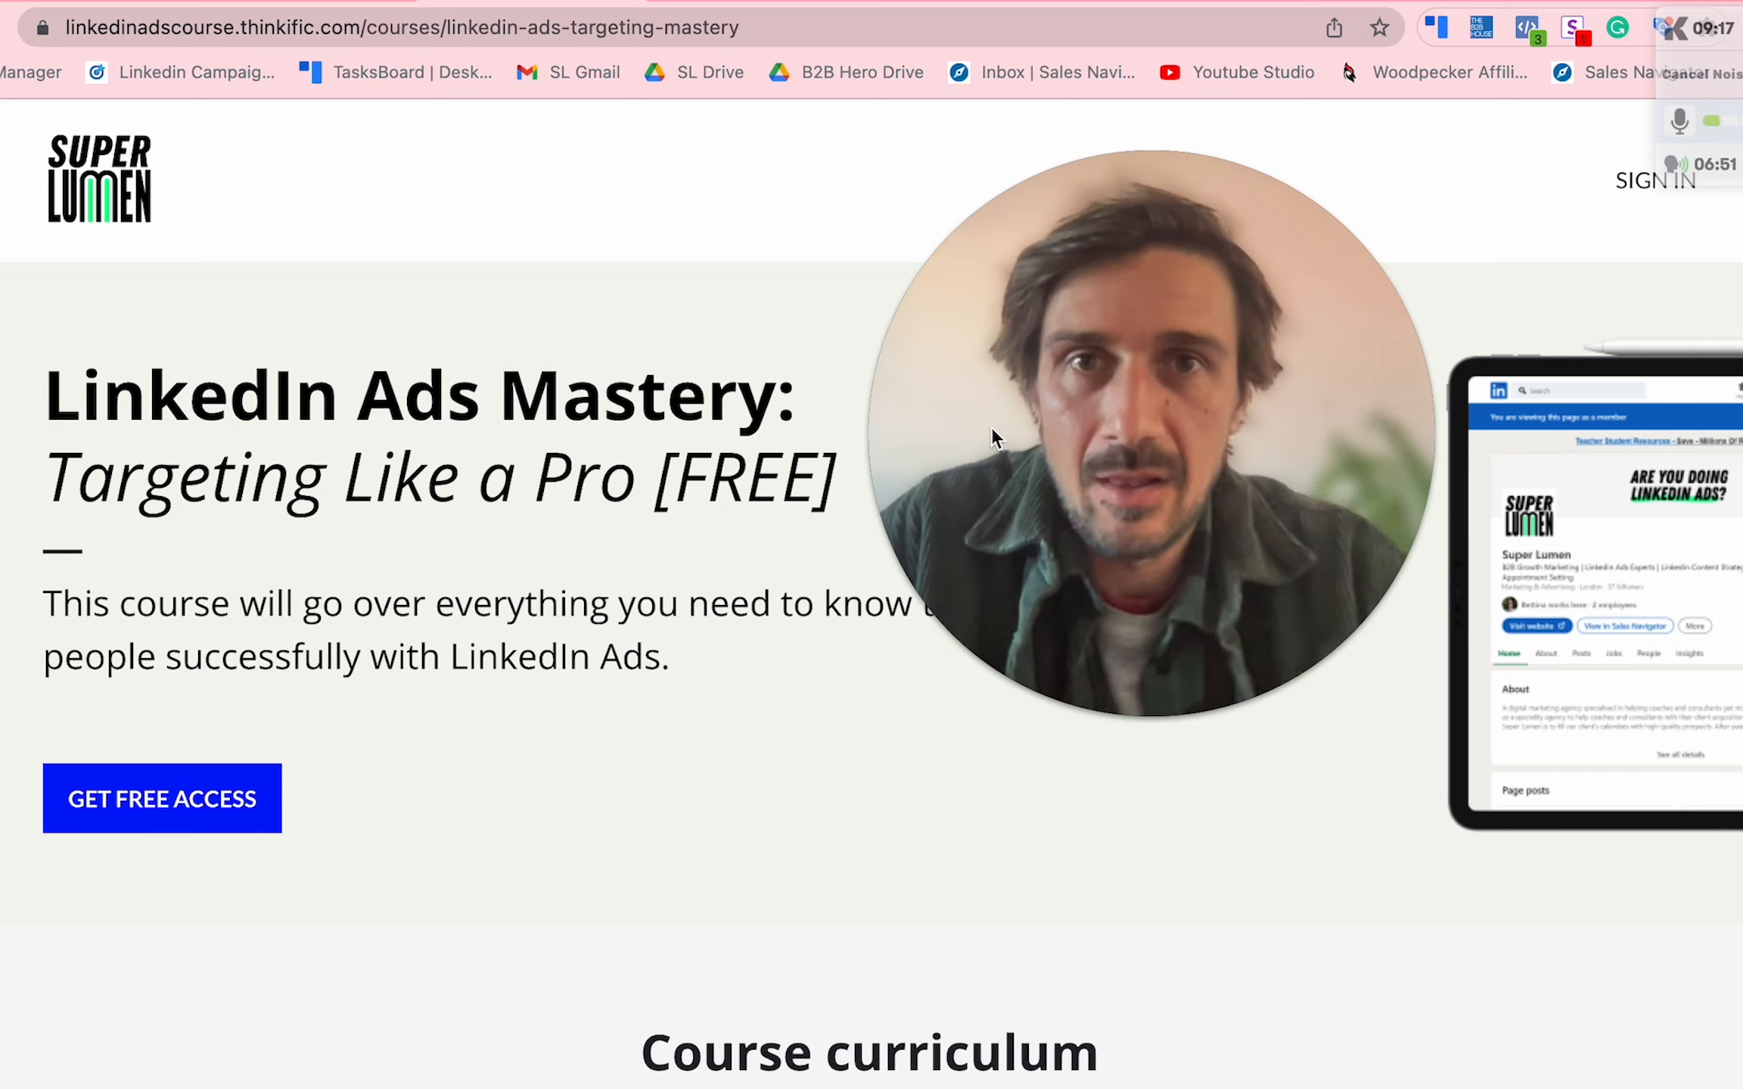
# Step: Review the example lead magnet landing pages: the LinkedIn ads strategy report, the cold email crash course and the master class sign-ups
pyautogui.click(740, 2)
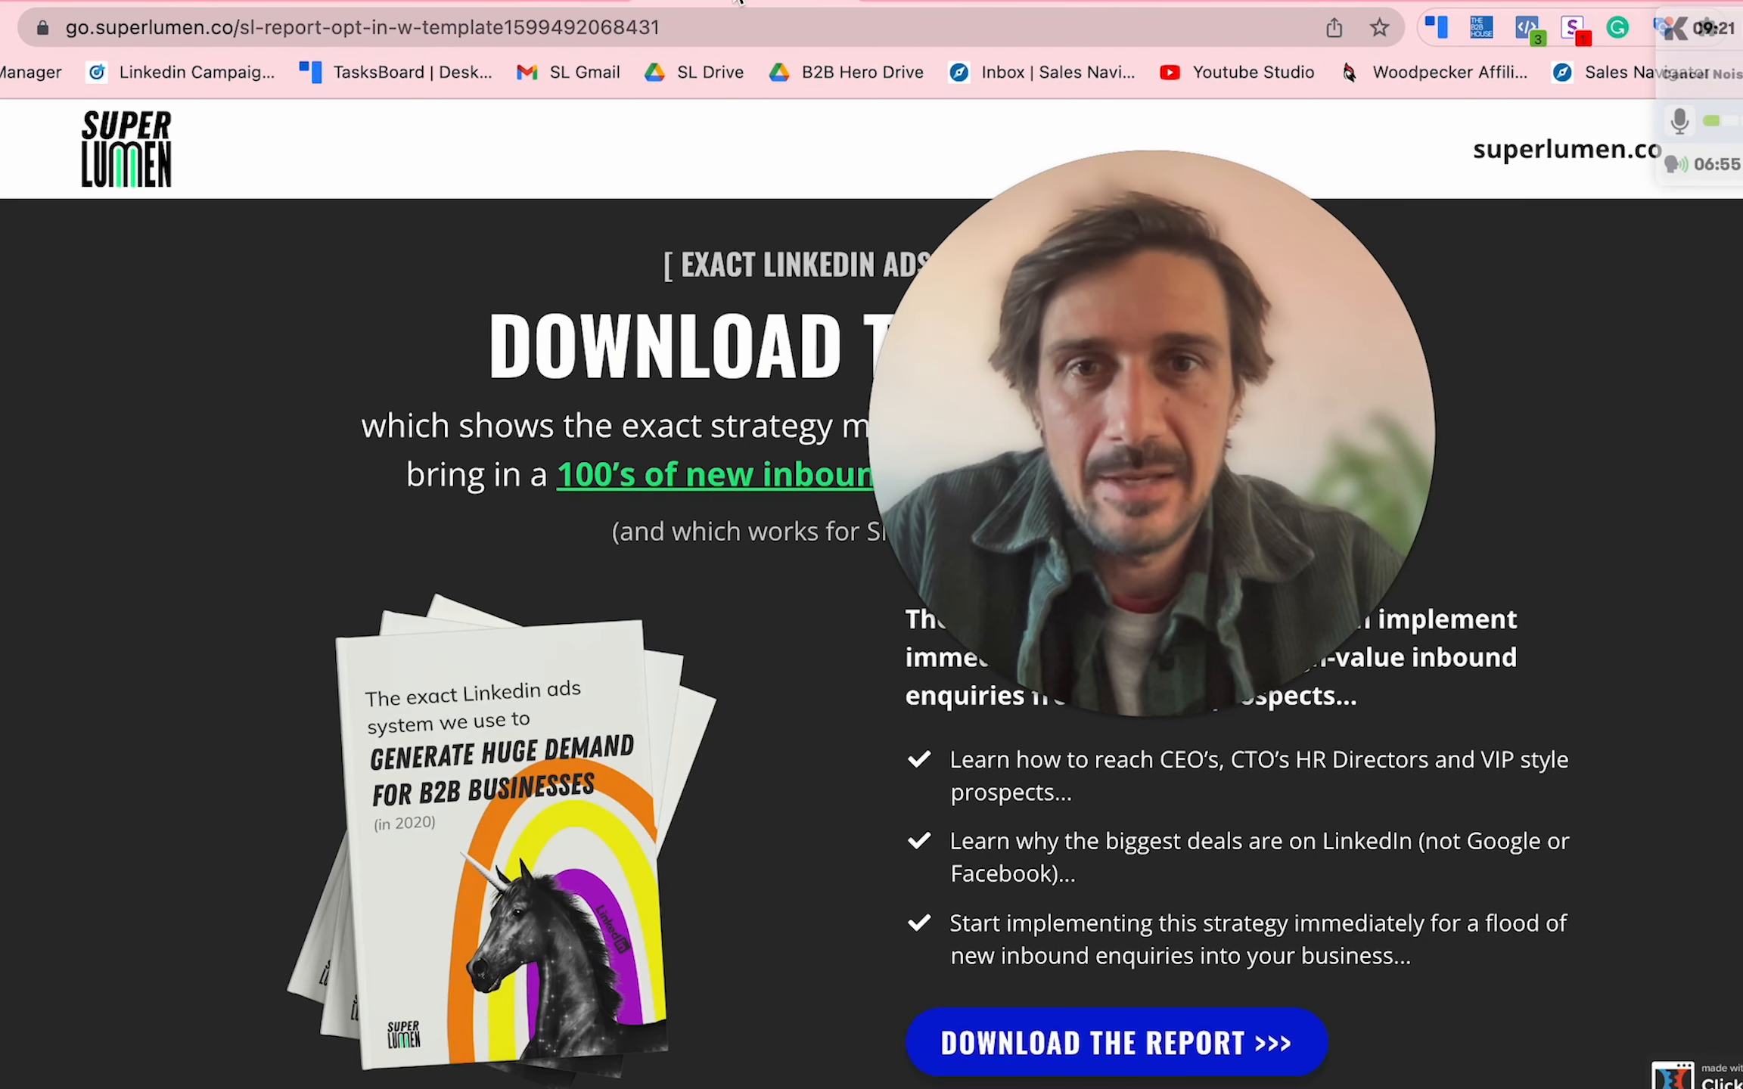
pyautogui.moveTo(1175, 416); pyautogui.dragTo(1583, 240)
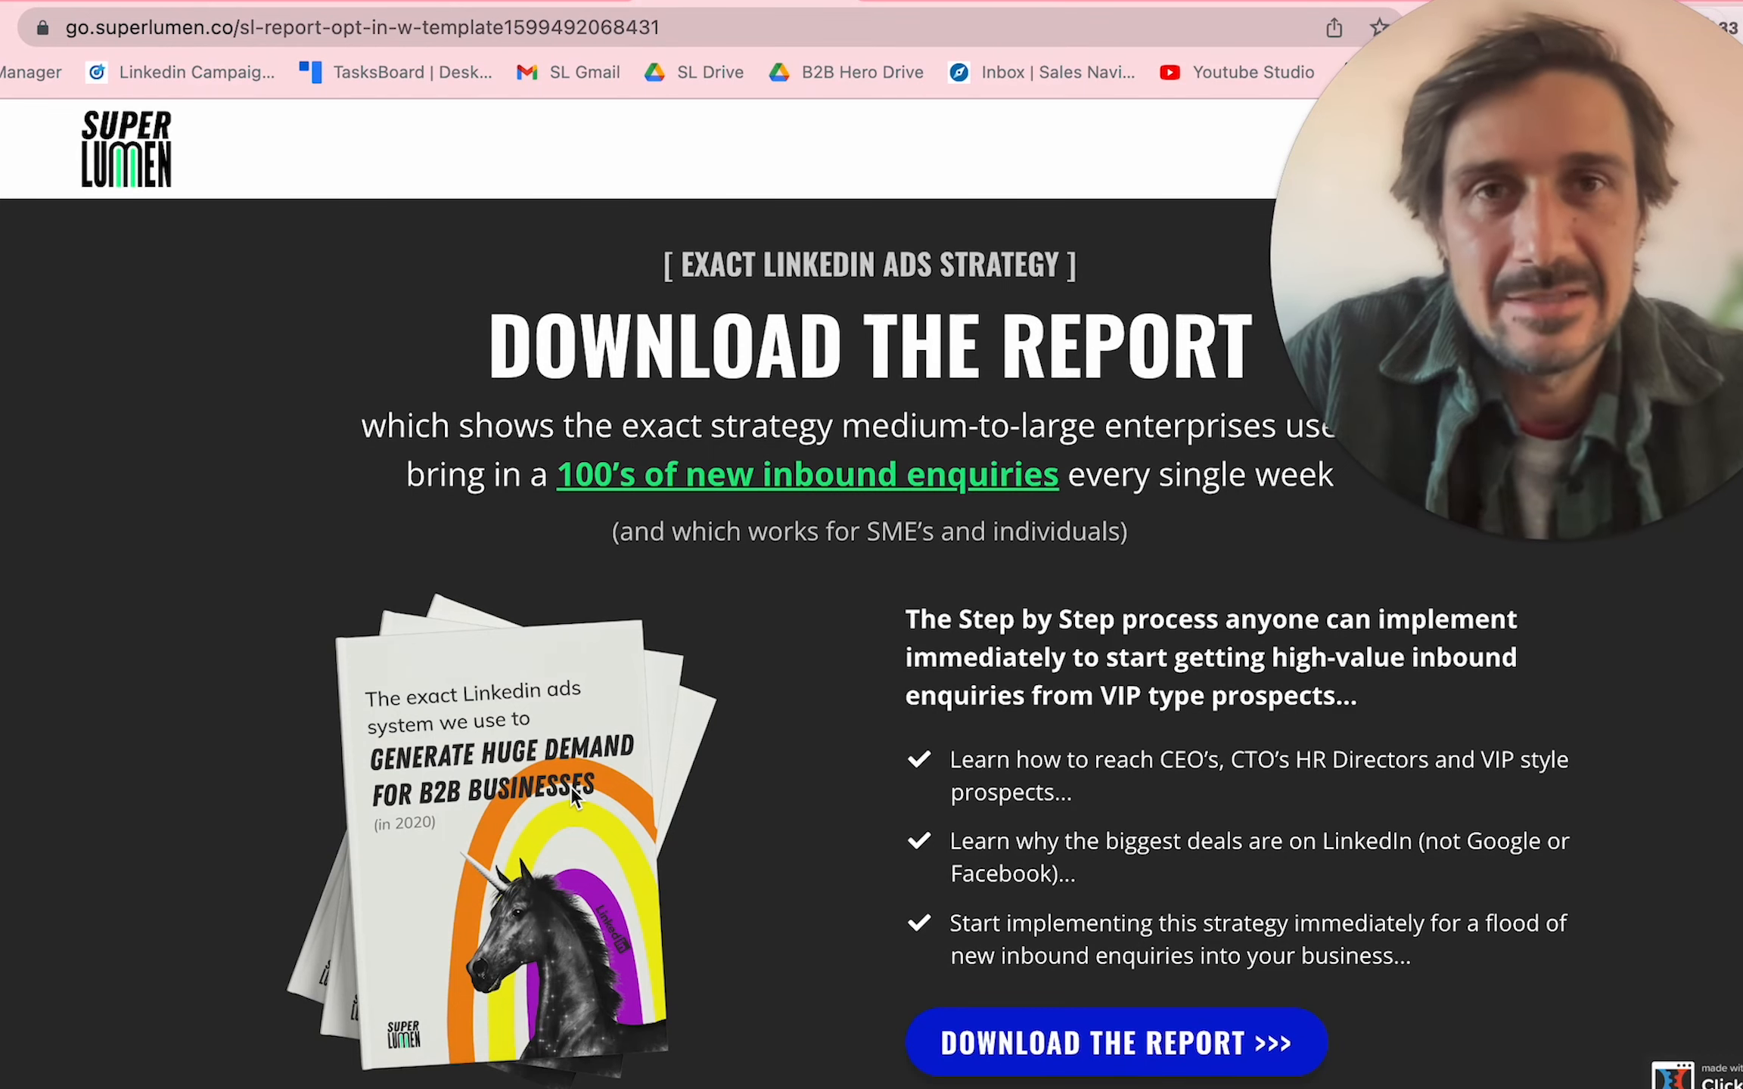
pyautogui.moveTo(1478, 428); pyautogui.dragTo(539, 612)
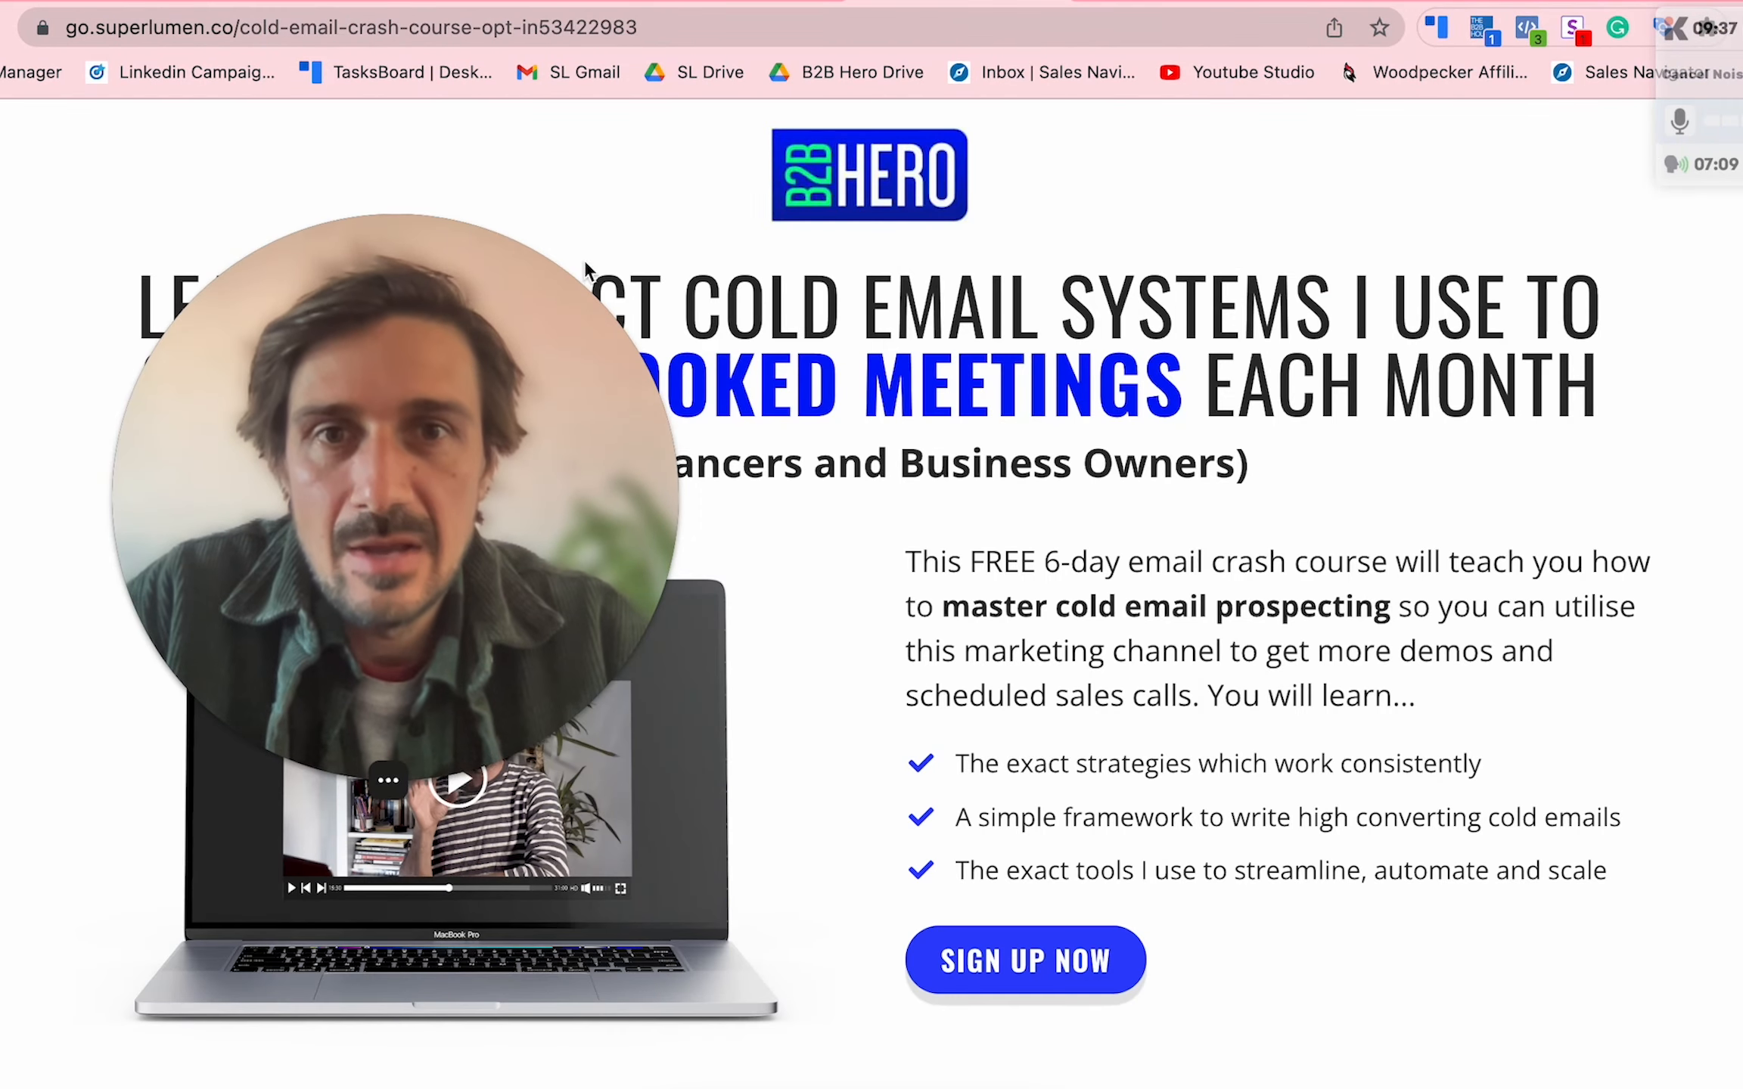
pyautogui.moveTo(586, 269); pyautogui.dragTo(1530, 585)
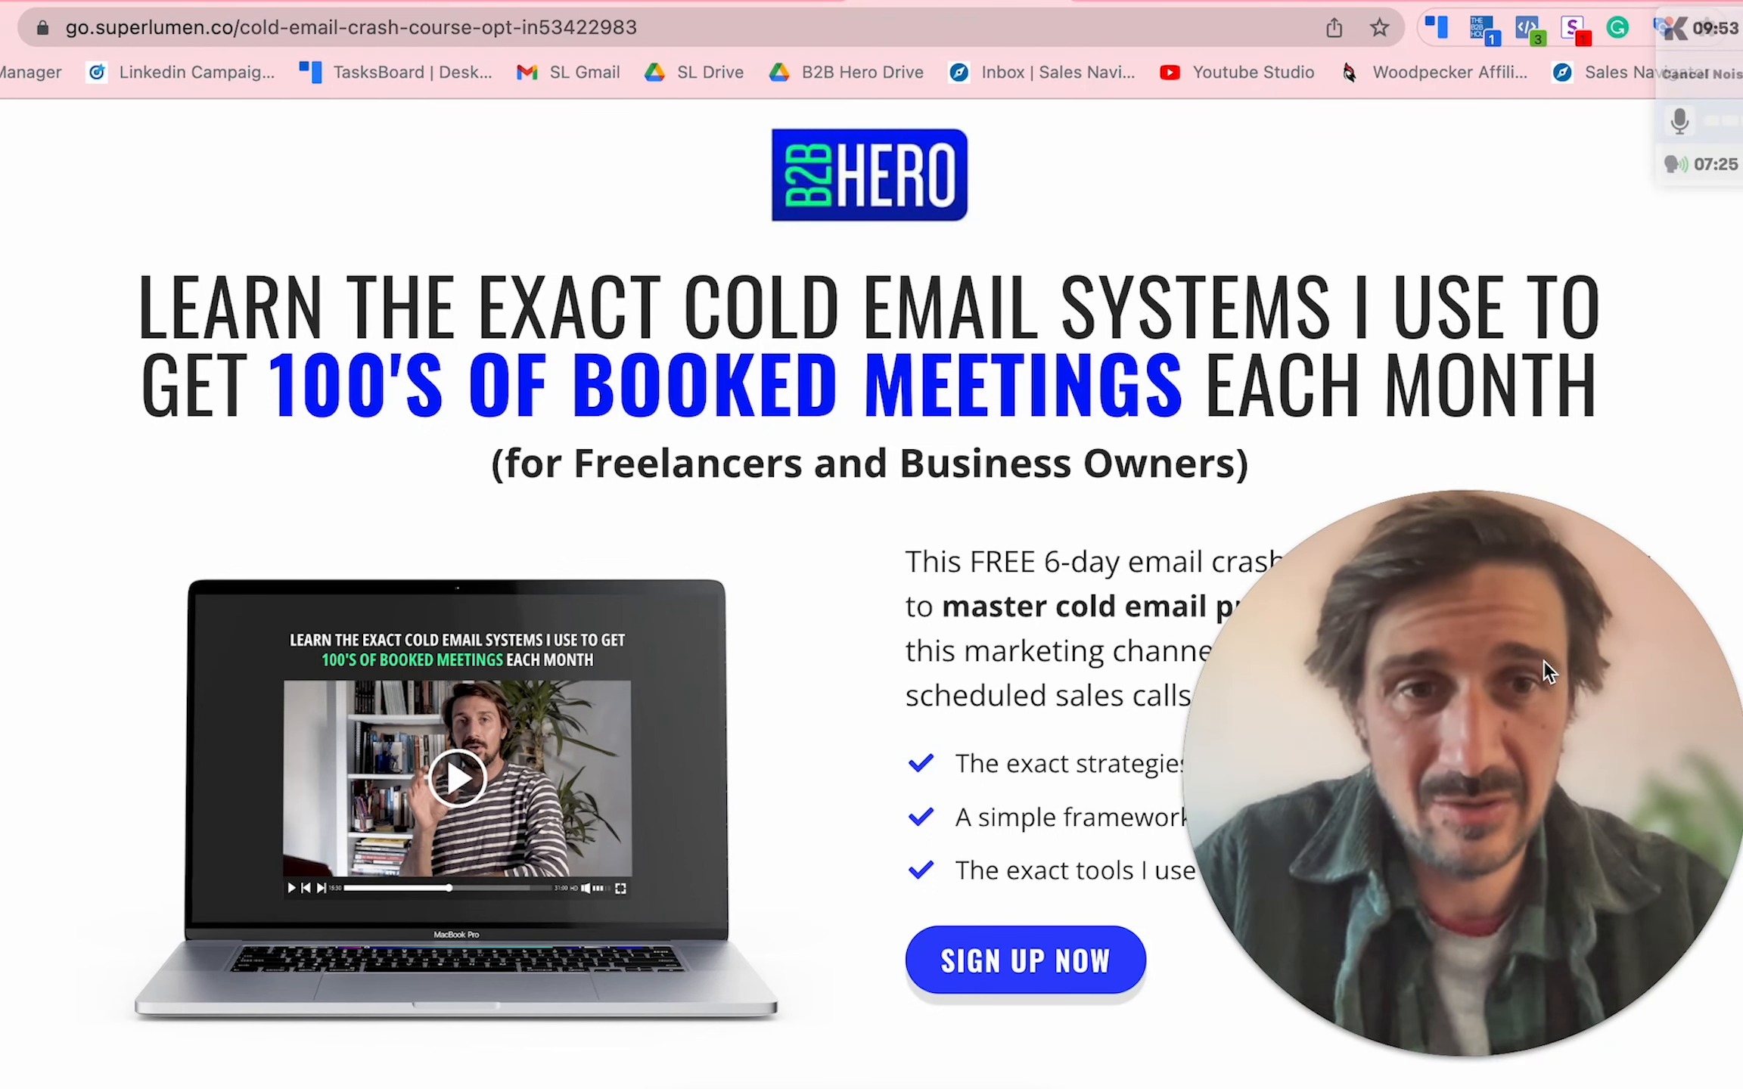
pyautogui.click(1169, 2)
pyautogui.moveTo(1155, 580); pyautogui.dragTo(1431, 497)
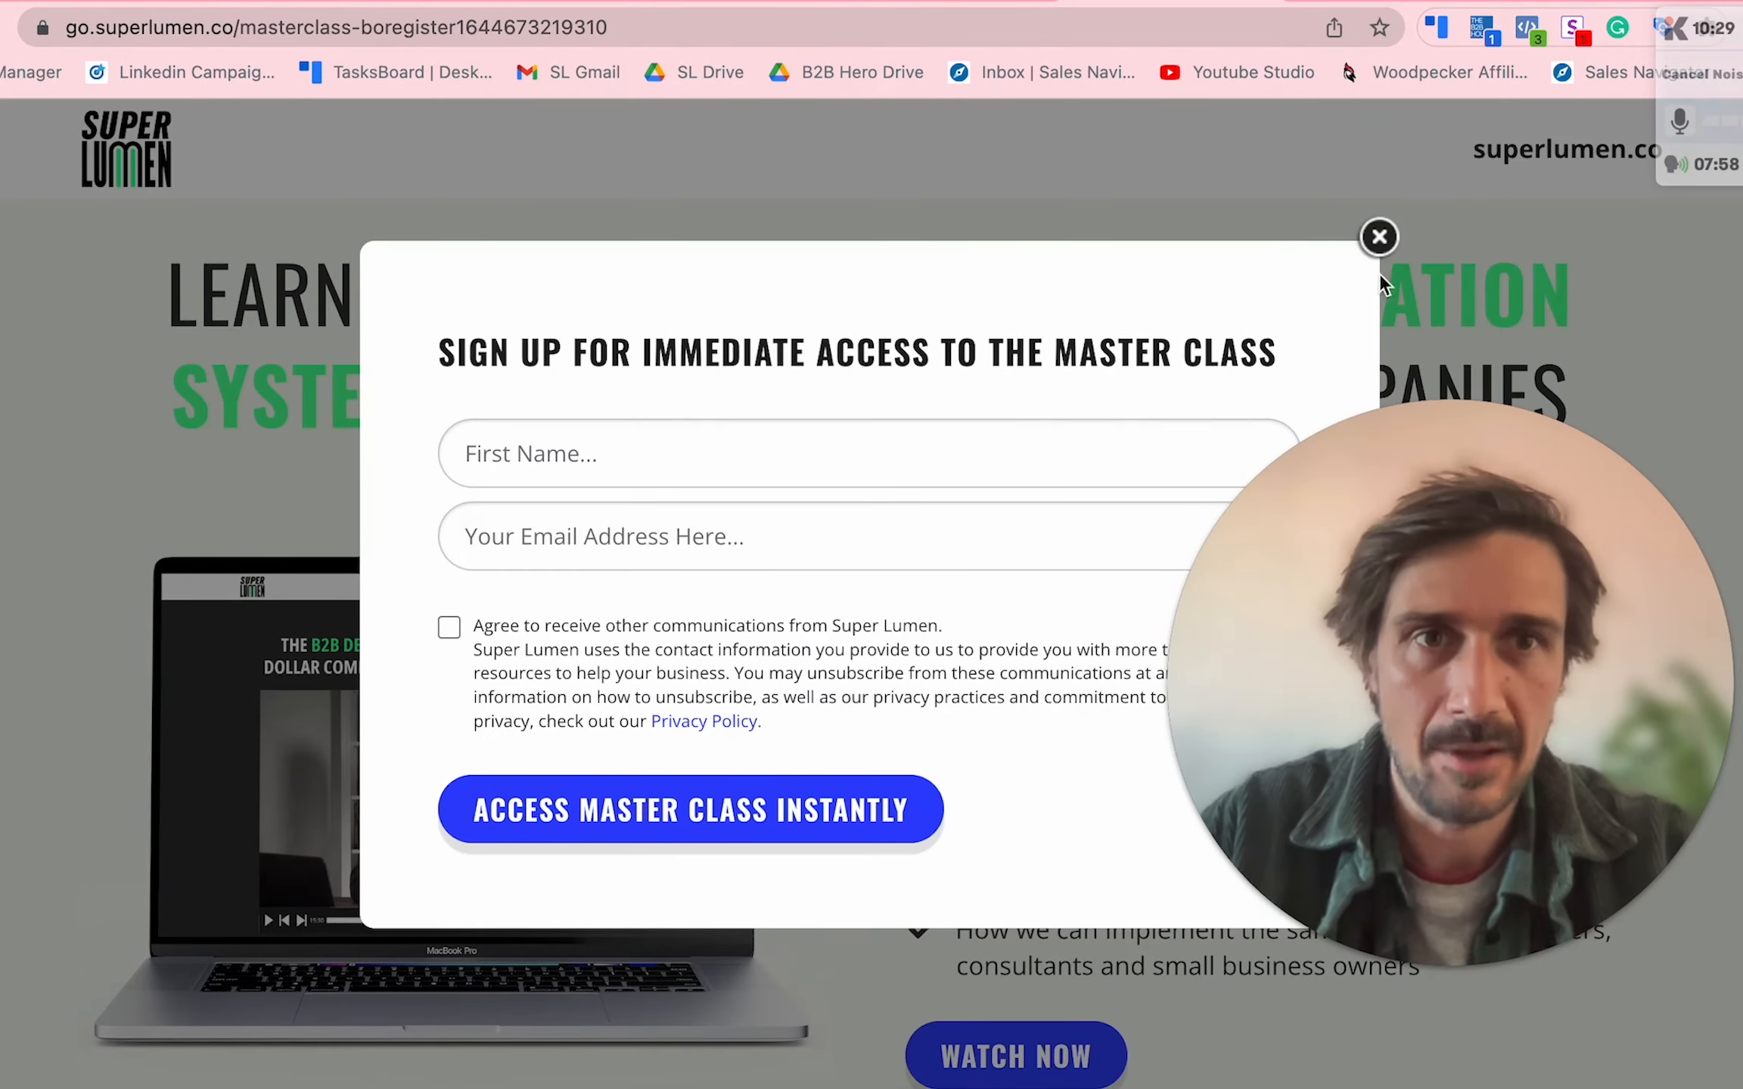
pyautogui.click(1379, 237)
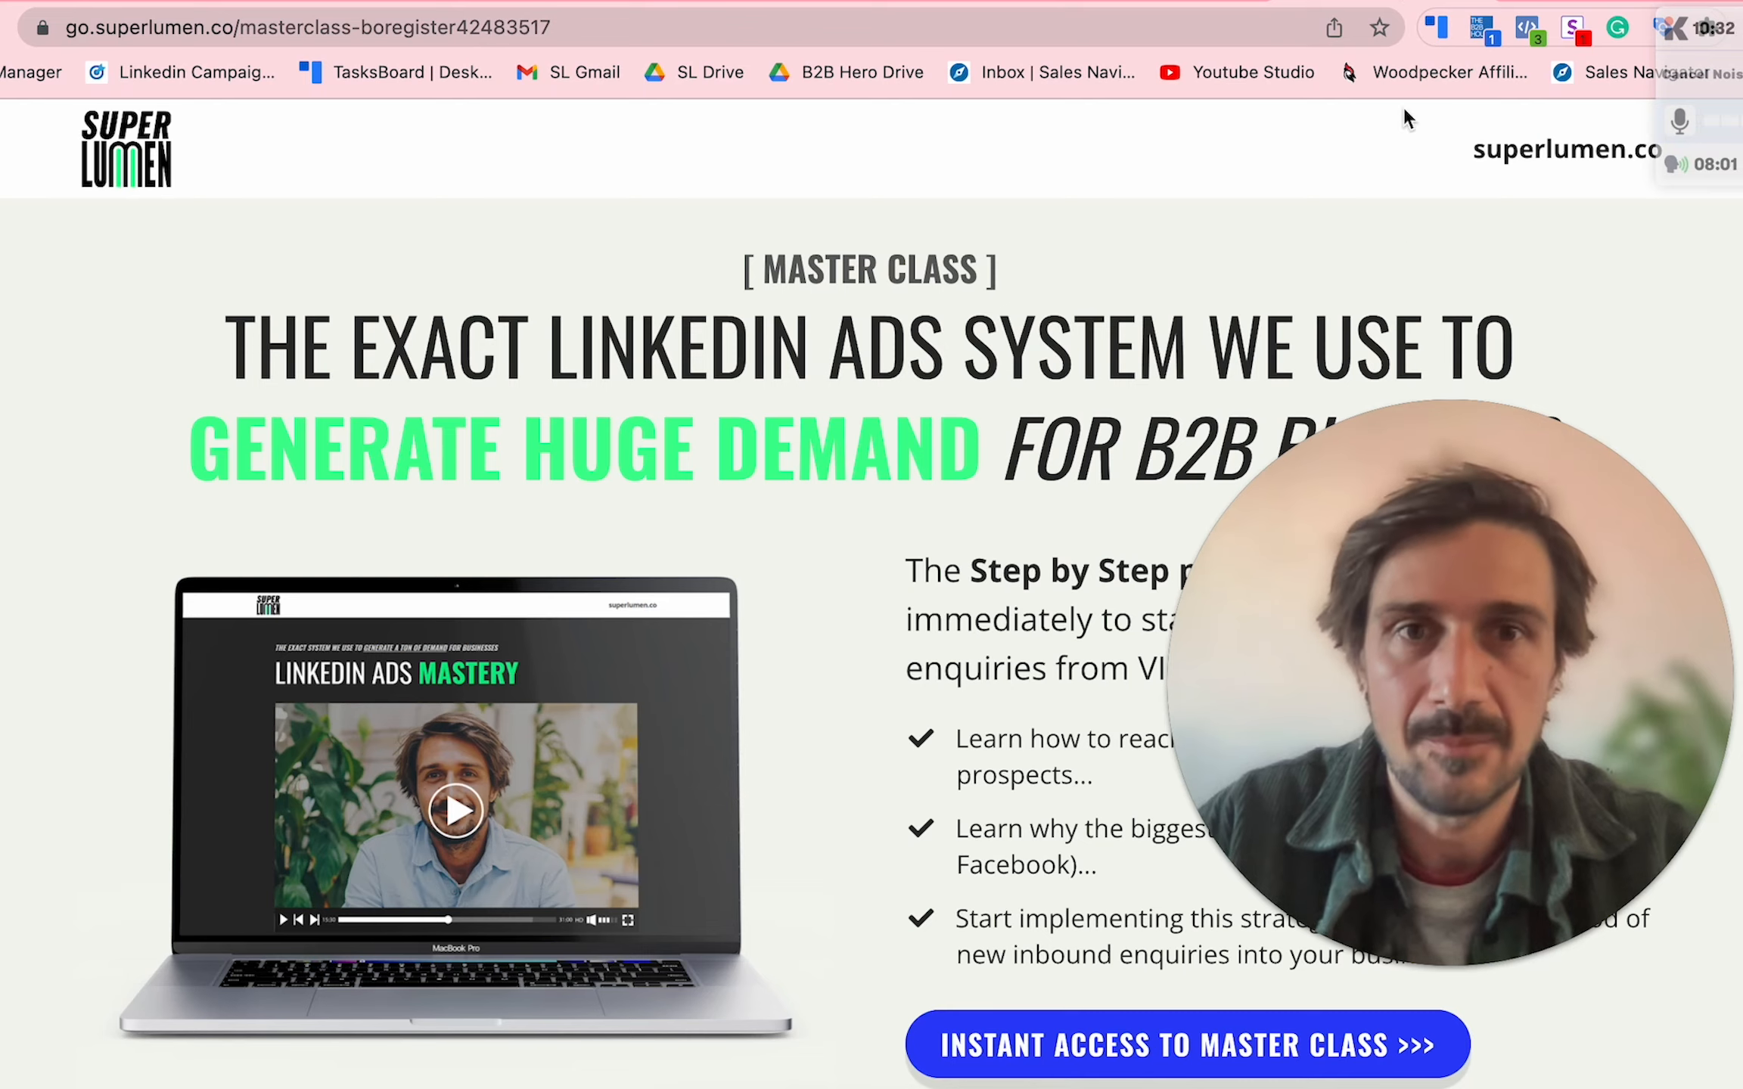
pyautogui.moveTo(1456, 573); pyautogui.dragTo(813, 435)
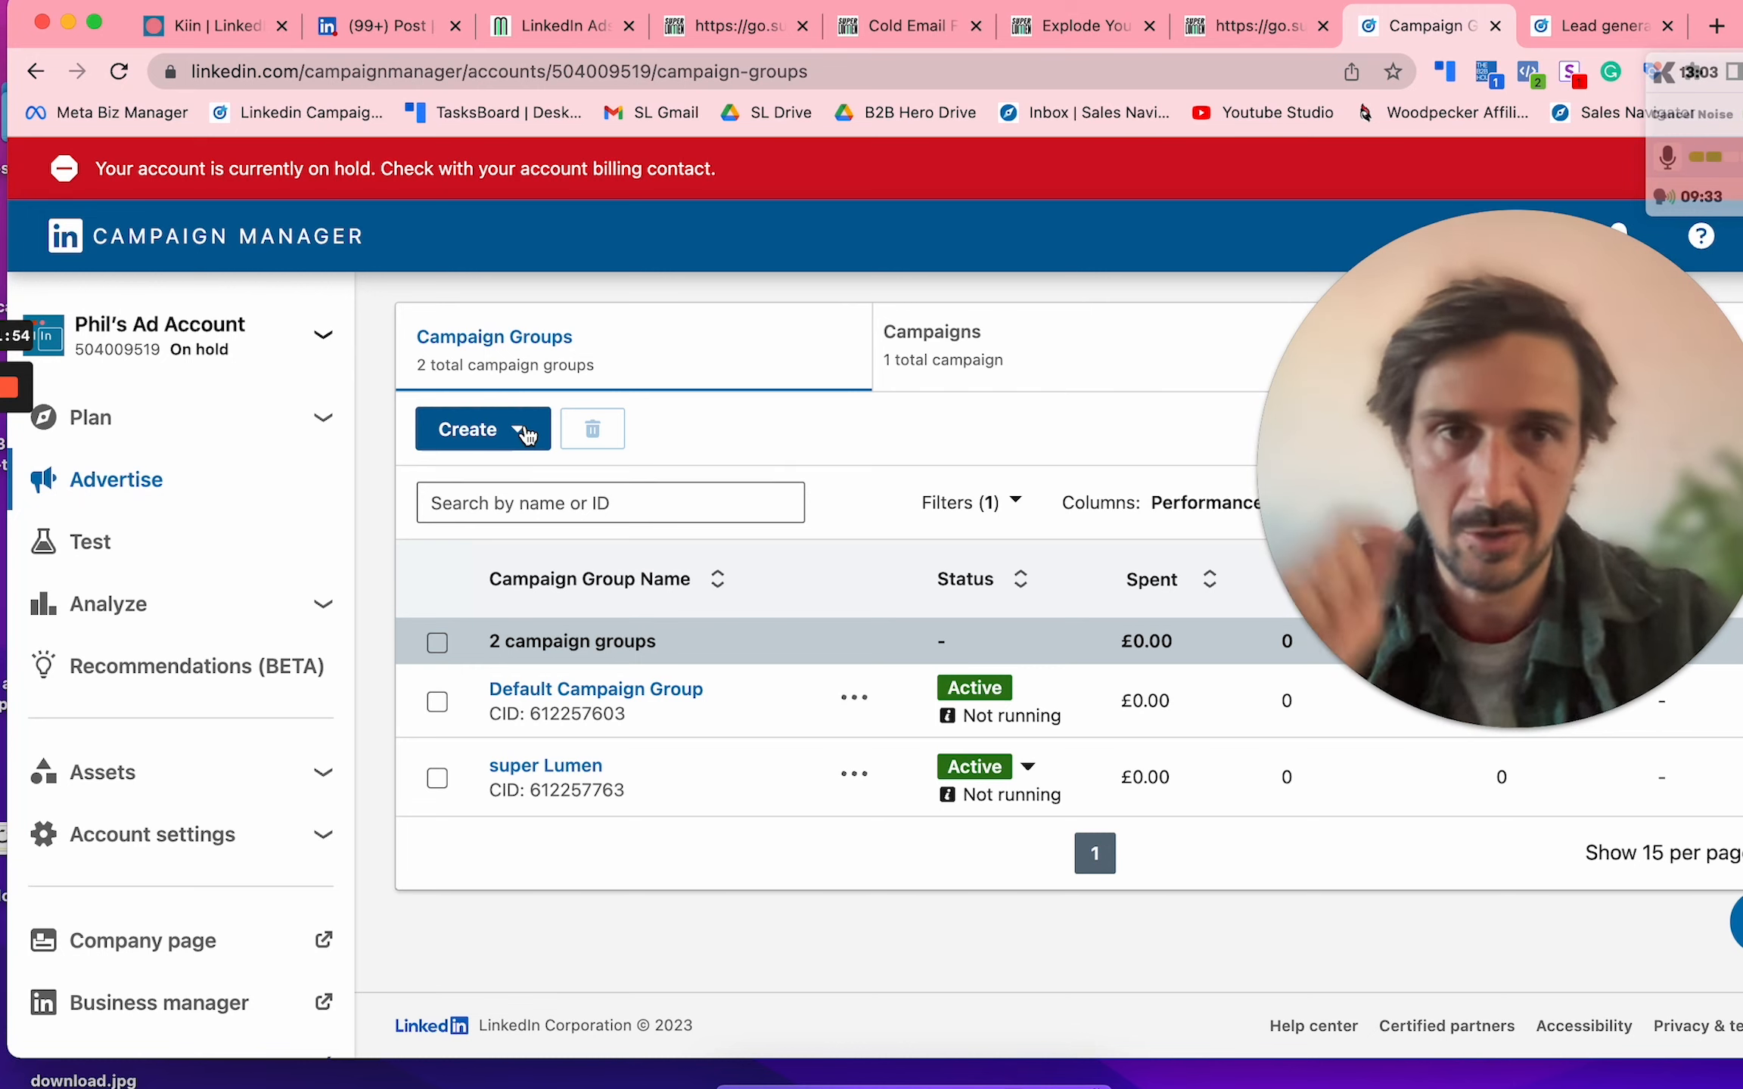
# Step: Create a new campaign within the Default Campaign Group and proceed to its setup
pyautogui.click(526, 434)
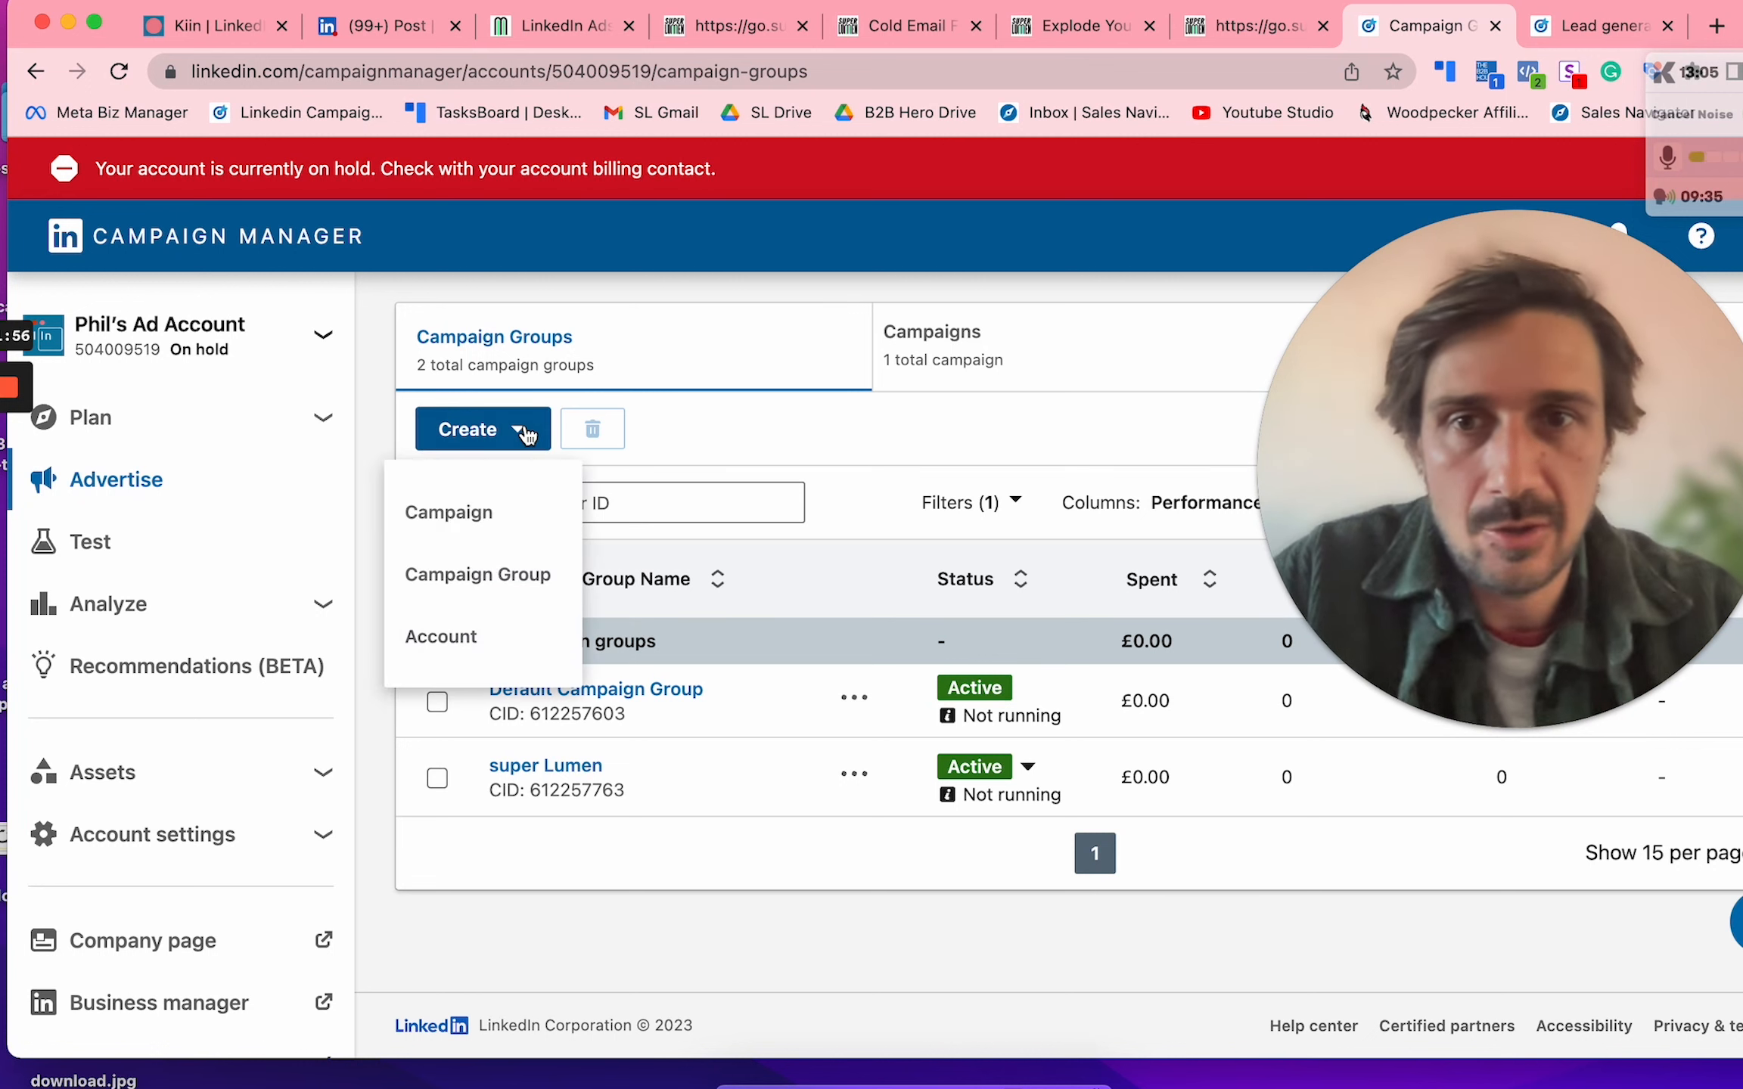
pyautogui.click(490, 522)
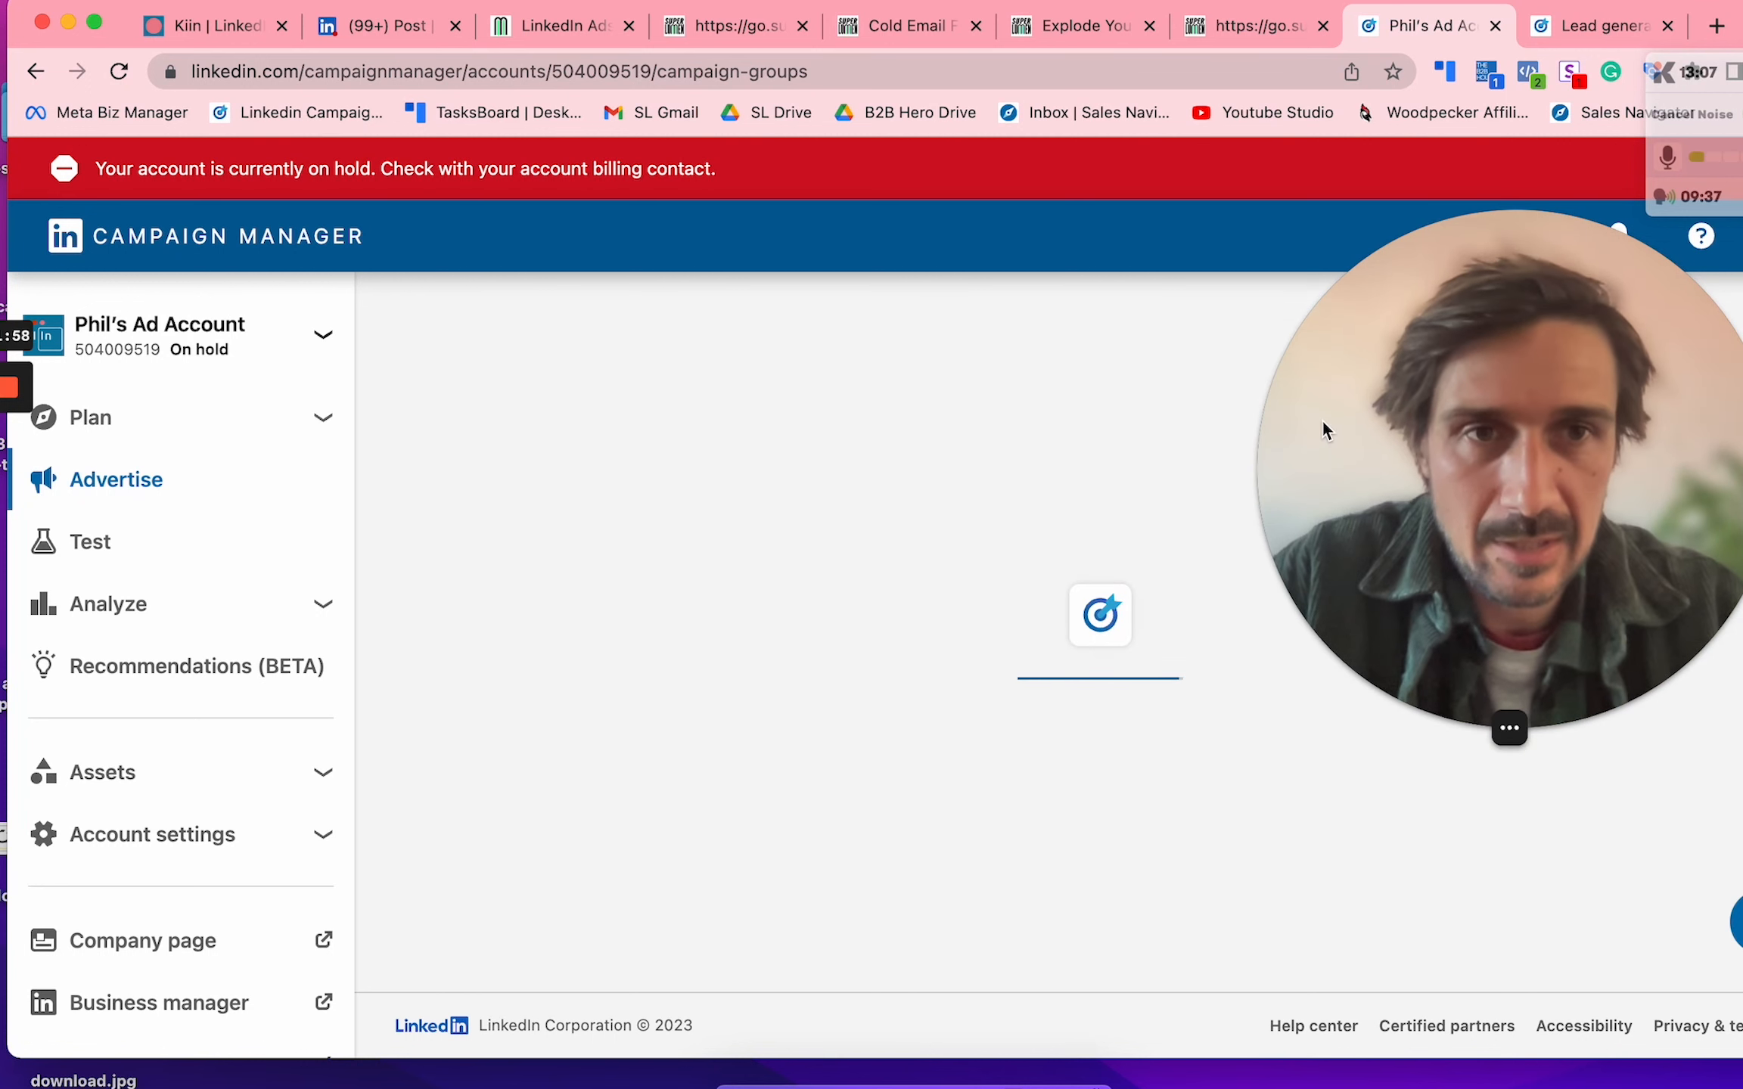
pyautogui.moveTo(1409, 422); pyautogui.dragTo(1264, 332)
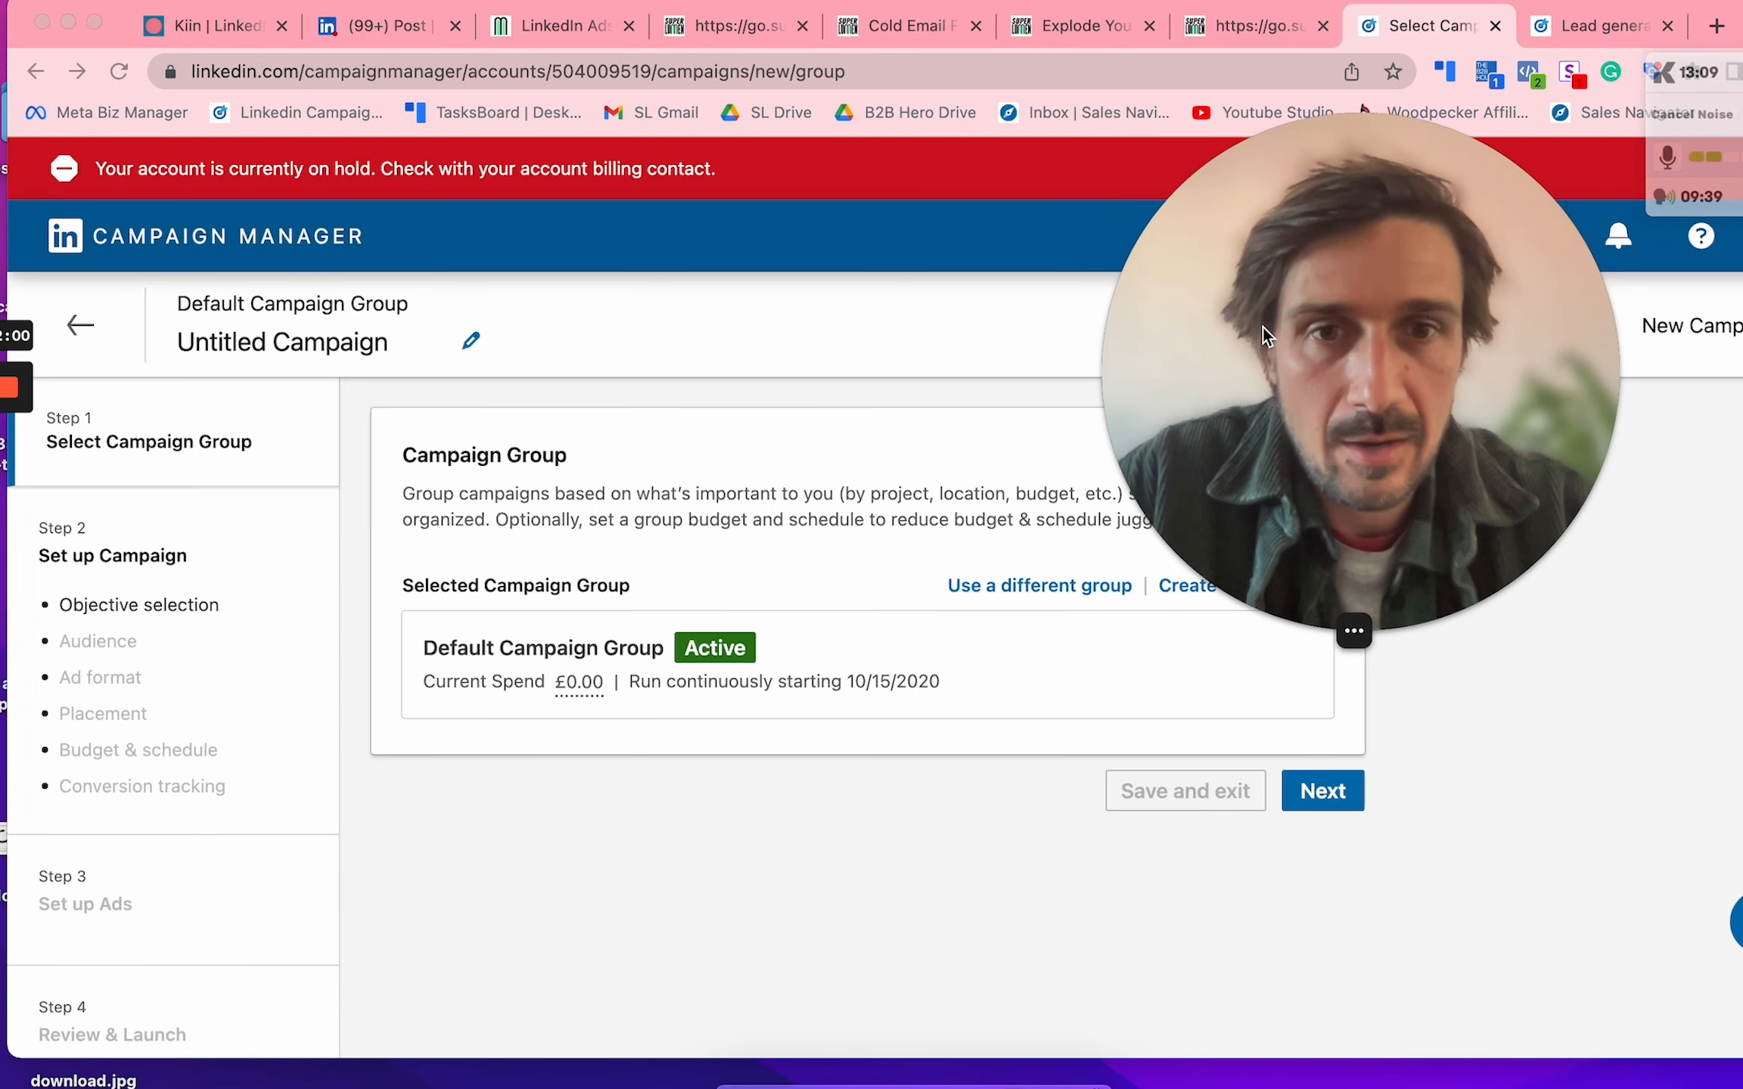
pyautogui.click(1319, 790)
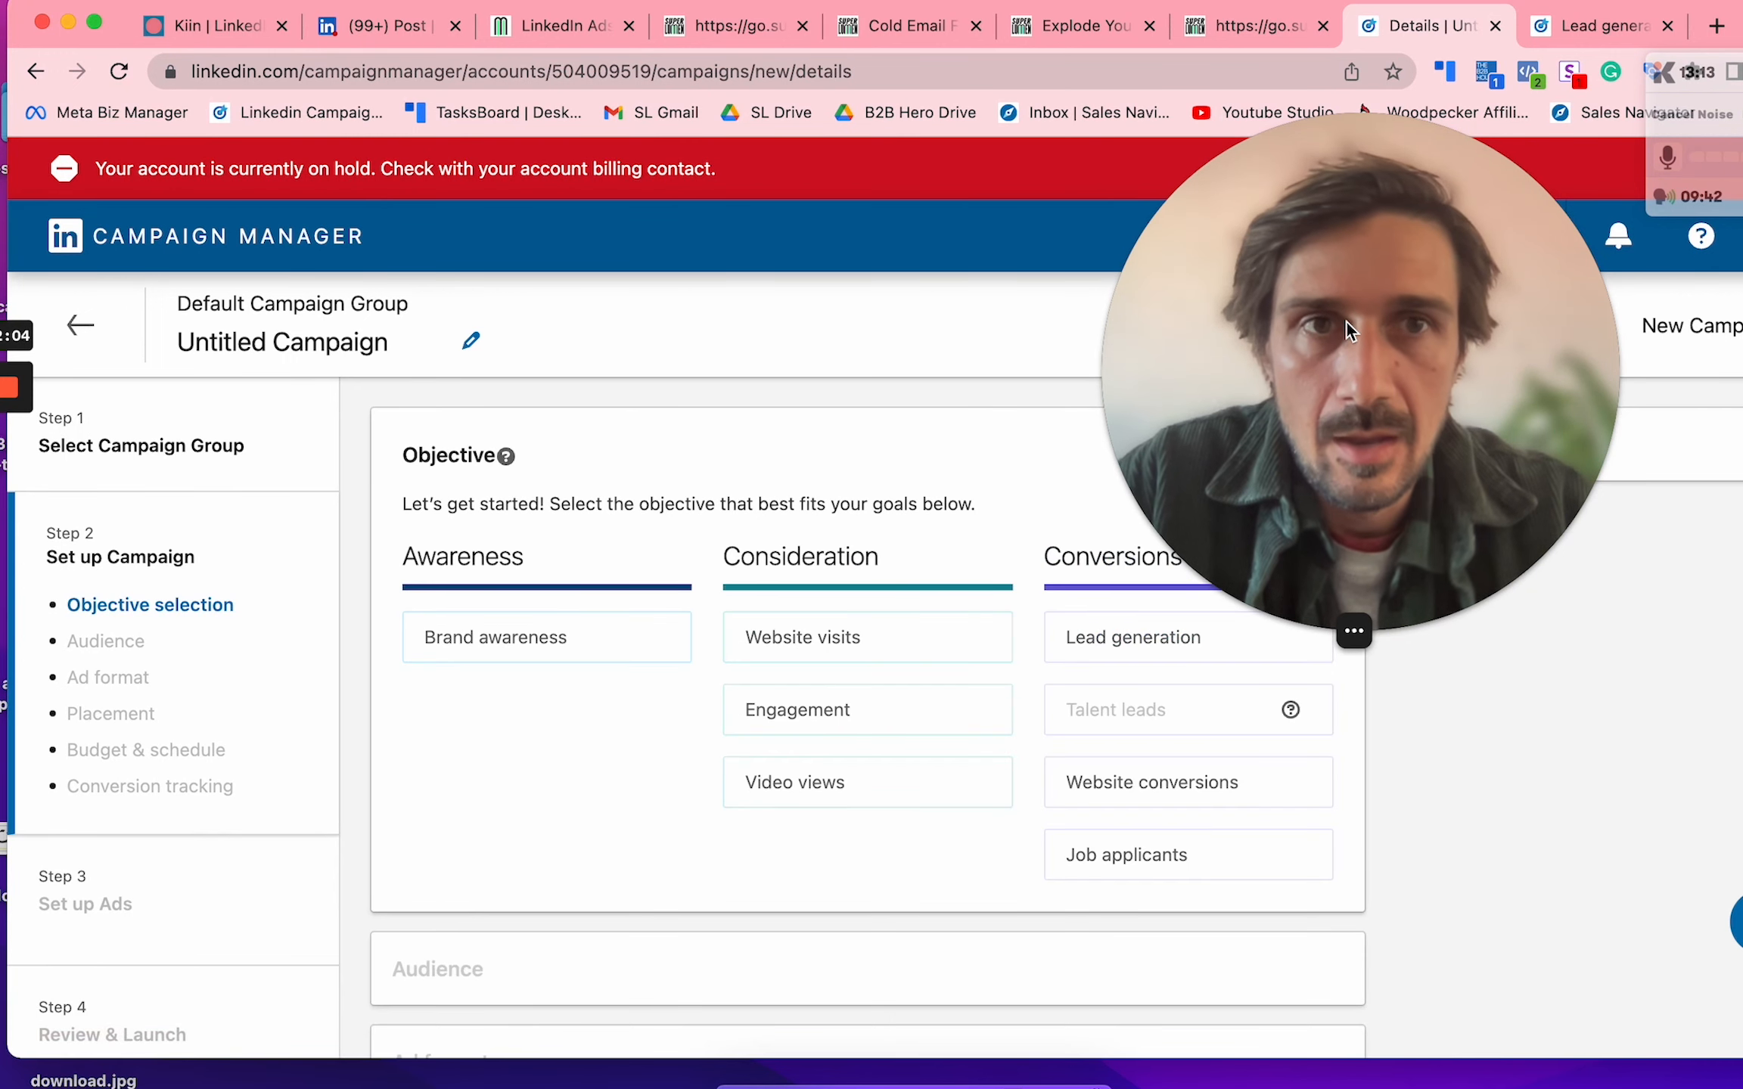
pyautogui.moveTo(1346, 323); pyautogui.dragTo(1544, 358)
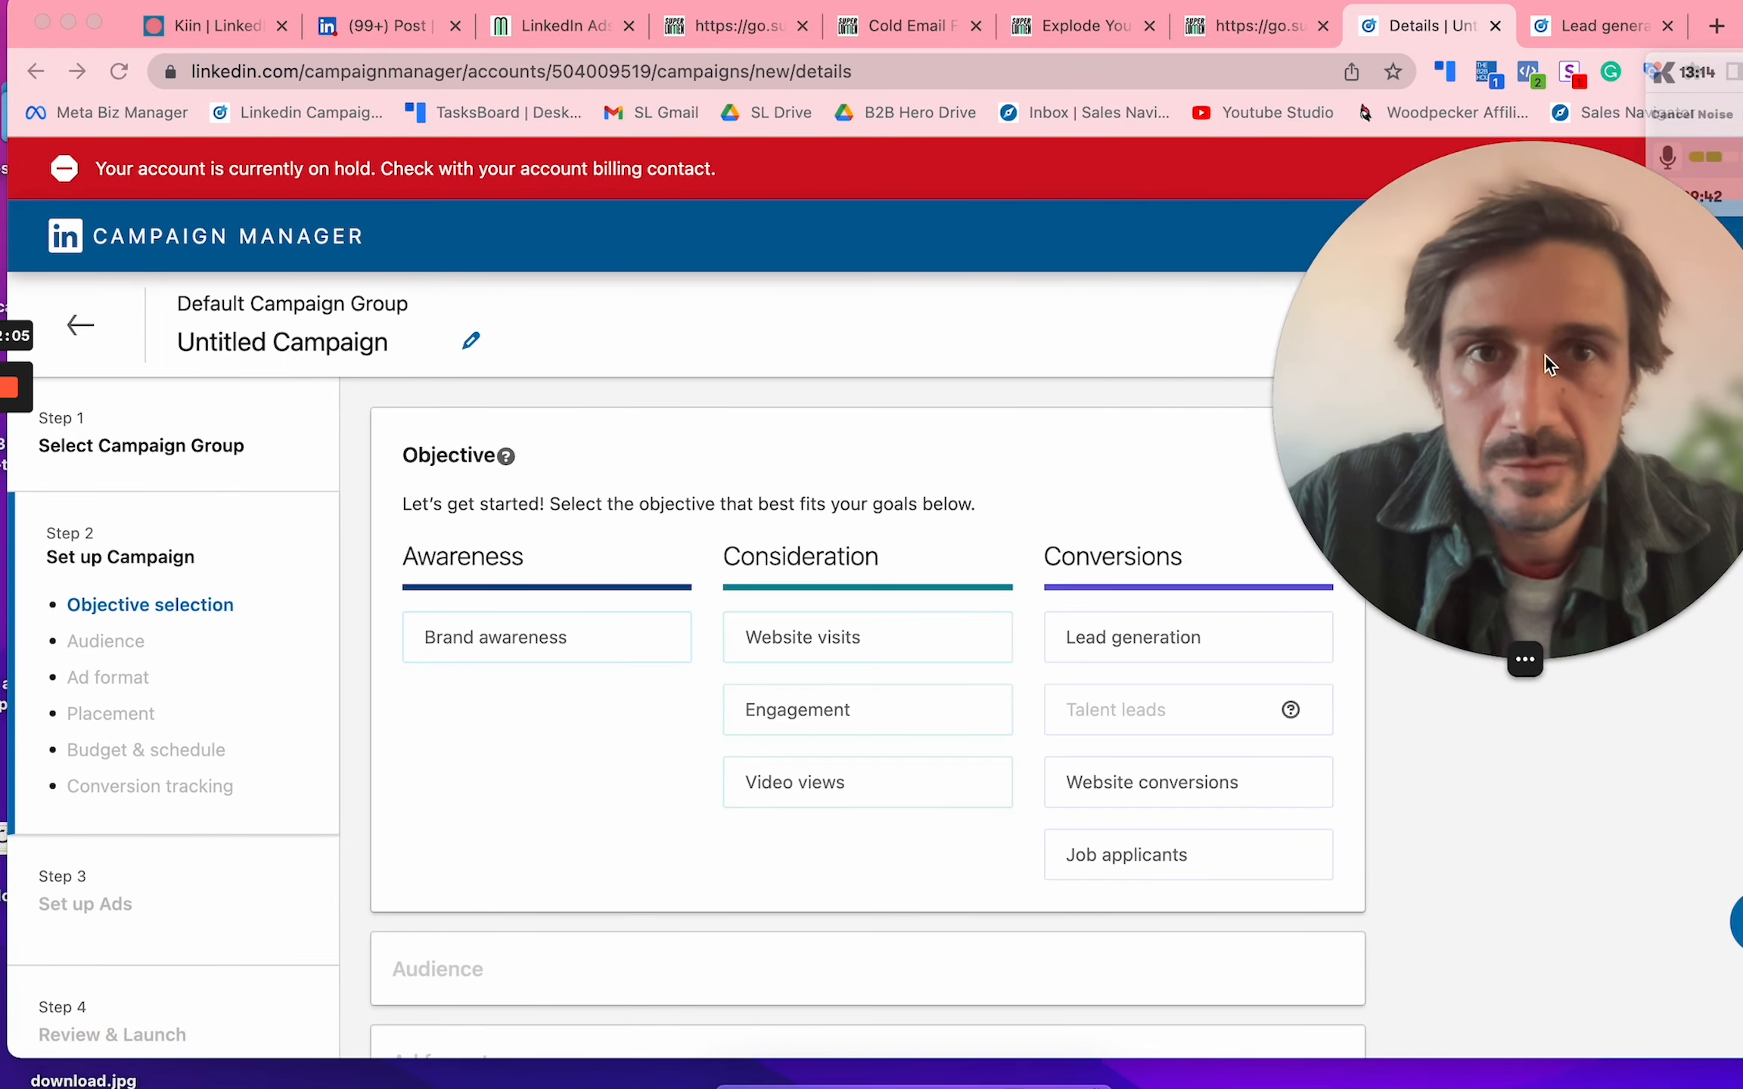
# Step: Choose Lead generation as the campaign objective
pyautogui.click(348, 344)
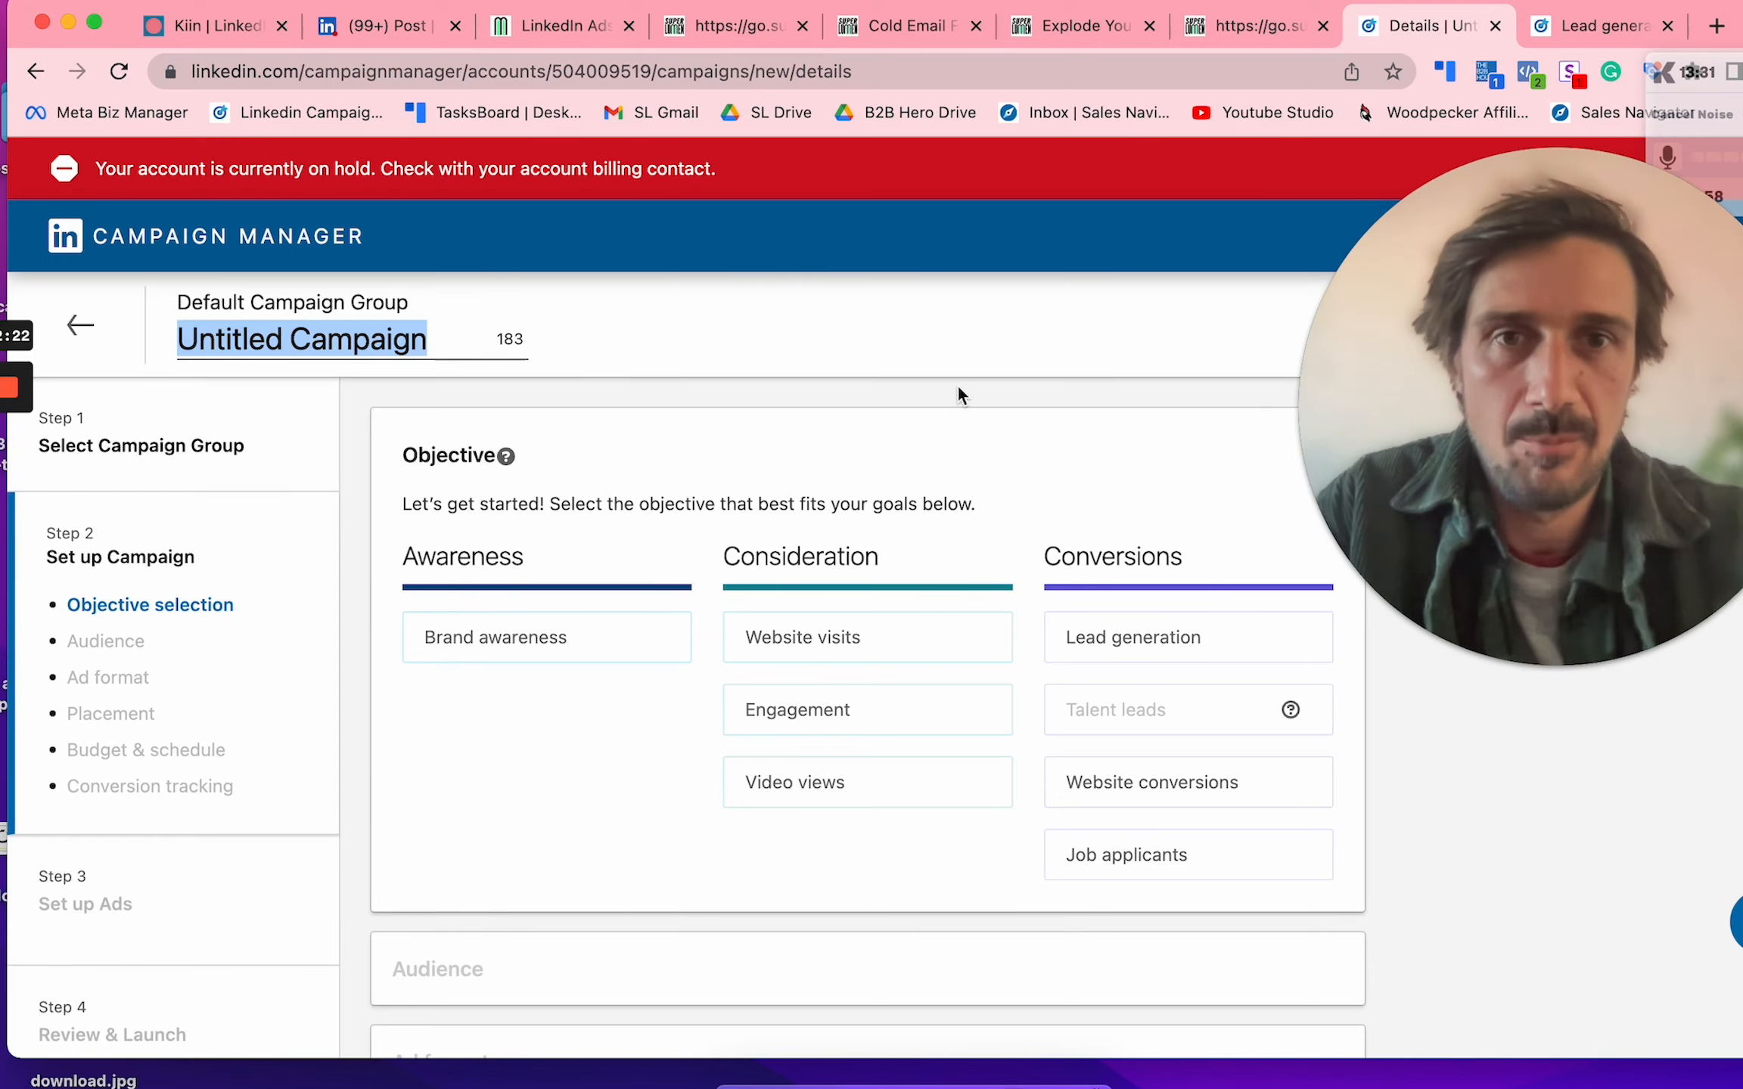
pyautogui.scroll(-1, 957, 388)
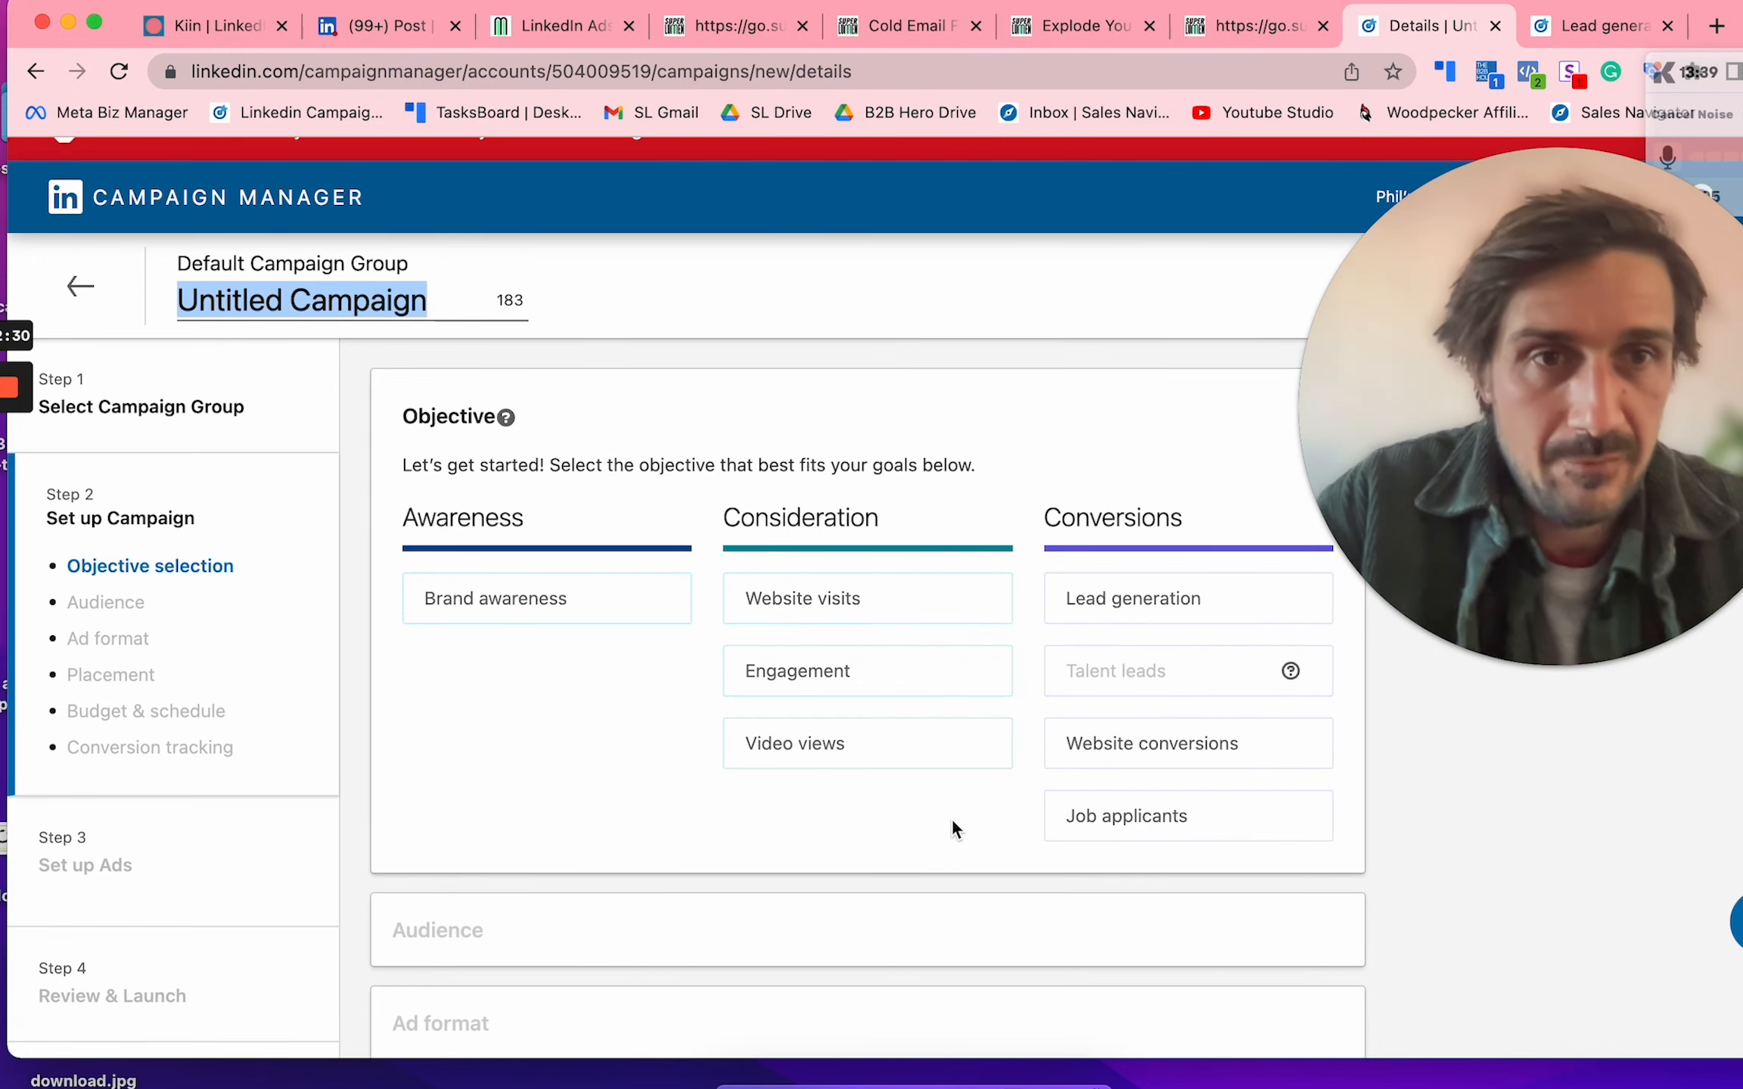
pyautogui.click(1116, 601)
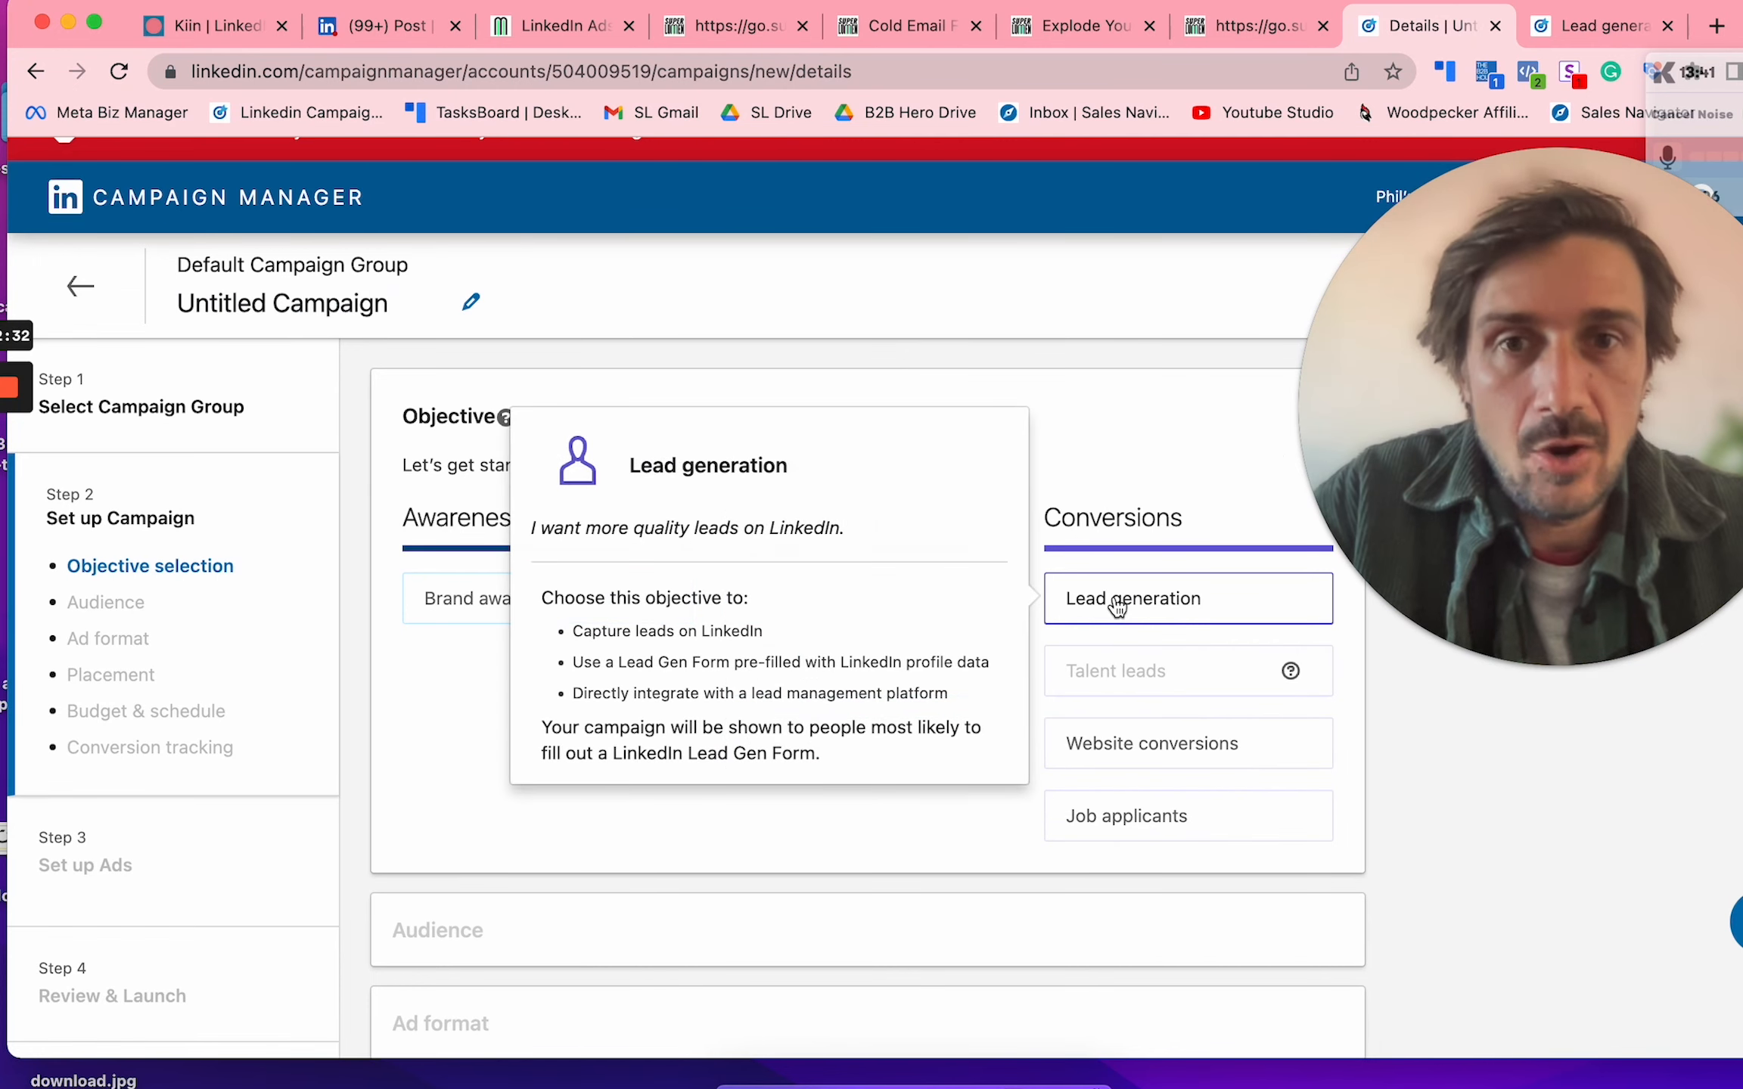
# Step: Replace Portugal with United States as the audience's target location
pyautogui.scroll(-4, 840, 462)
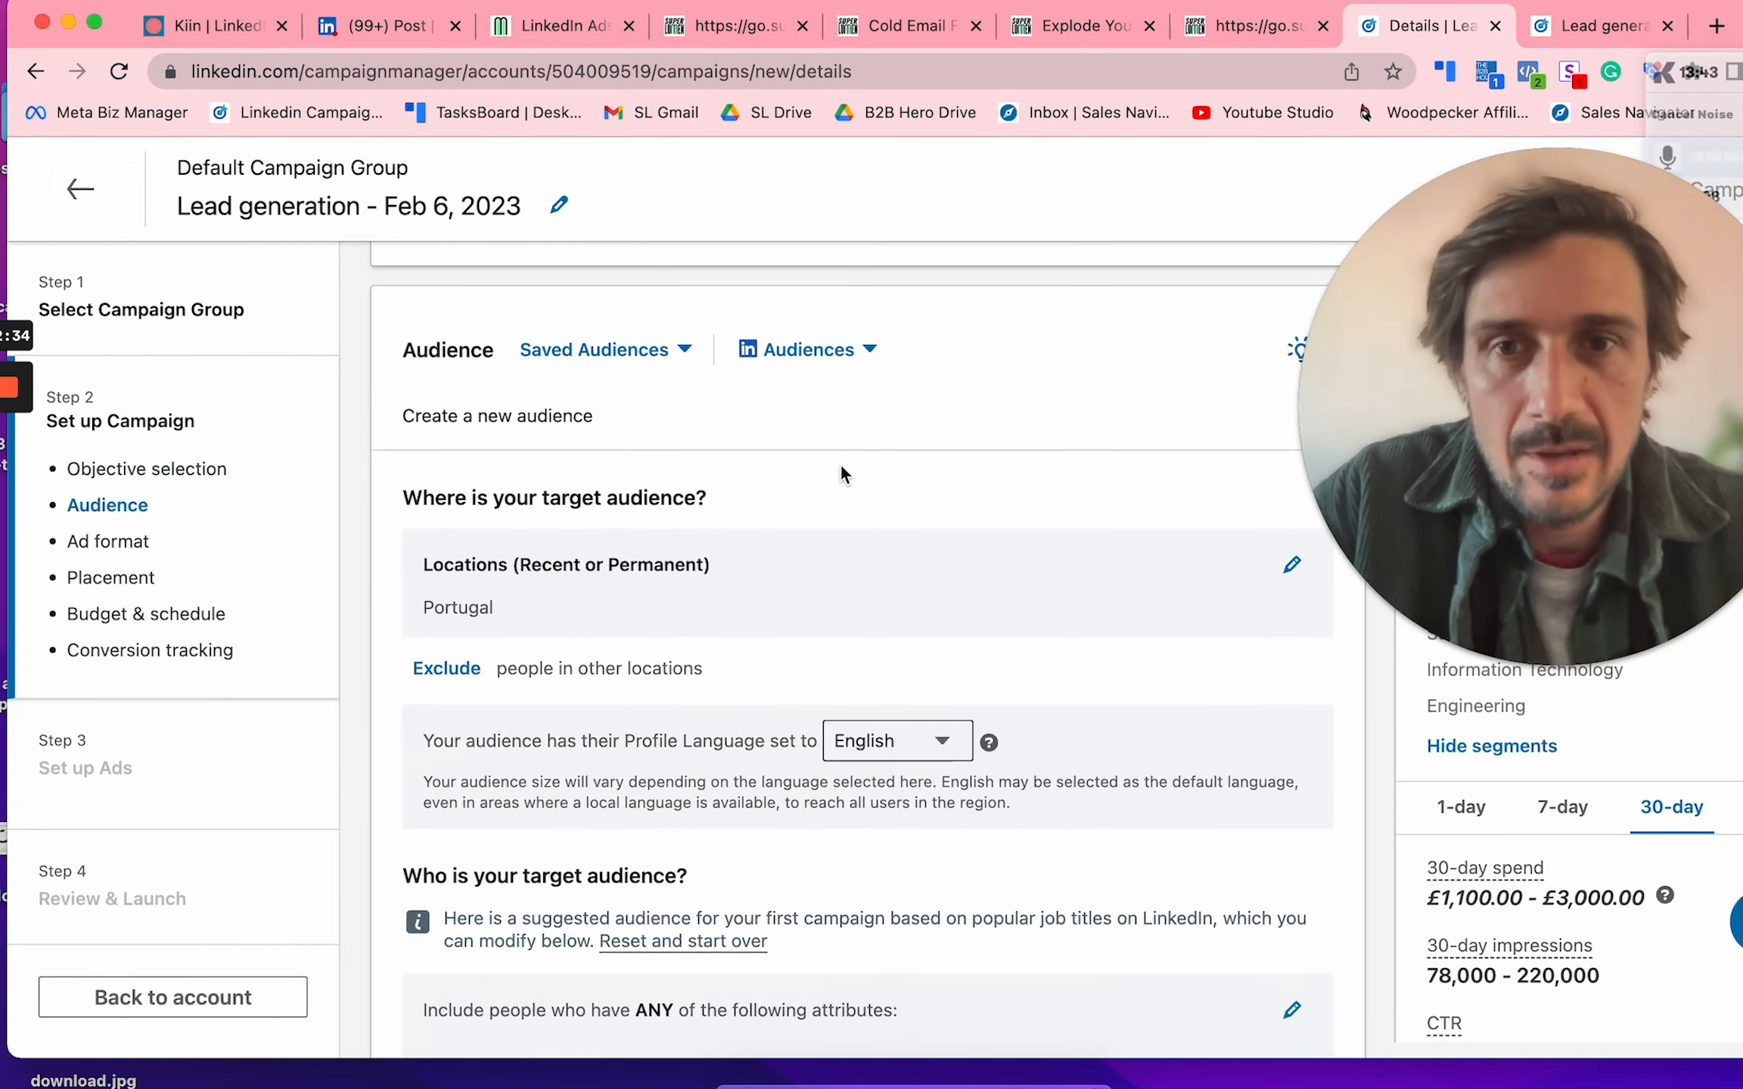
pyautogui.click(1293, 569)
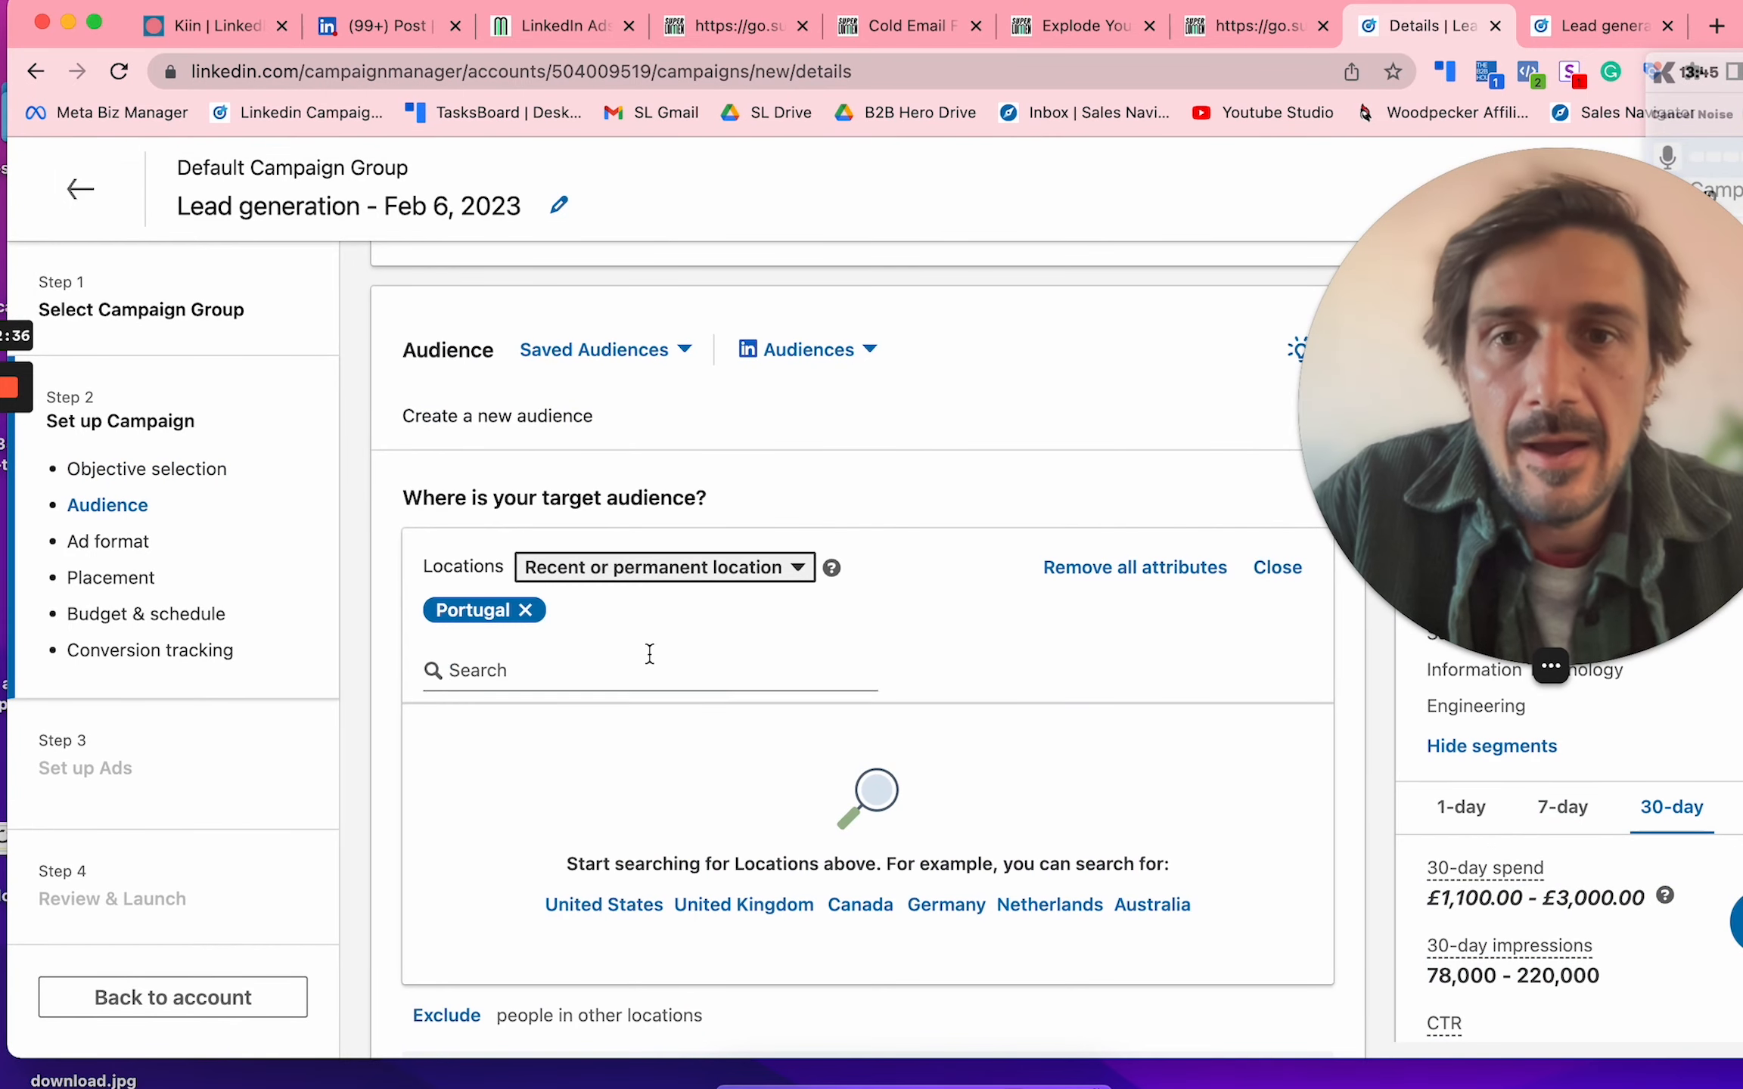
pyautogui.click(532, 613)
pyautogui.click(541, 666)
pyautogui.write('uniyteds')
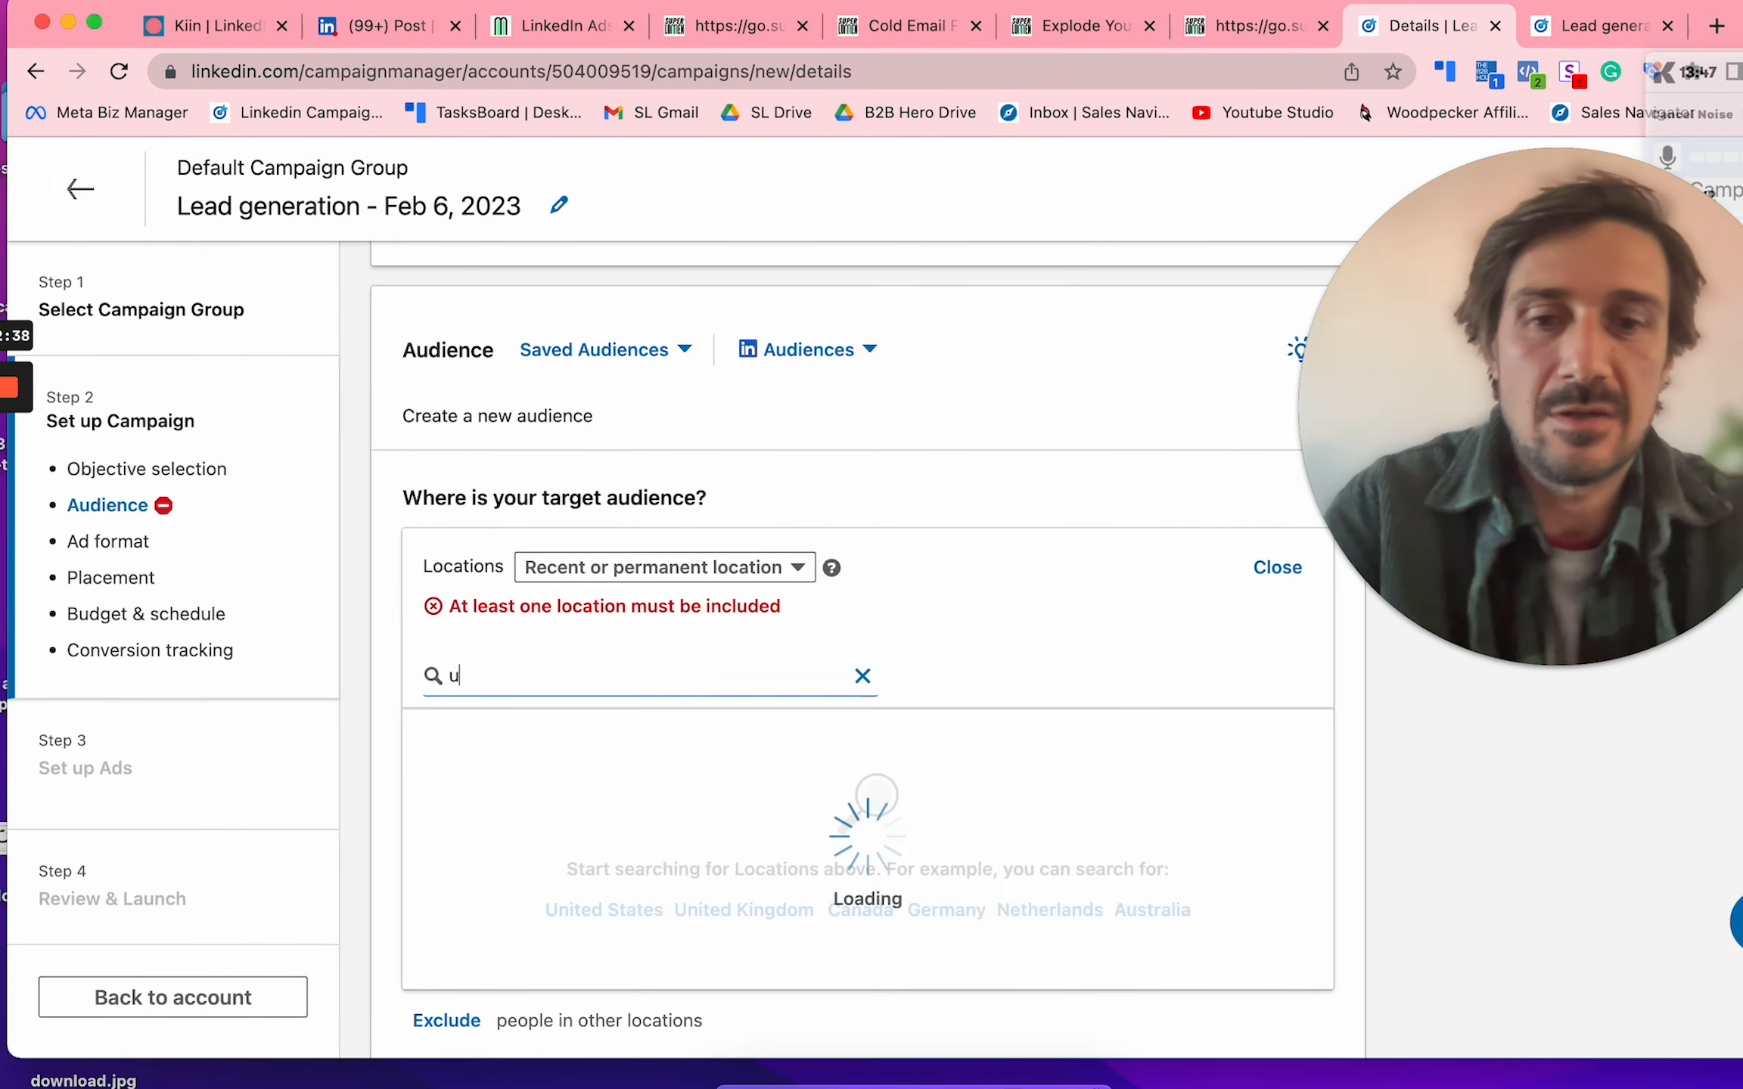
pyautogui.press('BackSpace')
pyautogui.press('BackSpace')
pyautogui.press('BackSpace')
pyautogui.press('BackSpace')
pyautogui.press('BackSpace')
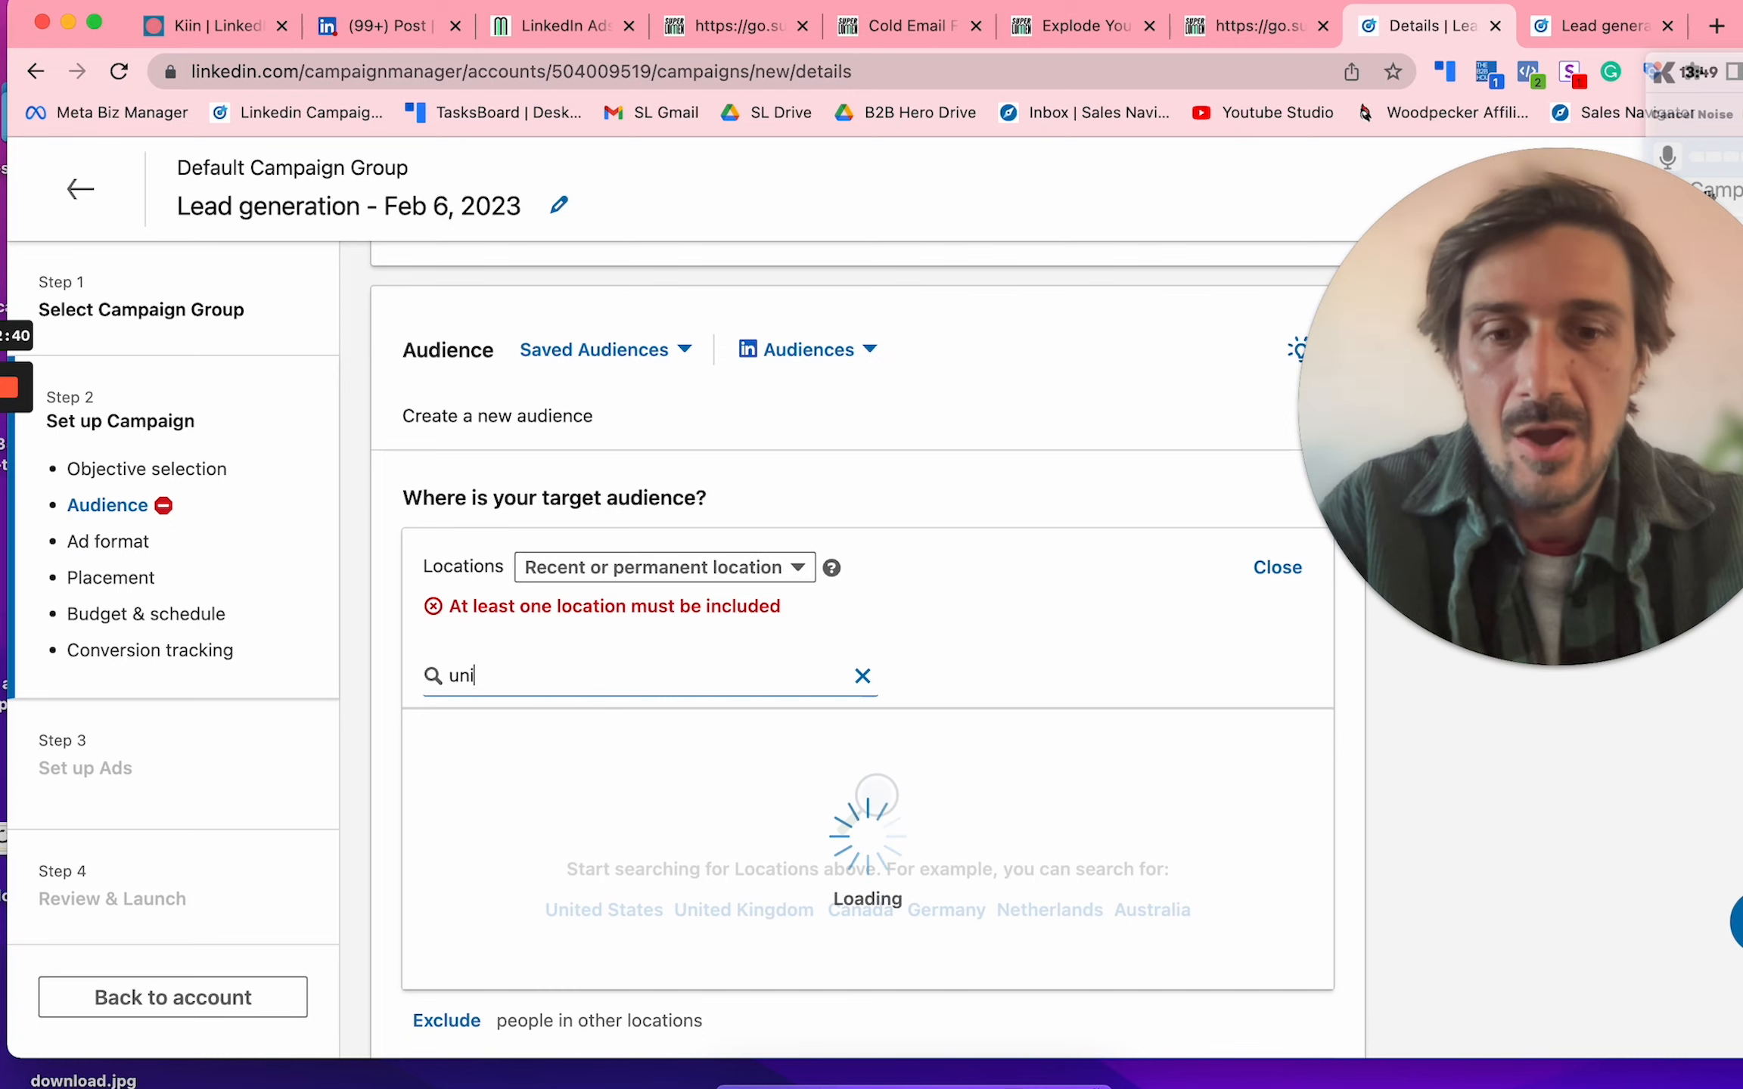
pyautogui.write('ted')
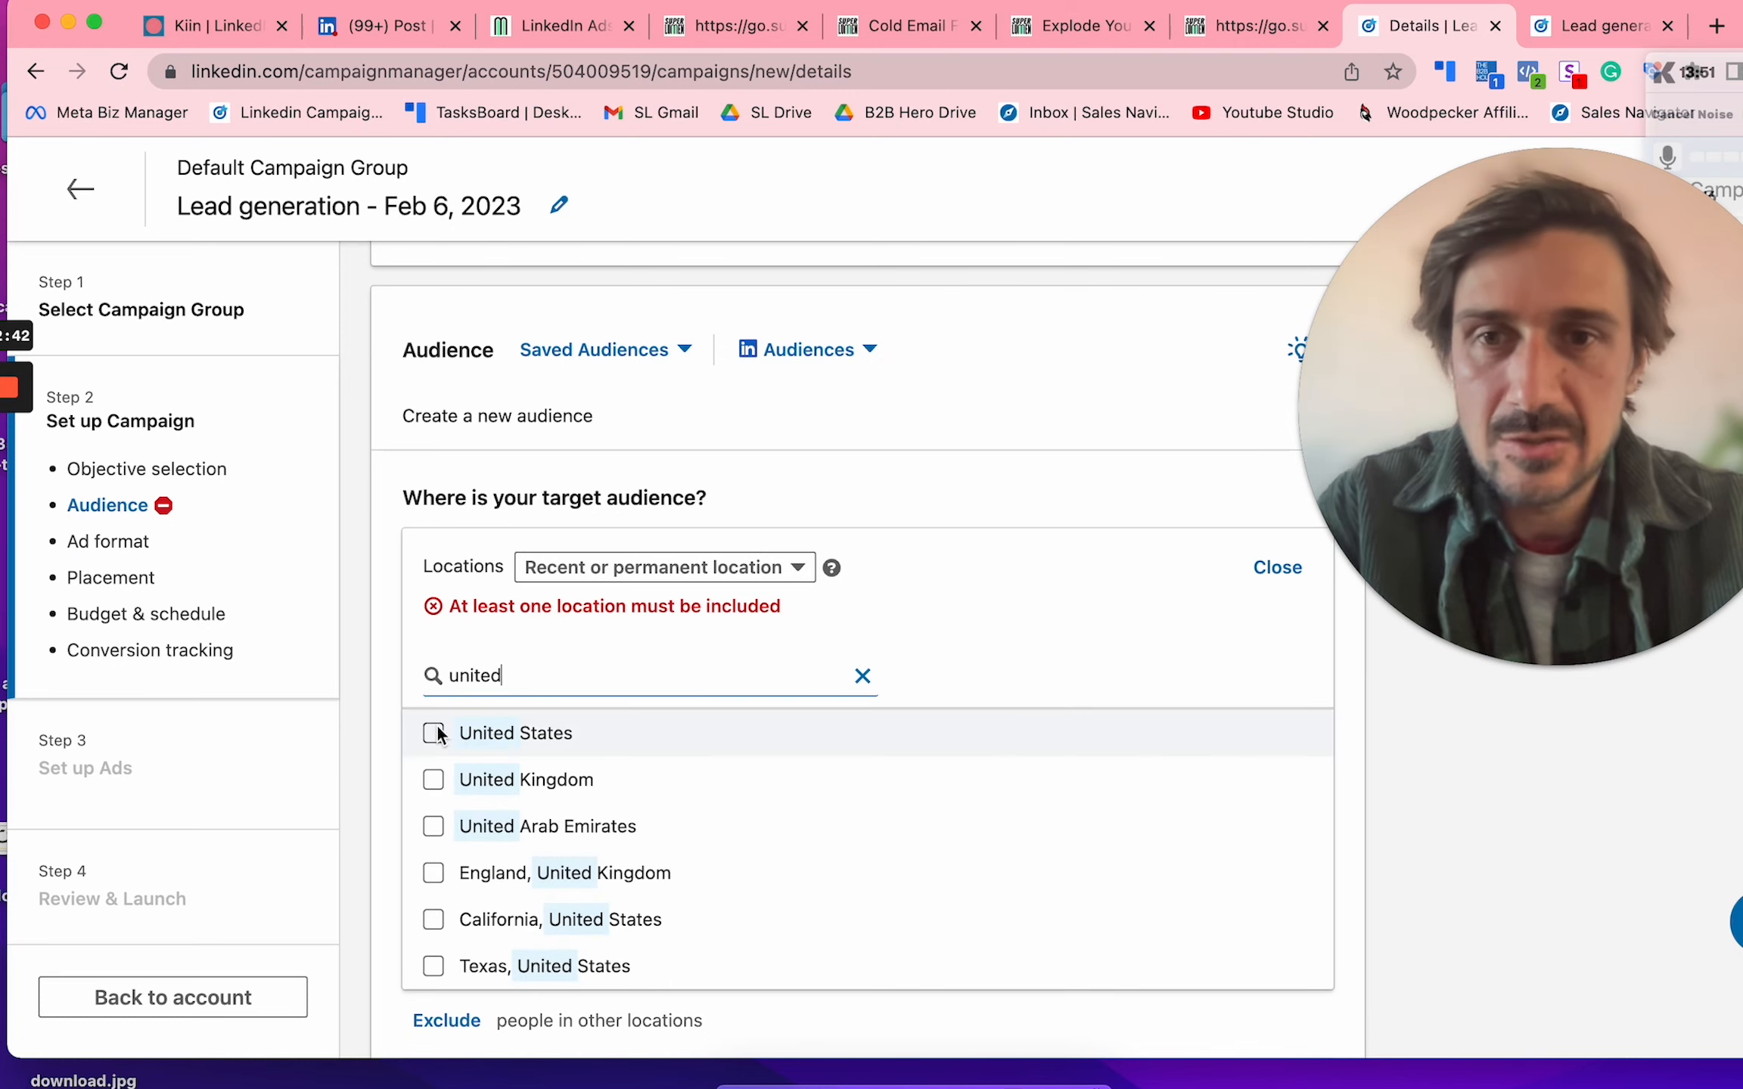
pyautogui.click(434, 729)
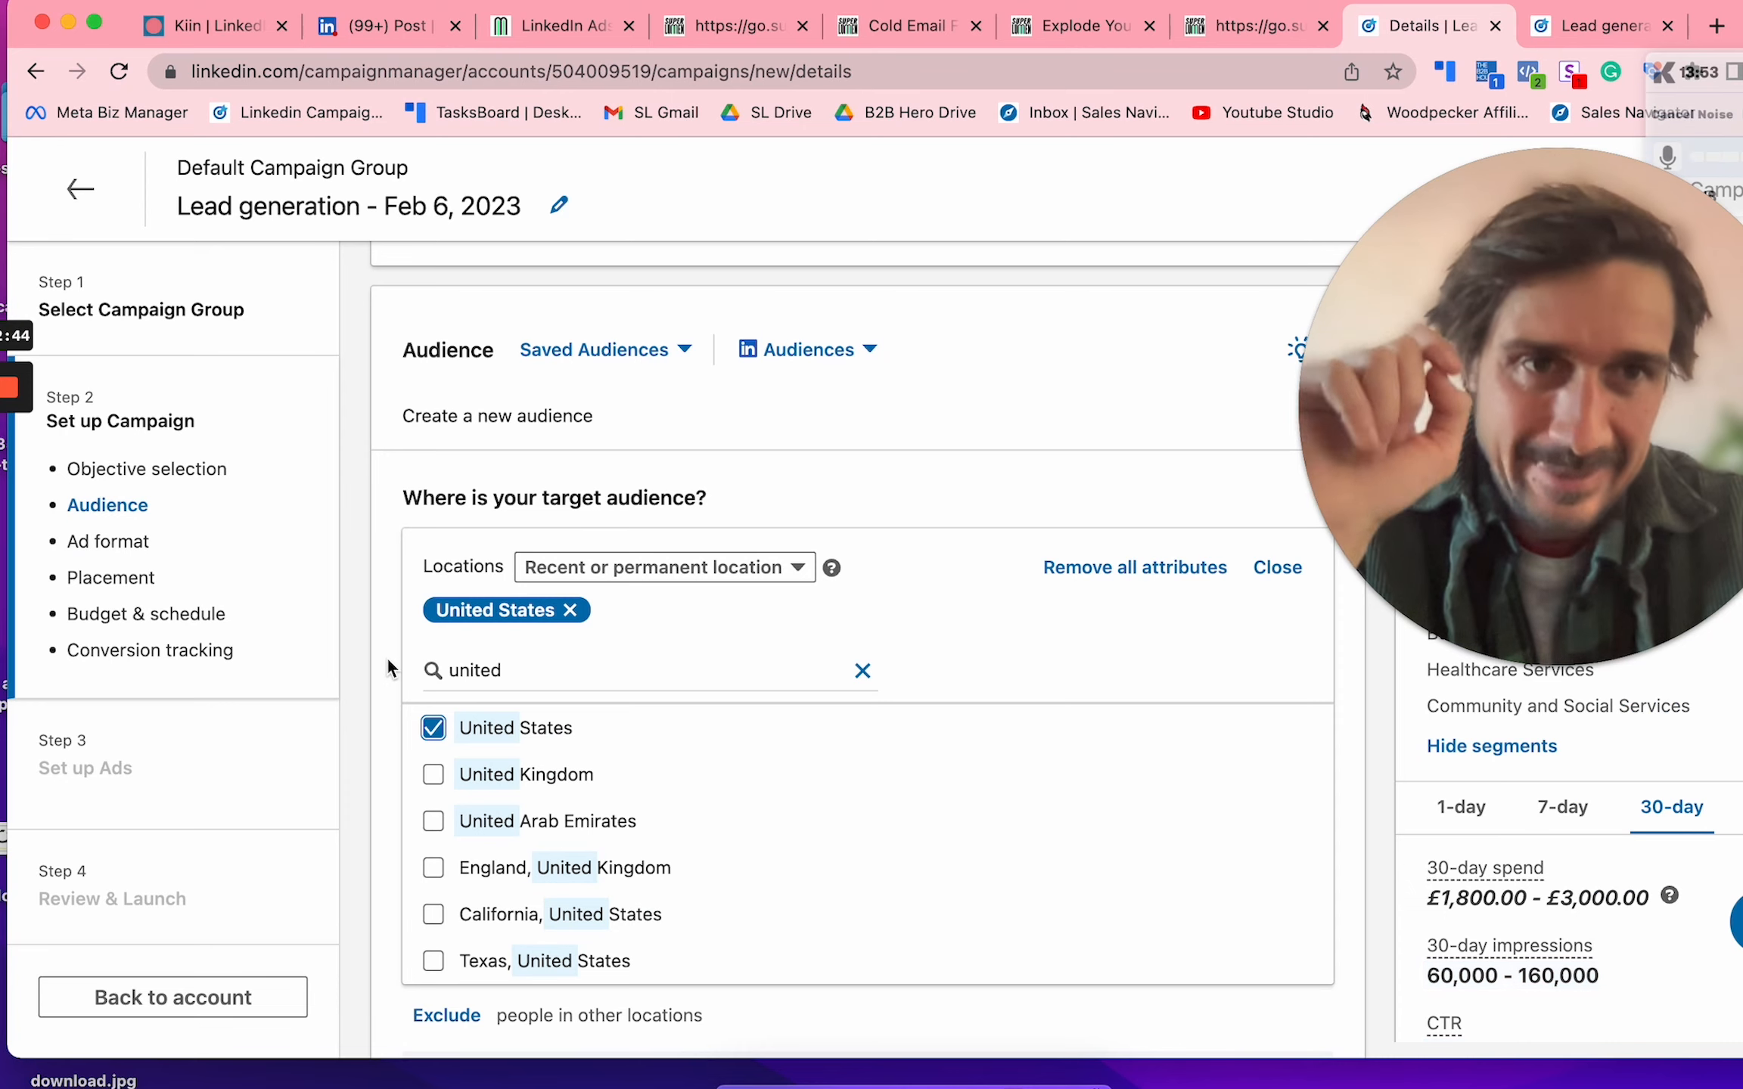
# Step: Turn off Audience Expansion for the campaign's target audience
pyautogui.scroll(-1, 387, 657)
pyautogui.scroll(-15, 380, 639)
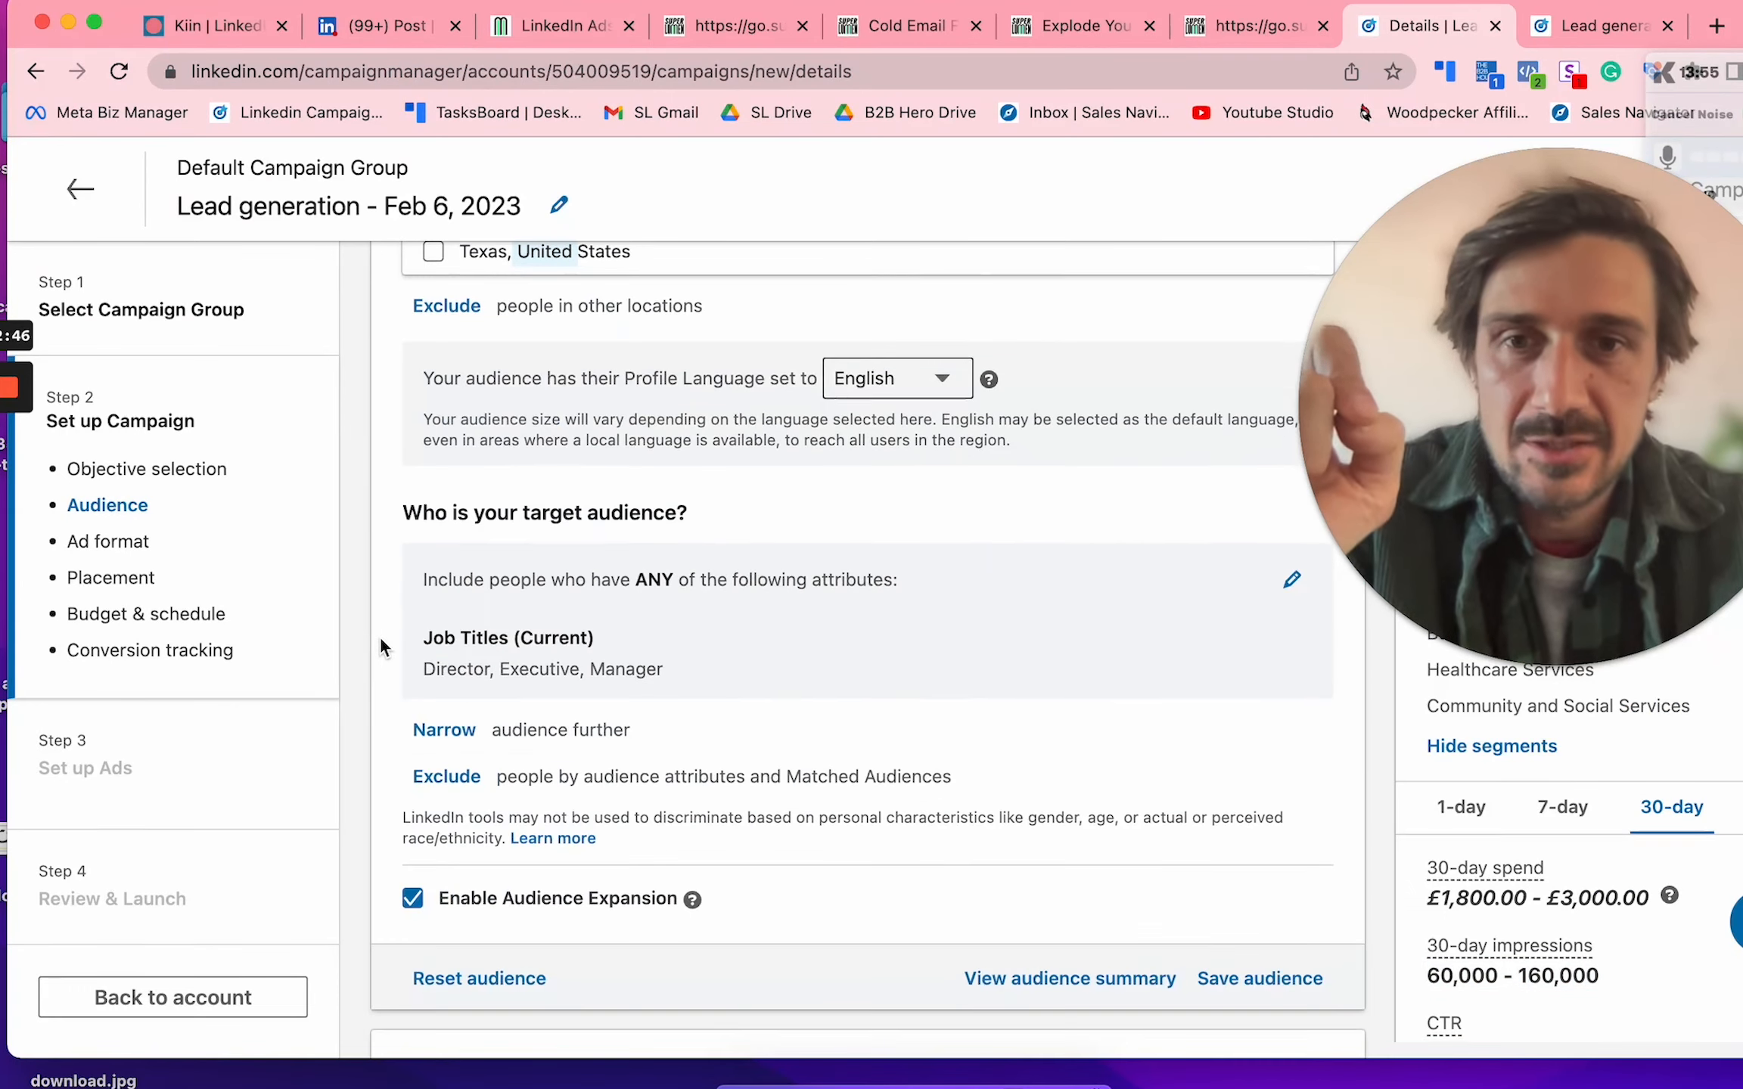
pyautogui.scroll(-5, 380, 641)
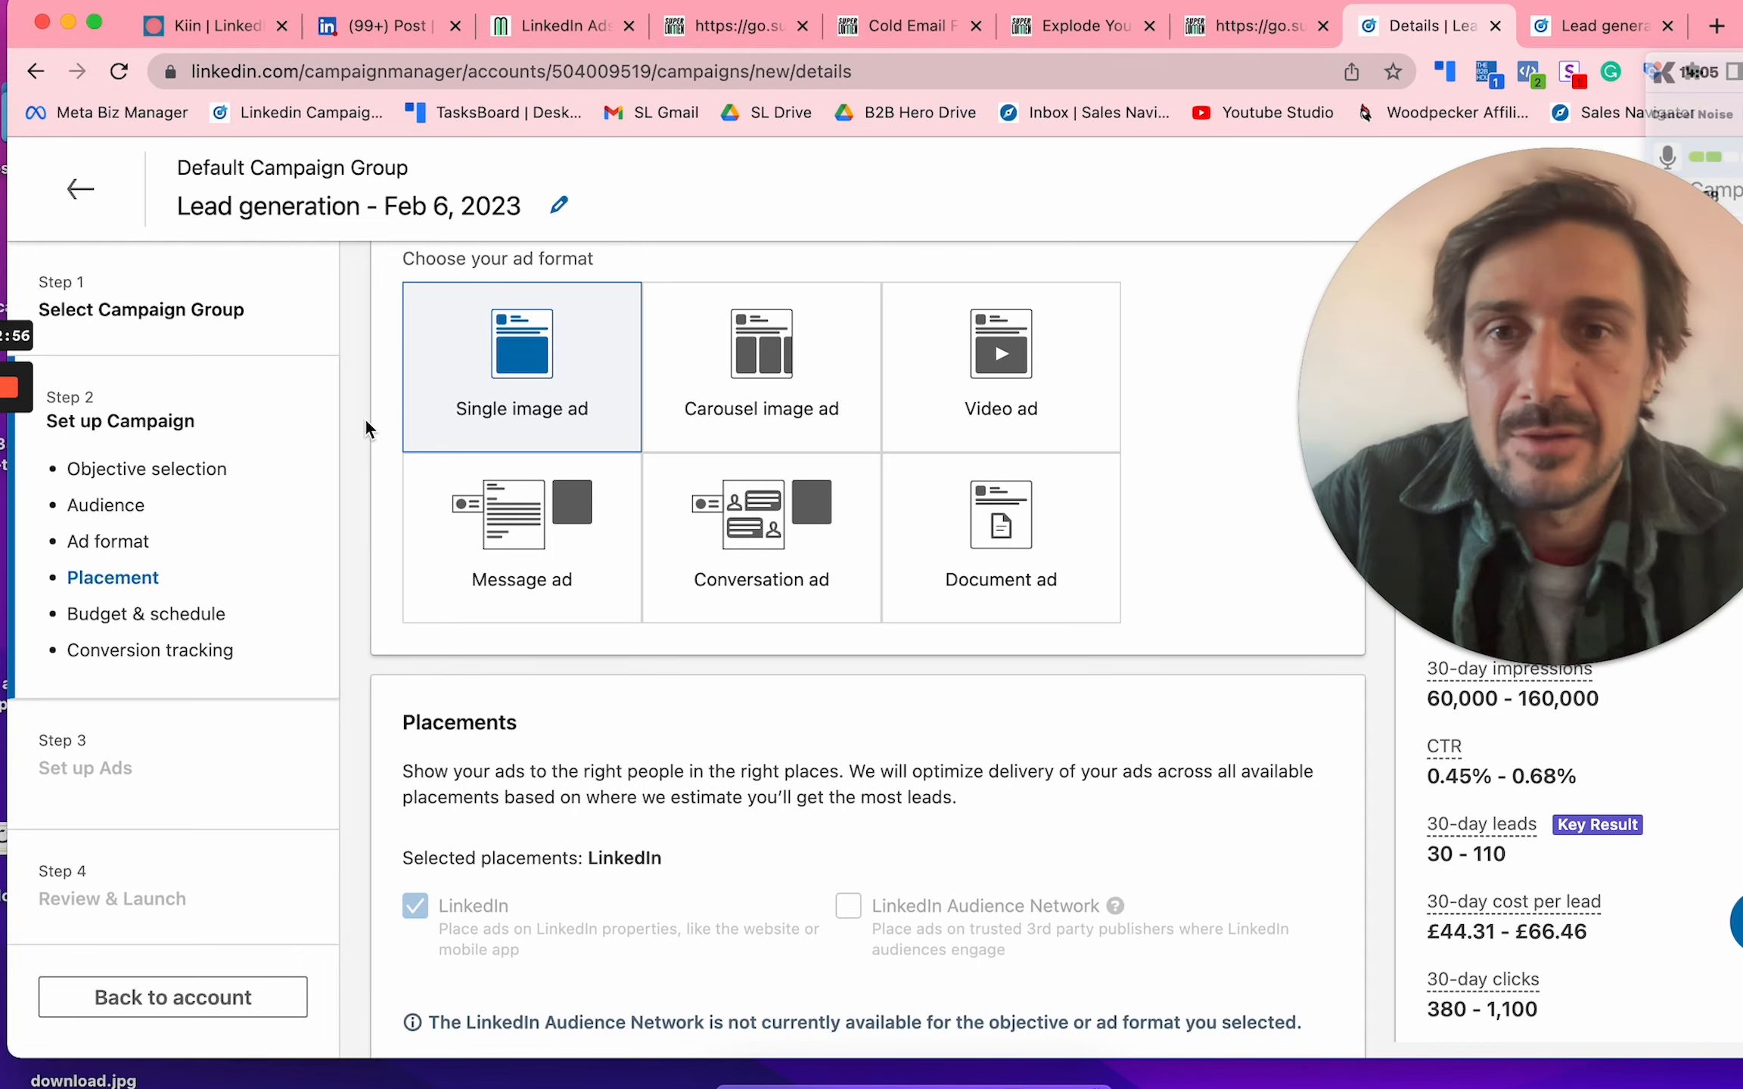
pyautogui.scroll(-2, 446, 906)
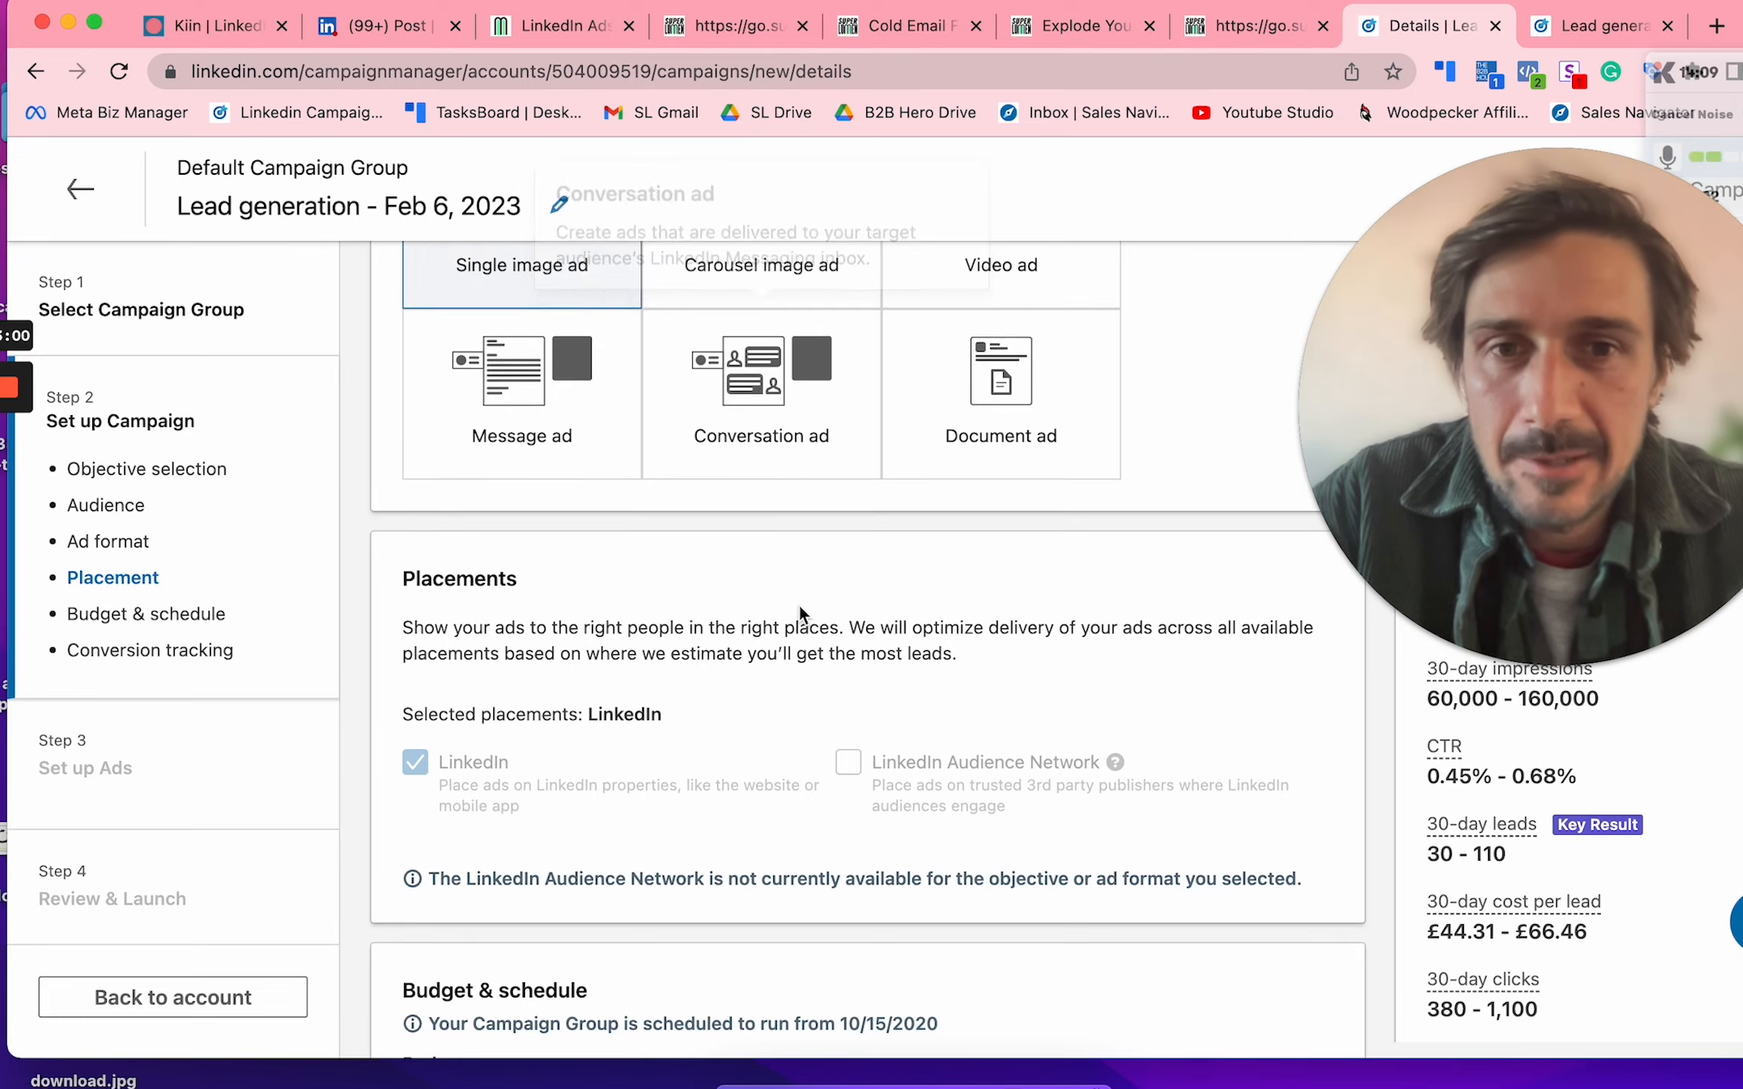
pyautogui.scroll(-5, 794, 598)
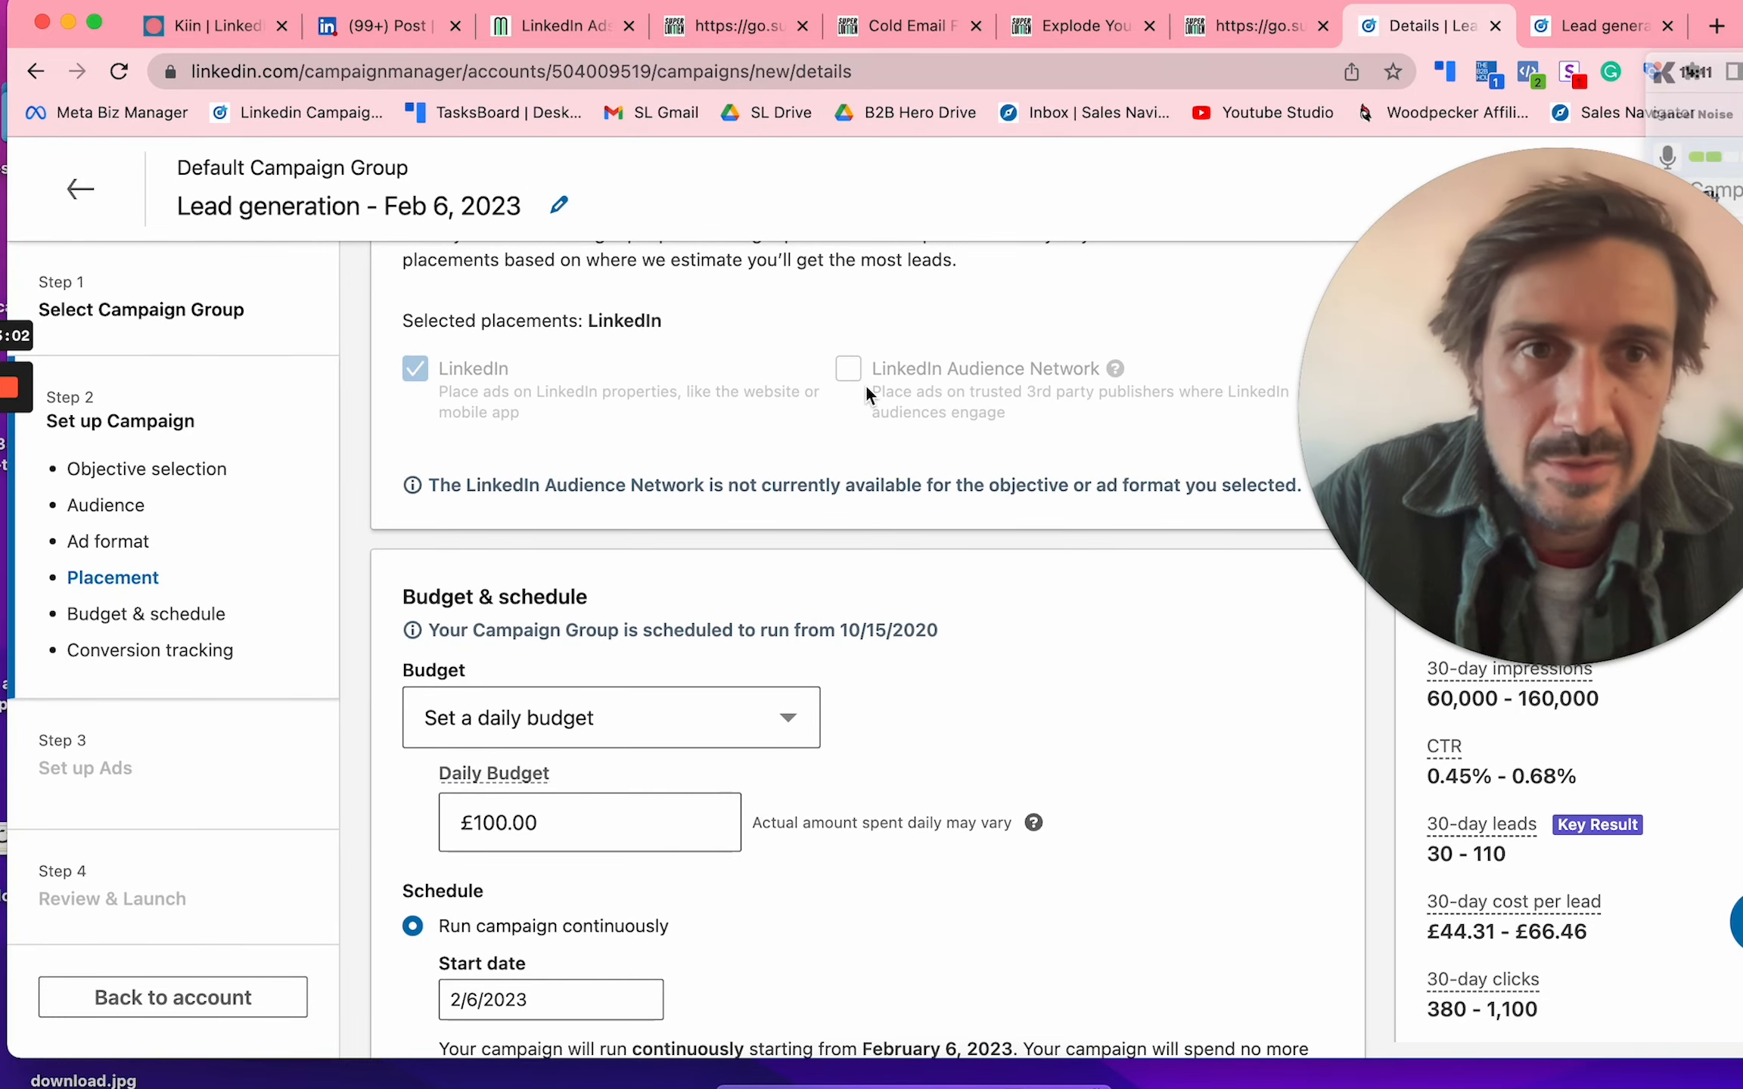
pyautogui.scroll(10, 866, 384)
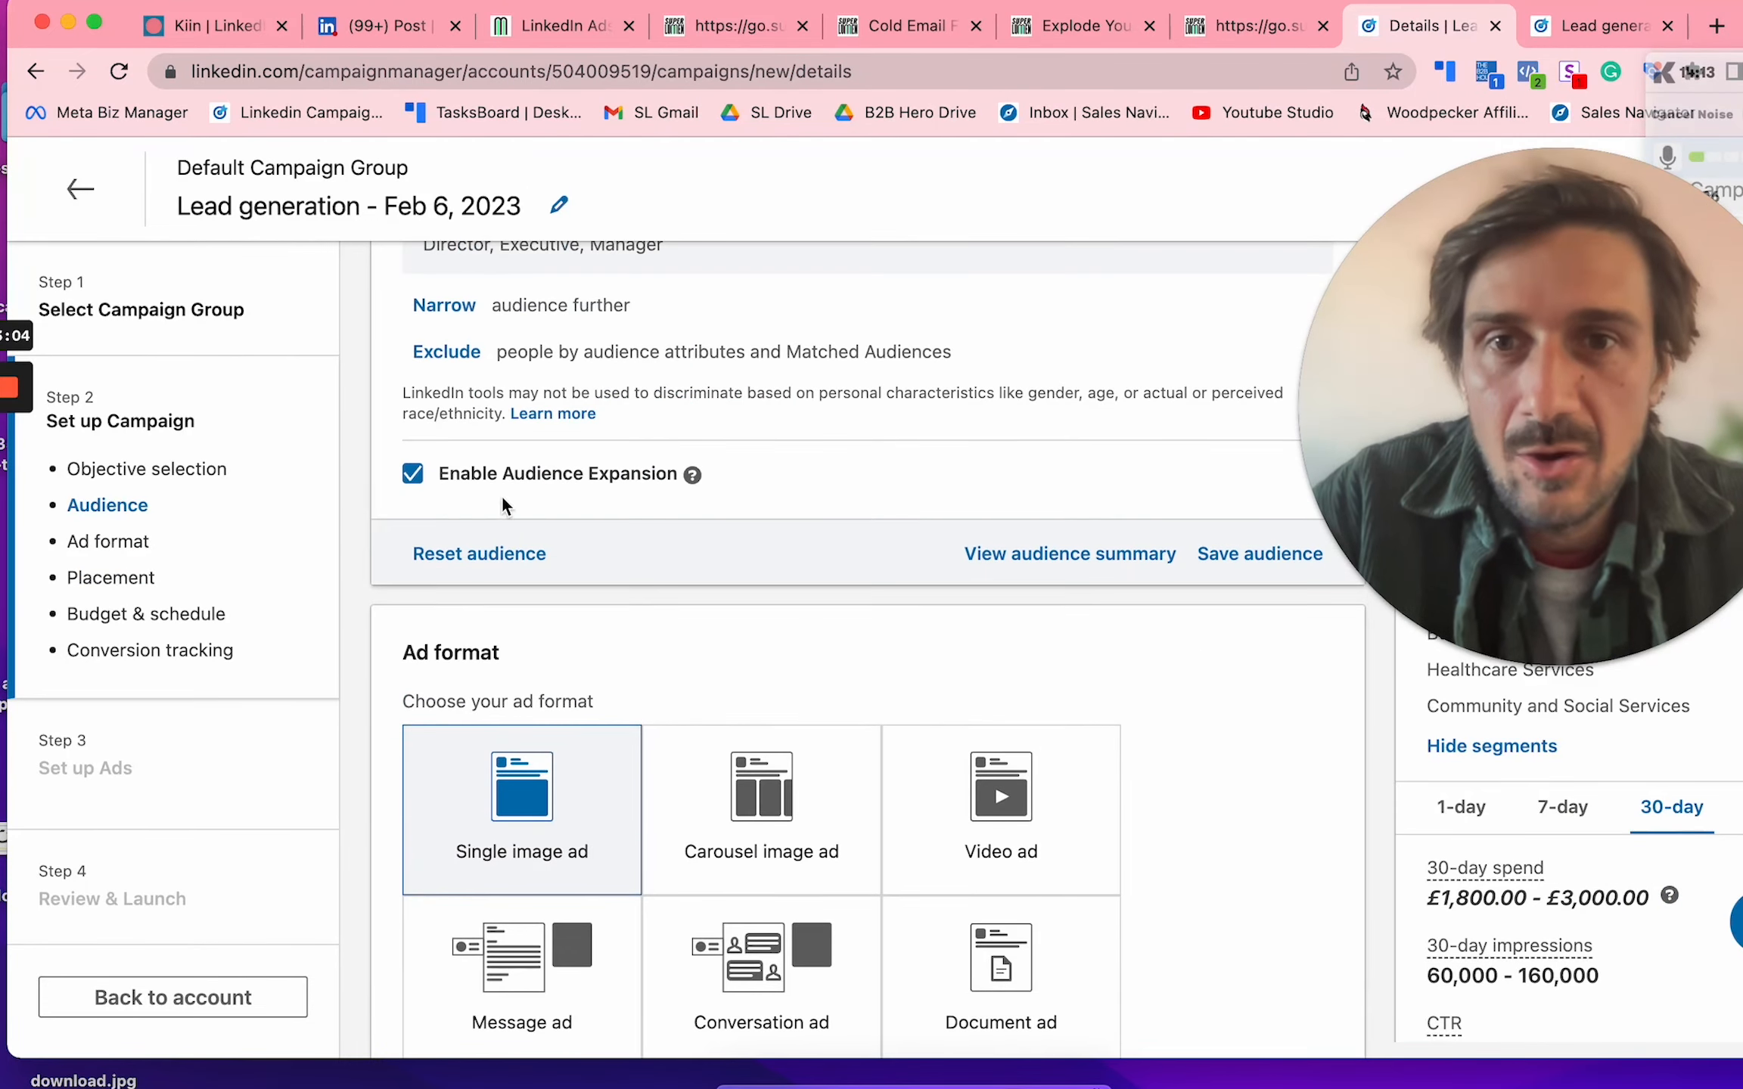
pyautogui.click(412, 473)
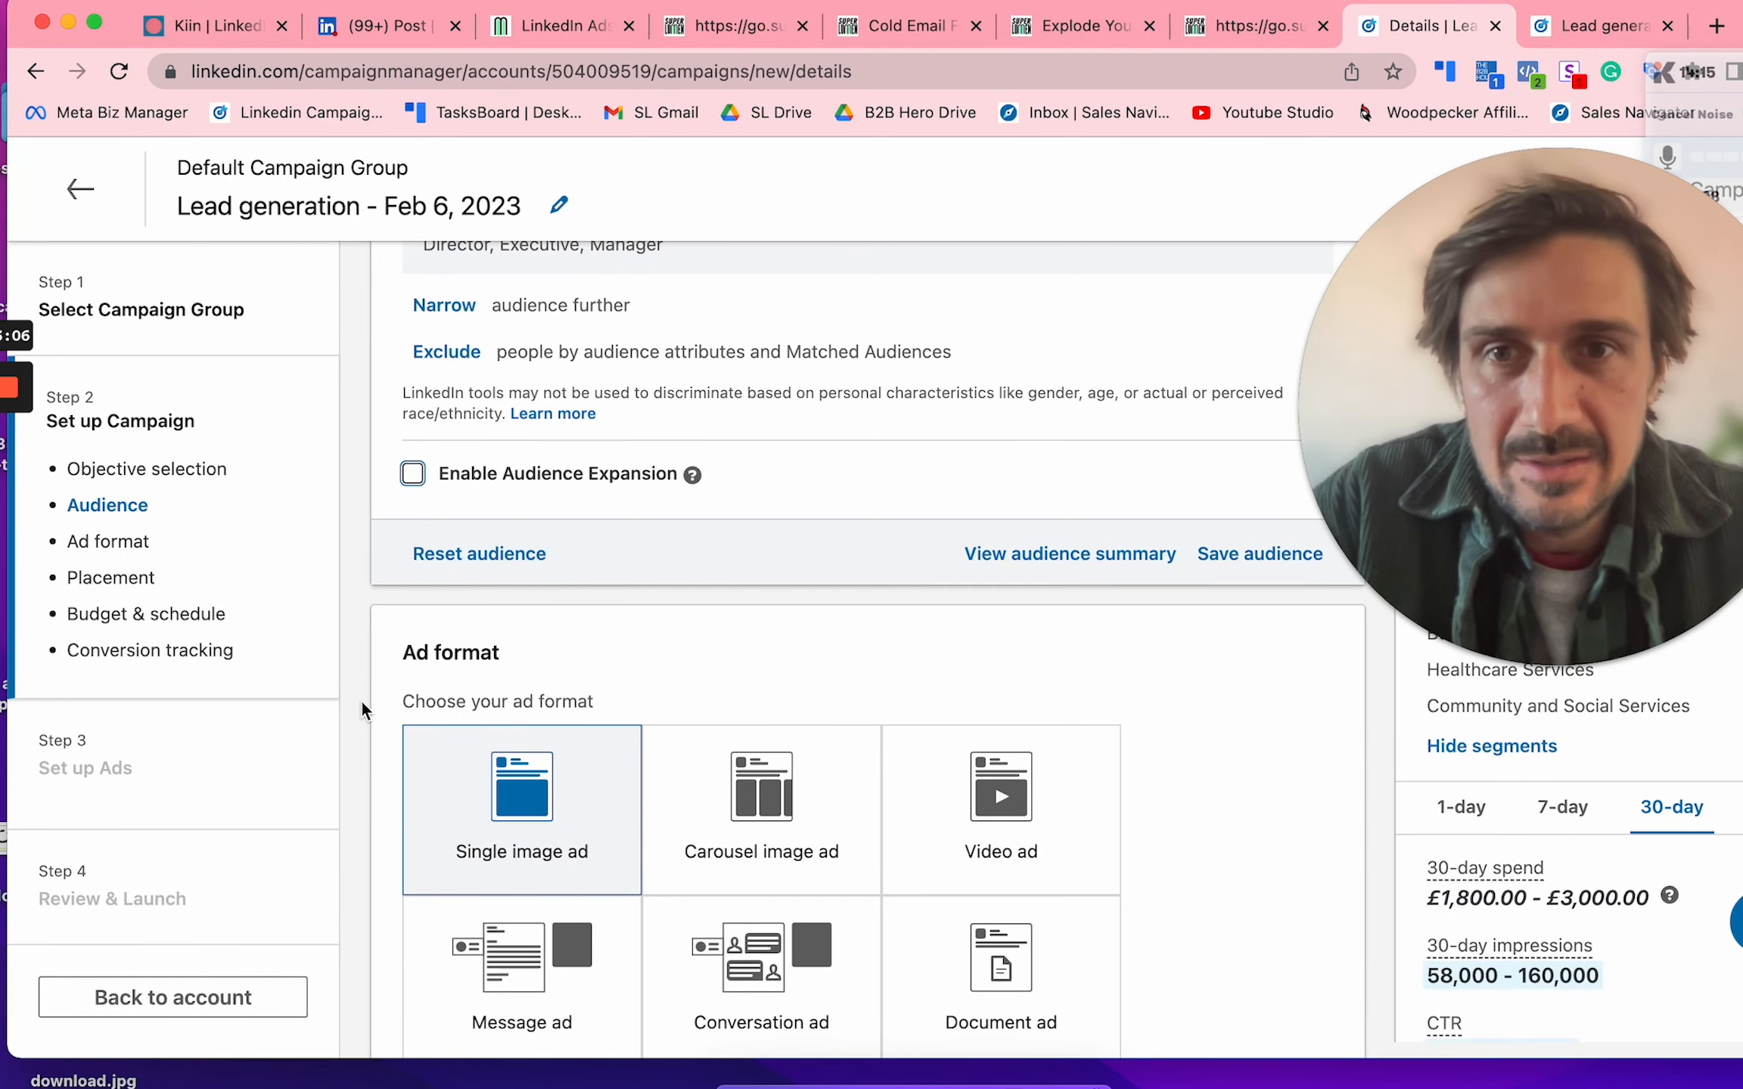
# Step: Set the campaign's daily budget to £10.00
pyautogui.scroll(-4, 363, 709)
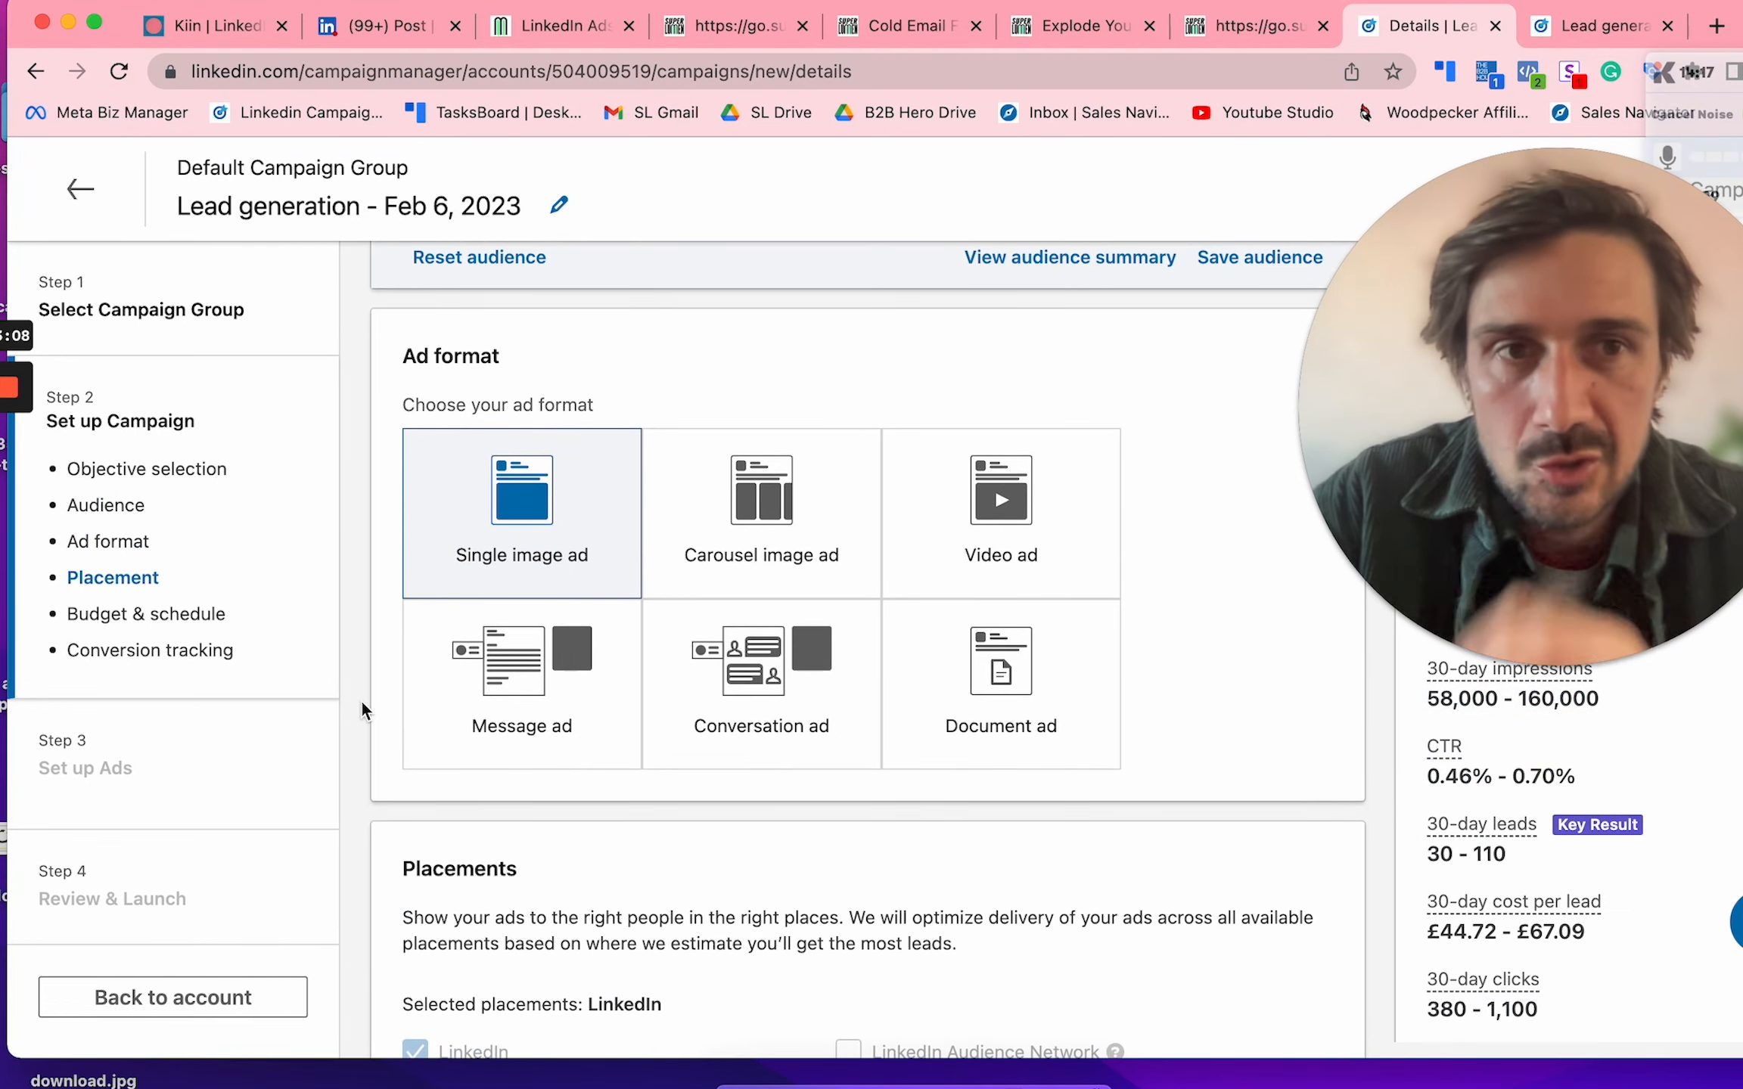
pyautogui.scroll(-15, 361, 698)
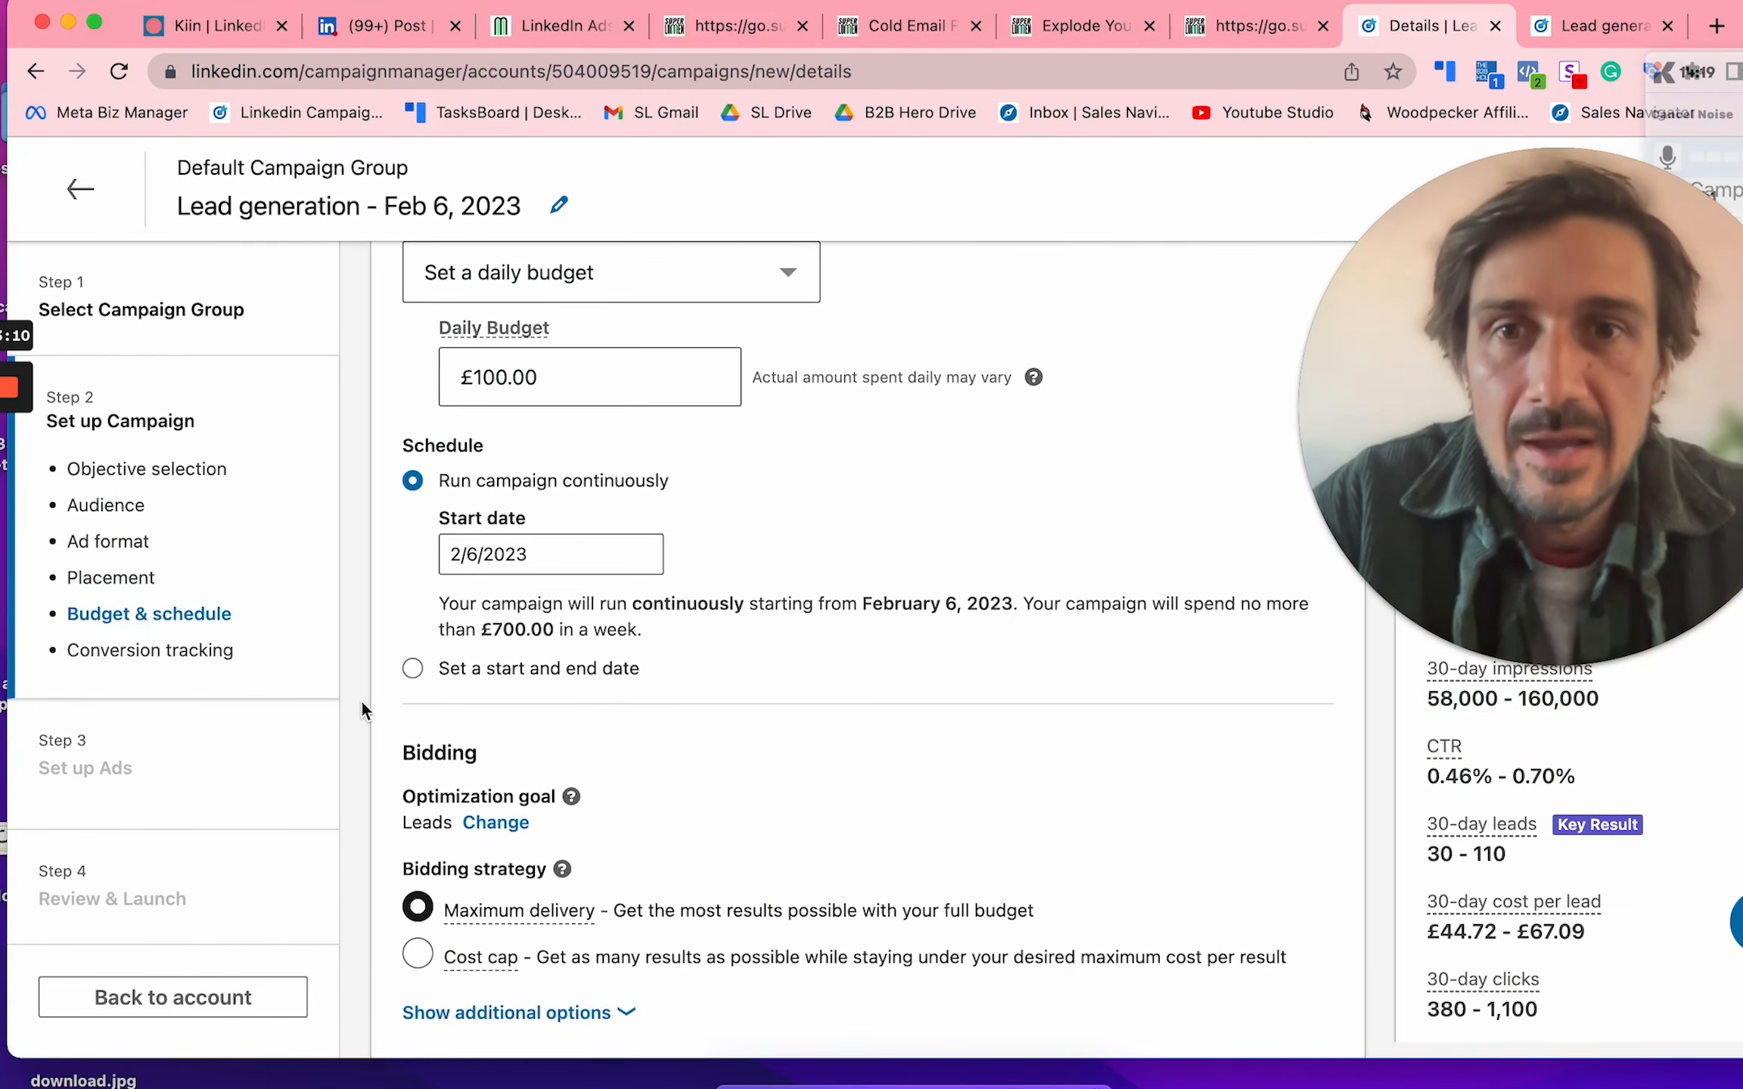
pyautogui.click(526, 371)
pyautogui.doubleClick(523, 373)
pyautogui.write('10')
pyautogui.click(1036, 436)
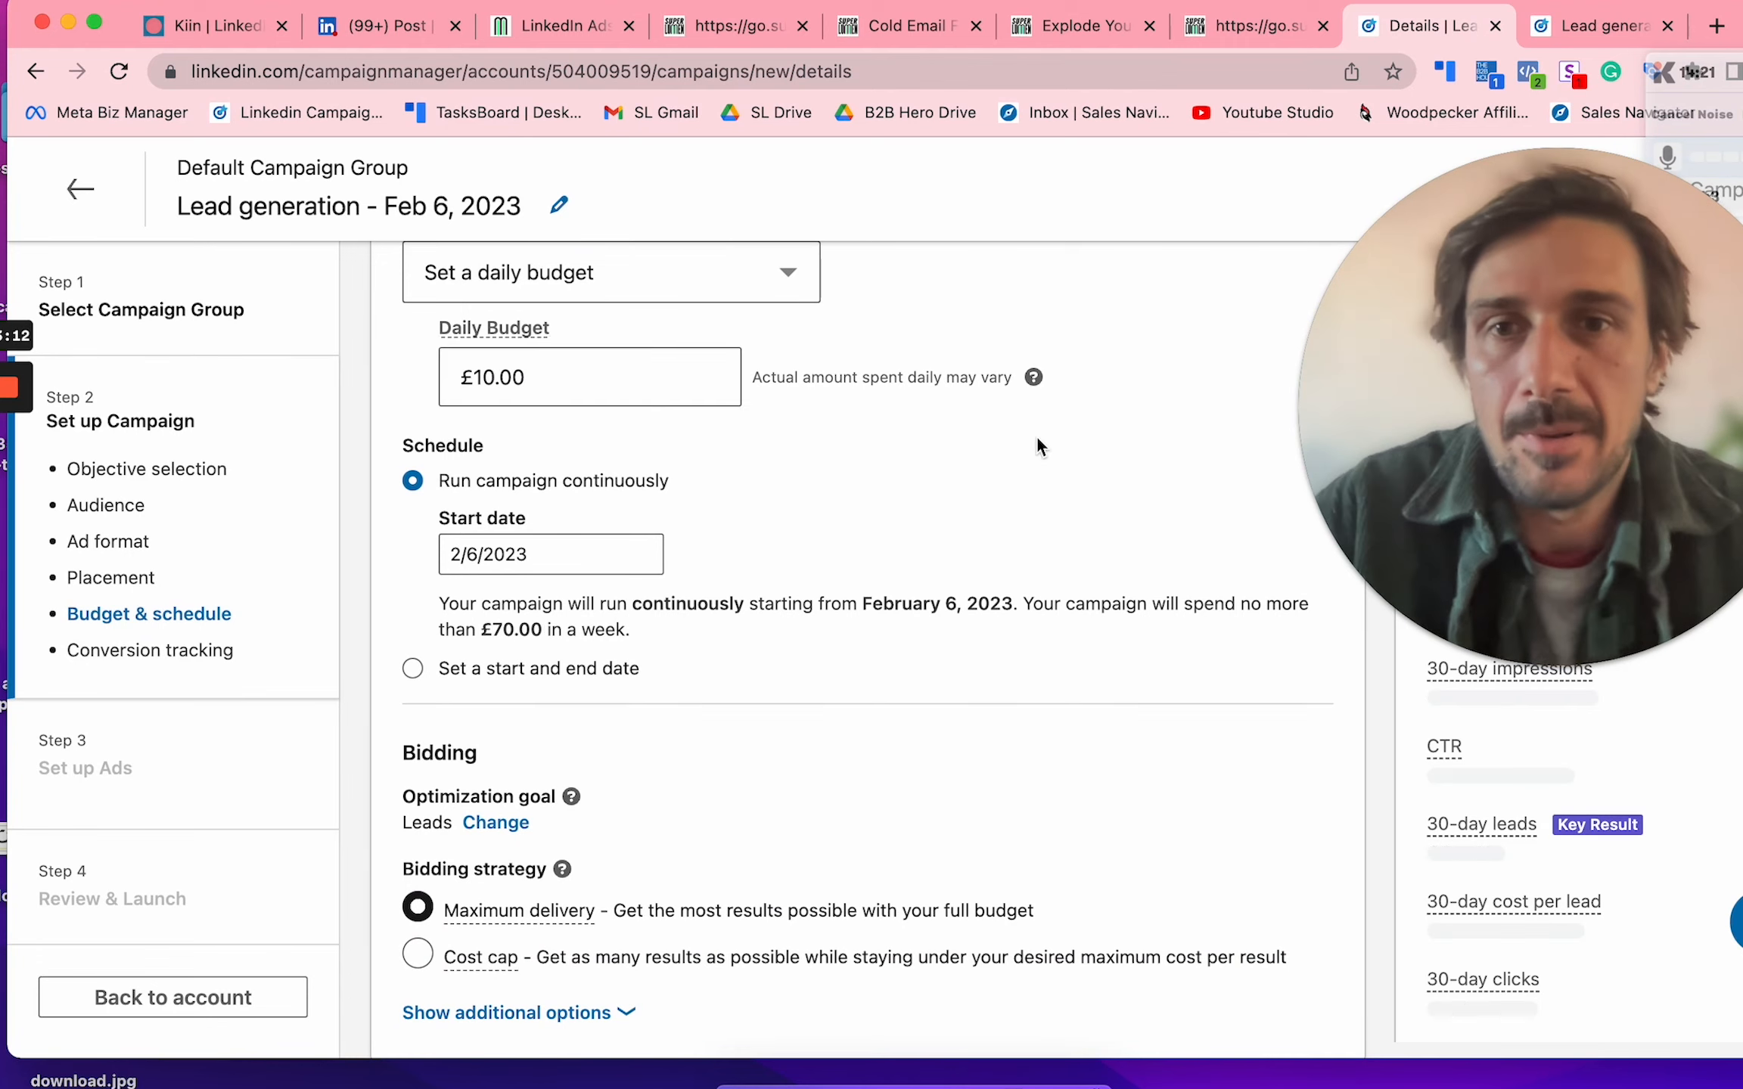
# Step: Save the campaign settings with the Maximum delivery bidding strategy and continue to the ad setup
pyautogui.scroll(-2, 1037, 439)
pyautogui.scroll(-3, 1038, 435)
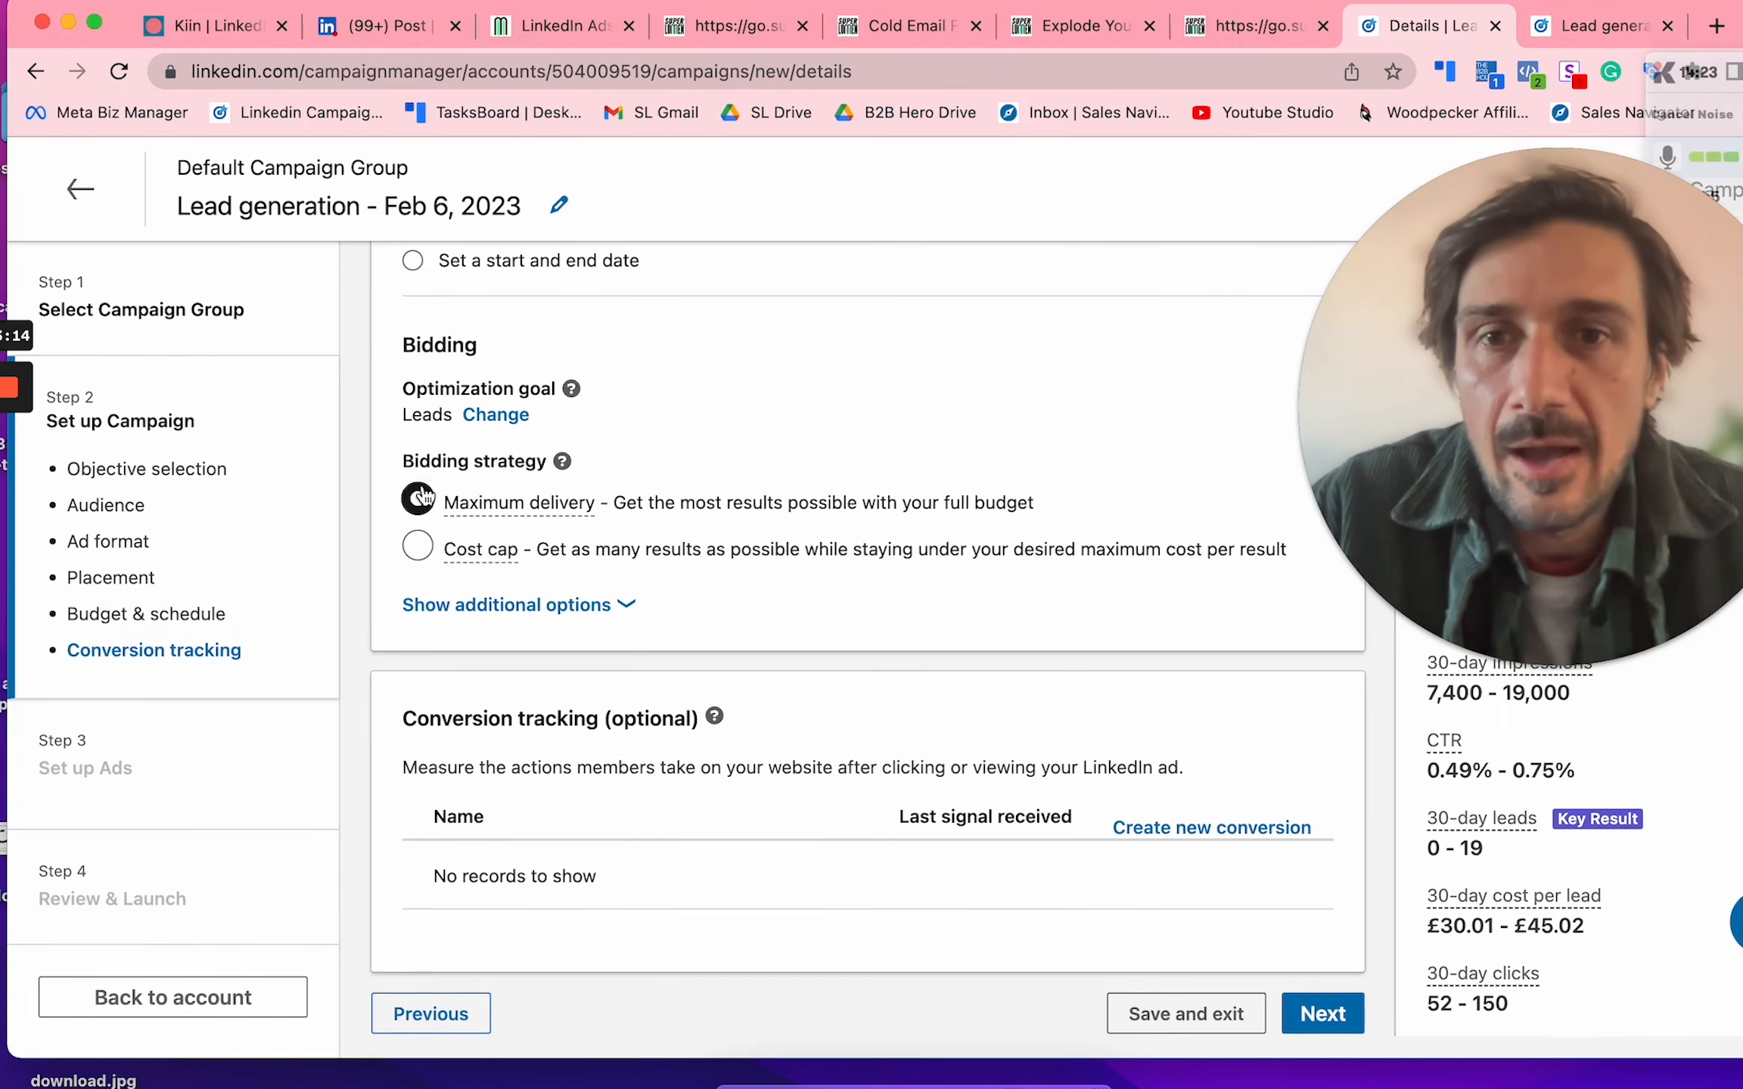
pyautogui.moveTo(494, 513)
pyautogui.scroll(-2, 955, 710)
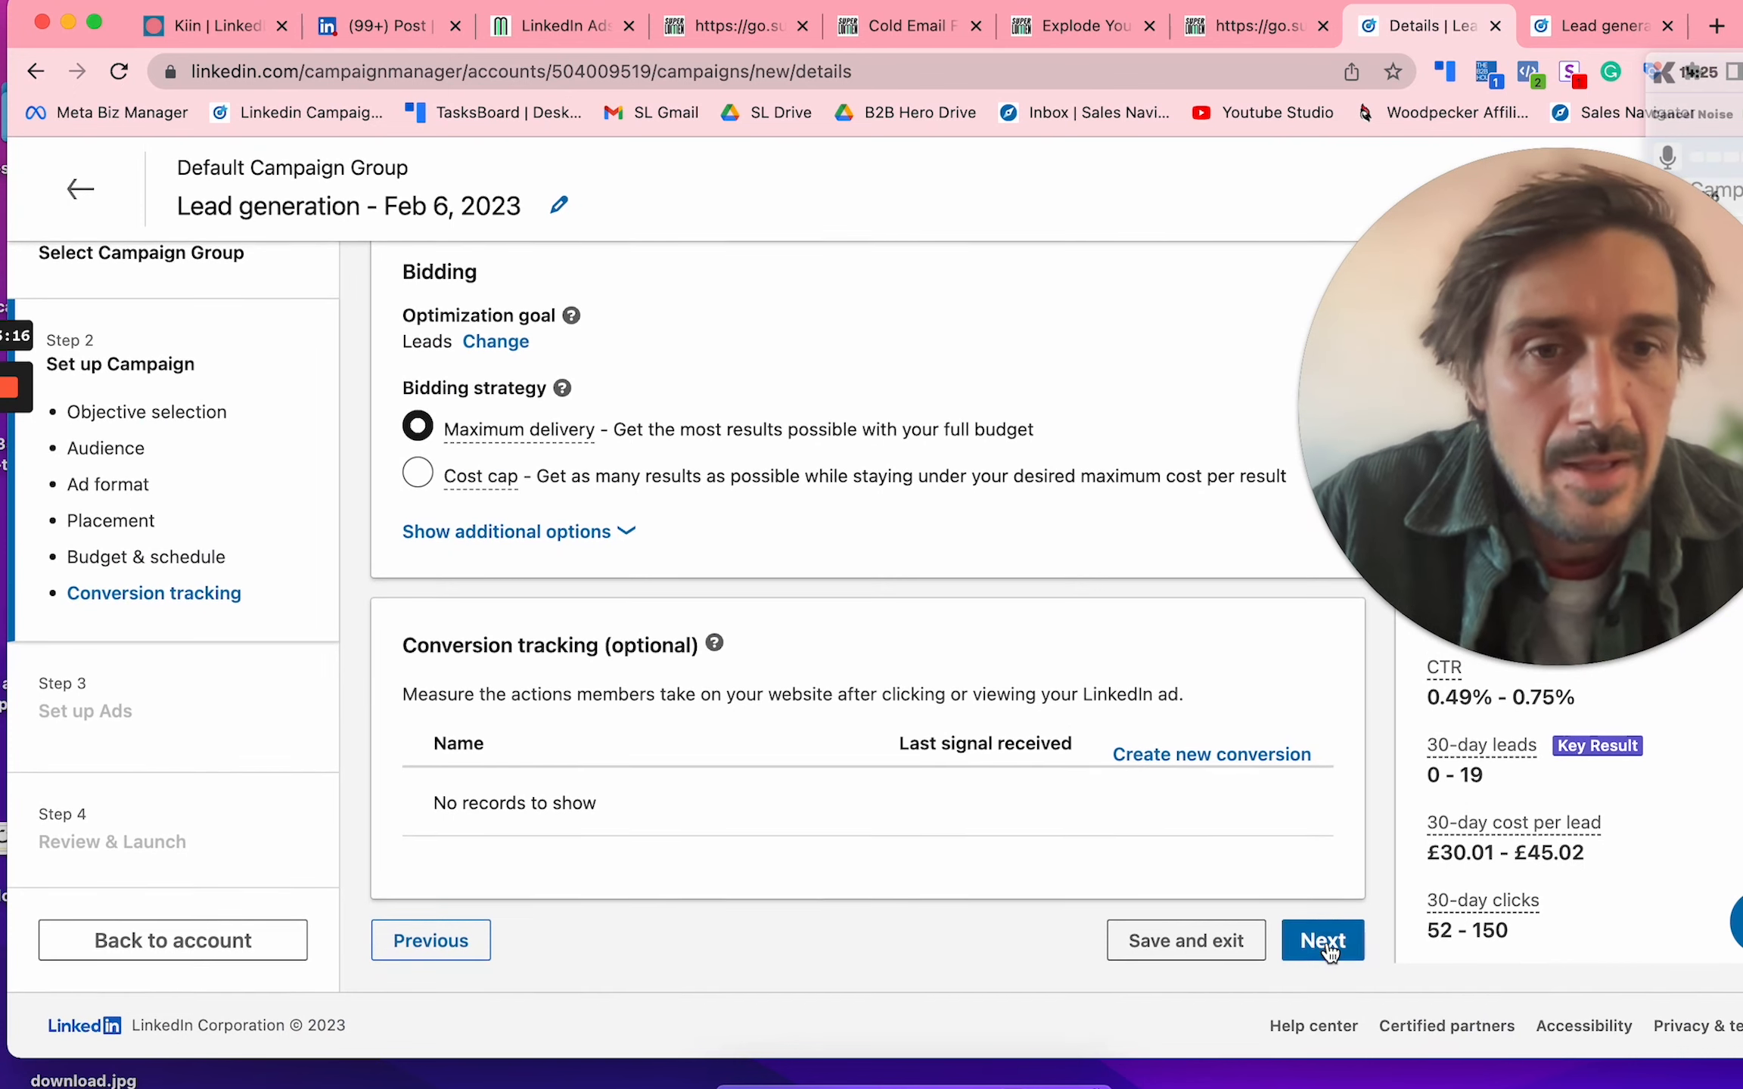
pyautogui.click(1329, 953)
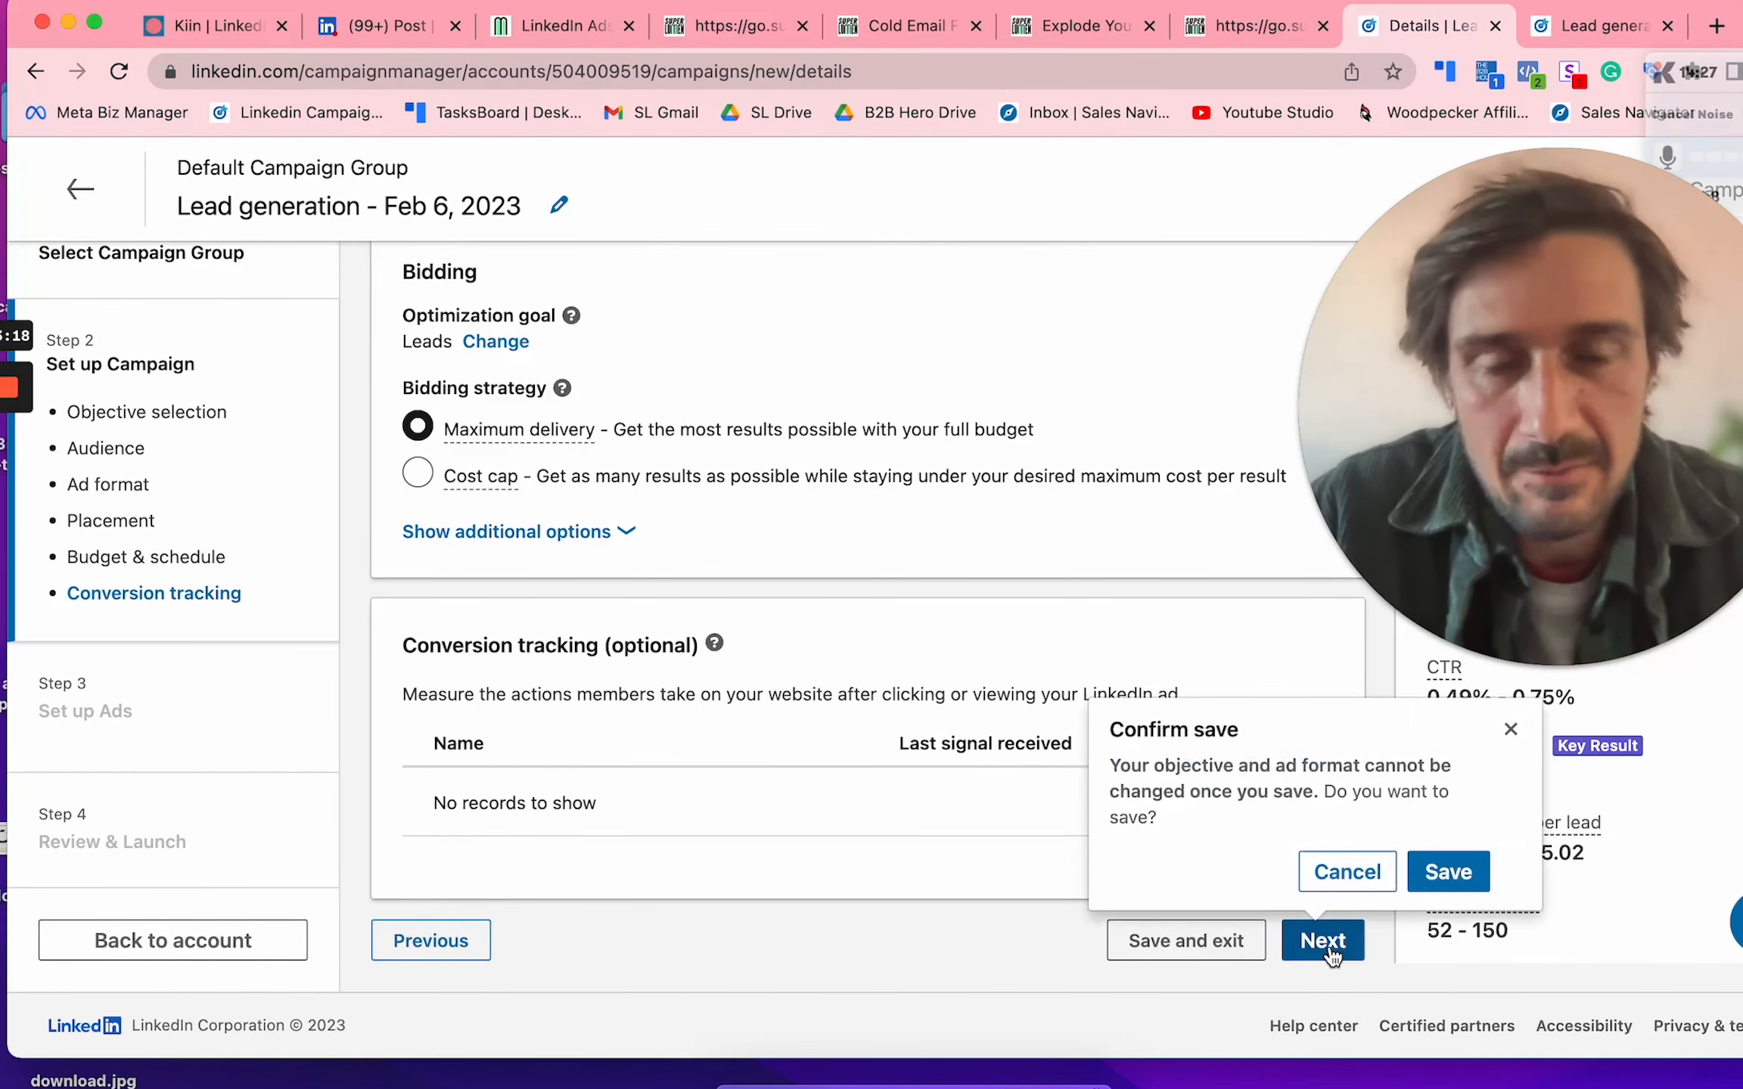
pyautogui.click(1432, 873)
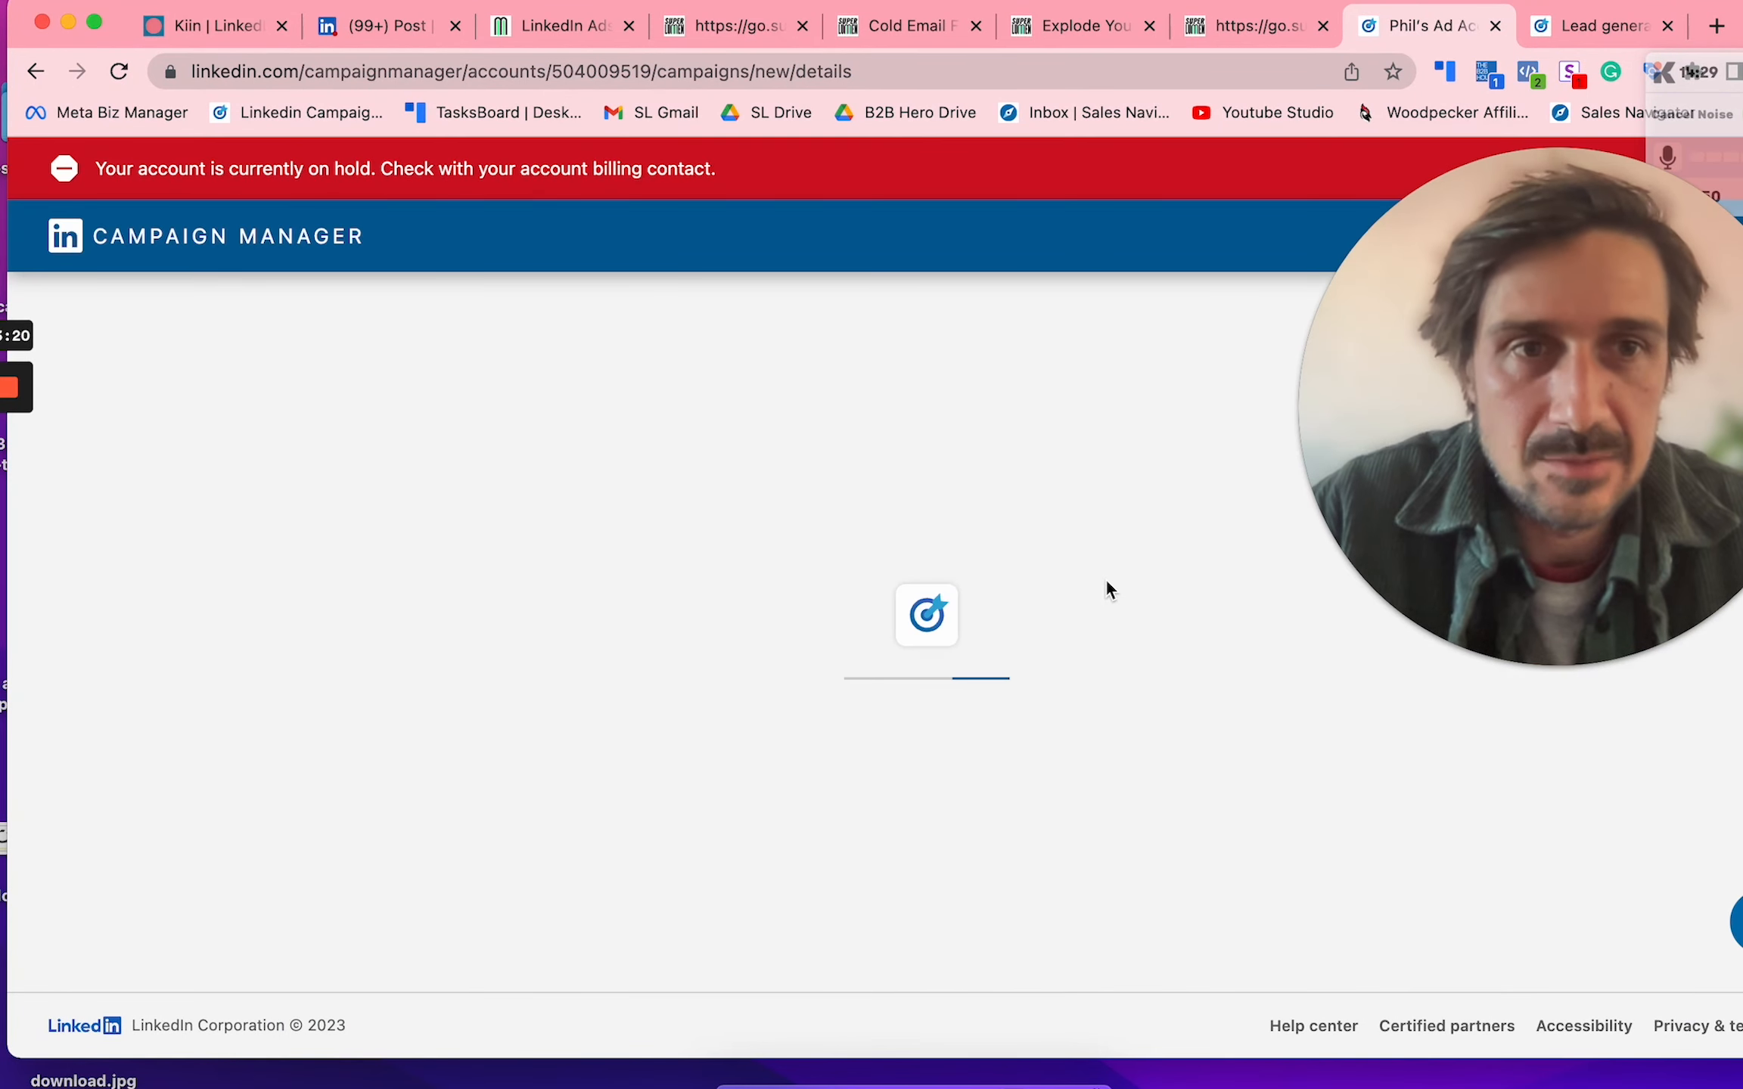
pyautogui.moveTo(1698, 462); pyautogui.dragTo(482, 400)
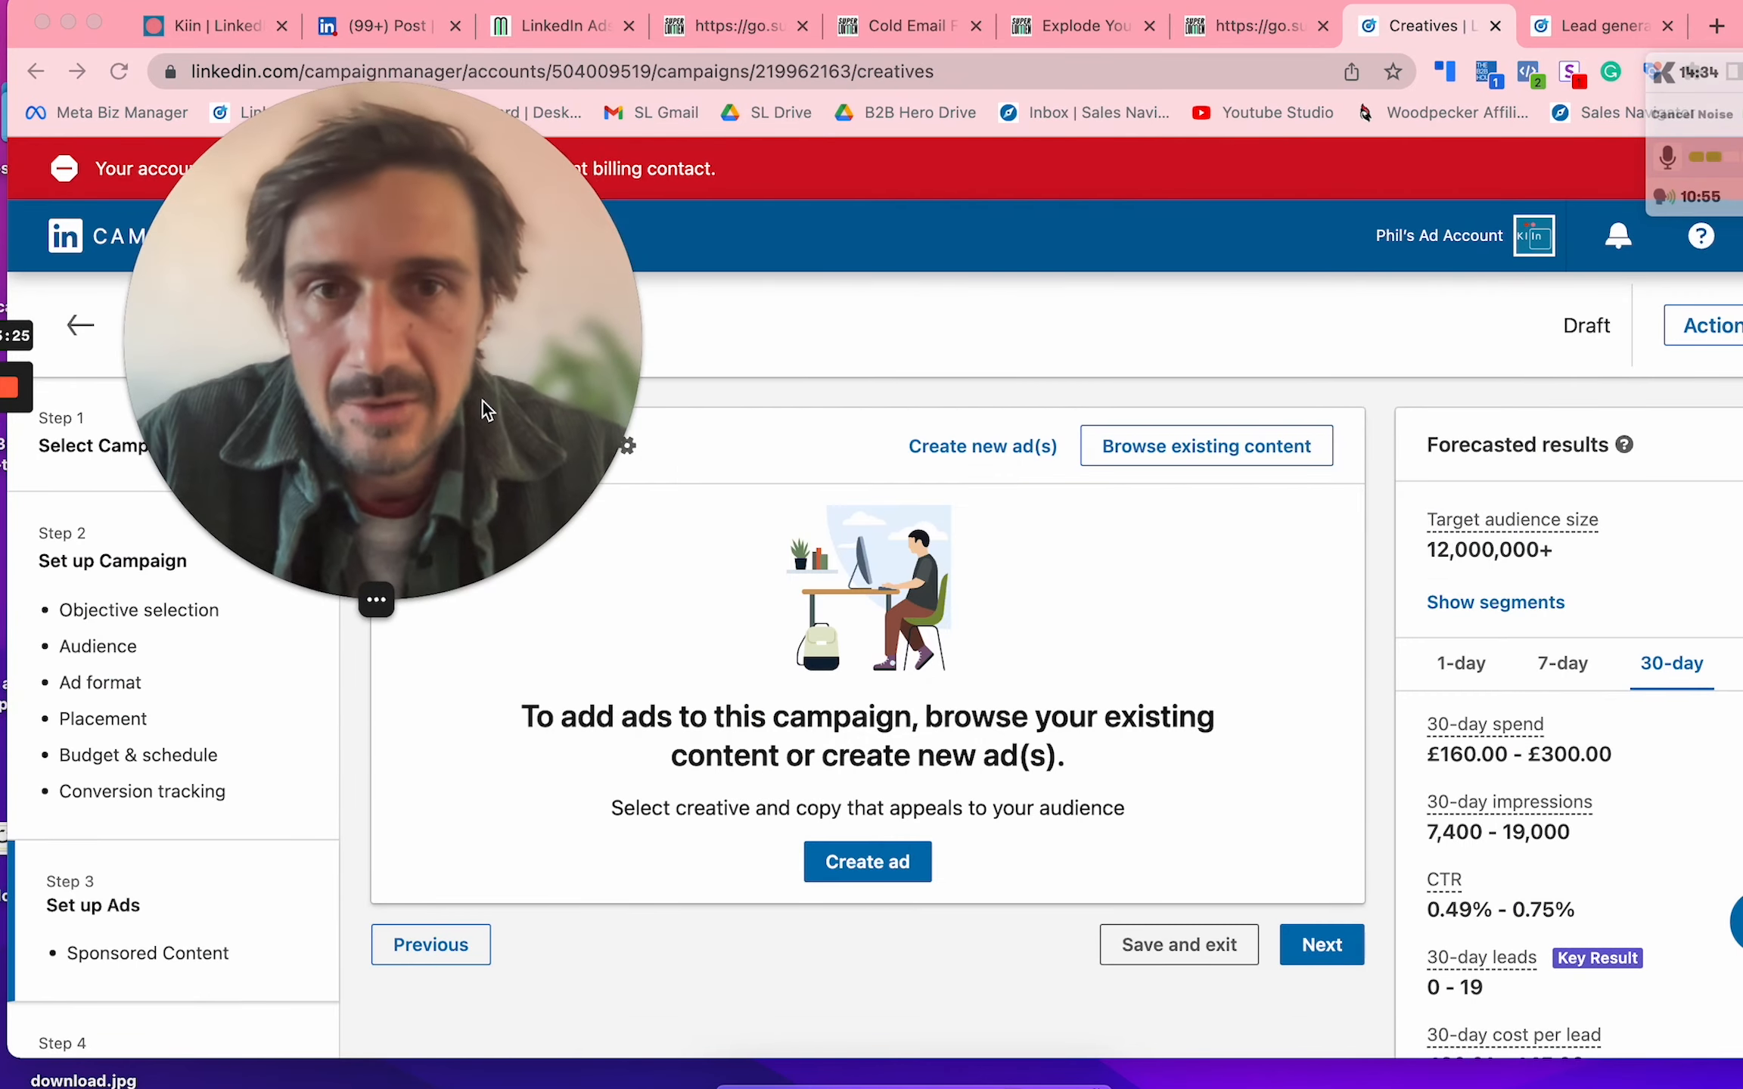
# Step: Switch to the image ad creation page and expand the Ad section to examine its introductory text, destination URL and image fields
pyautogui.click(1573, 28)
pyautogui.moveTo(425, 304); pyautogui.dragTo(1482, 226)
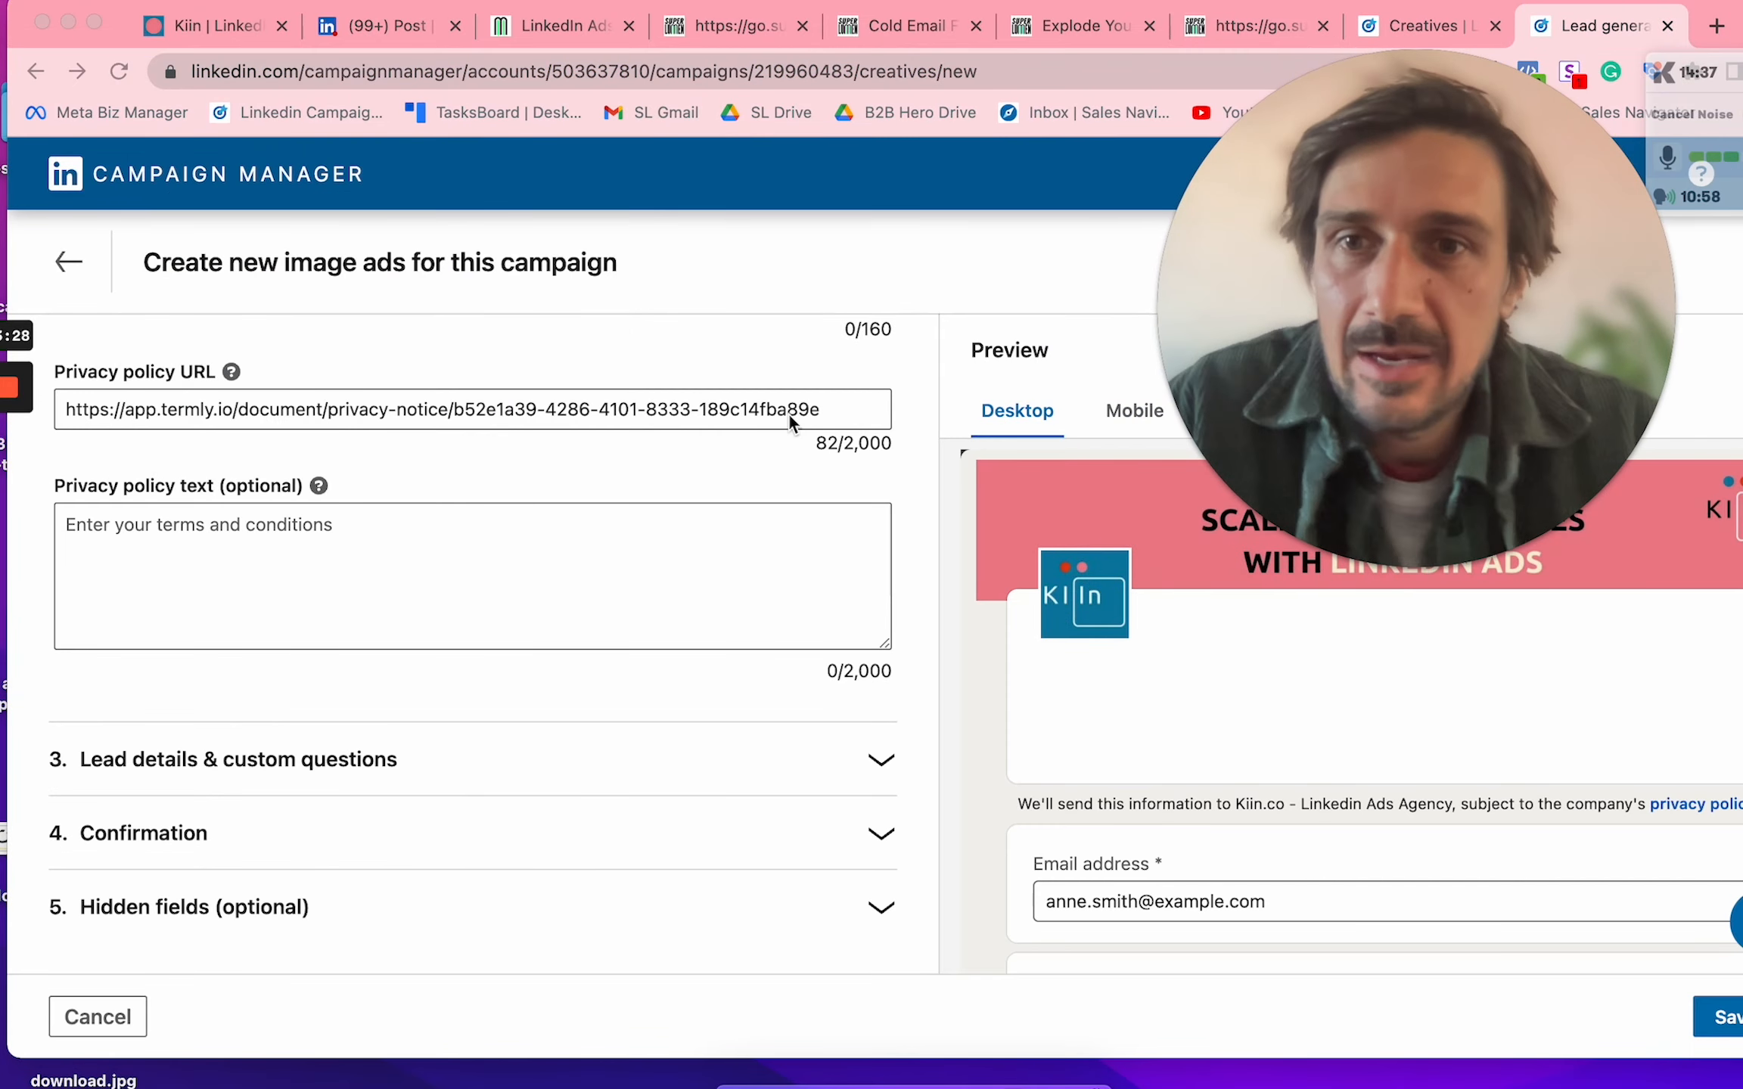
pyautogui.scroll(10, 534, 378)
pyautogui.click(162, 462)
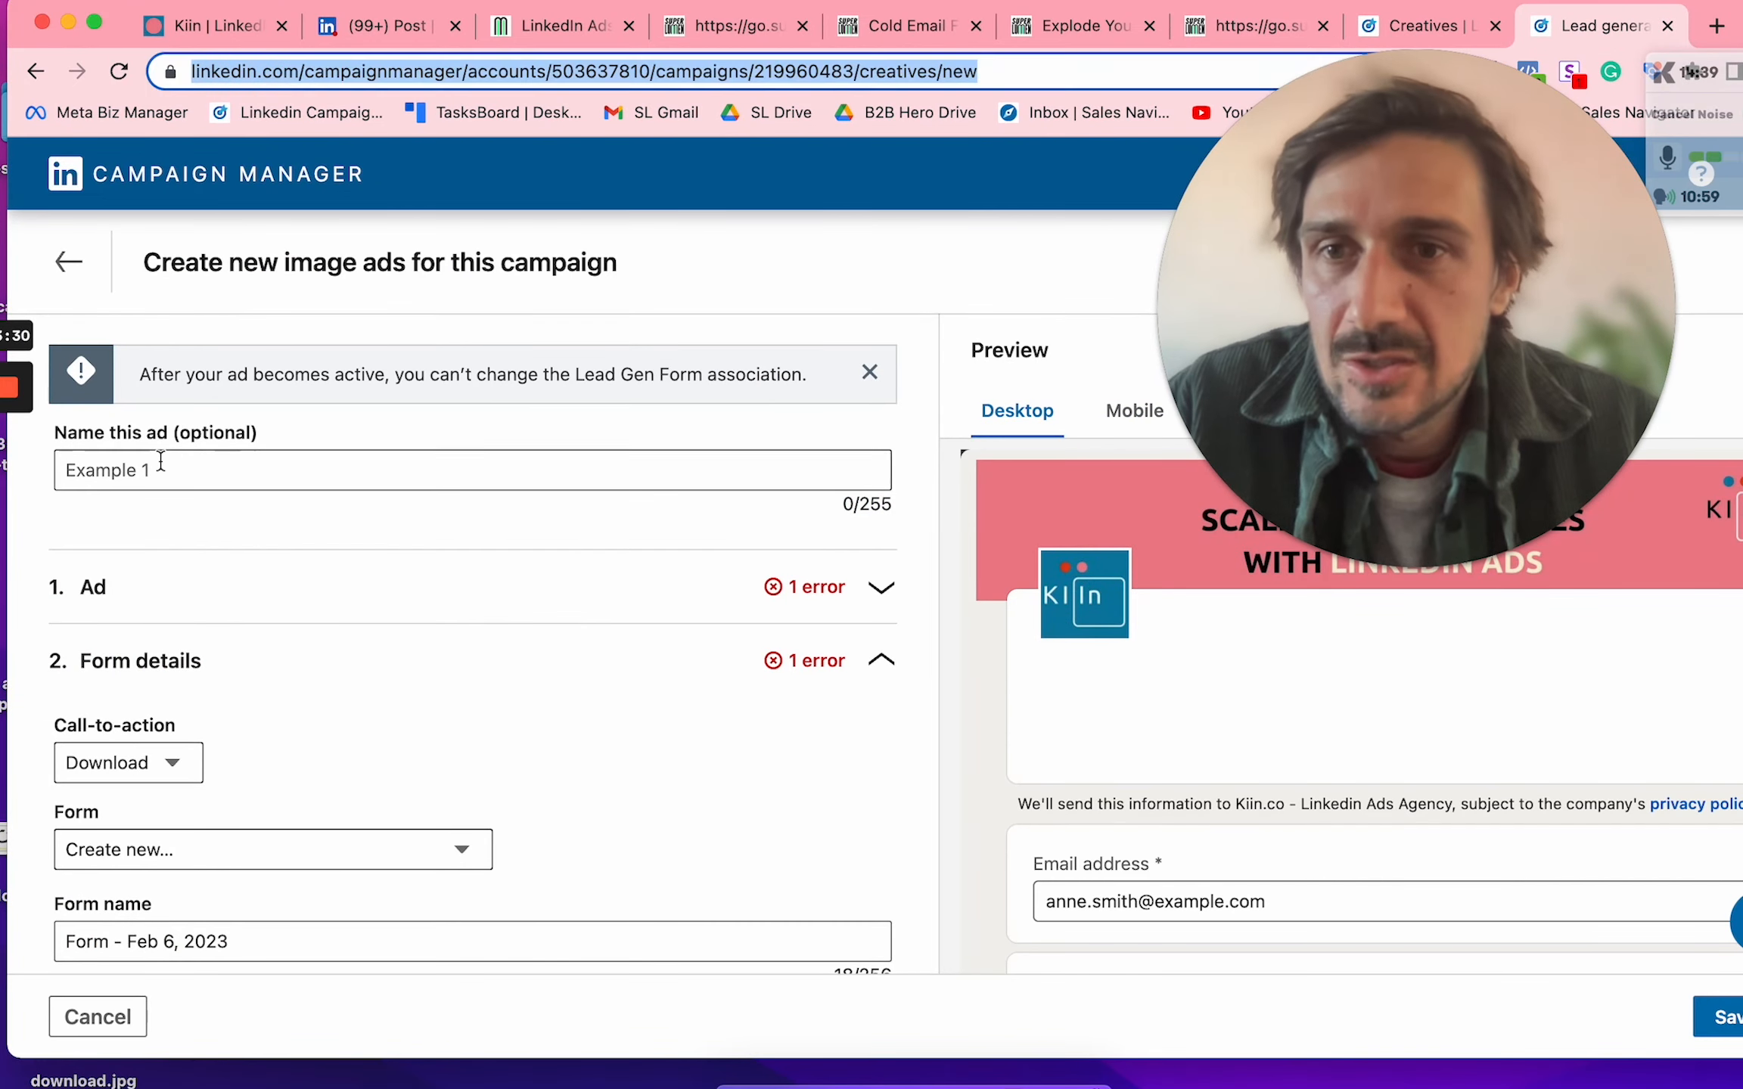
pyautogui.click(168, 462)
pyautogui.click(546, 566)
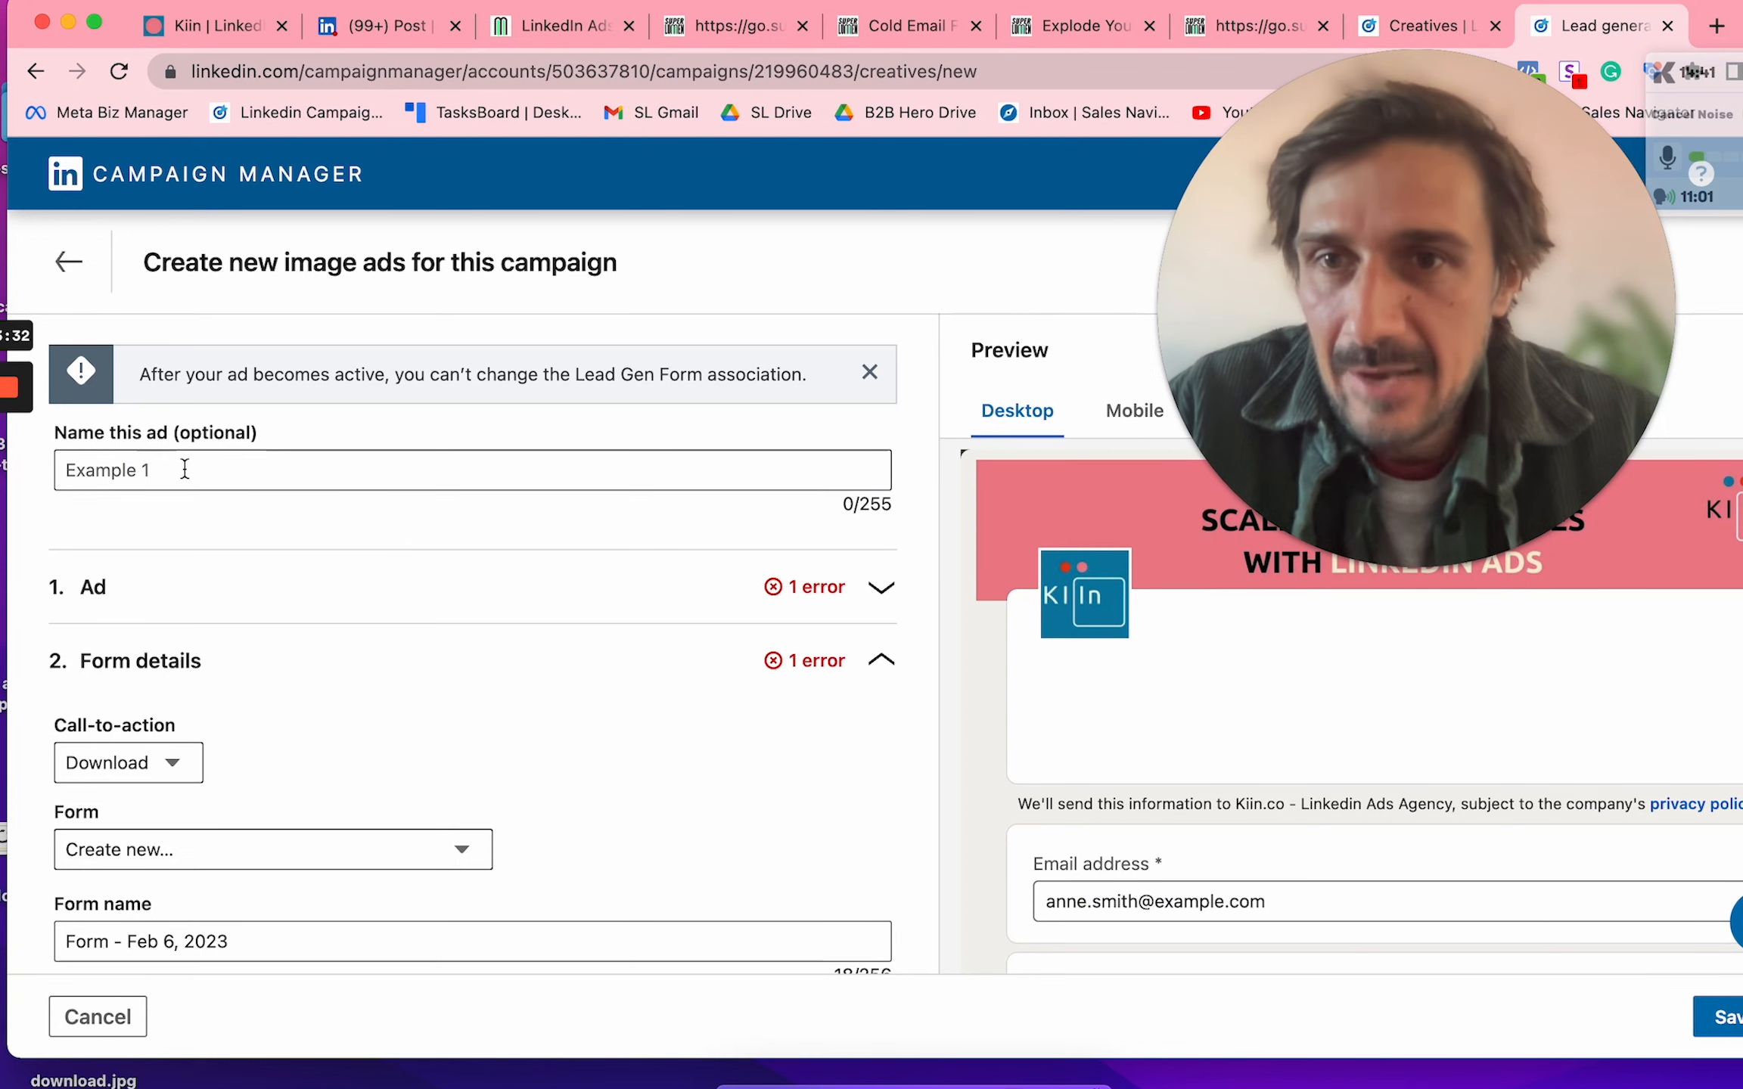
pyautogui.click(576, 583)
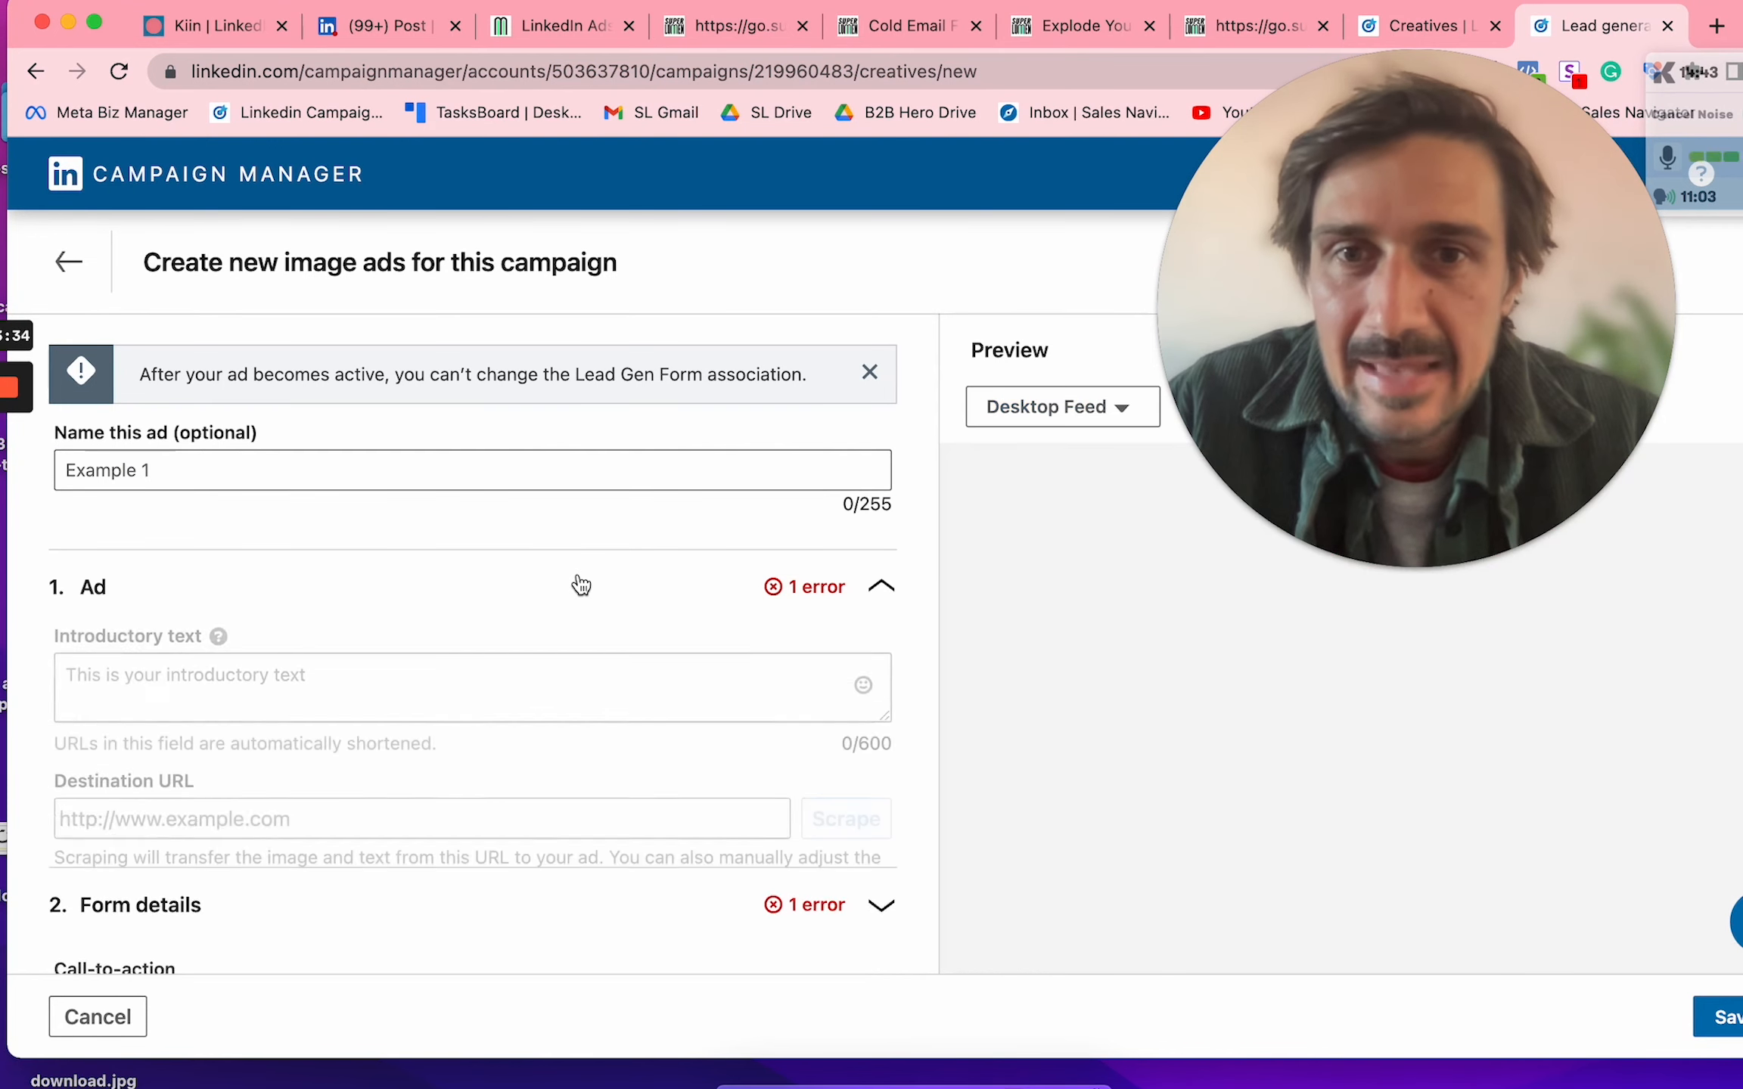
pyautogui.click(368, 681)
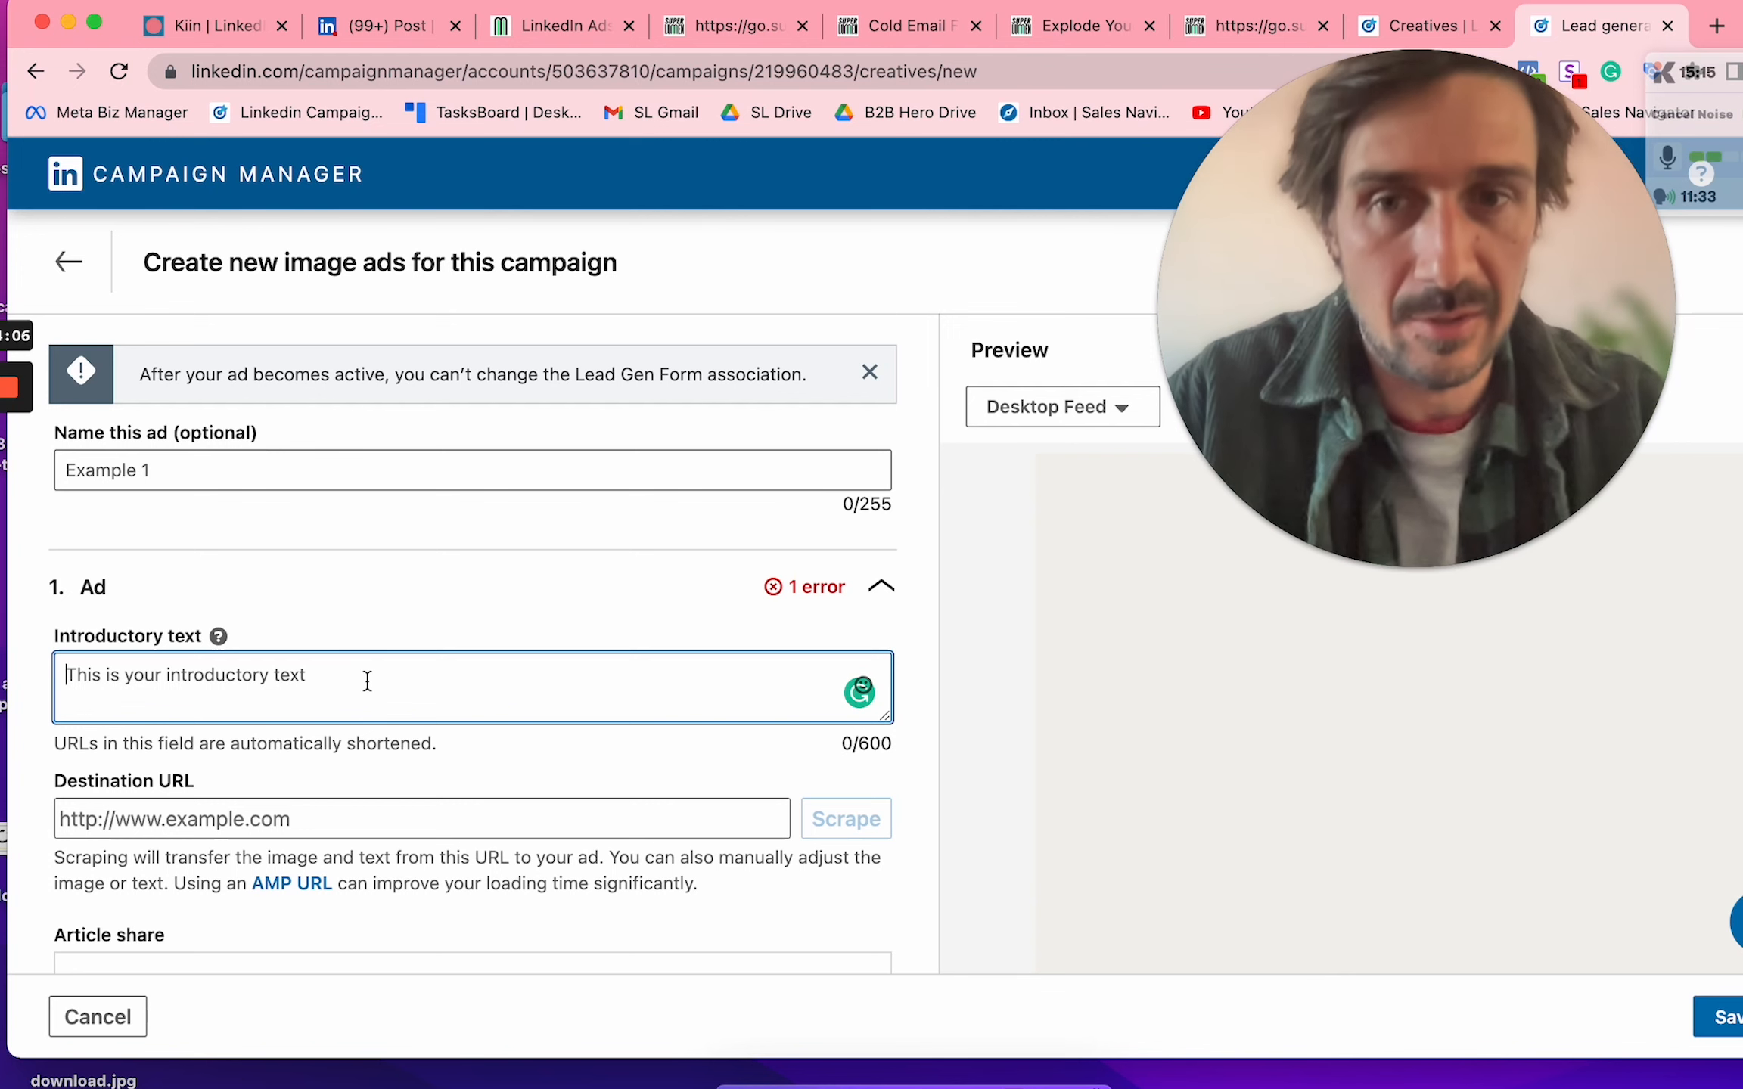
pyautogui.scroll(-5, 367, 680)
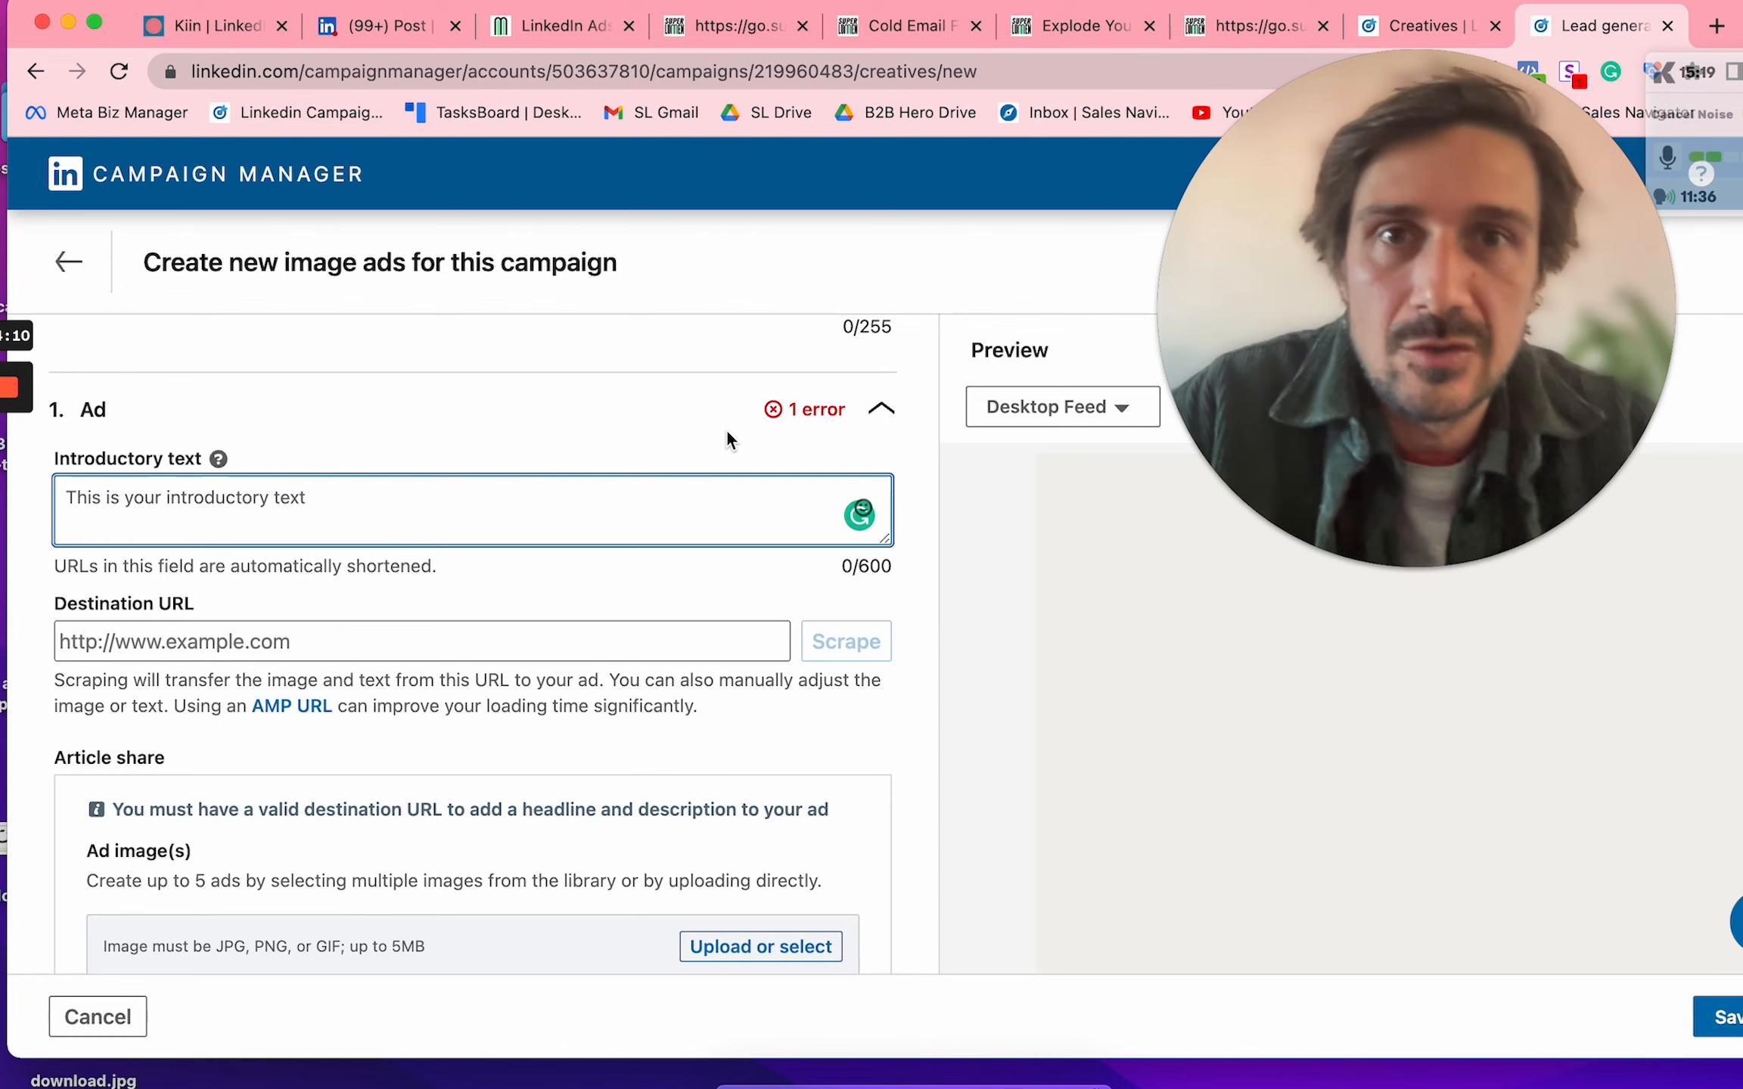
# Step: Look through the cold email course, masterclass and report opt-in pages as examples of lead magnet landing pages
pyautogui.click(907, 28)
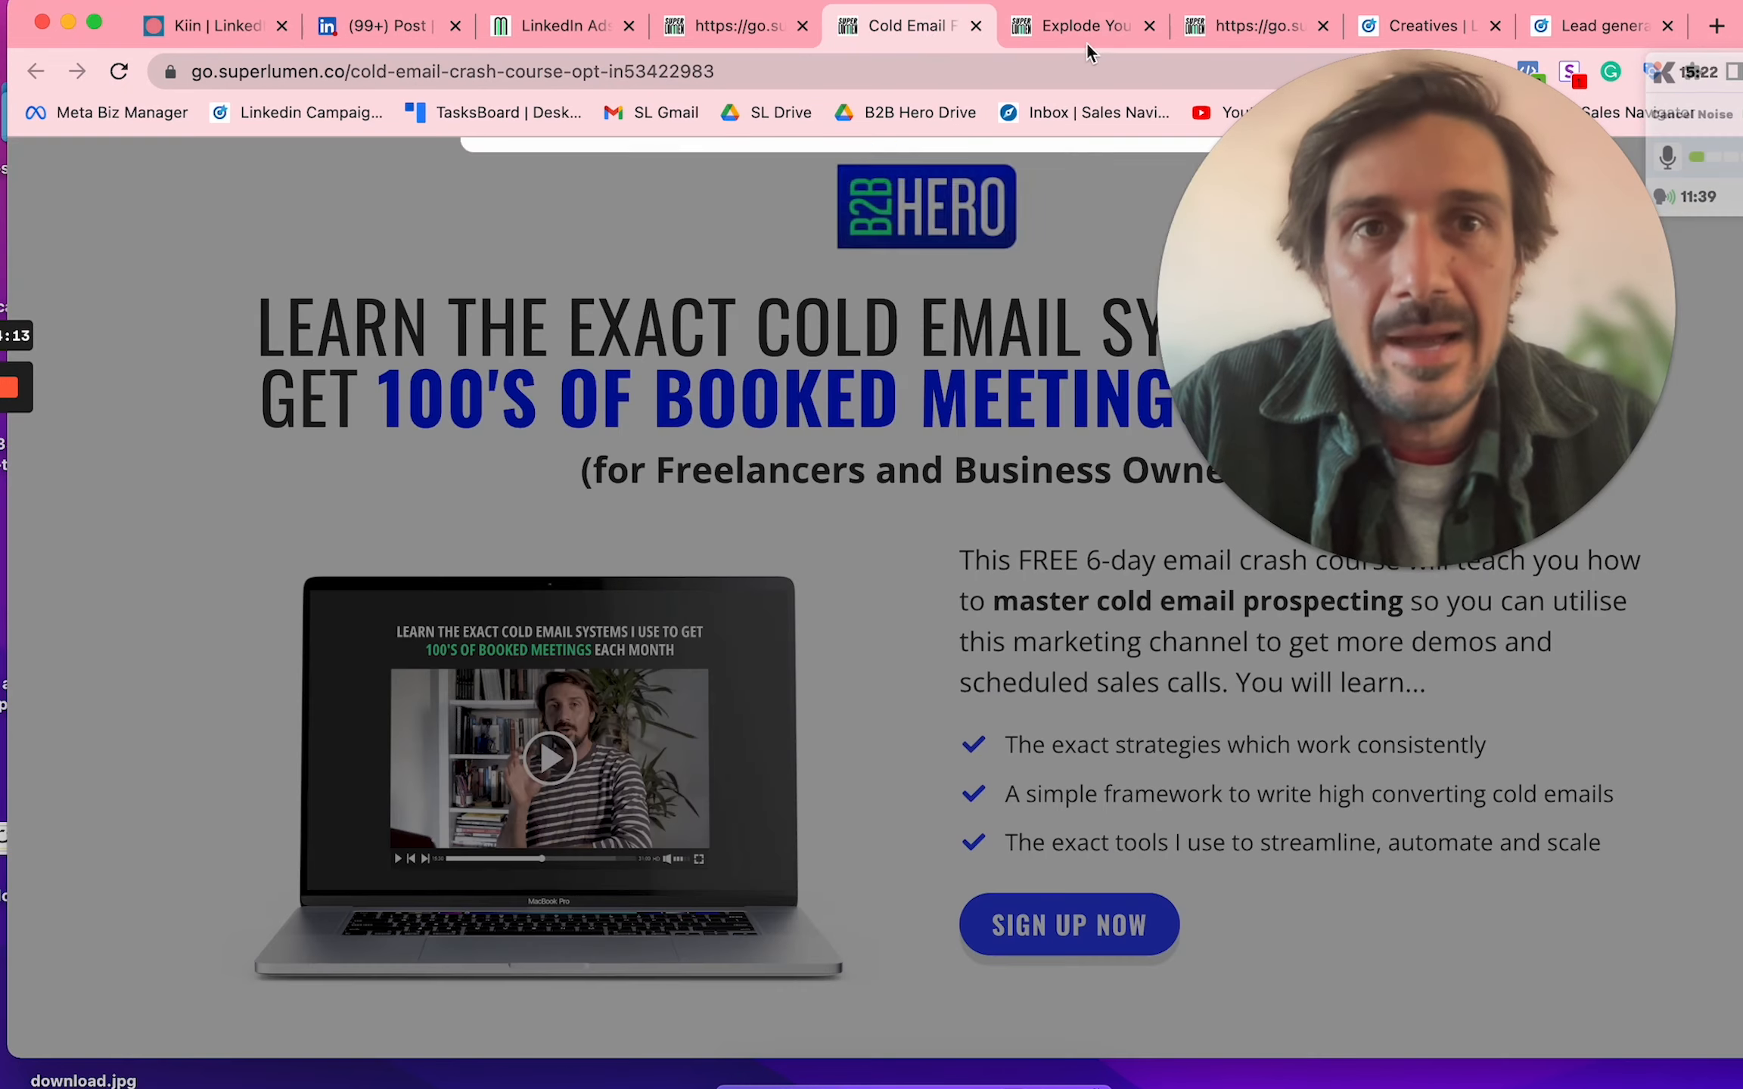
pyautogui.click(1080, 28)
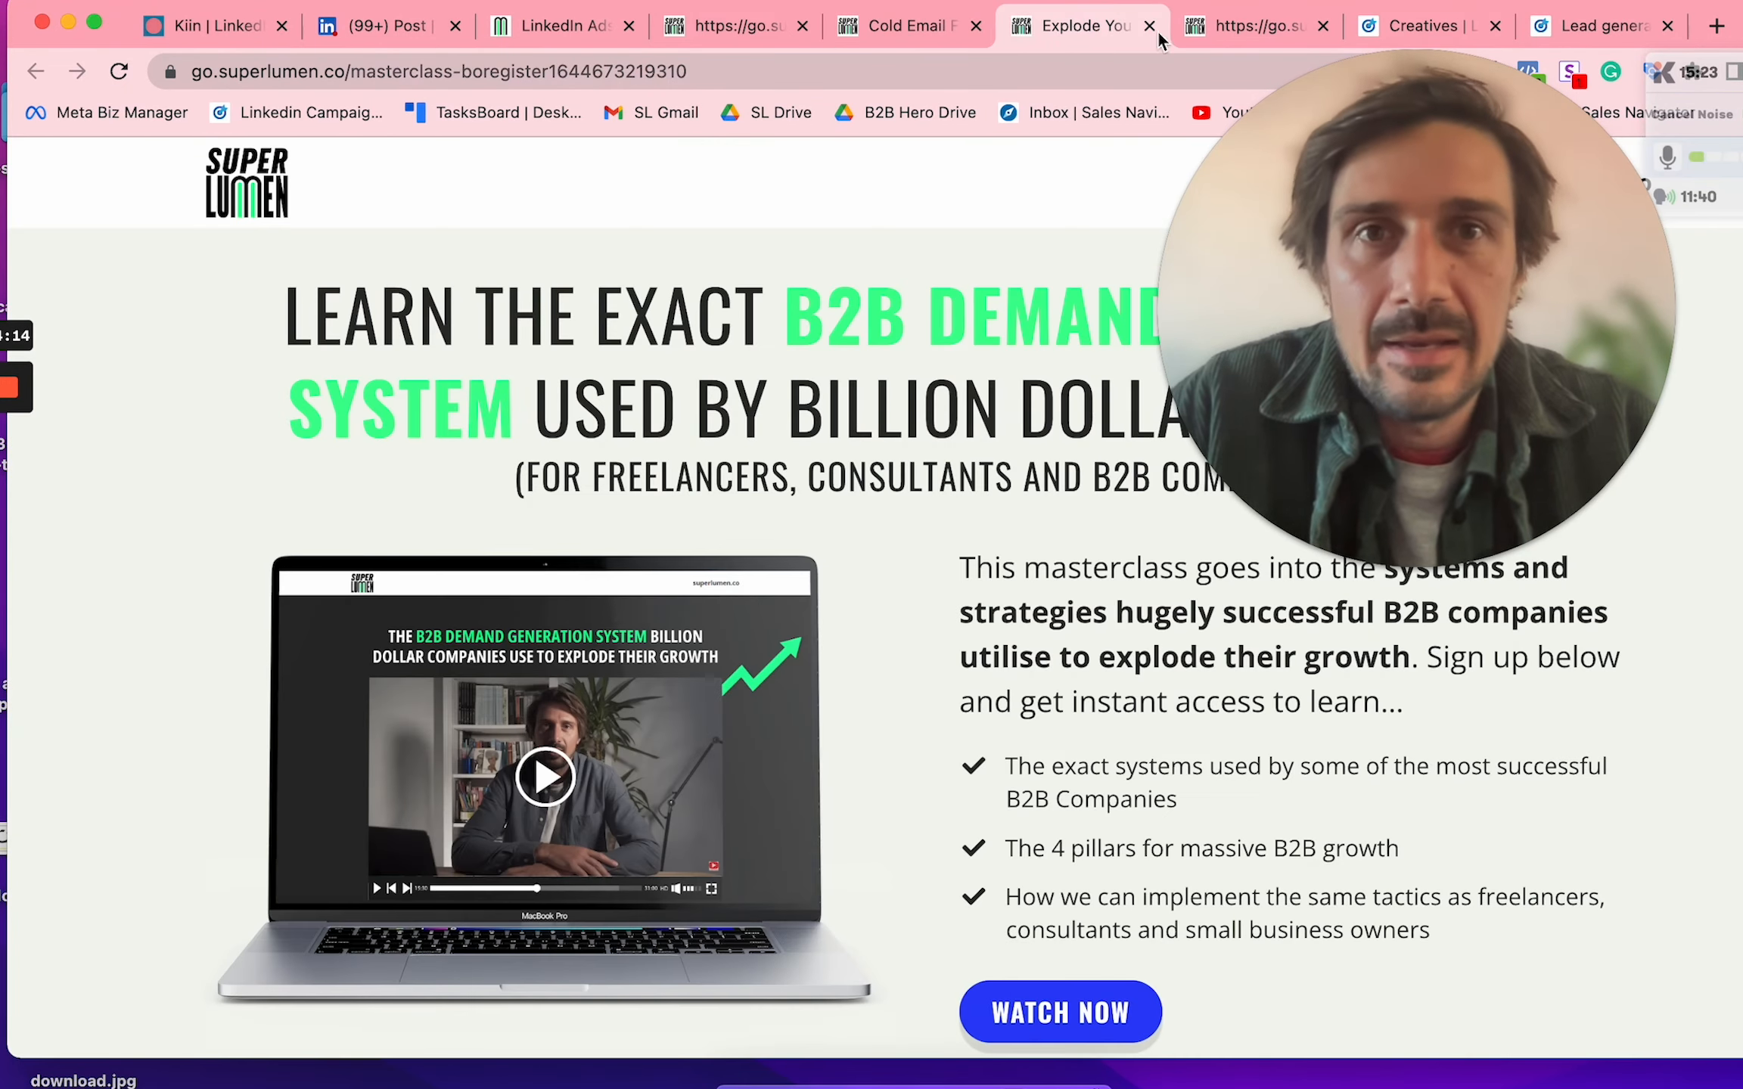
pyautogui.click(1232, 36)
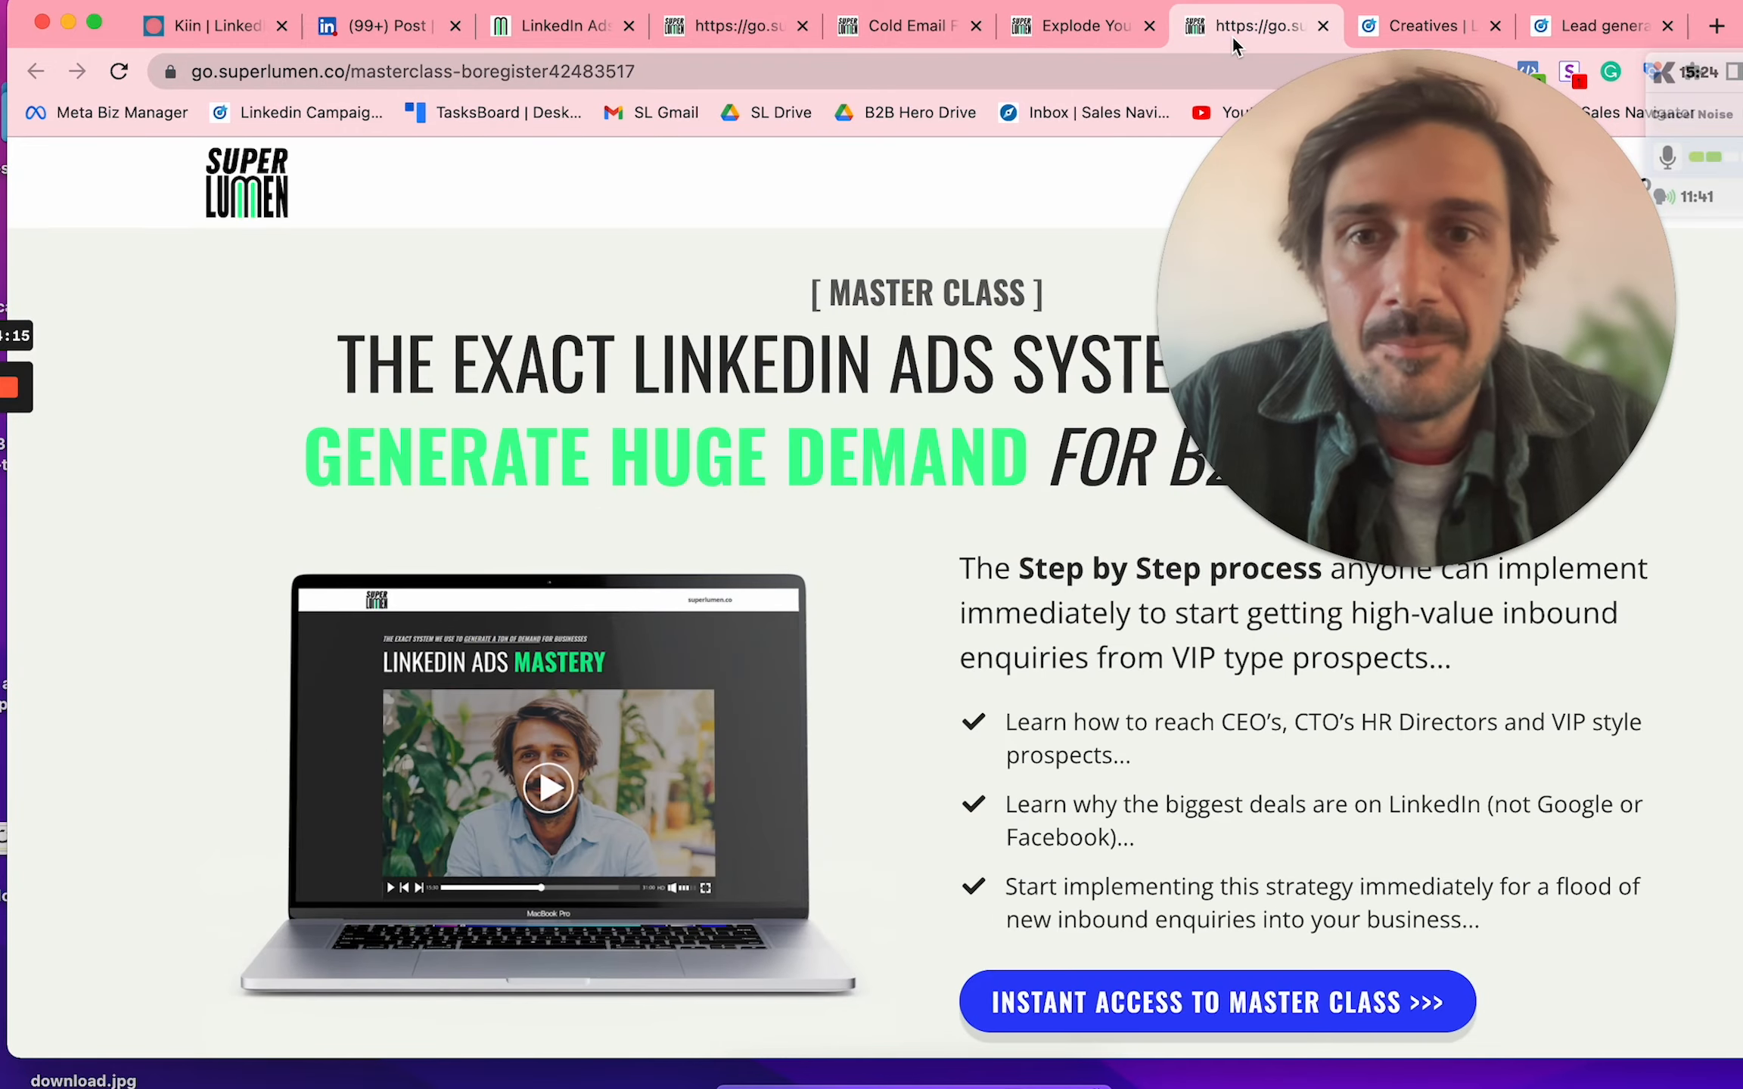
pyautogui.click(699, 36)
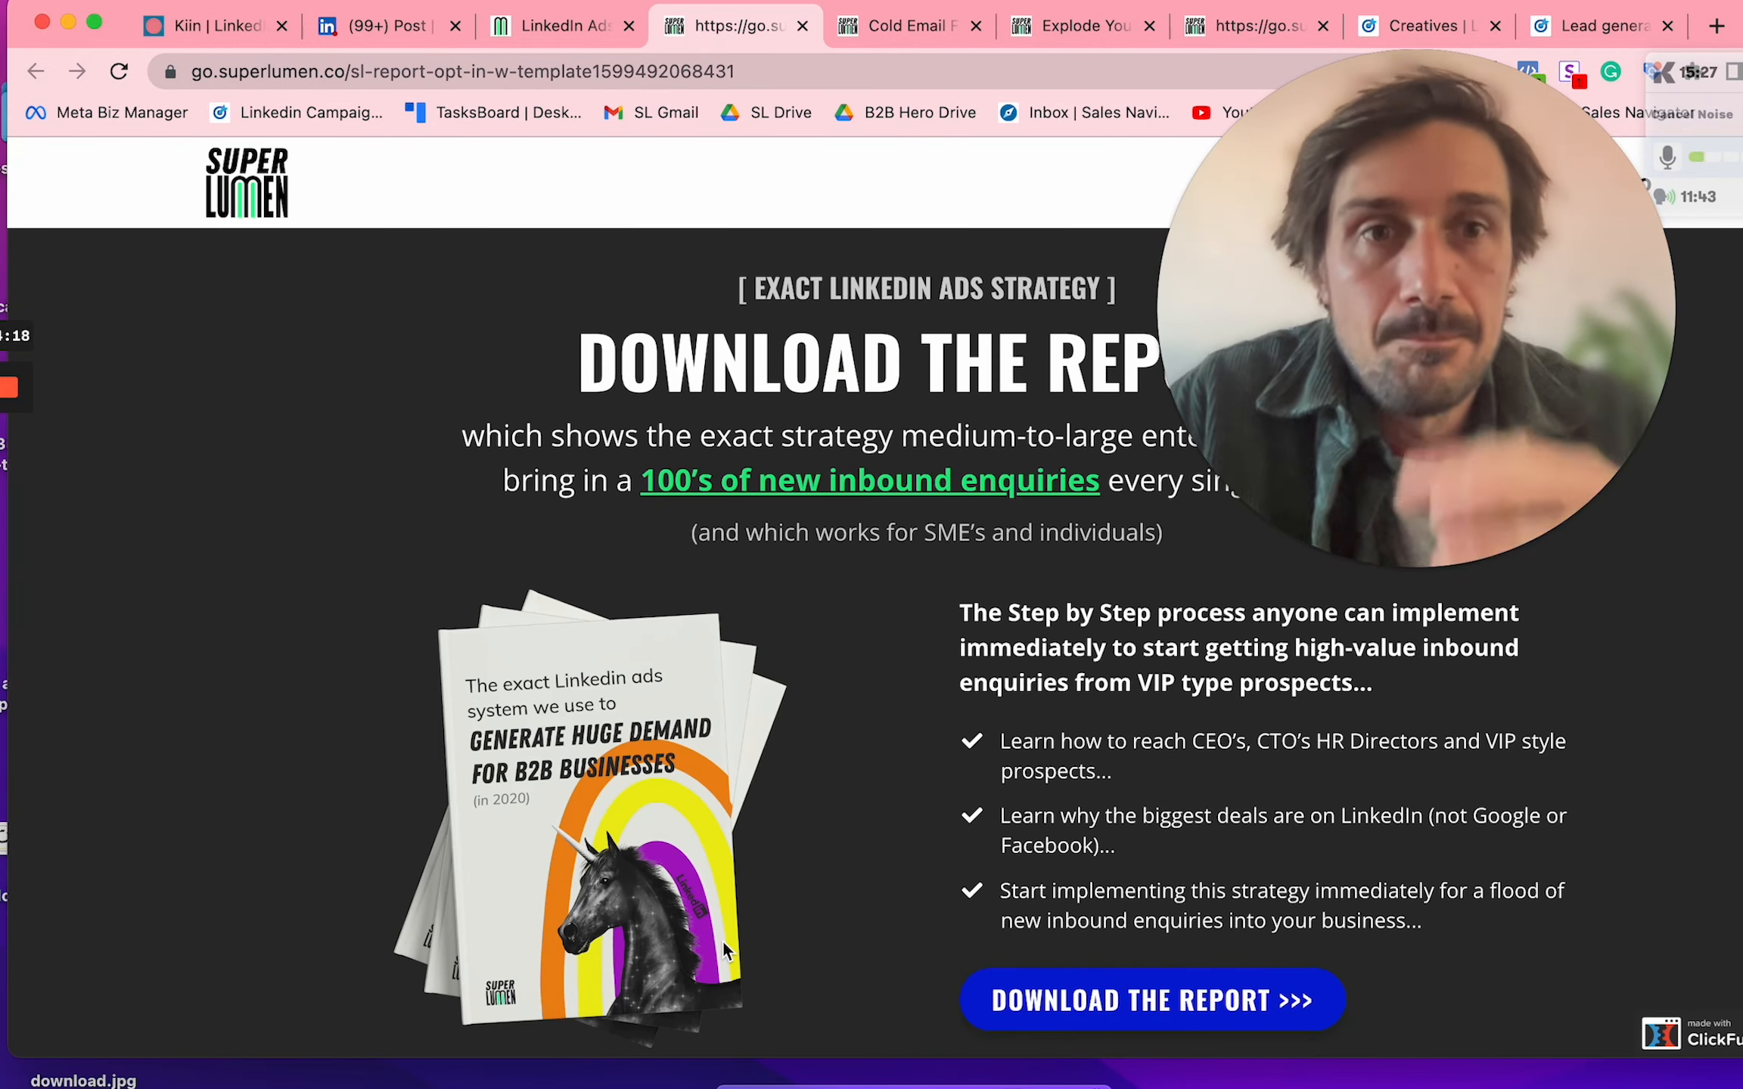
pyautogui.scroll(-2, 956, 867)
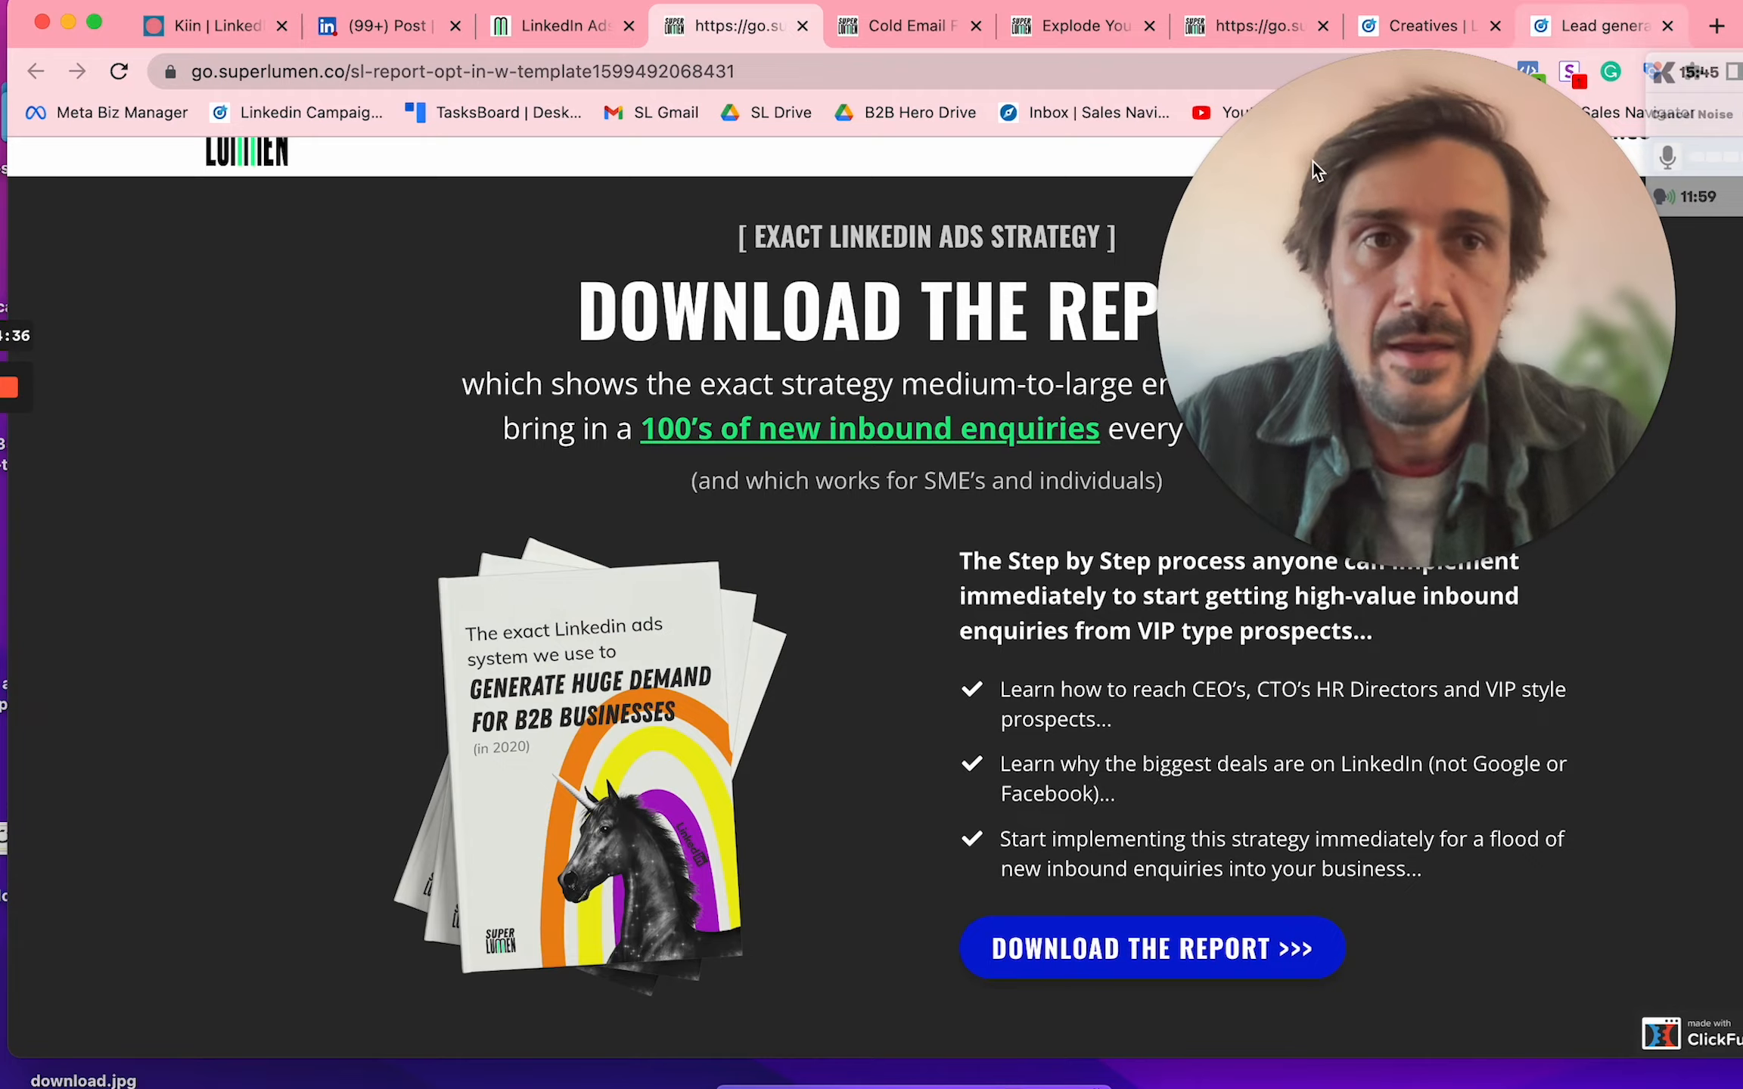
# Step: Return to the image ad creation page and expand the Form details section to go through its fields
pyautogui.click(1553, 9)
pyautogui.scroll(-8, 592, 754)
pyautogui.scroll(-3, 592, 755)
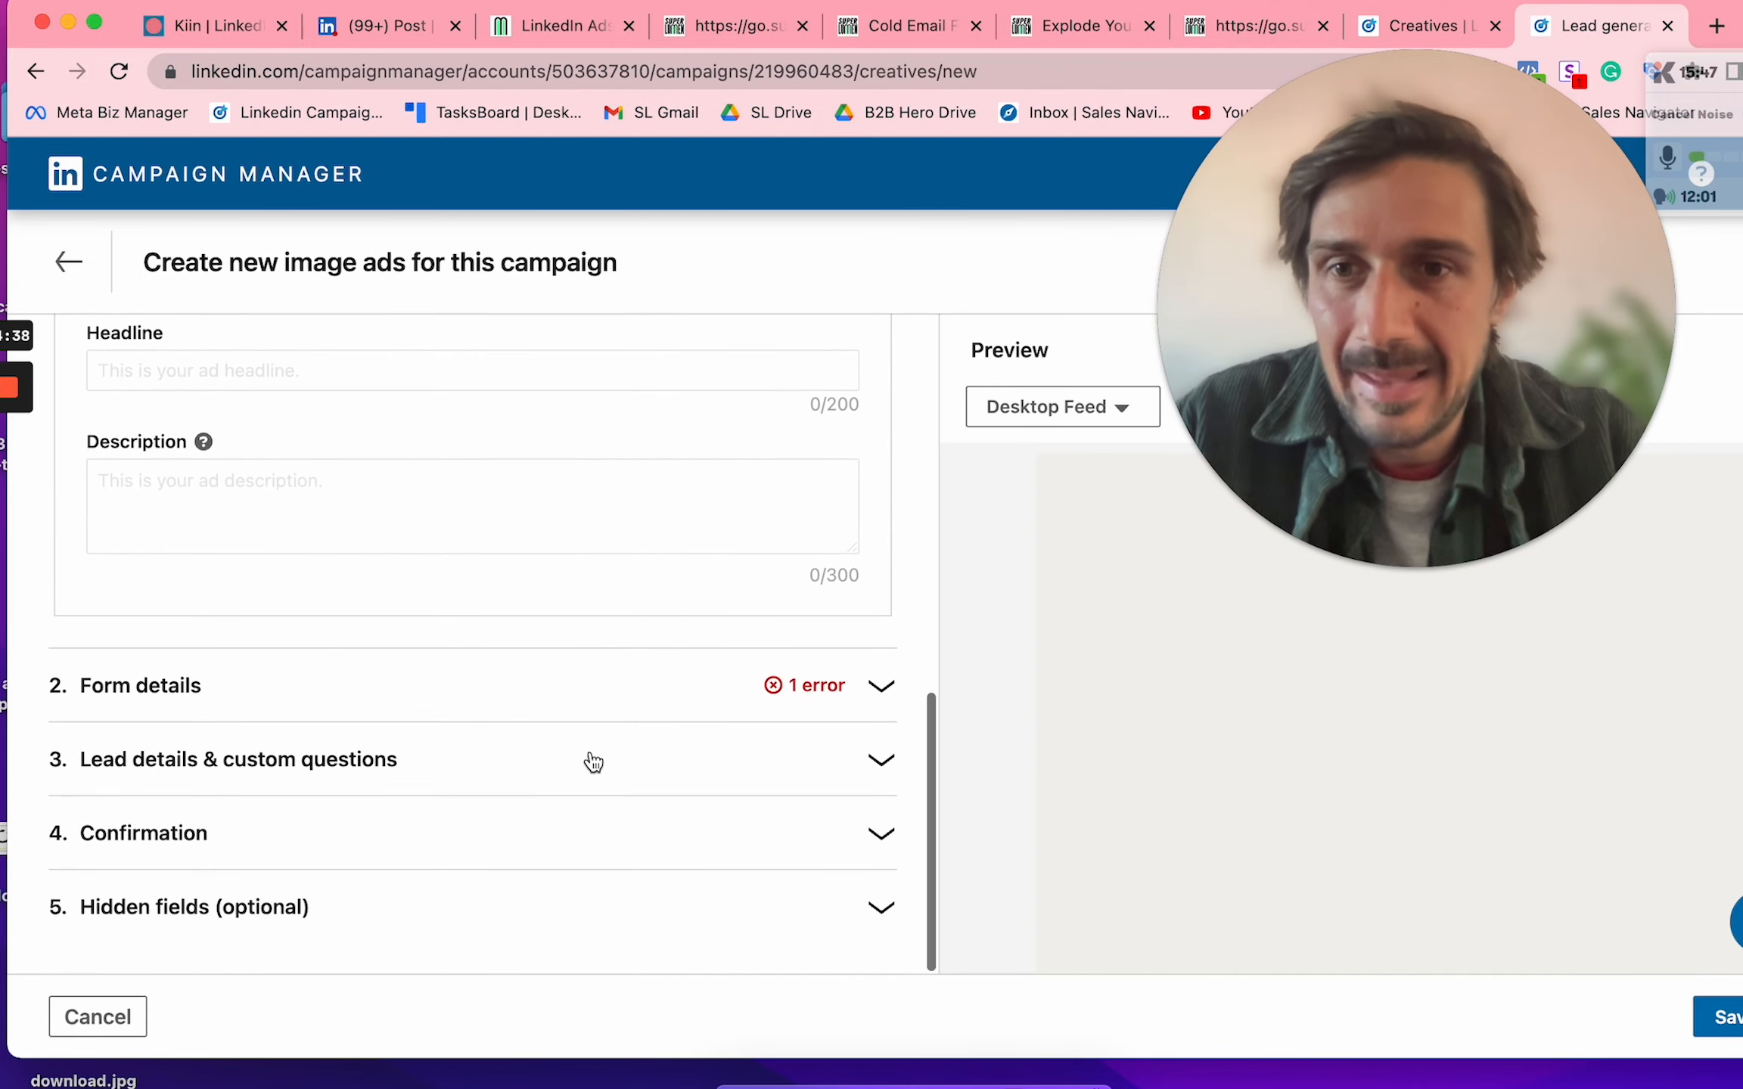
pyautogui.click(259, 690)
pyautogui.scroll(-10, 373, 577)
pyautogui.scroll(12, 372, 579)
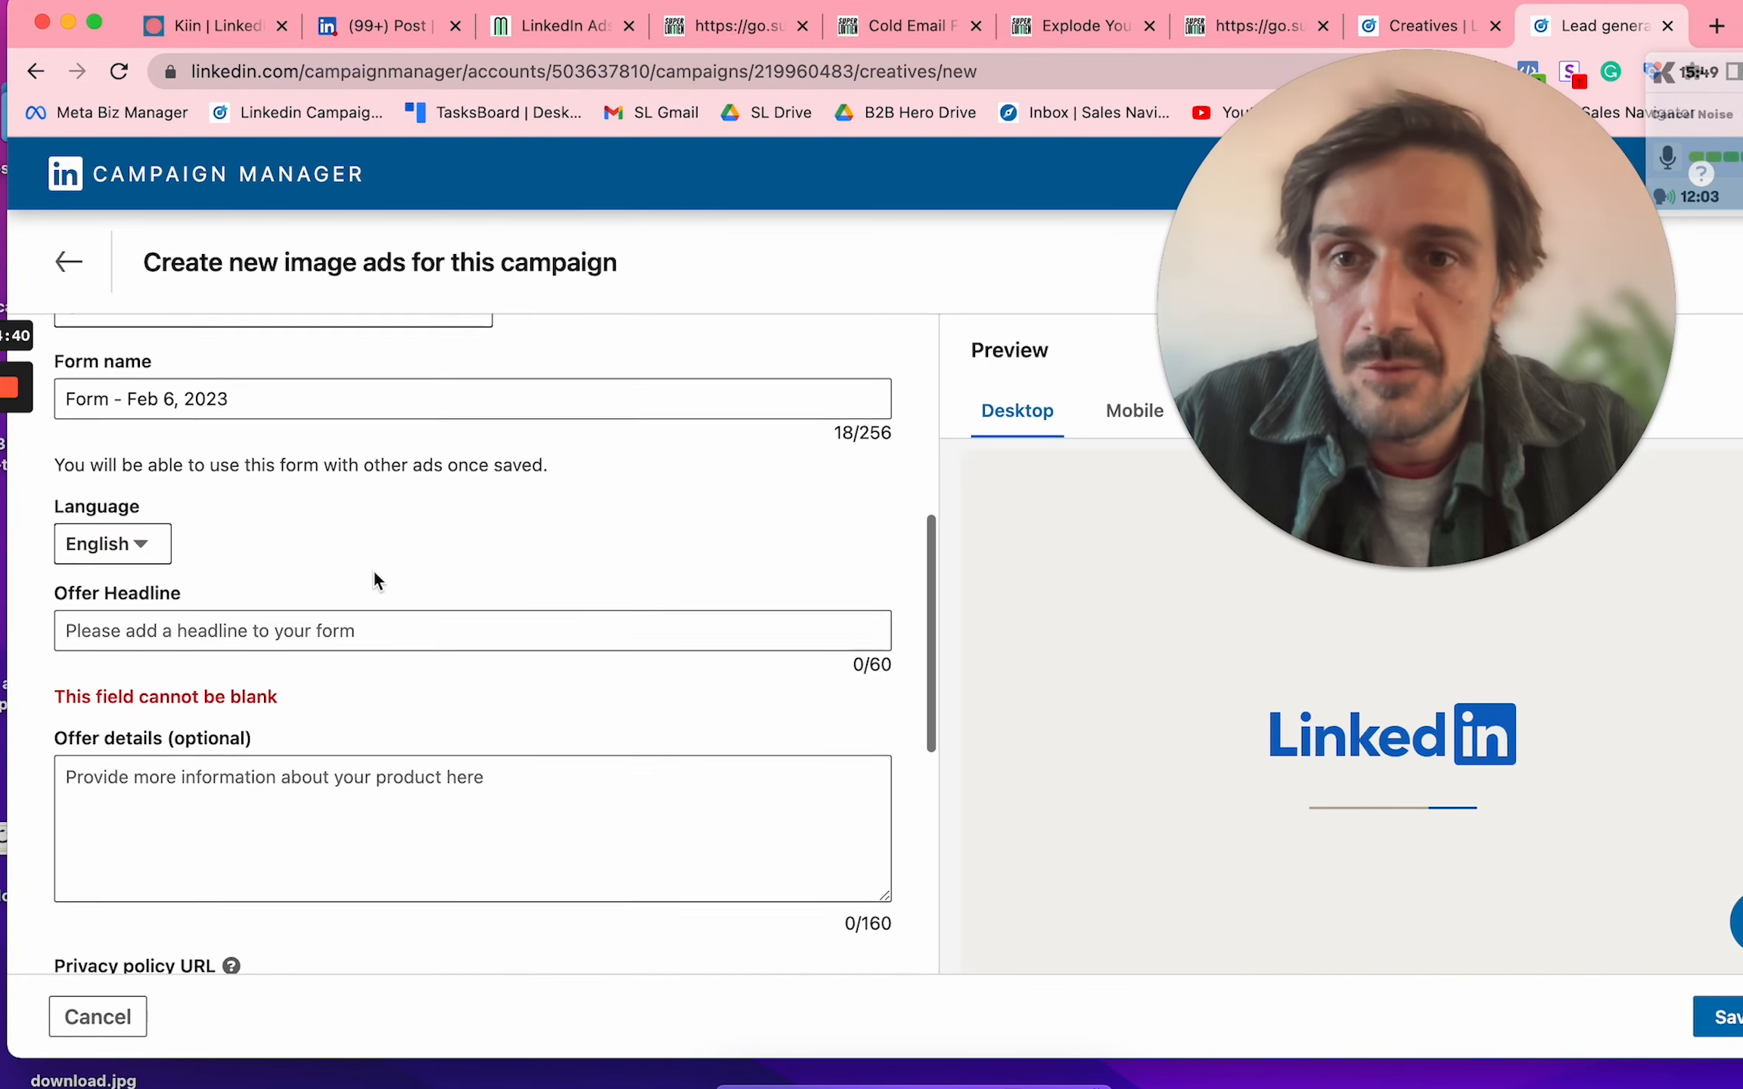
pyautogui.scroll(-6, 307, 529)
pyautogui.scroll(-8, 304, 520)
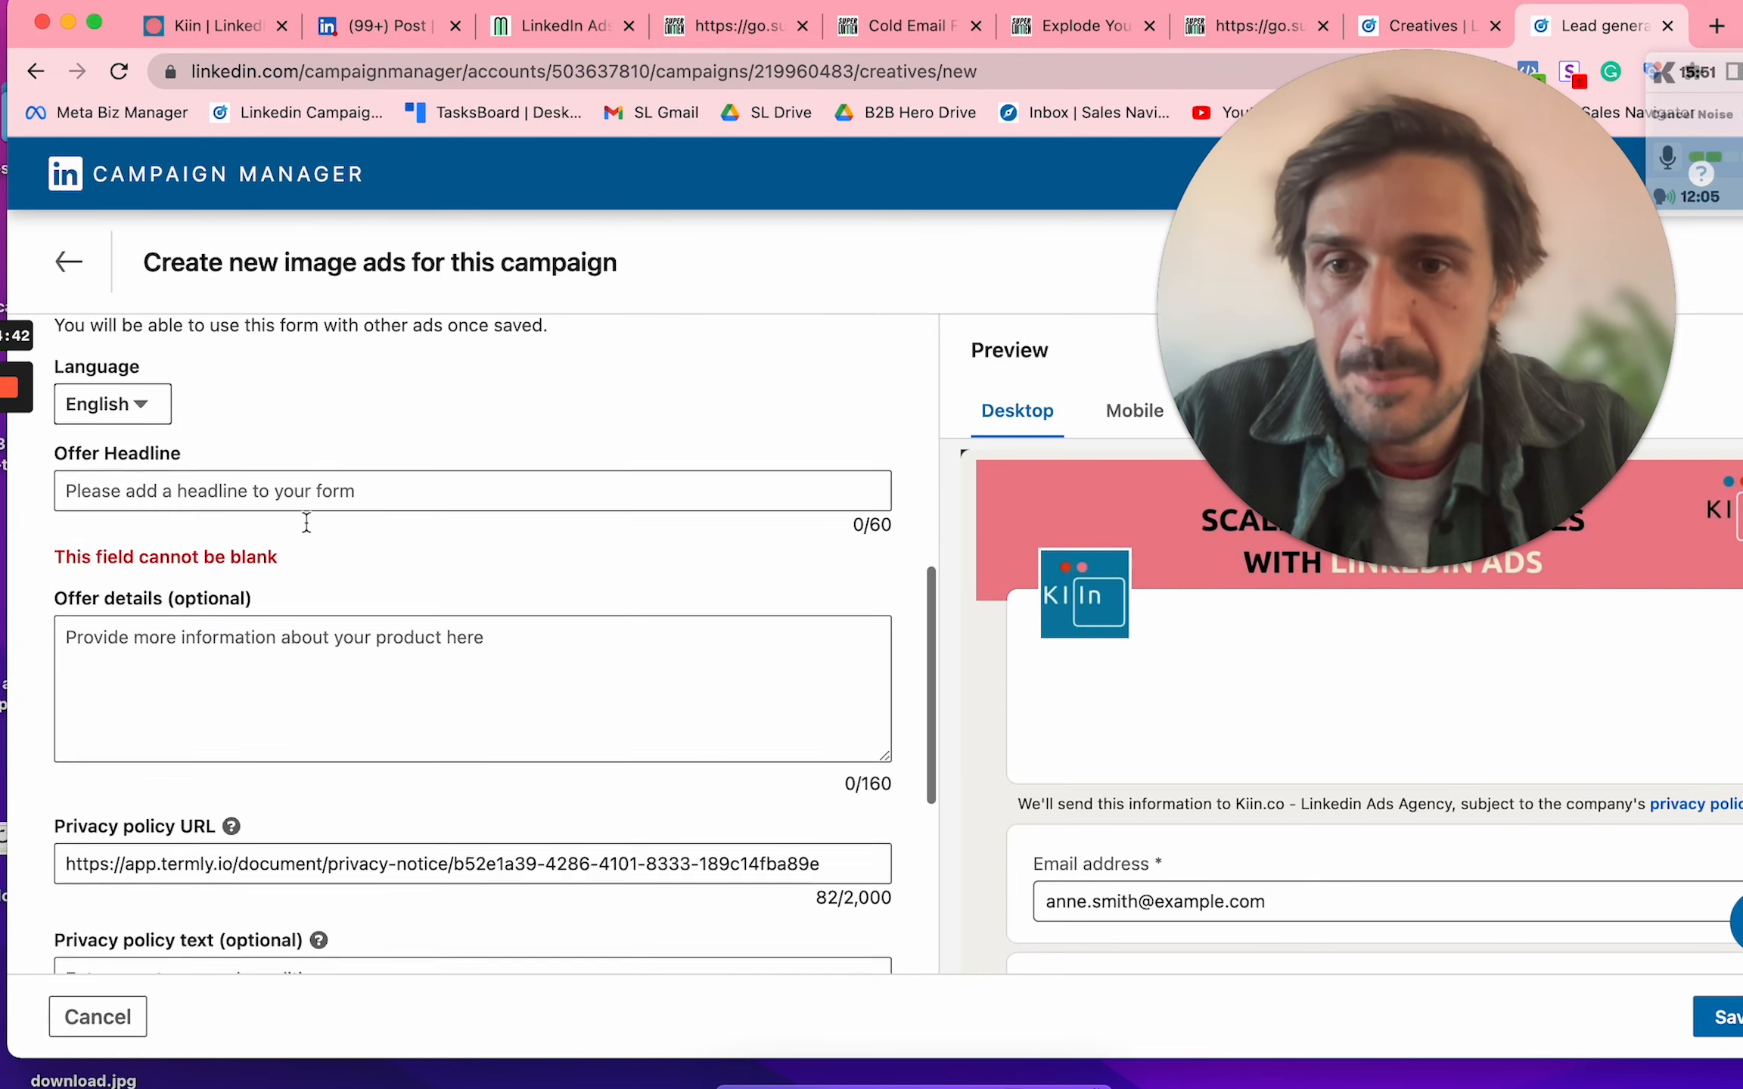
# Step: Set the lead gen form's call-to-action to Learn More
pyautogui.scroll(10, 182, 473)
pyautogui.click(153, 434)
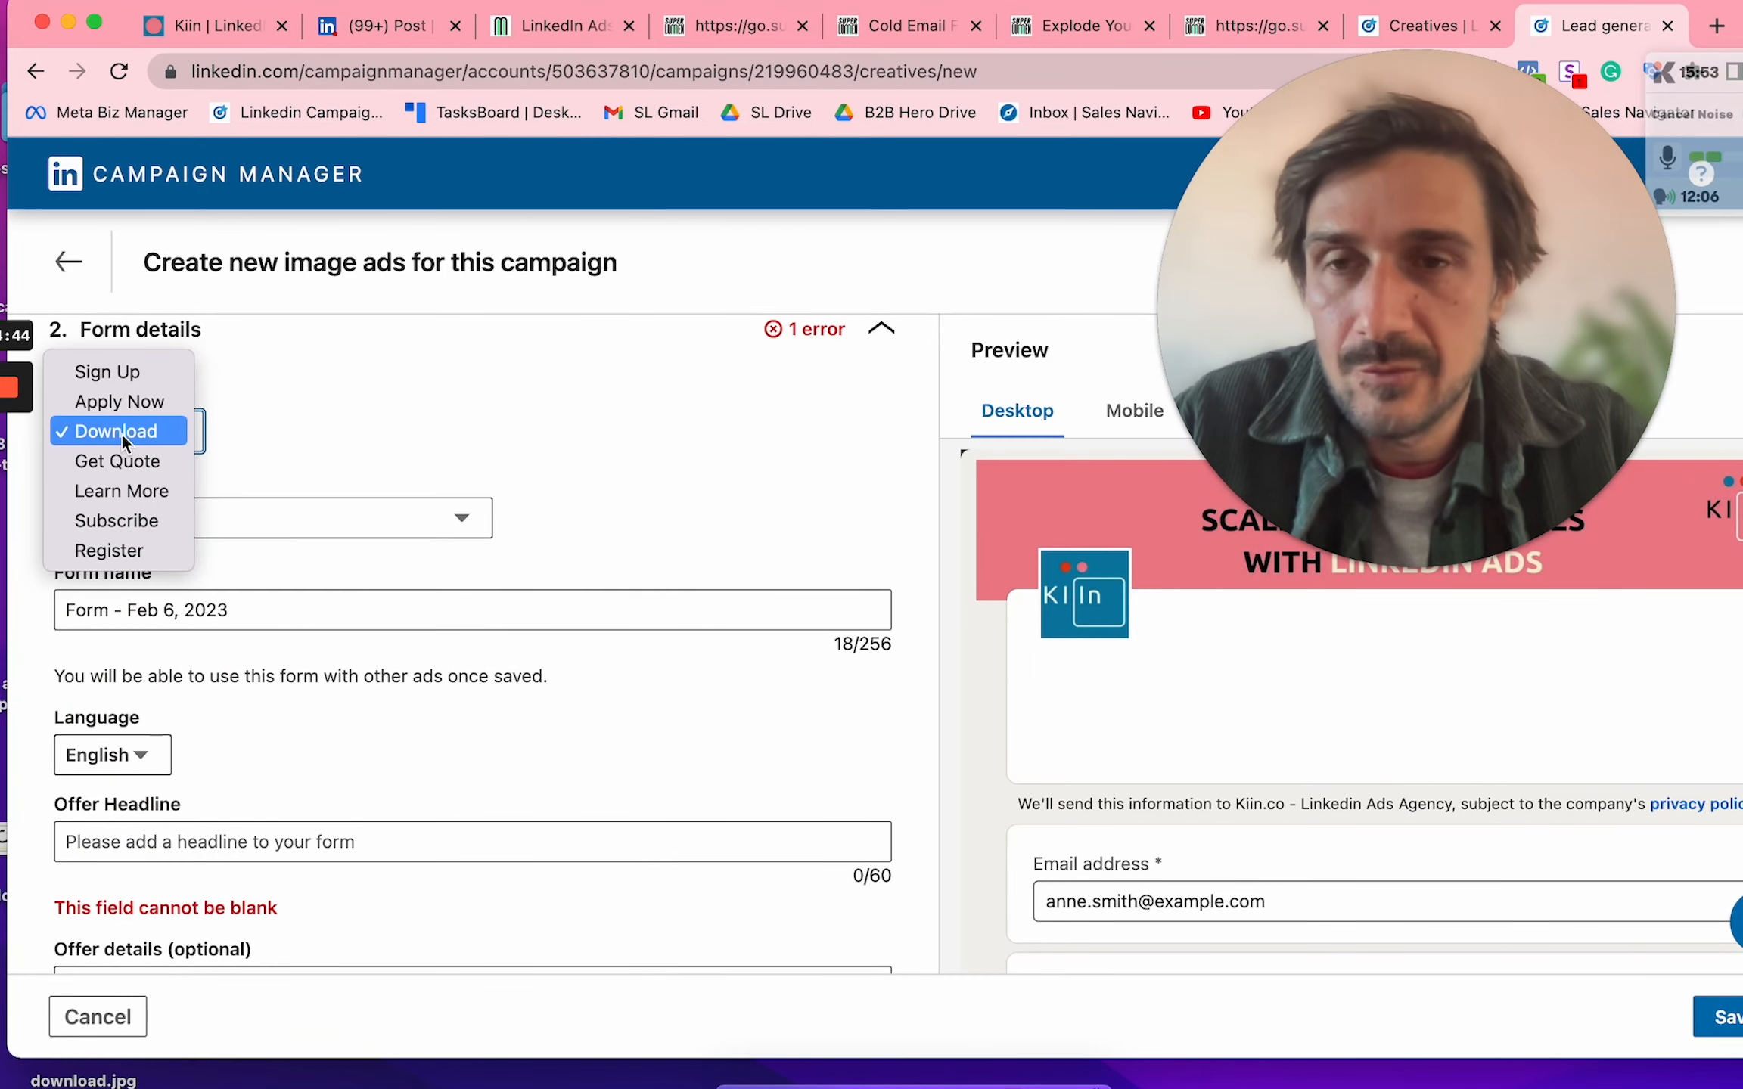
pyautogui.click(135, 489)
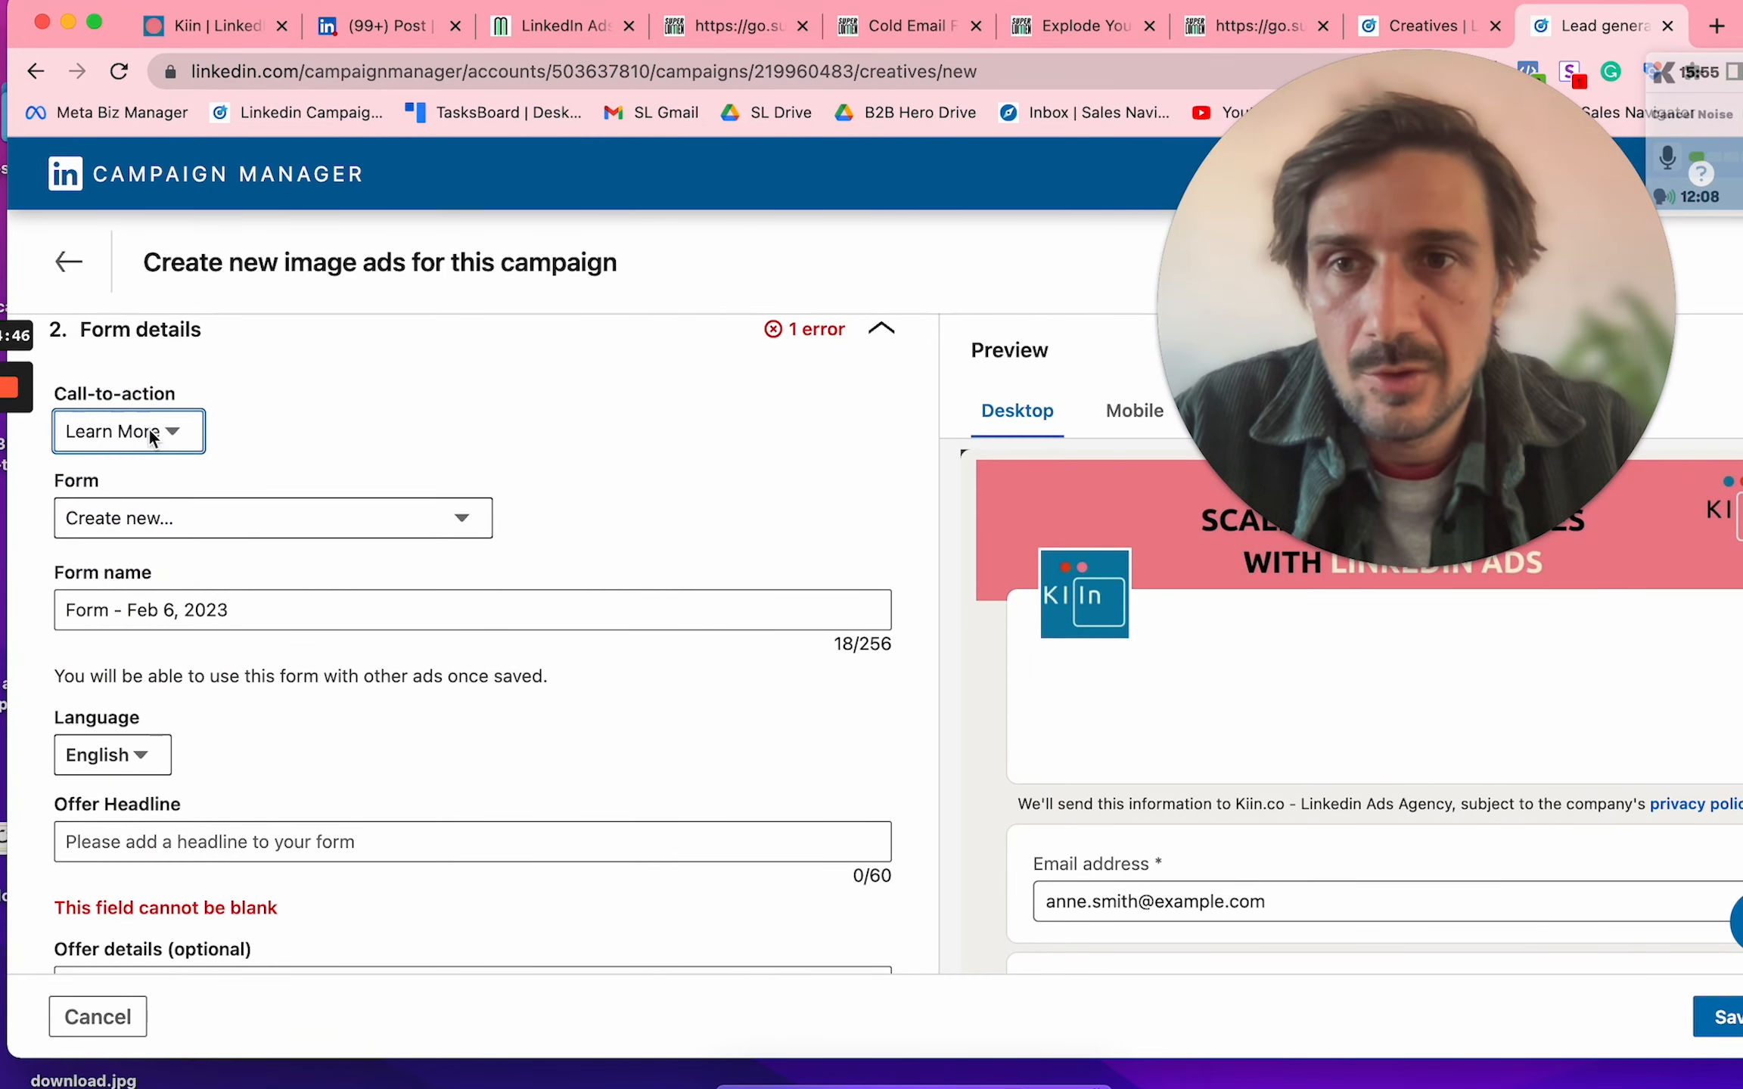
# Step: Keep Create new as the form choice and name the form "Form Test |"
pyautogui.click(457, 521)
pyautogui.click(399, 522)
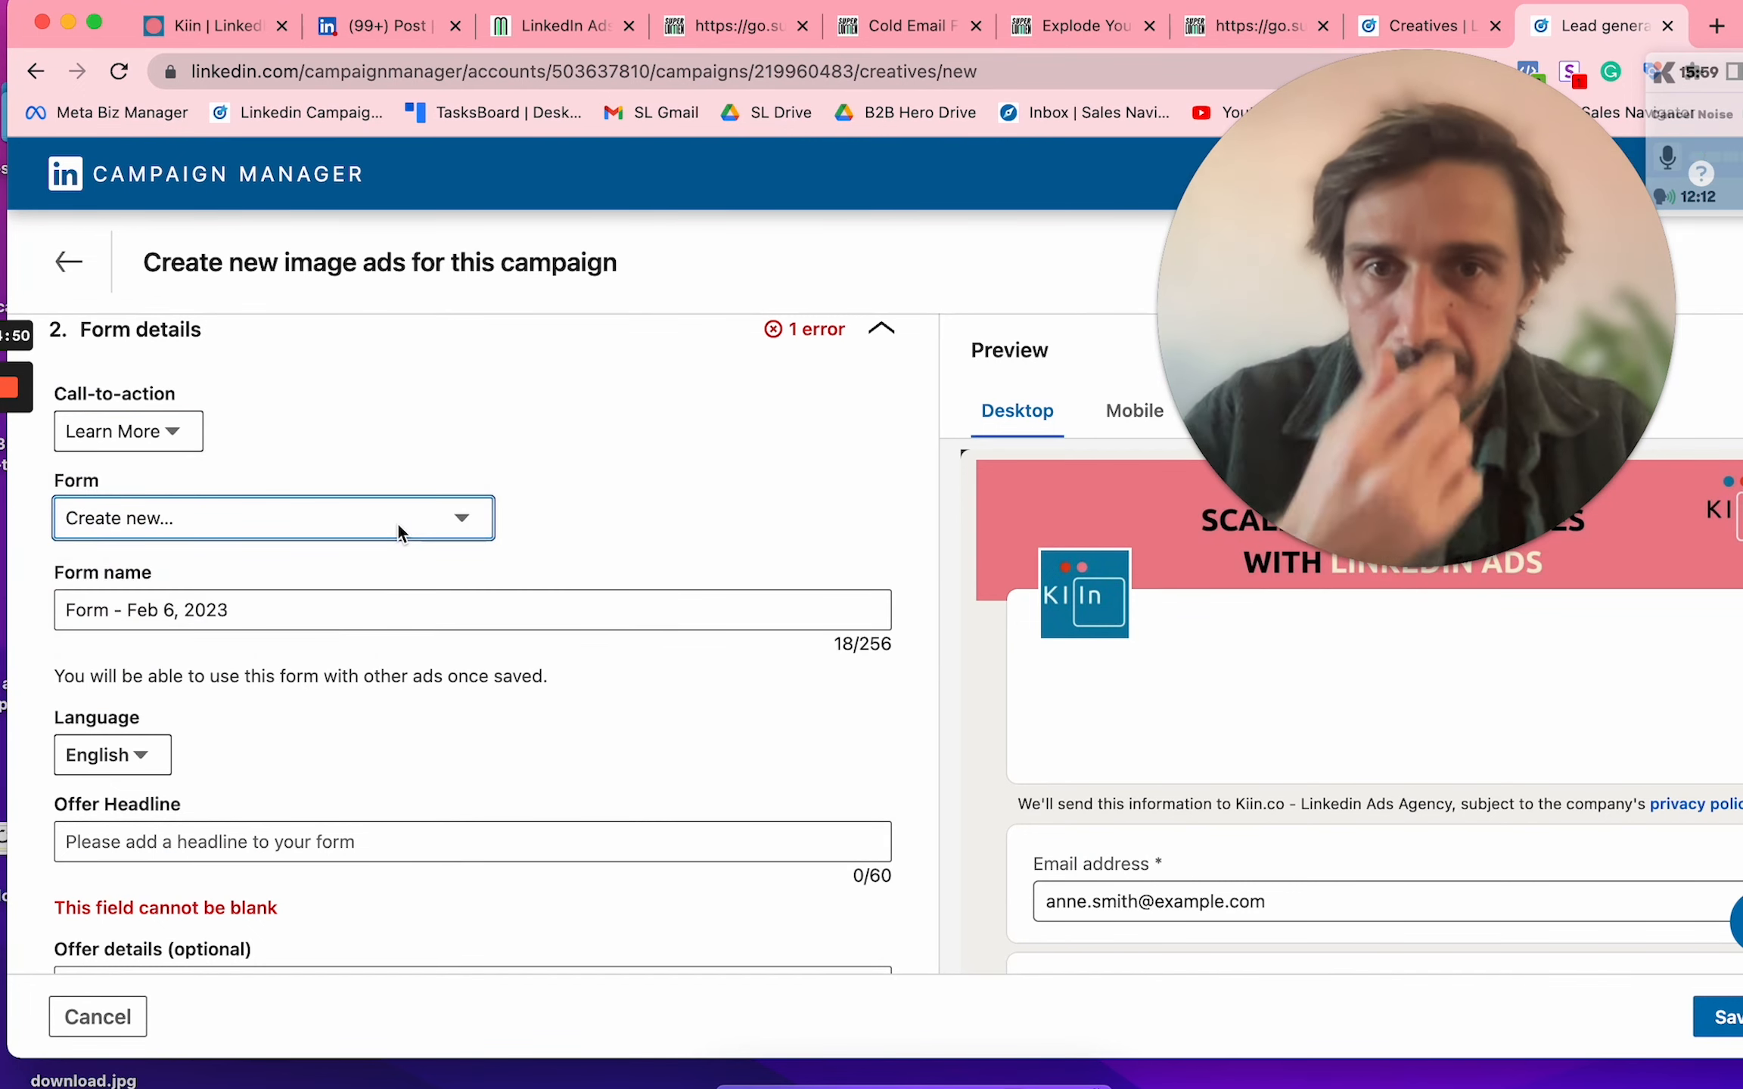
pyautogui.scroll(-2, 627, 529)
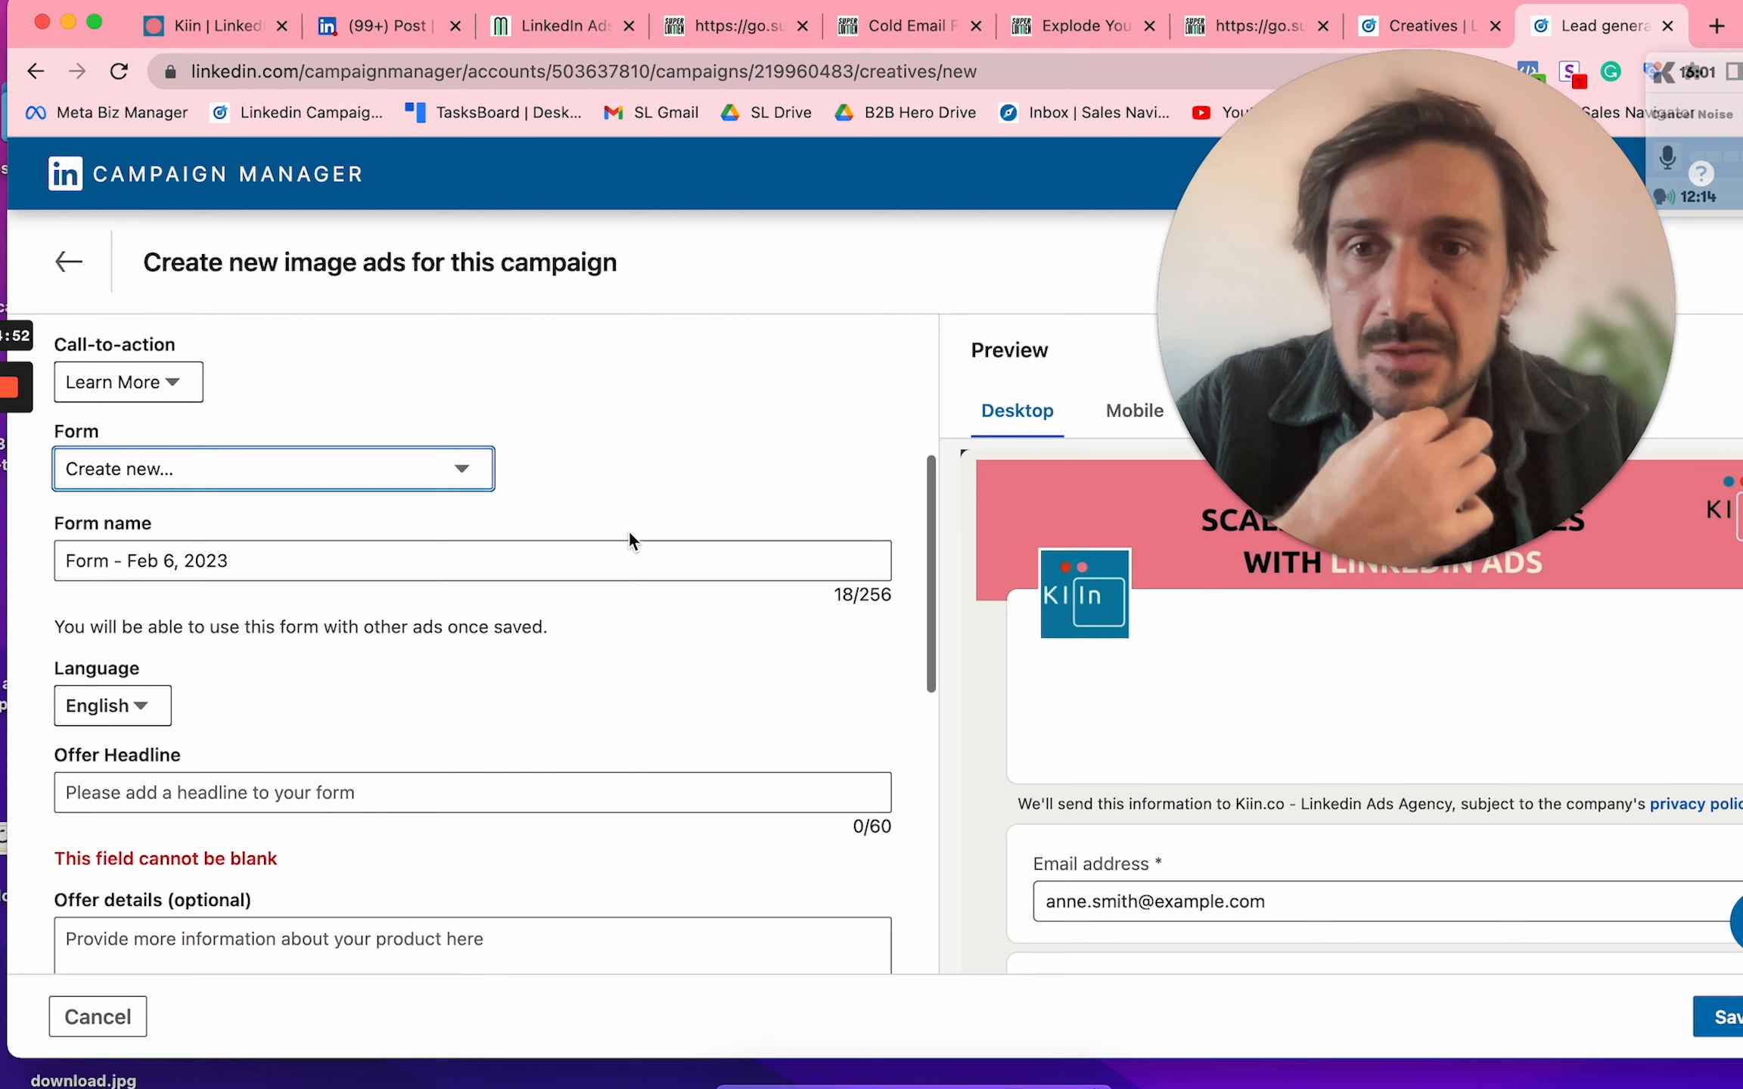
pyautogui.tripleClick(431, 528)
pyautogui.write('Form')
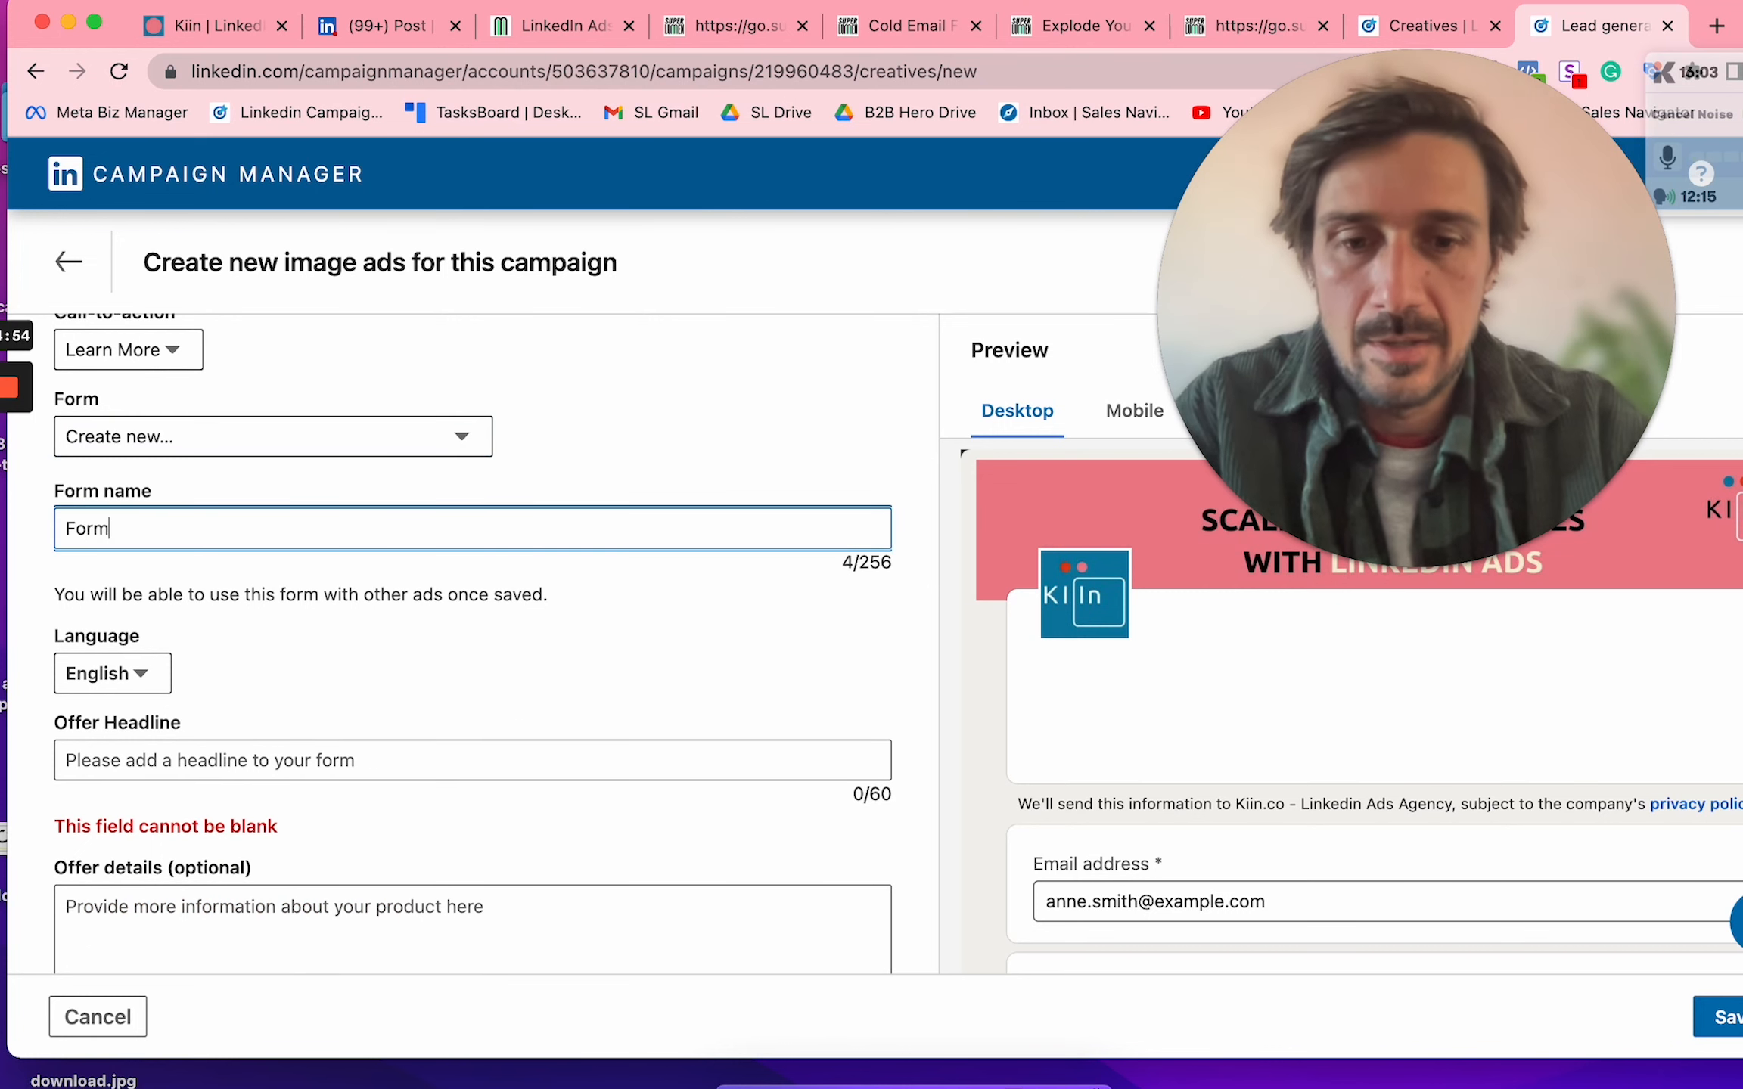
pyautogui.write(' Tes |')
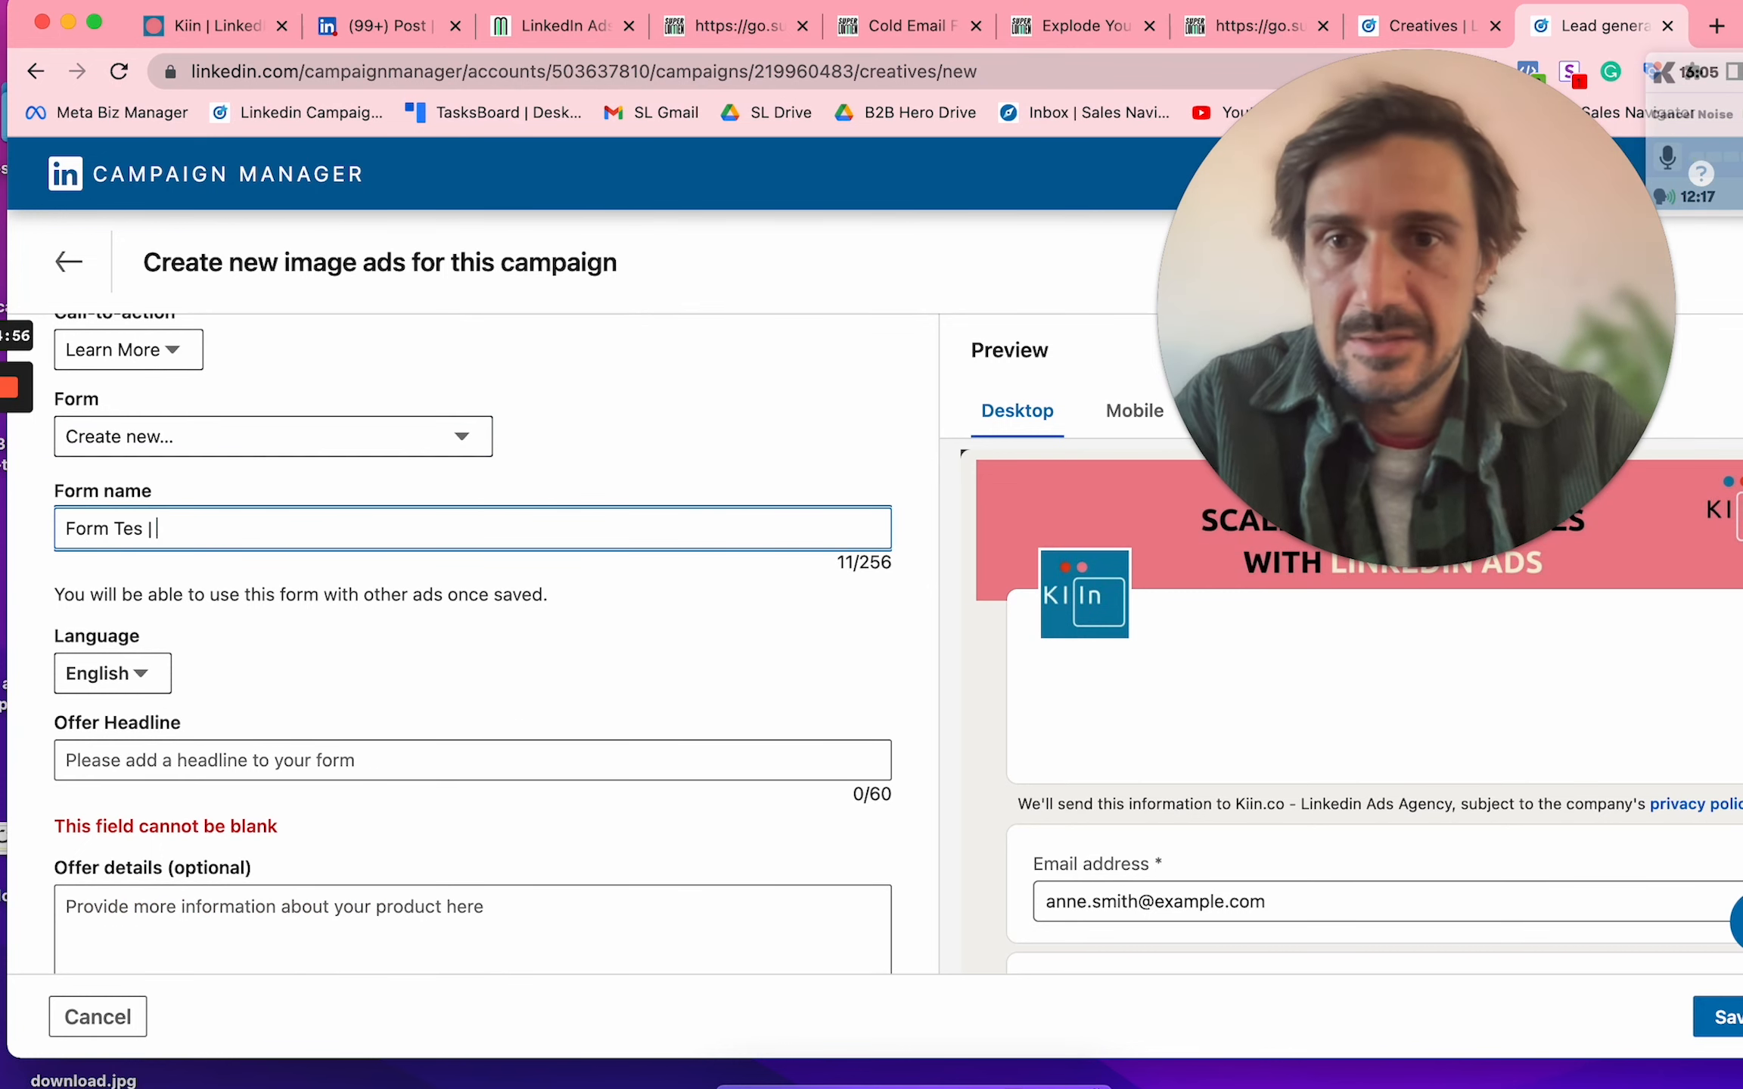
pyautogui.click(143, 532)
pyautogui.write('t')
pyautogui.scroll(-3, 246, 583)
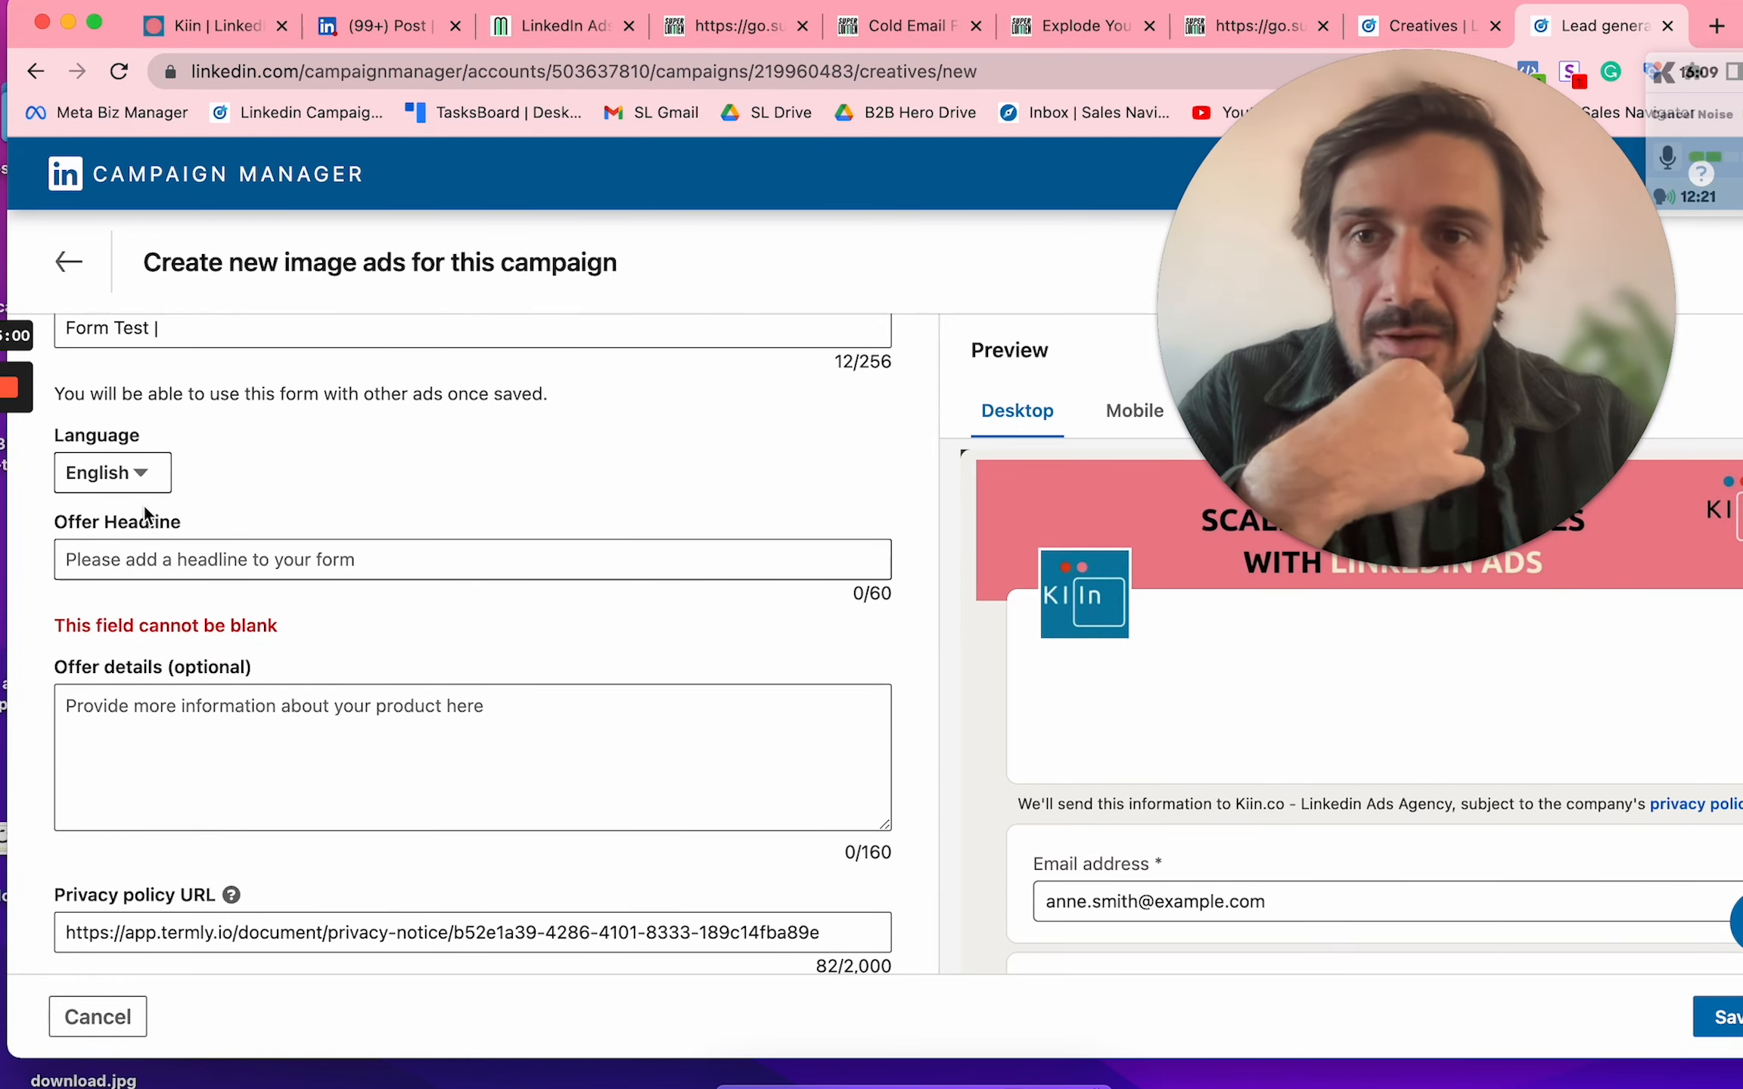
# Step: Enter "Download the report on how rto kiioll with our ads" as the form's offer headline
pyautogui.click(311, 560)
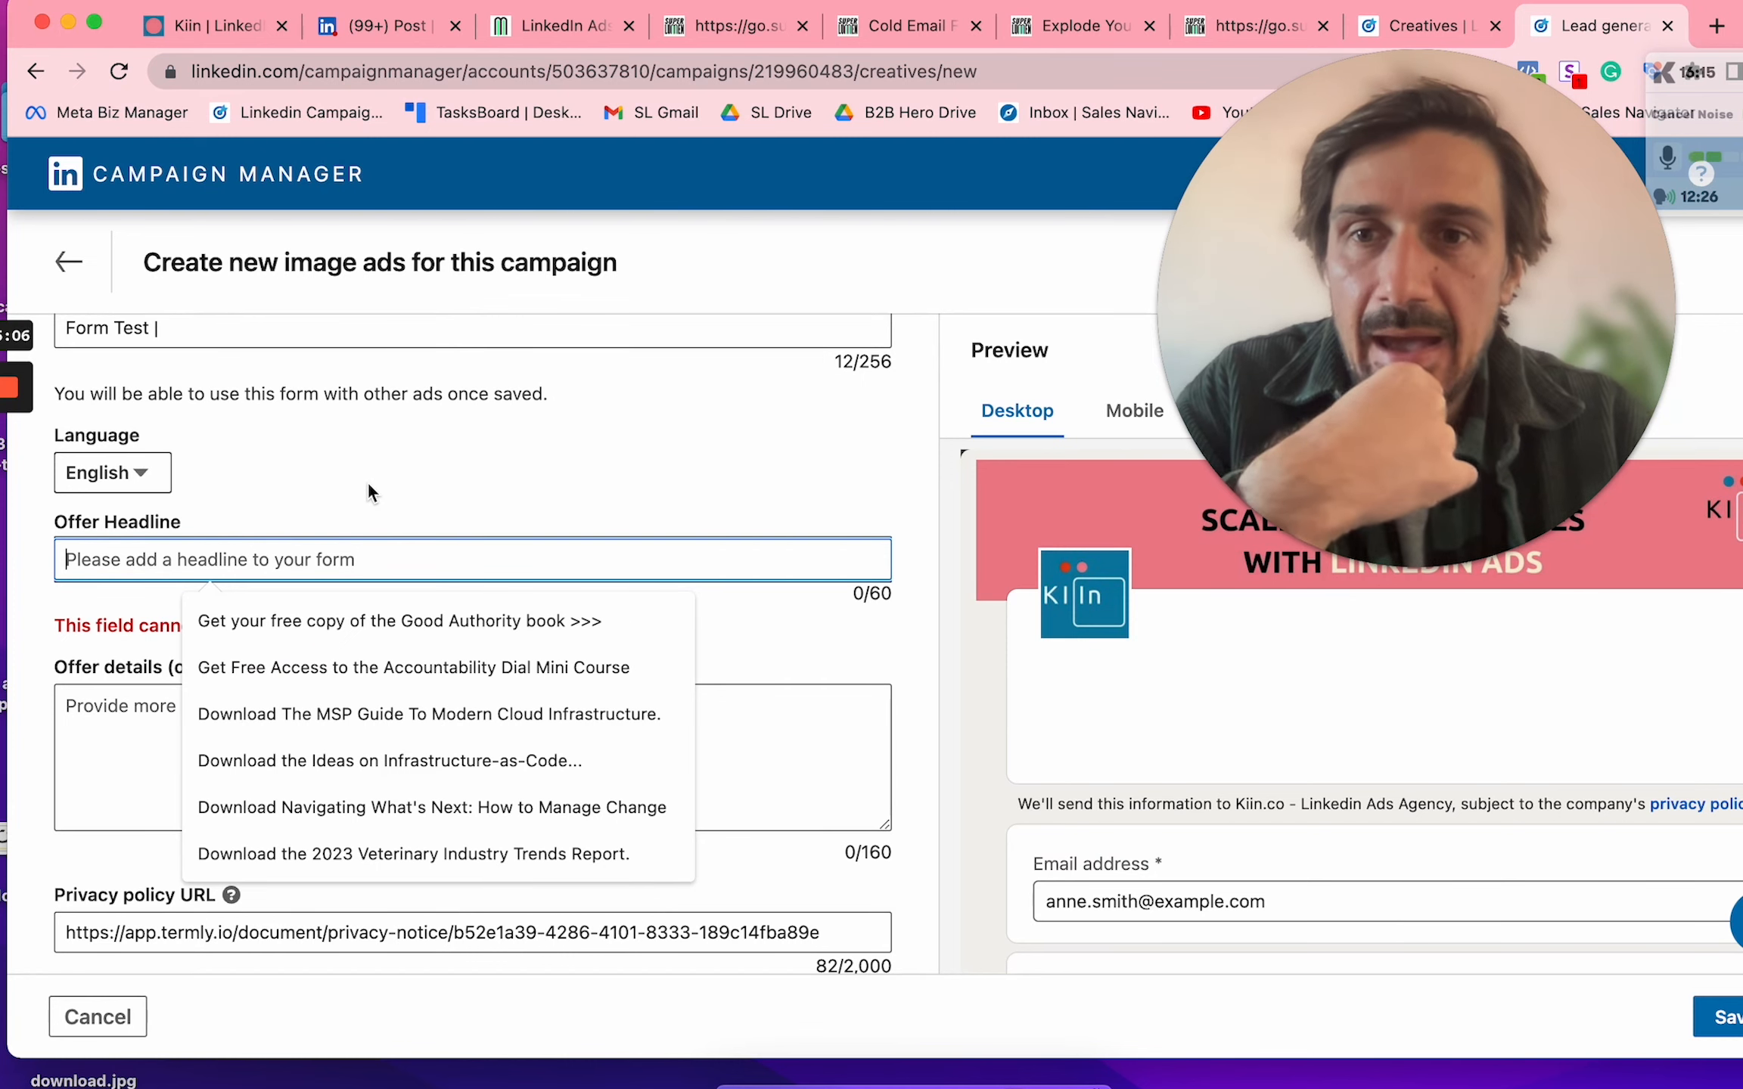
pyautogui.moveTo(1256, 233); pyautogui.dragTo(545, 170)
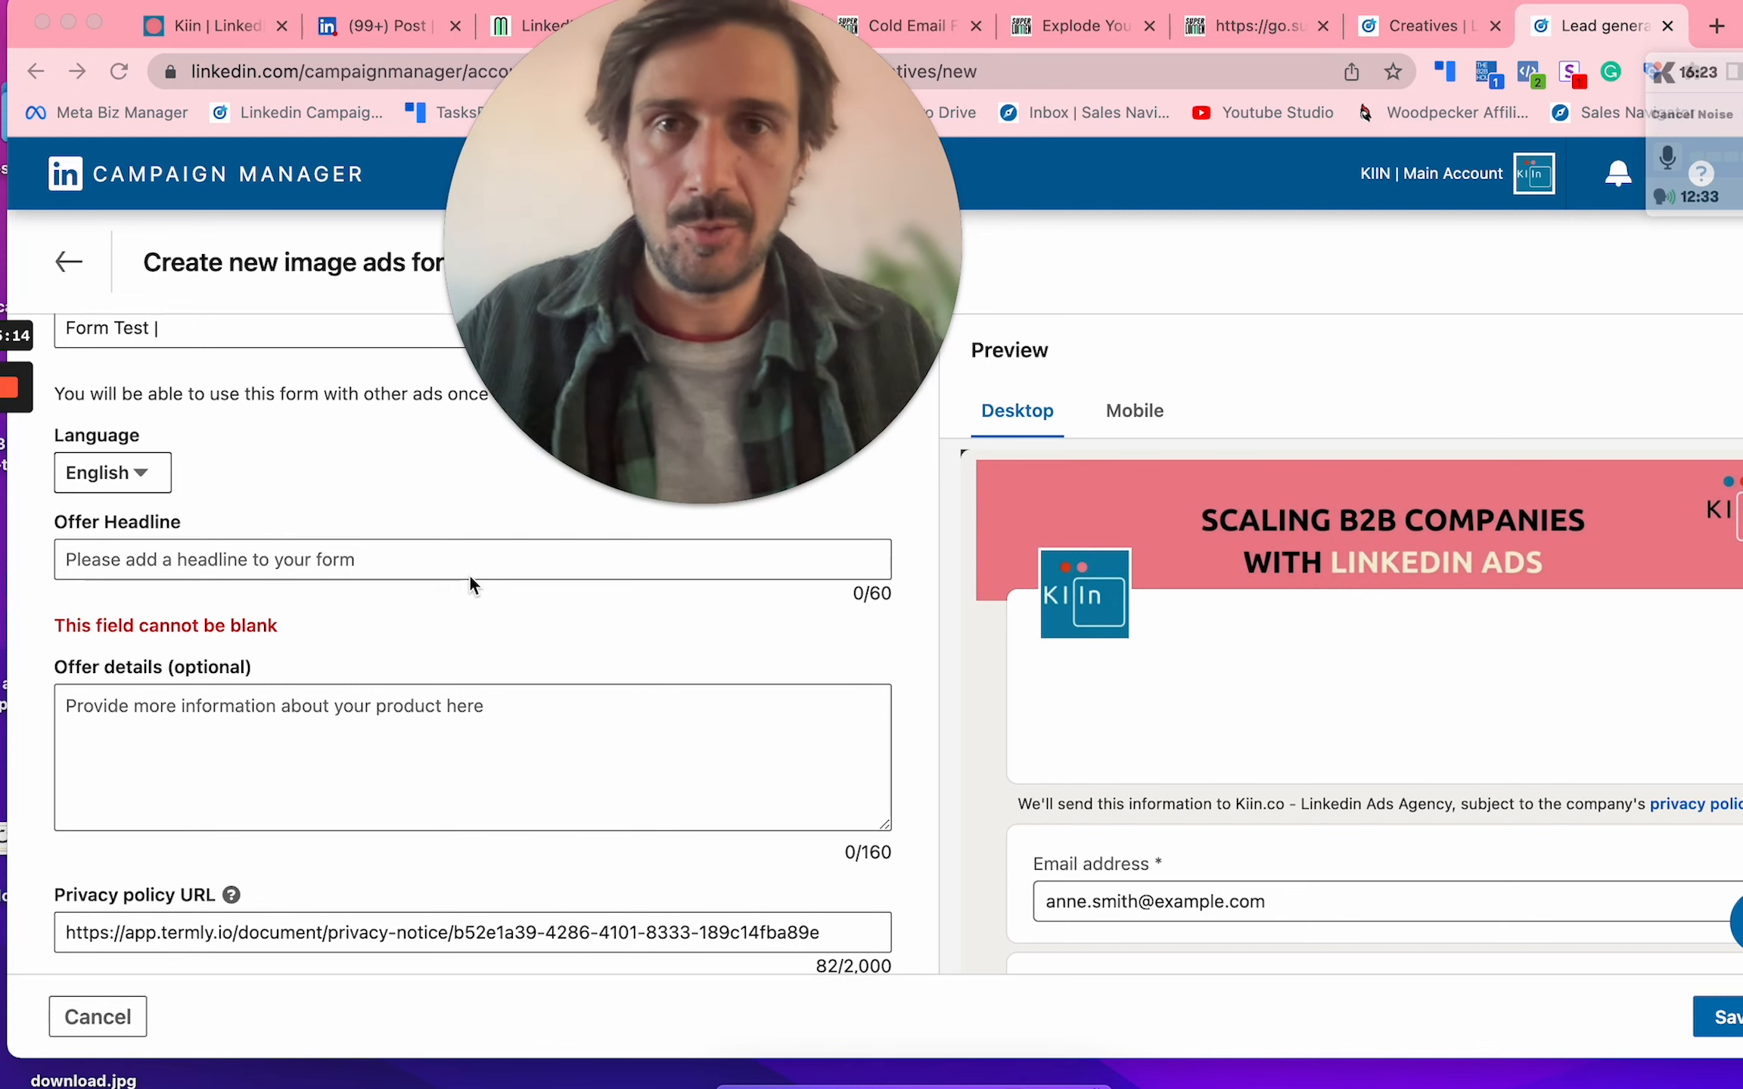
pyautogui.click(419, 558)
pyautogui.write('Download tg')
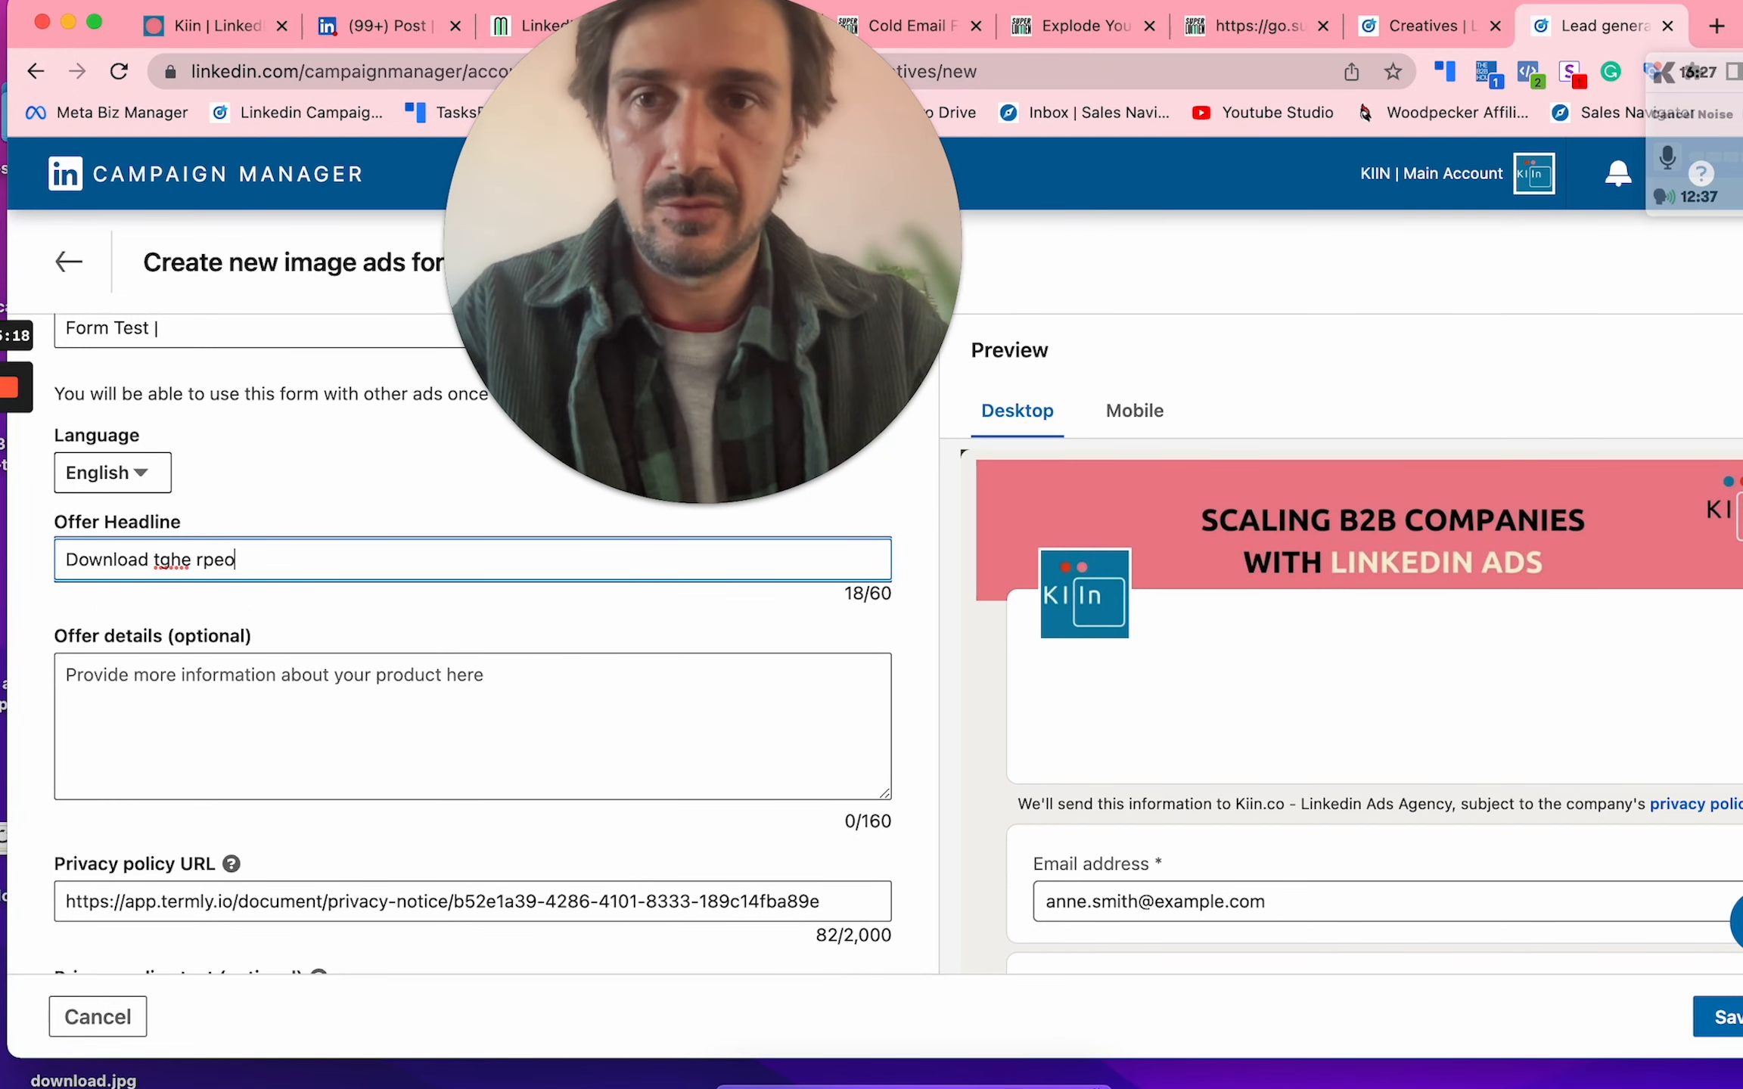
pyautogui.write('he')
pyautogui.press('BackSpace')
pyautogui.press('BackSpace')
pyautogui.press('BackSpace')
pyautogui.press('BackSpace')
pyautogui.press('BackSpace')
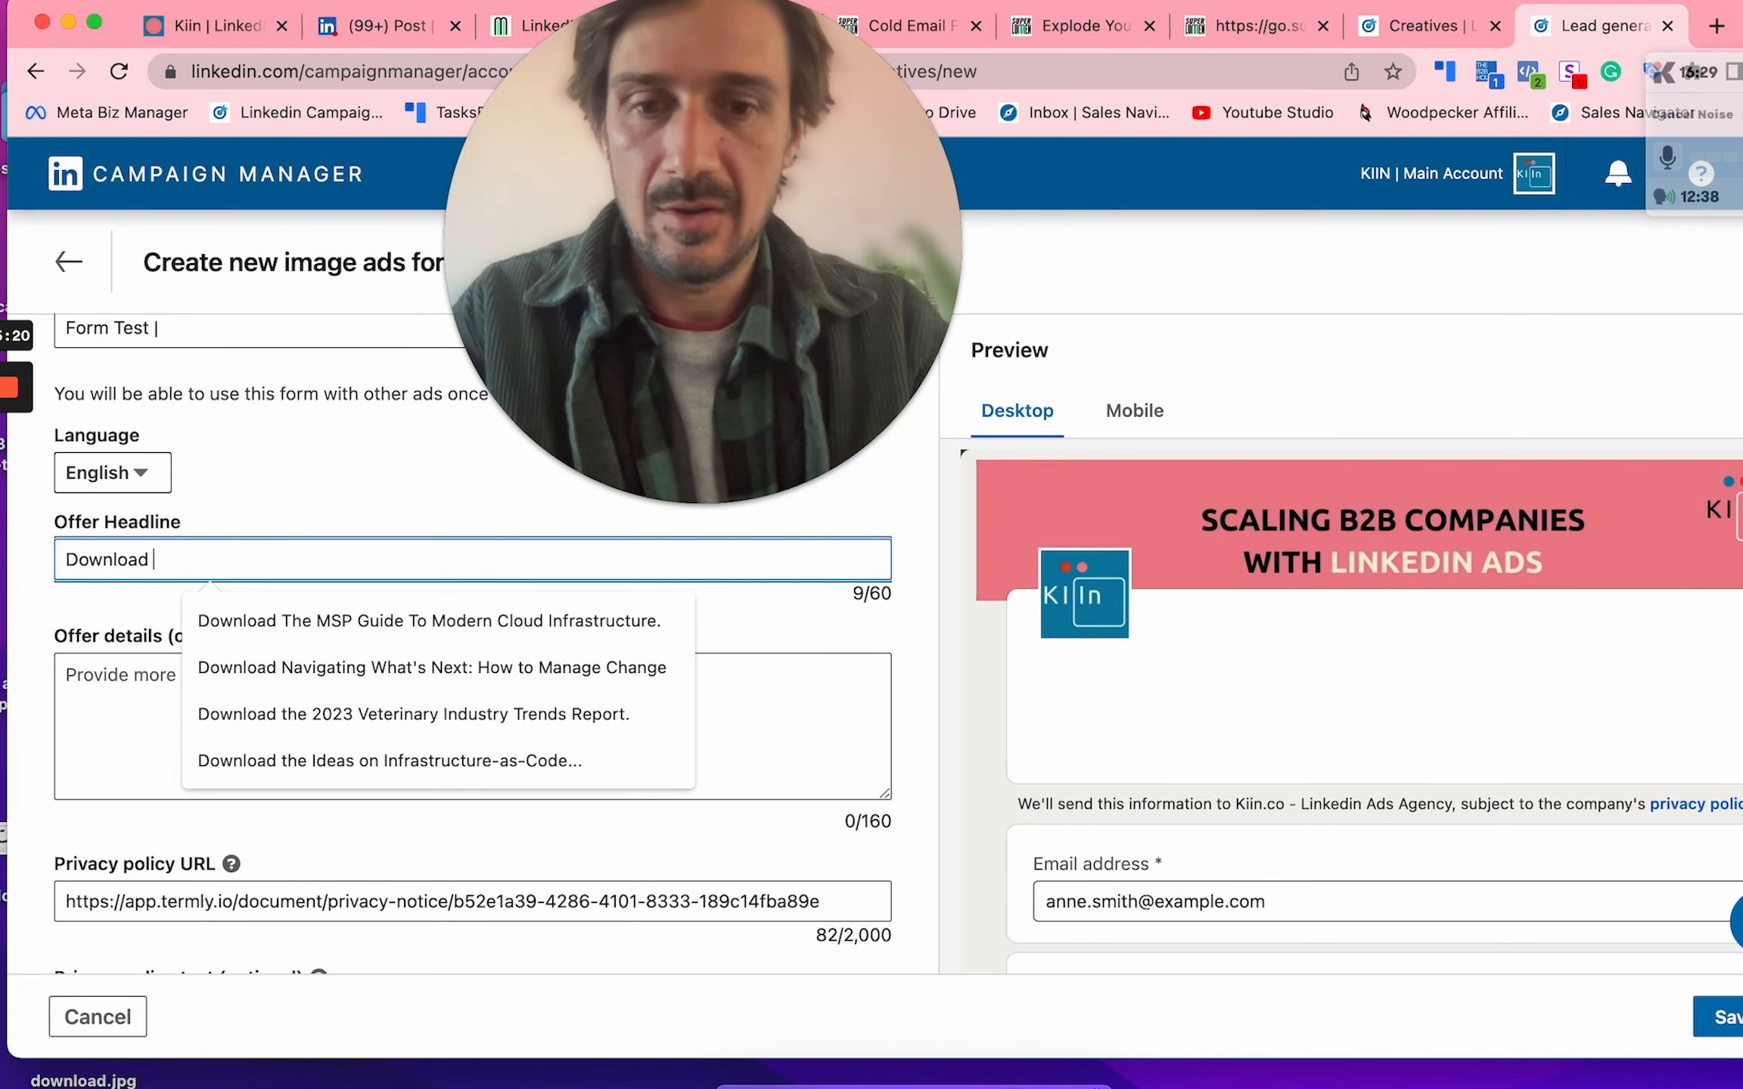
pyautogui.write('the report on how rto kiioll with our ads')
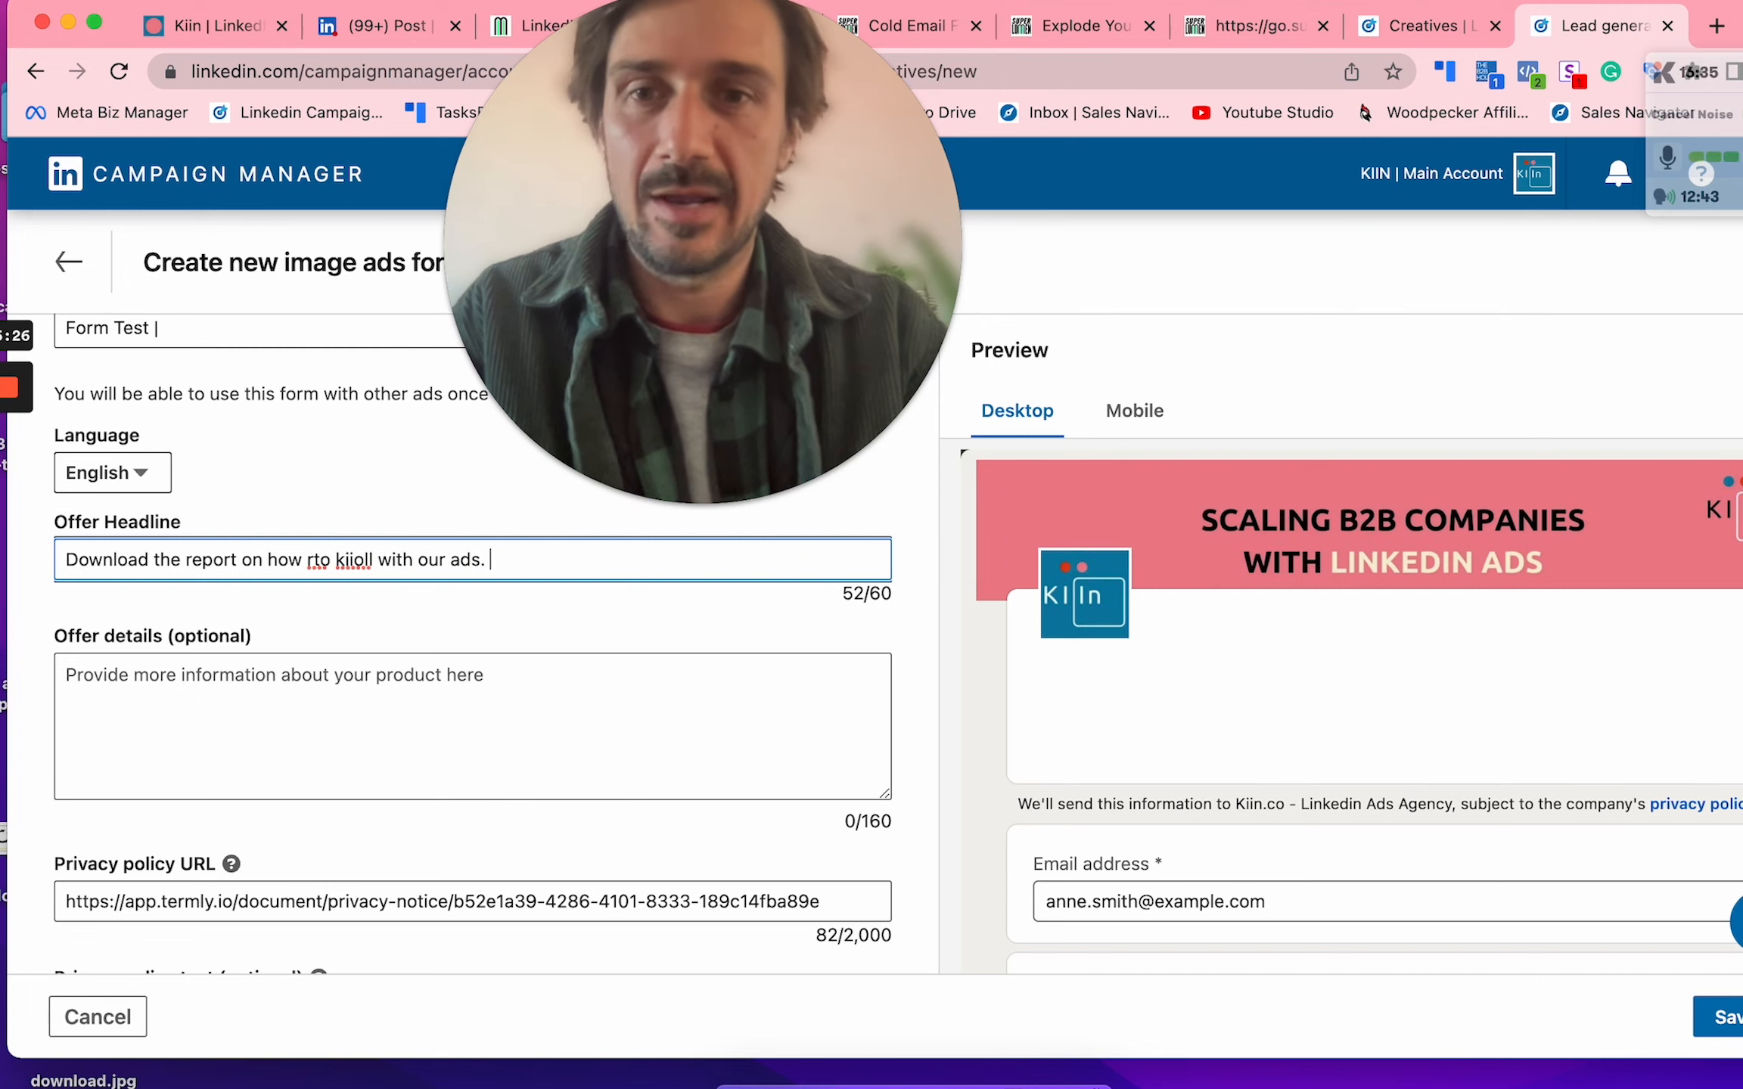
# Step: Reword the offer headline to "Download the guide to how we generate 100s of leads week..."
pyautogui.moveTo(187, 560); pyautogui.dragTo(633, 558)
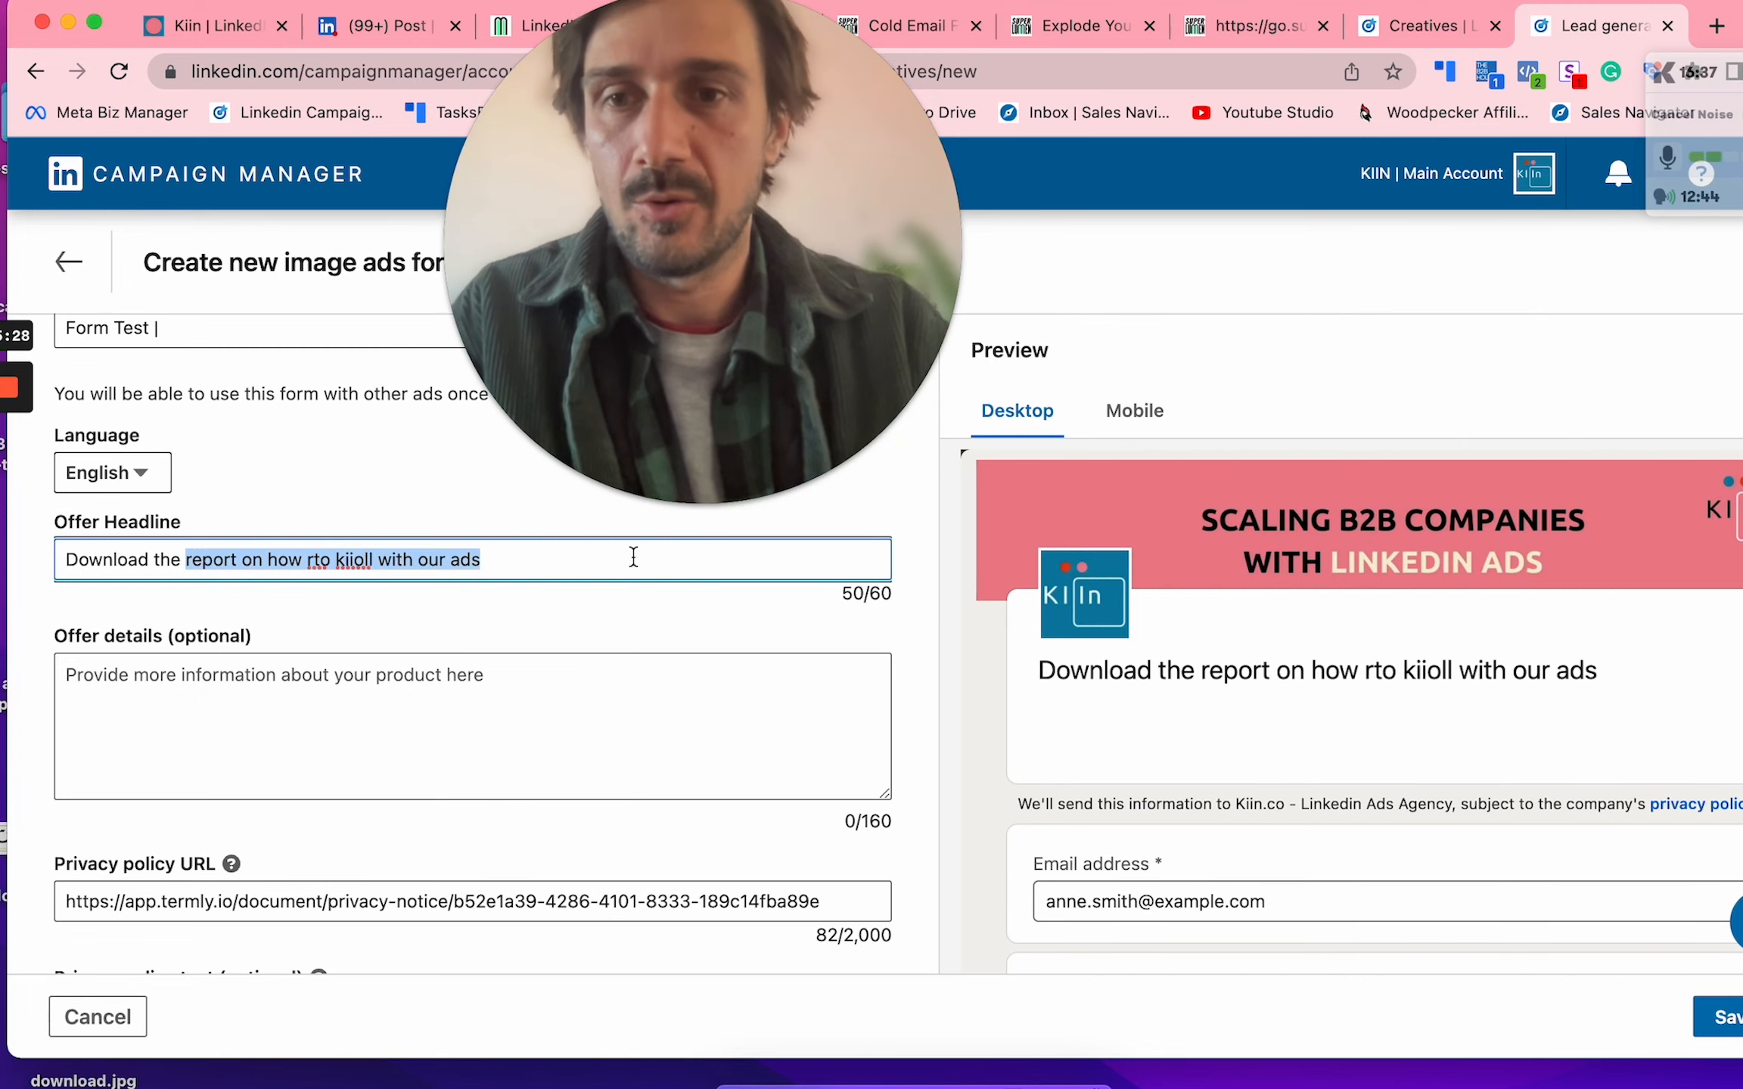
pyautogui.write('r')
pyautogui.press('BackSpace')
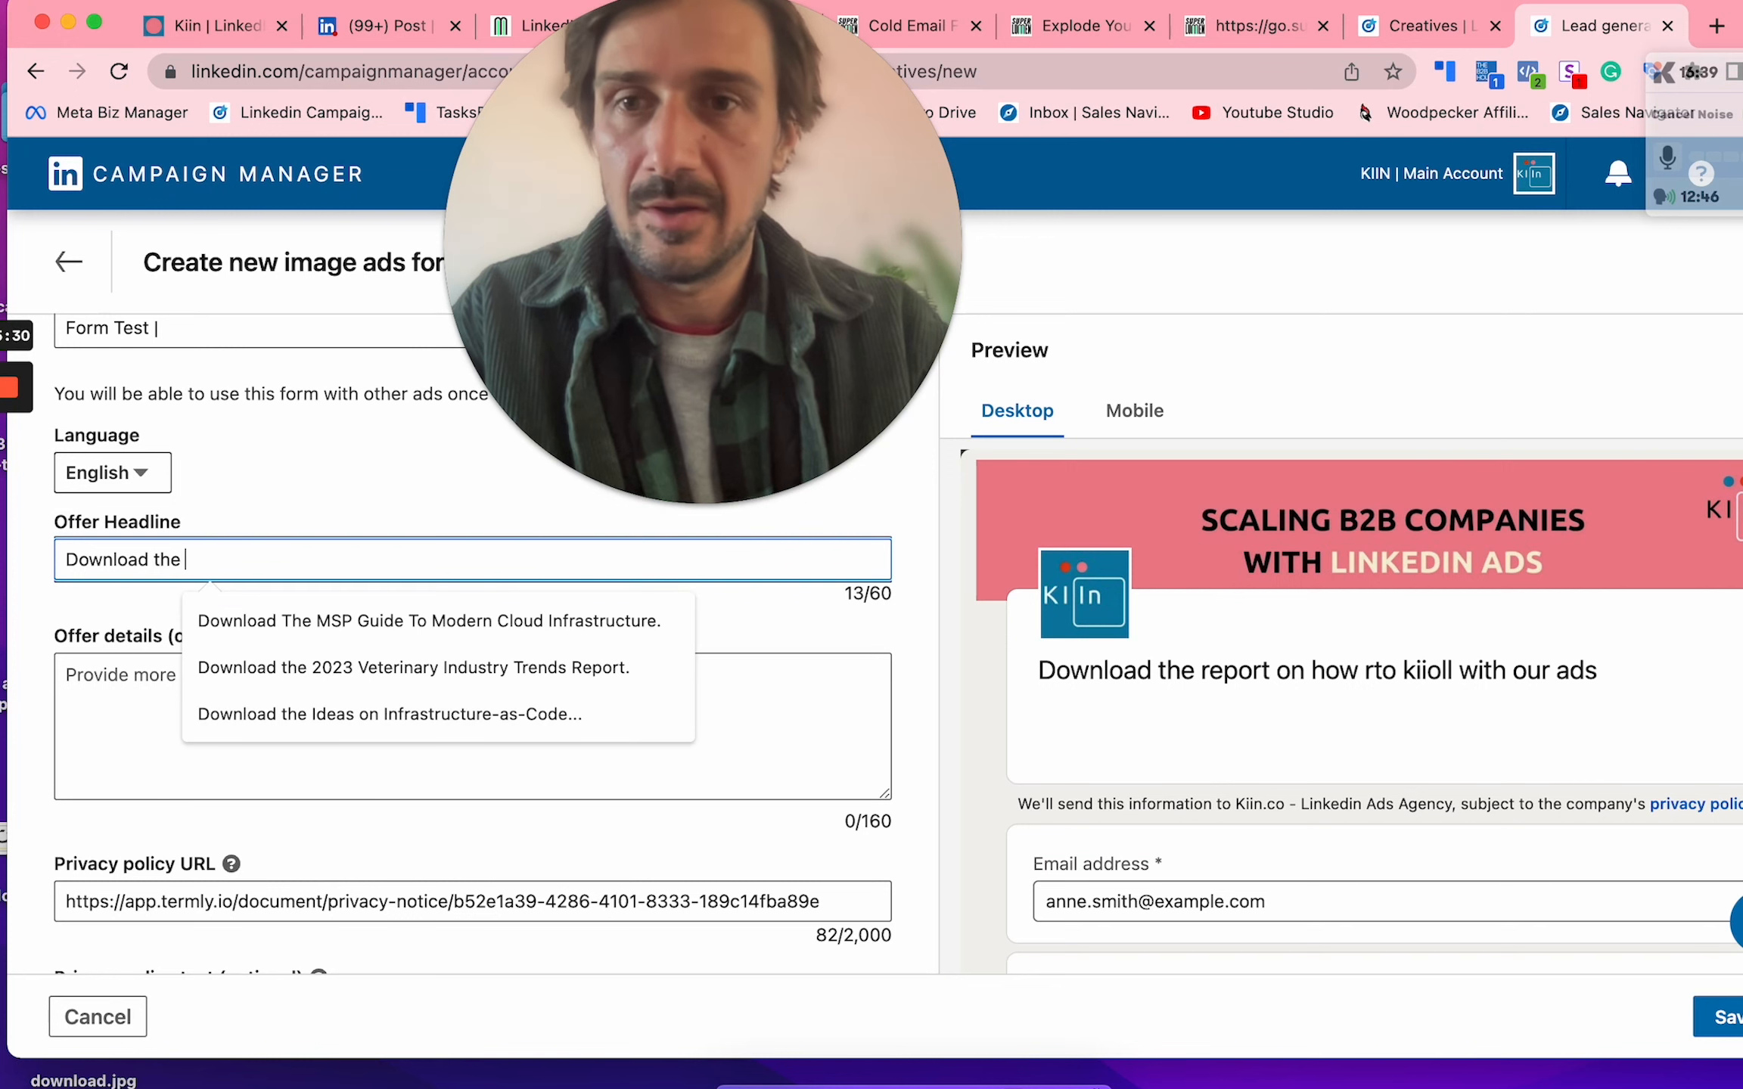
pyautogui.write('gui')
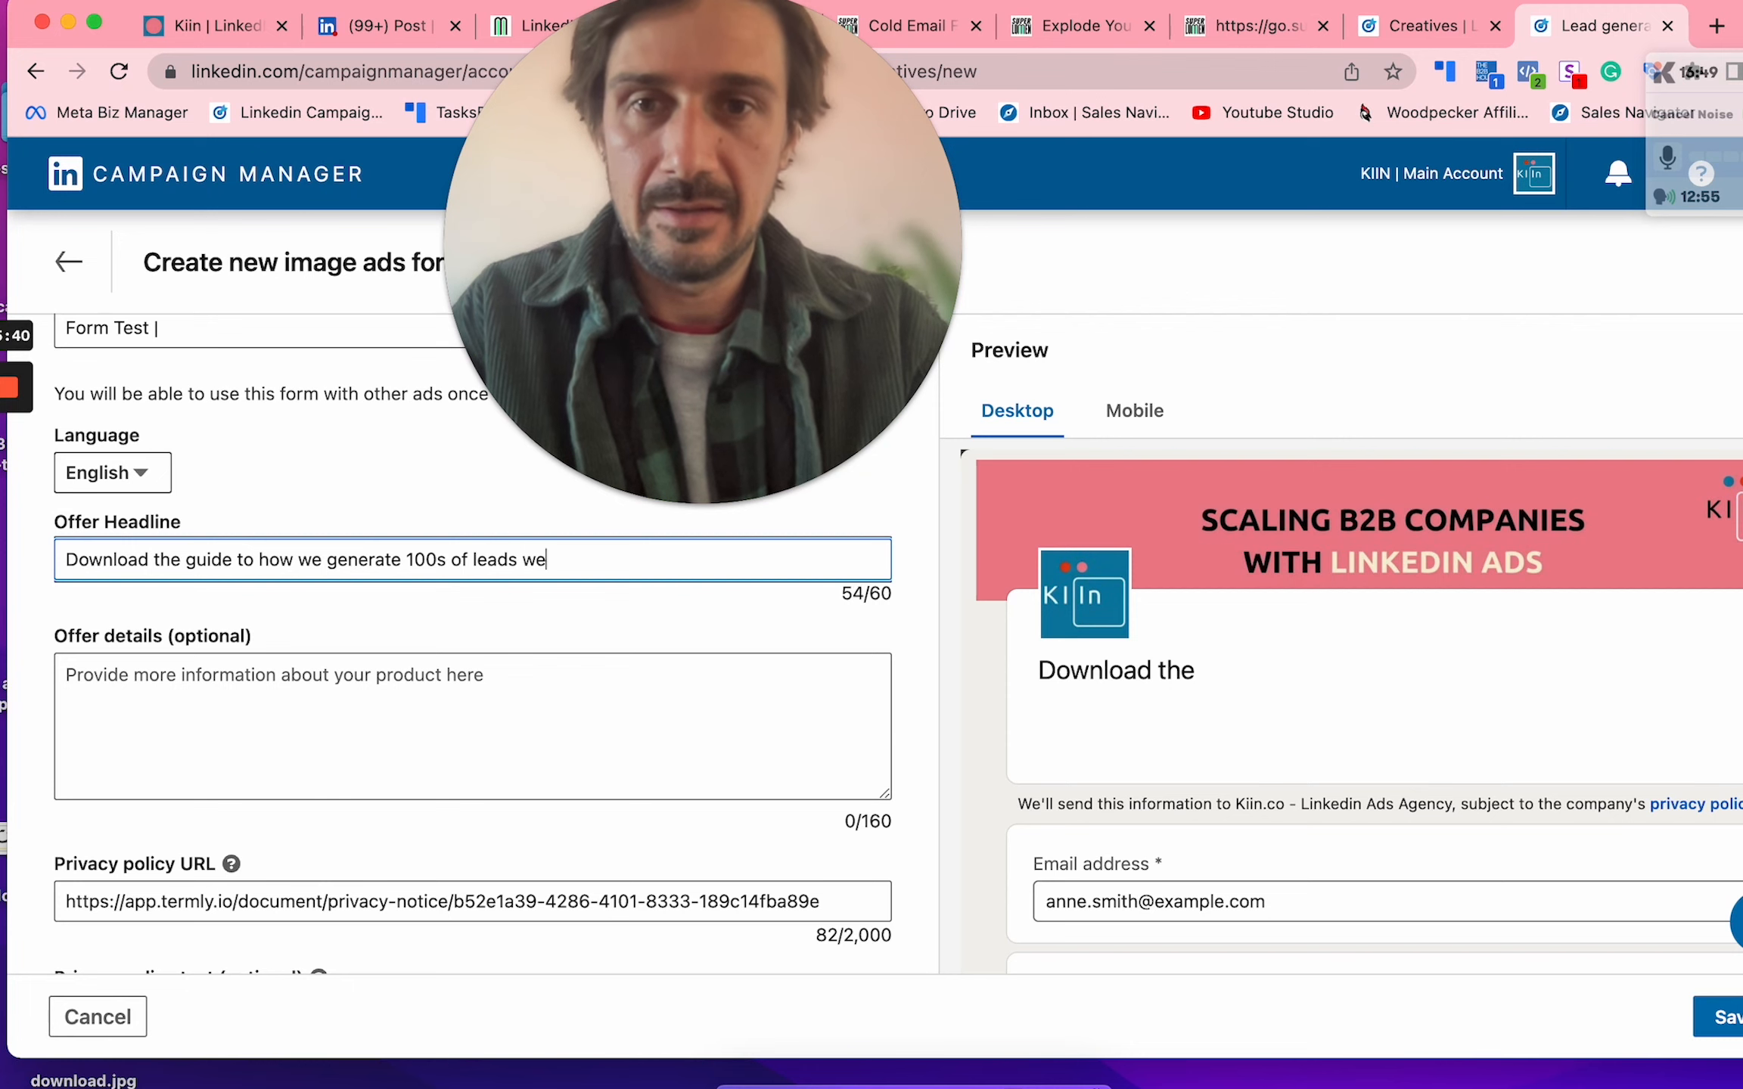
pyautogui.write('...')
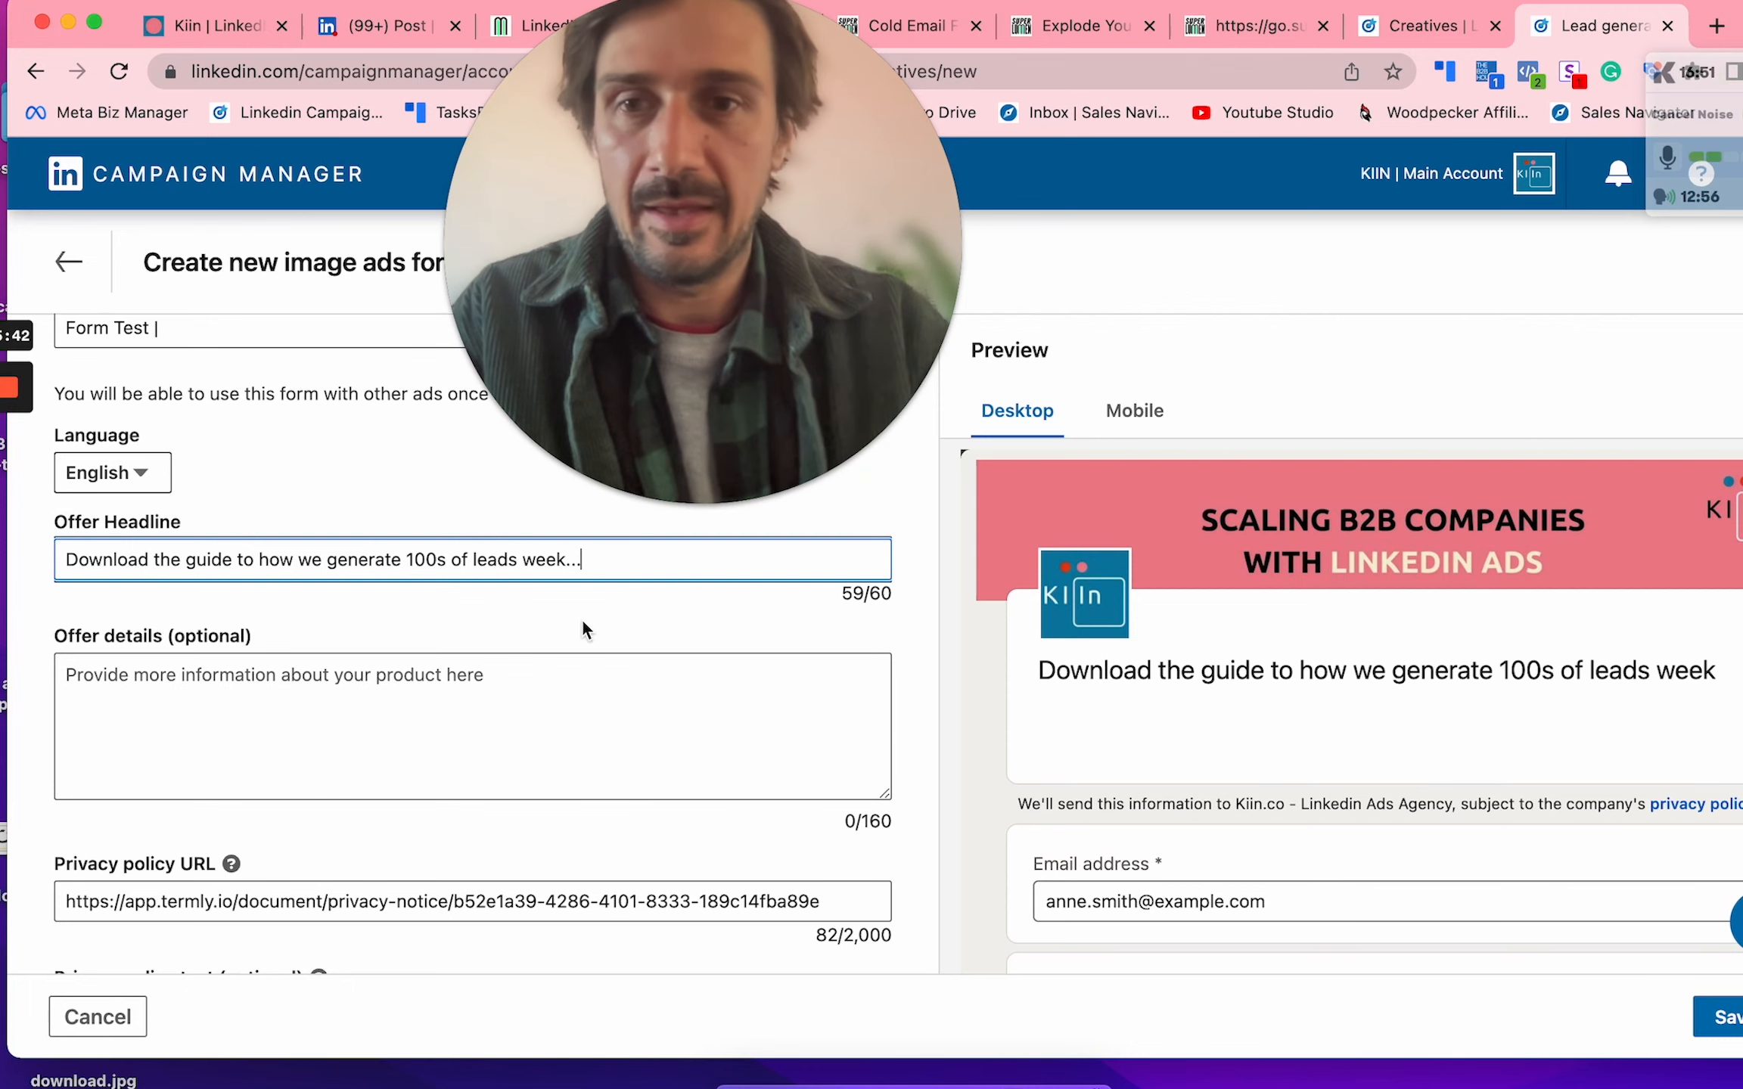
# Step: Enter "TWithin report" as the offer details of the lead gen form
pyautogui.click(469, 674)
pyautogui.write('*')
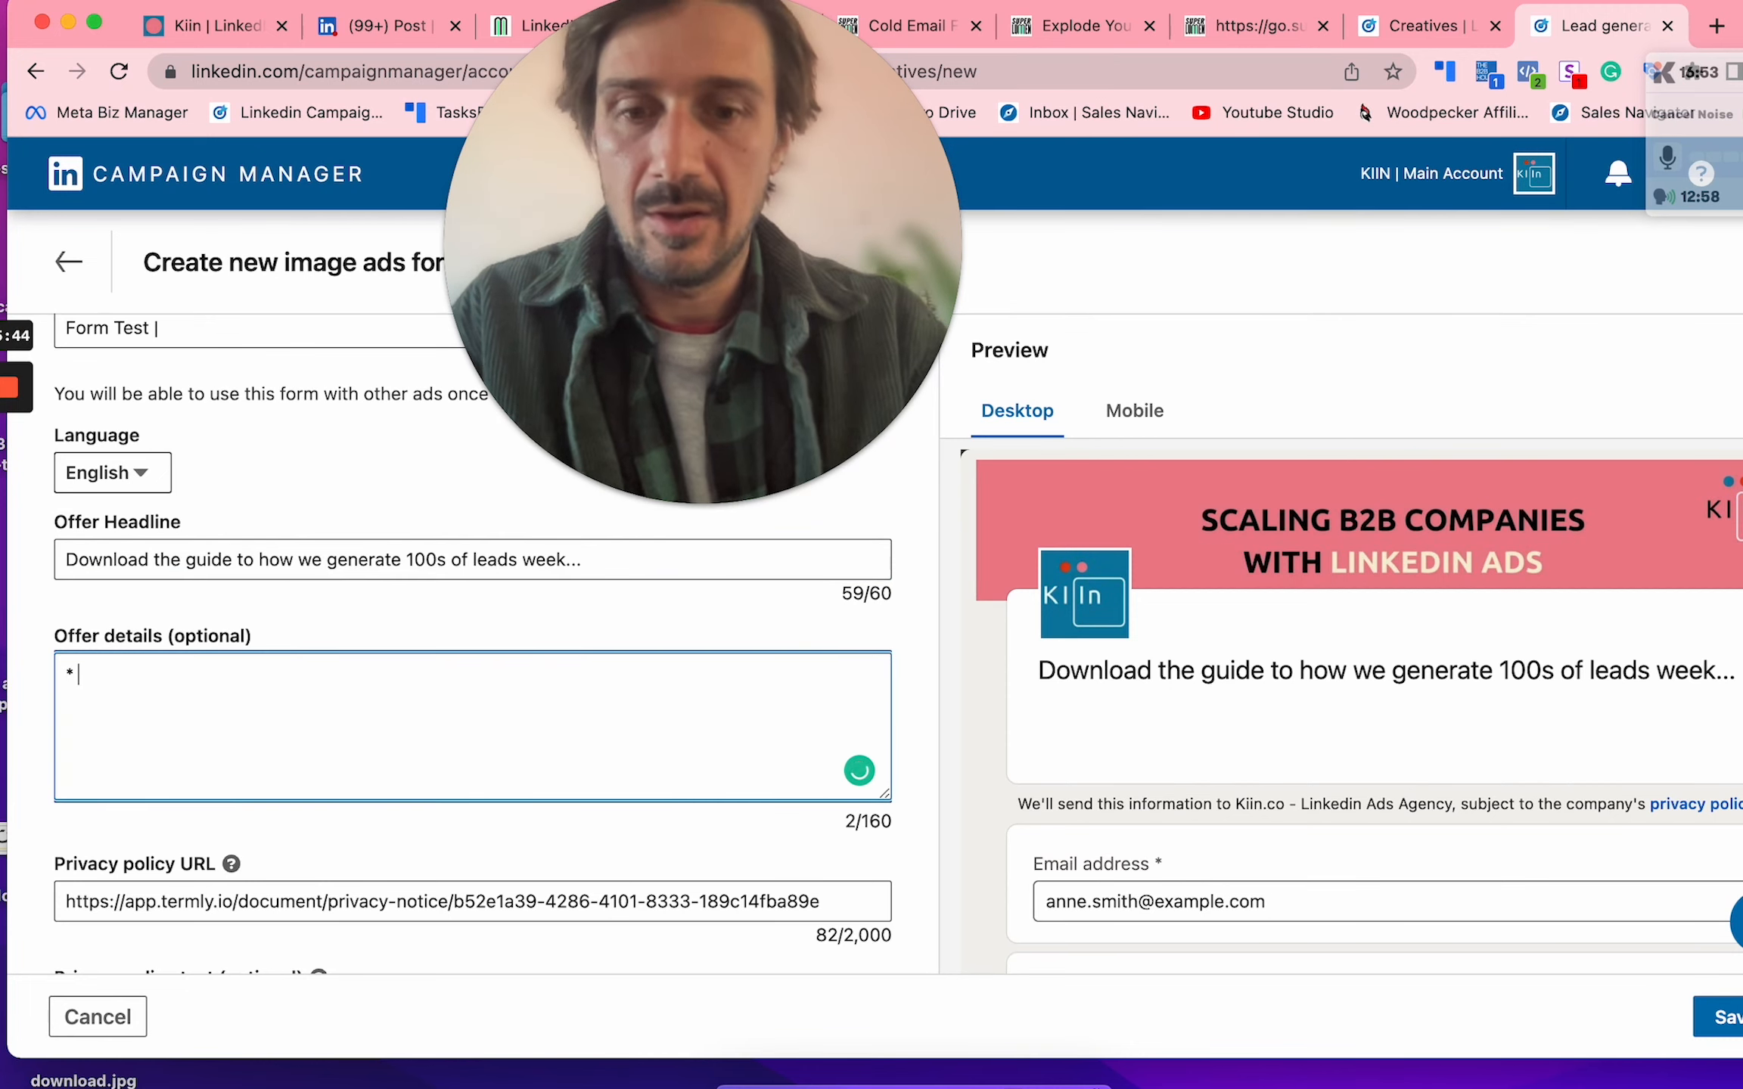
pyautogui.press('BackSpace')
pyautogui.press('BackSpace')
pyautogui.write('within')
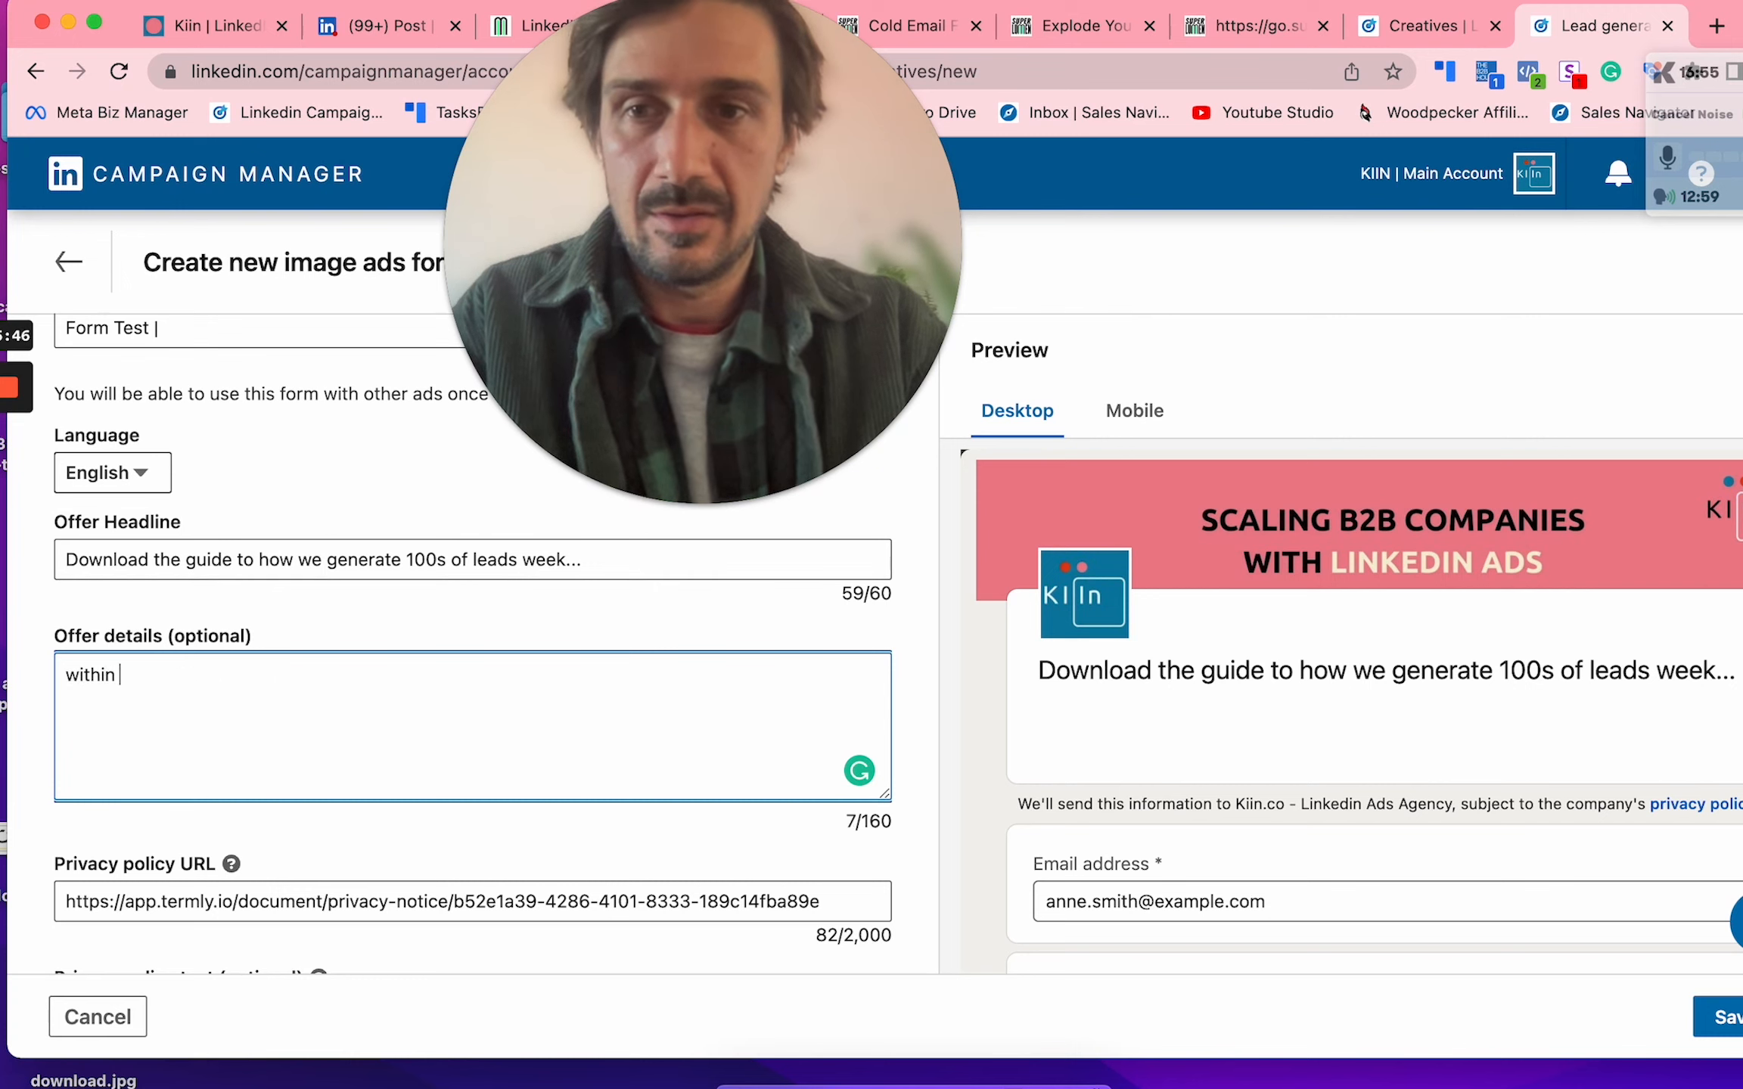
pyautogui.press('BackSpace')
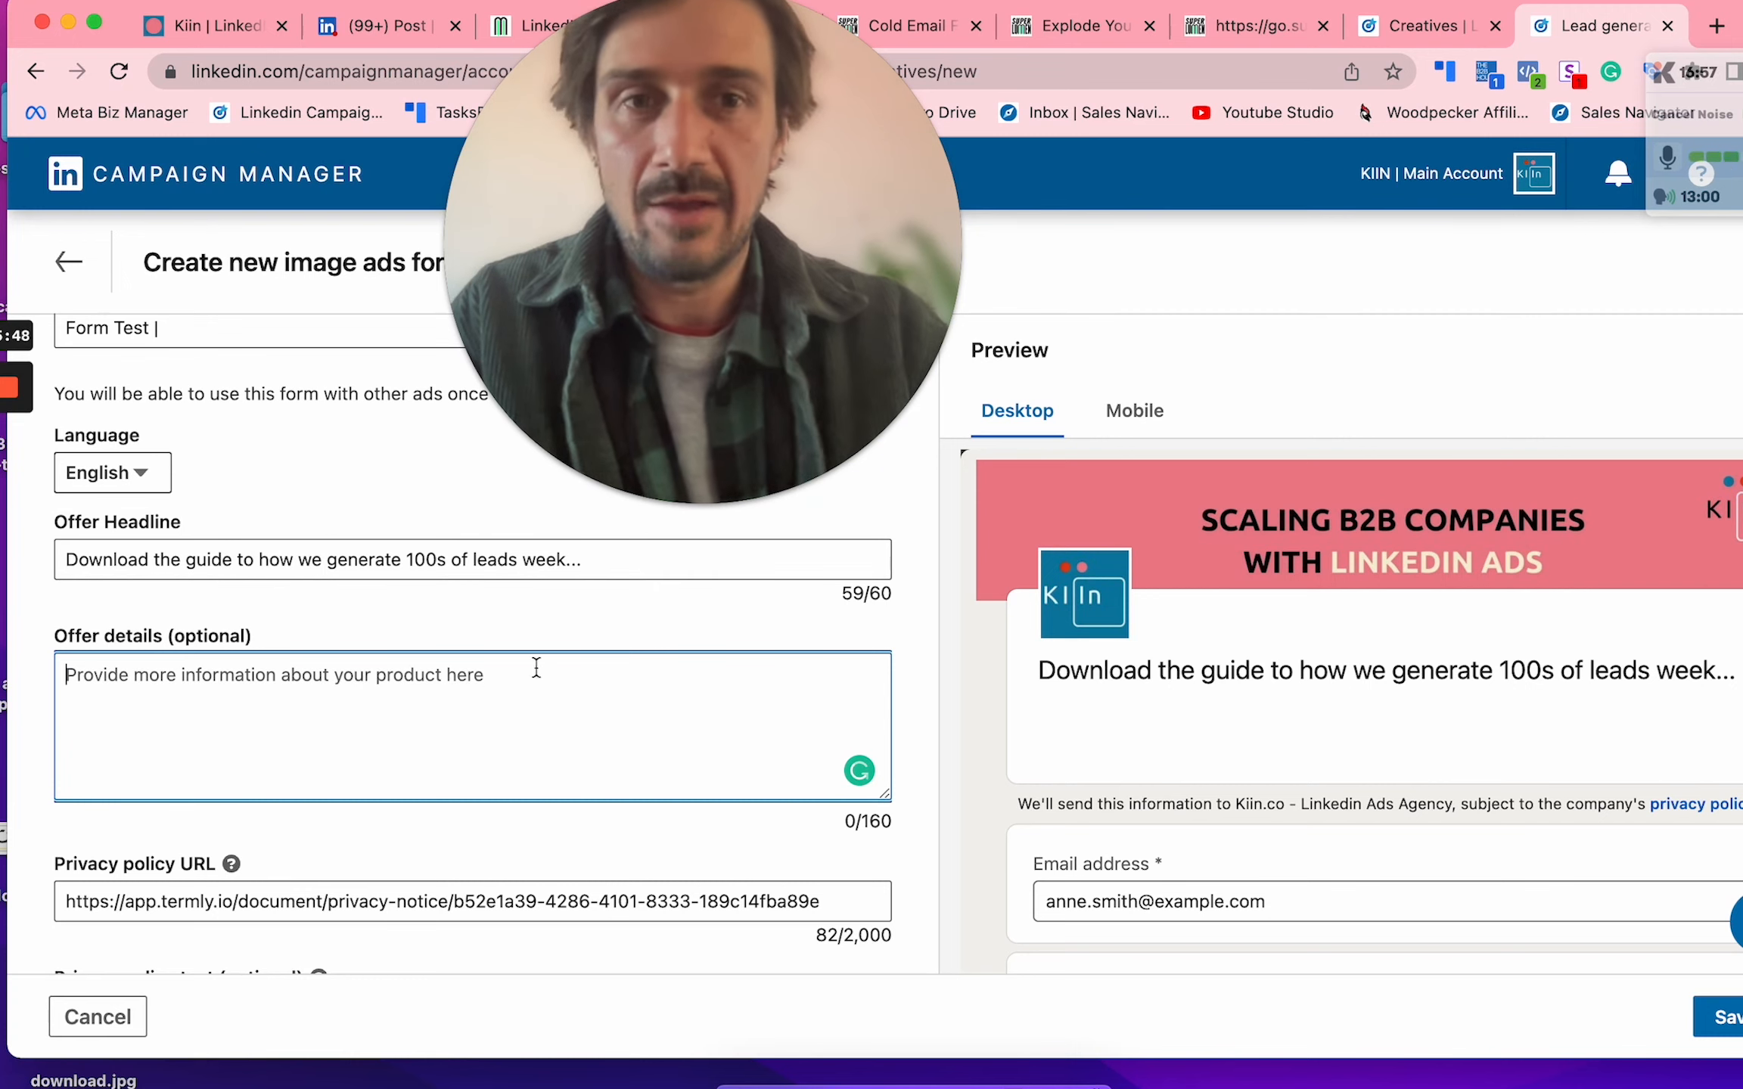
pyautogui.write('Toi')
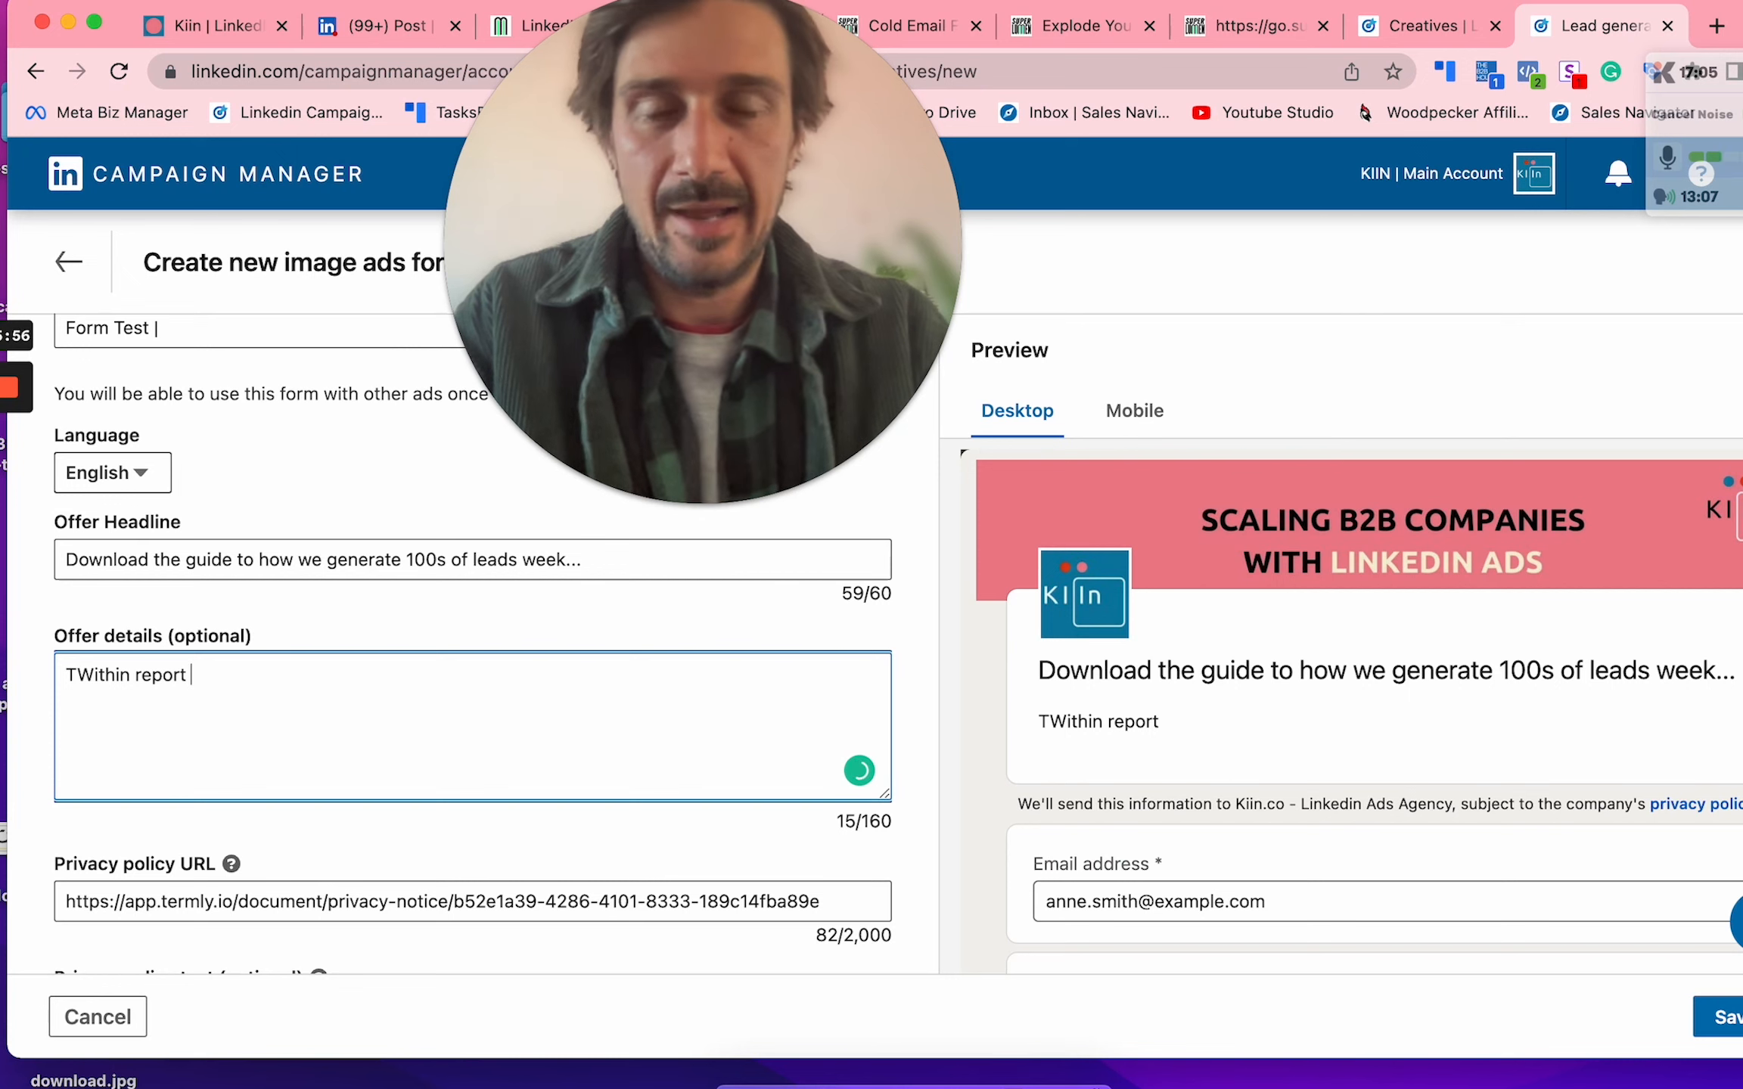
pyautogui.scroll(-5, 278, 748)
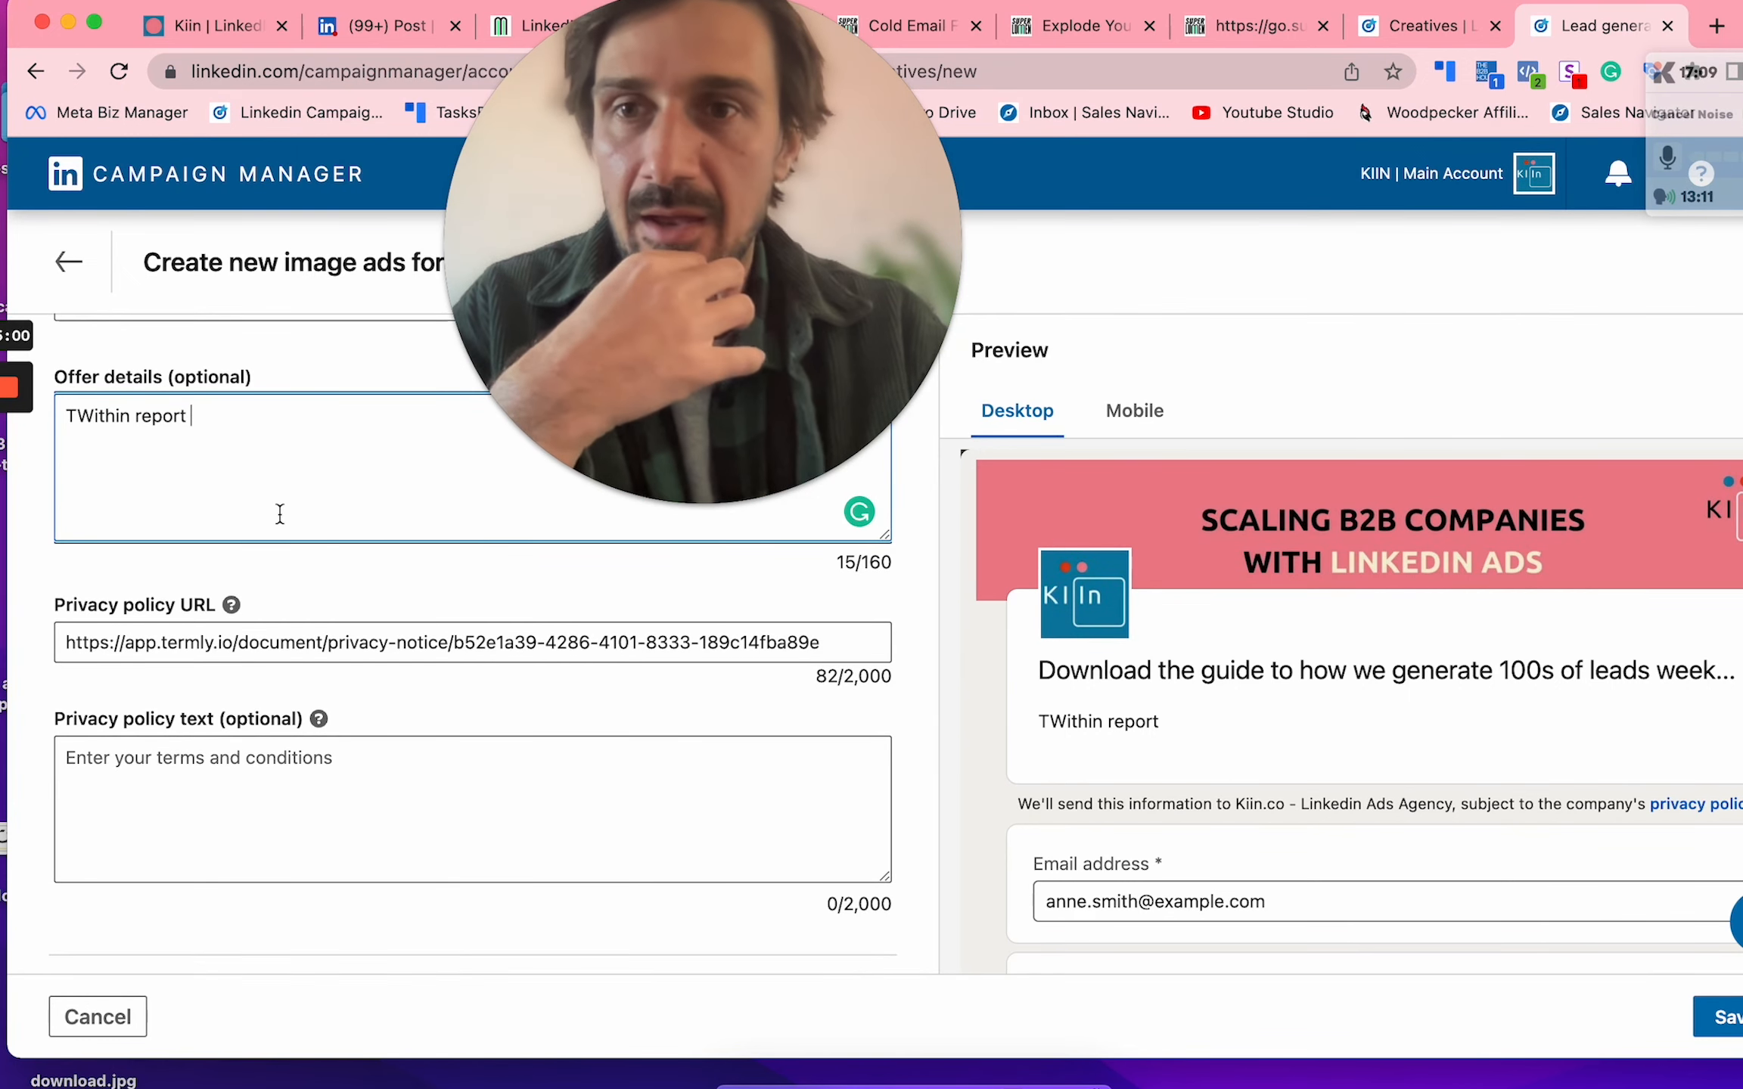
# Step: Review the privacy policy URL and the optional privacy policy text of the lead gen form
pyautogui.scroll(-2, 148, 490)
pyautogui.moveTo(89, 509); pyautogui.dragTo(303, 506)
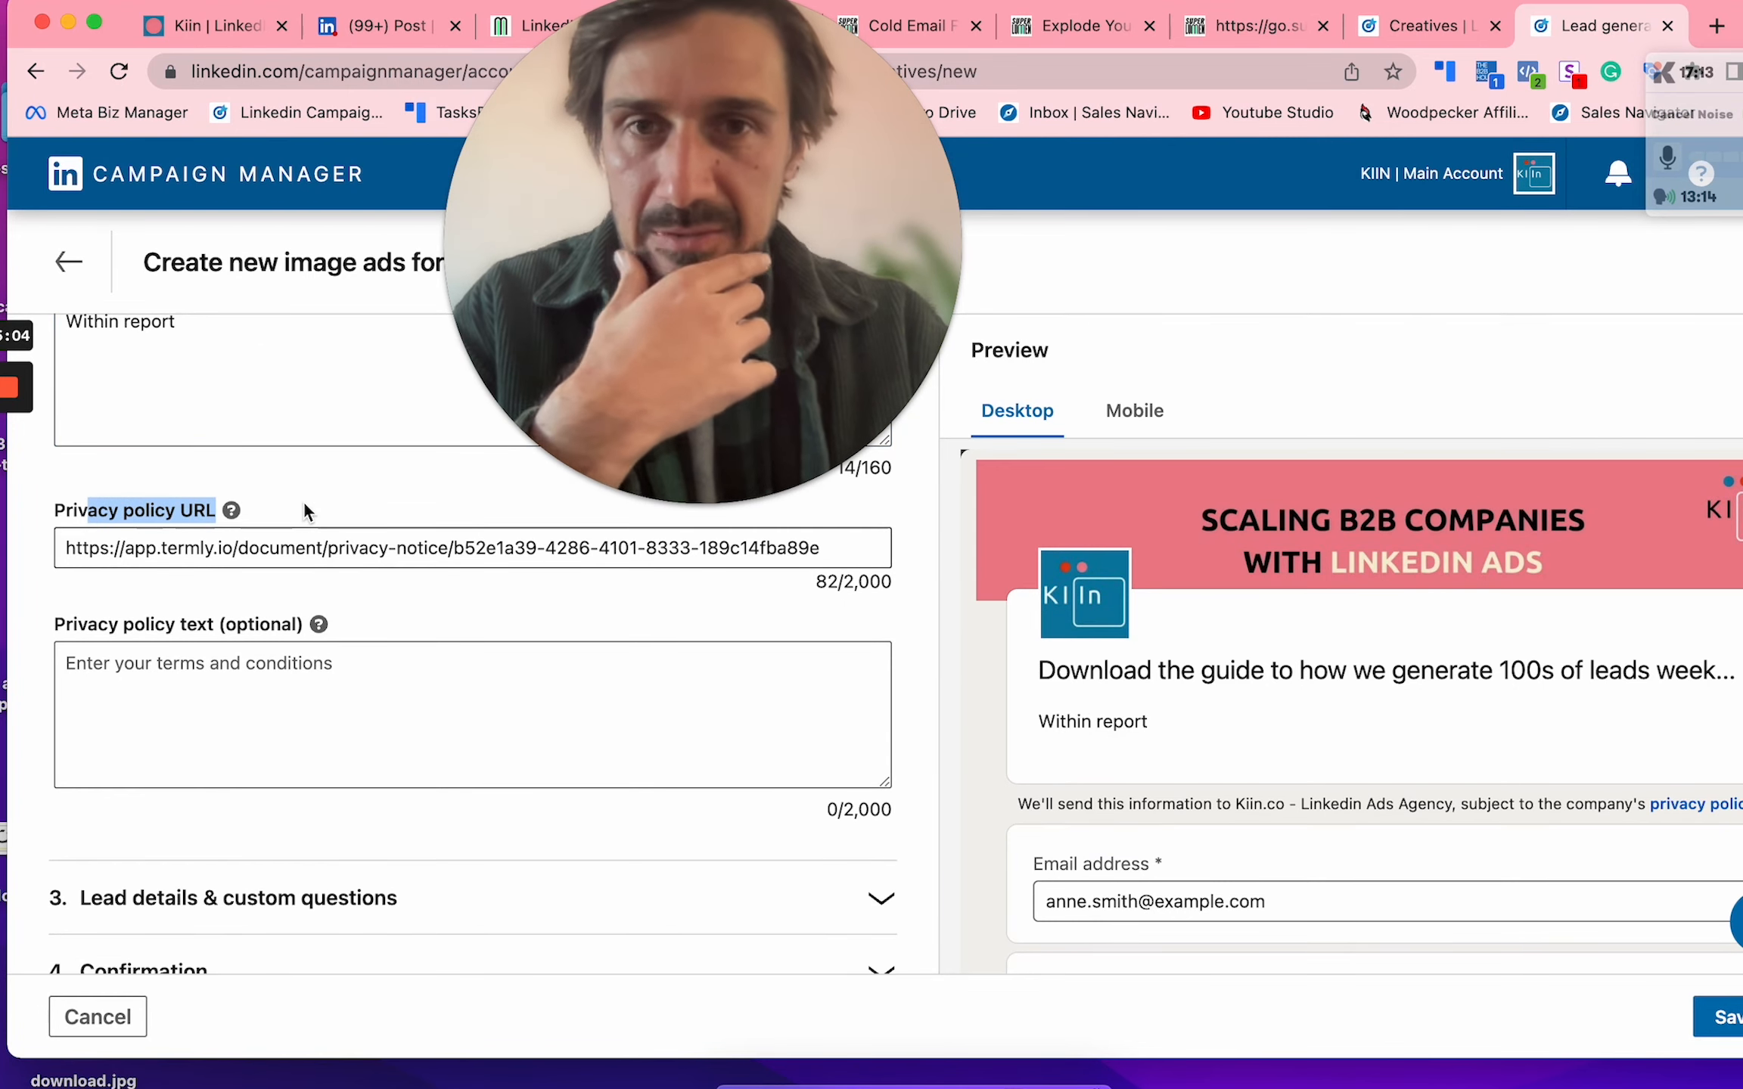
pyautogui.scroll(-1, 305, 512)
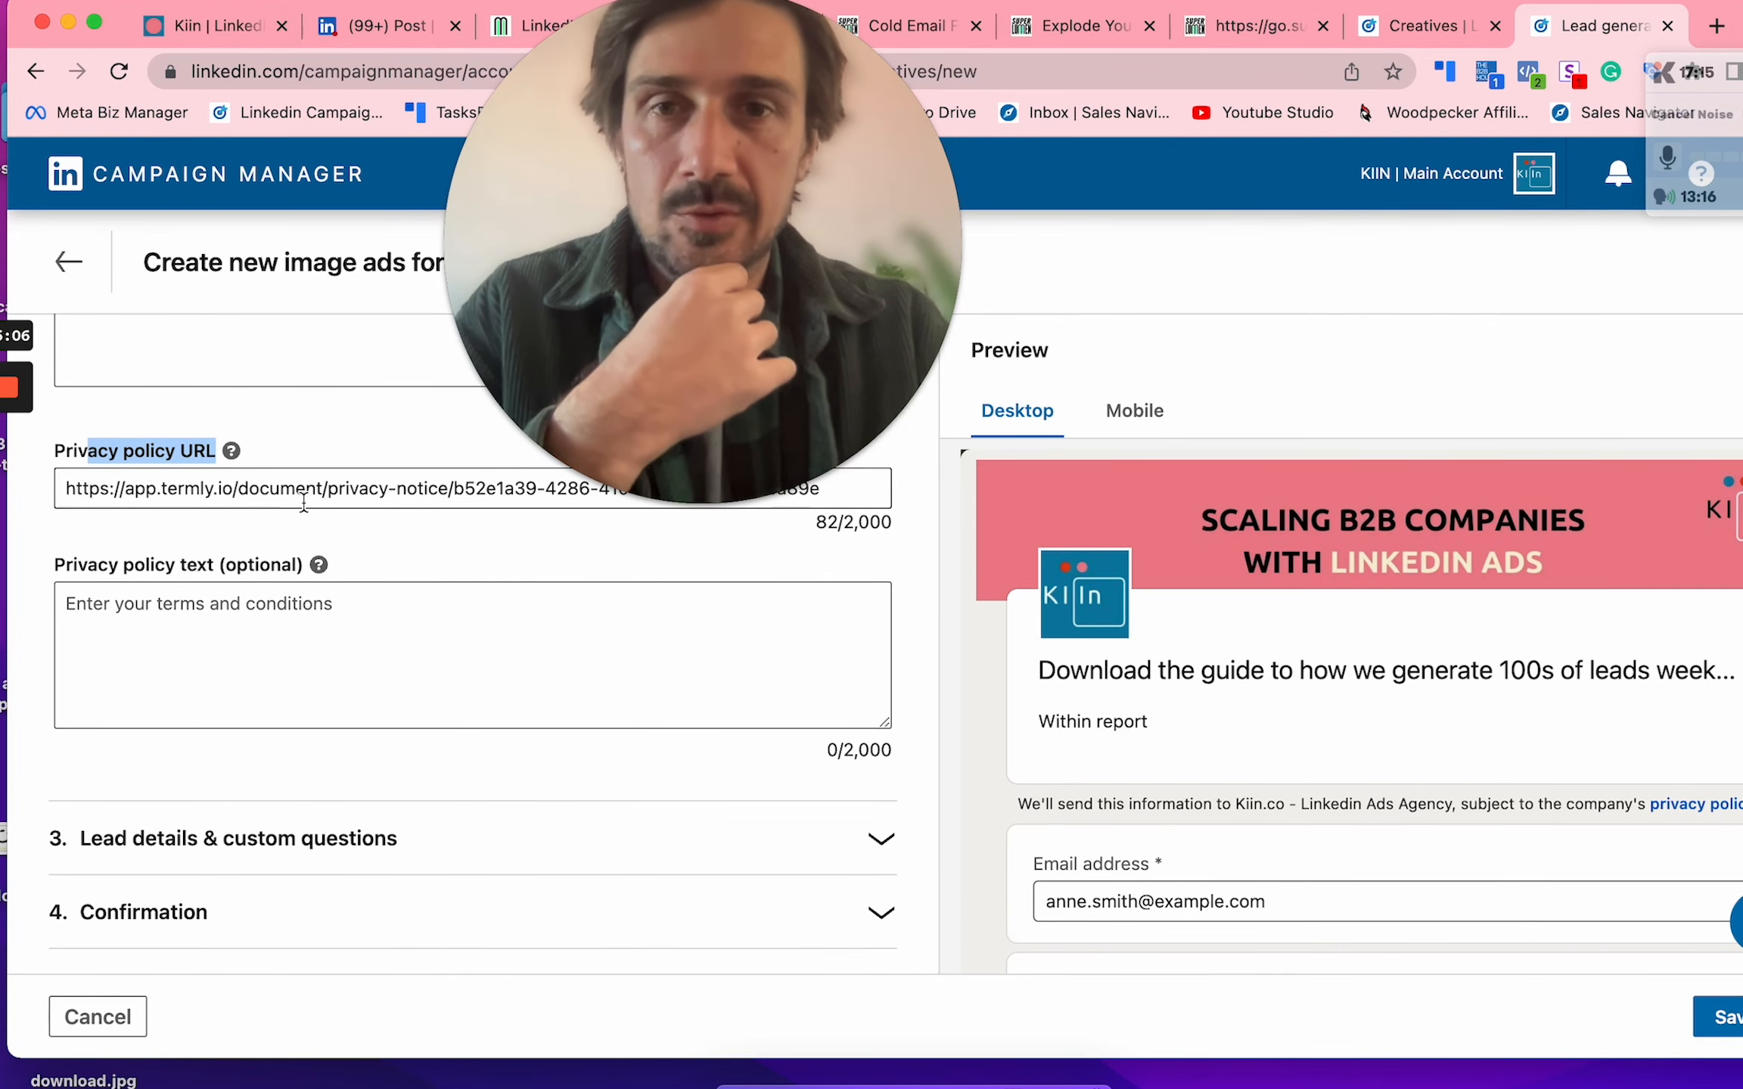
pyautogui.scroll(-2, 304, 503)
pyautogui.click(230, 533)
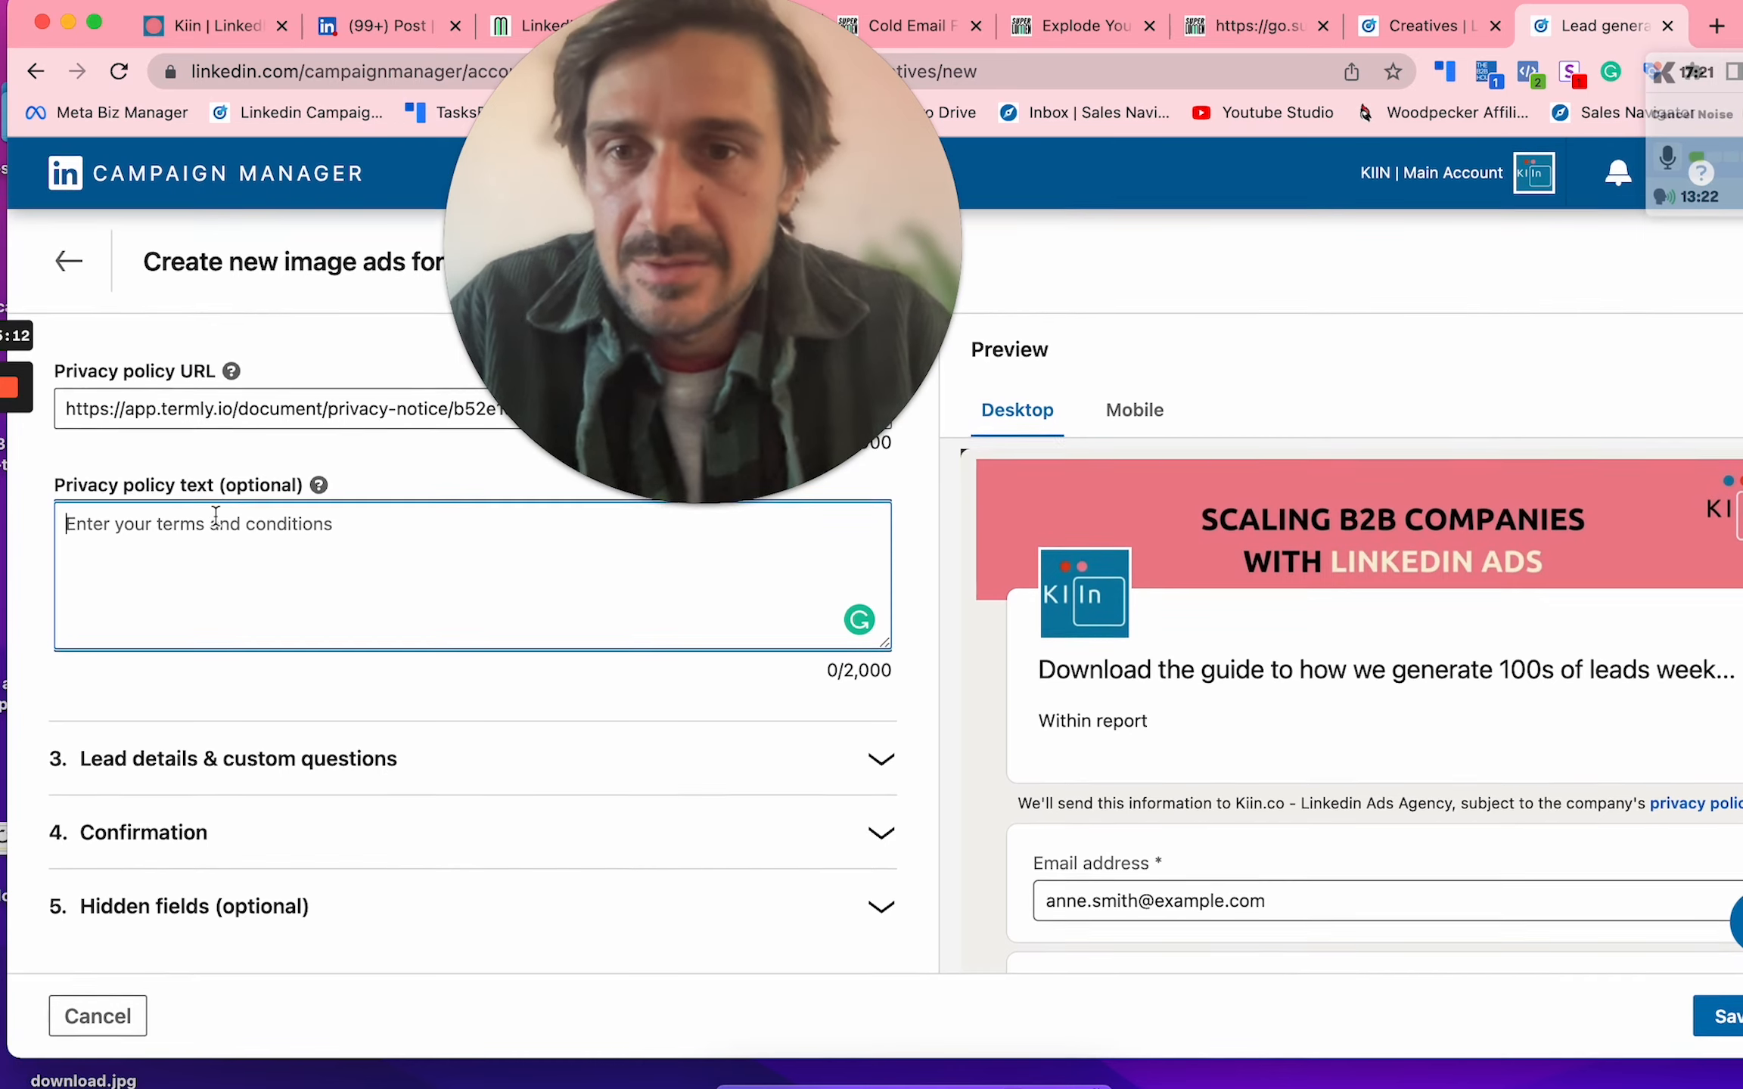
# Step: Add LinkedIn profile URL from the contact fields to the form's requested profile information
pyautogui.click(506, 759)
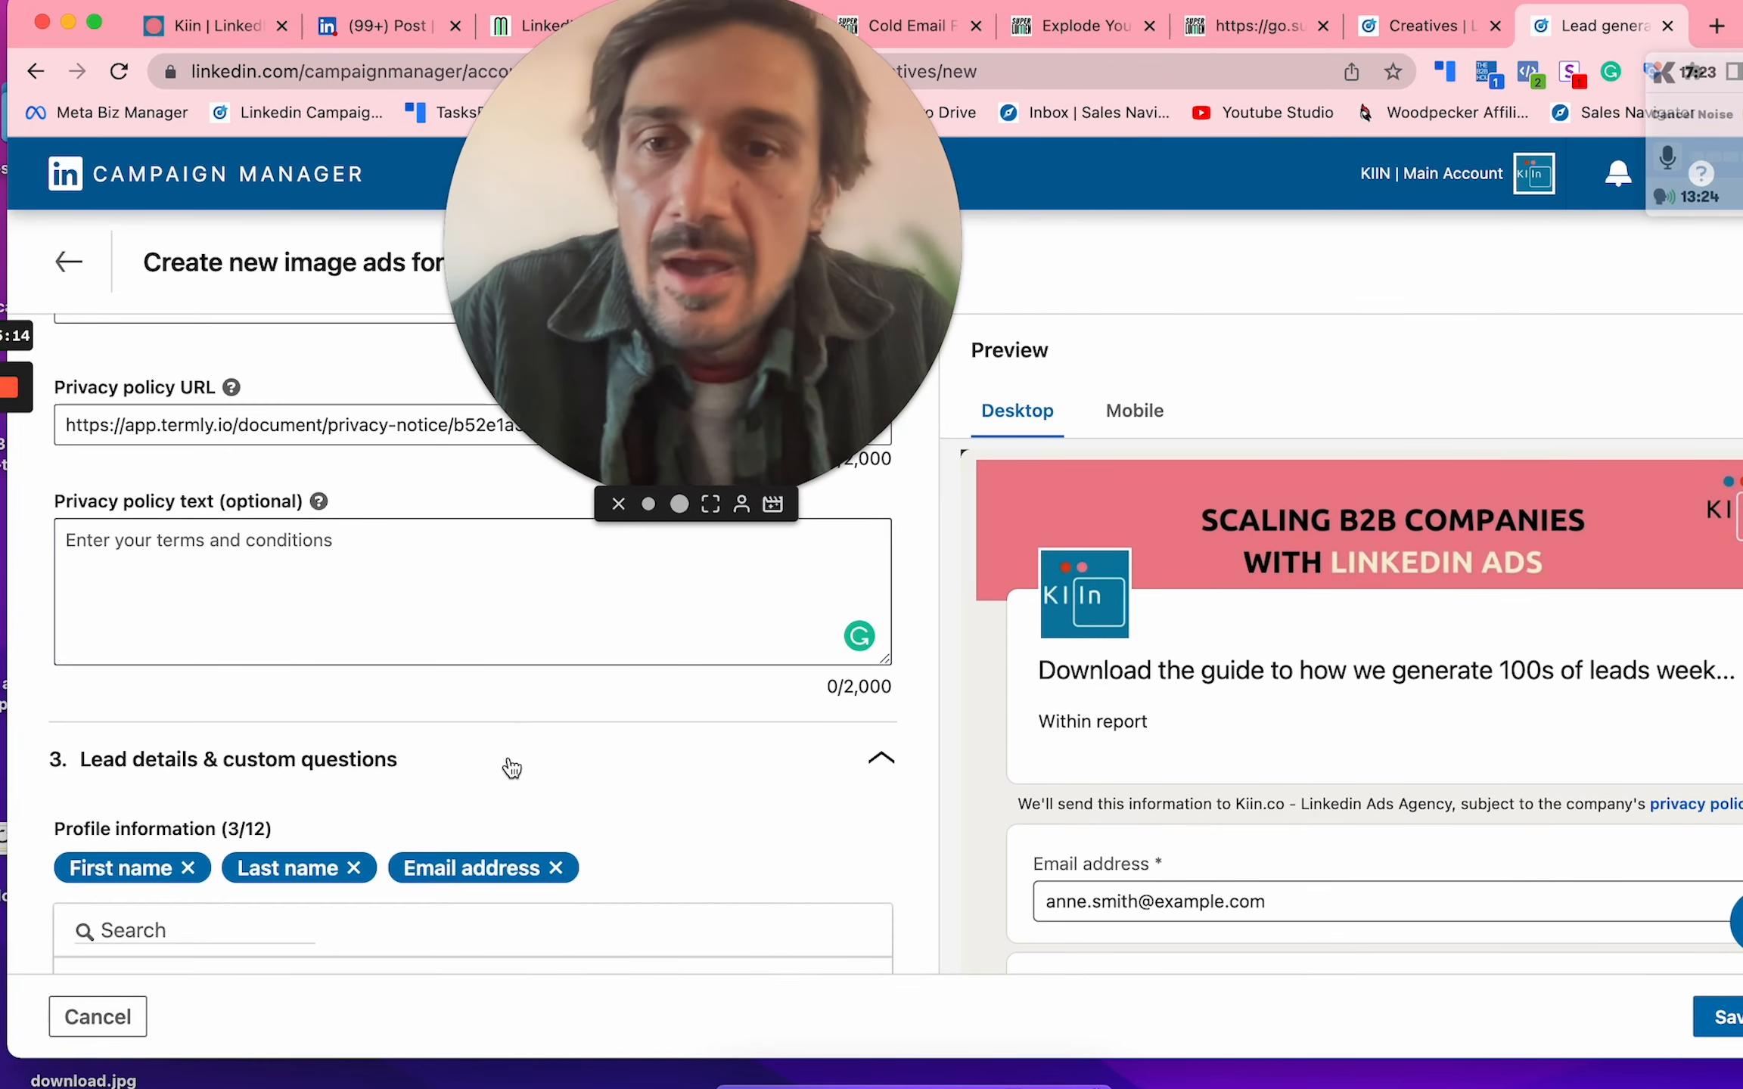
pyautogui.scroll(-5, 454, 605)
pyautogui.scroll(2, 413, 470)
pyautogui.moveTo(528, 302); pyautogui.dragTo(1176, 318)
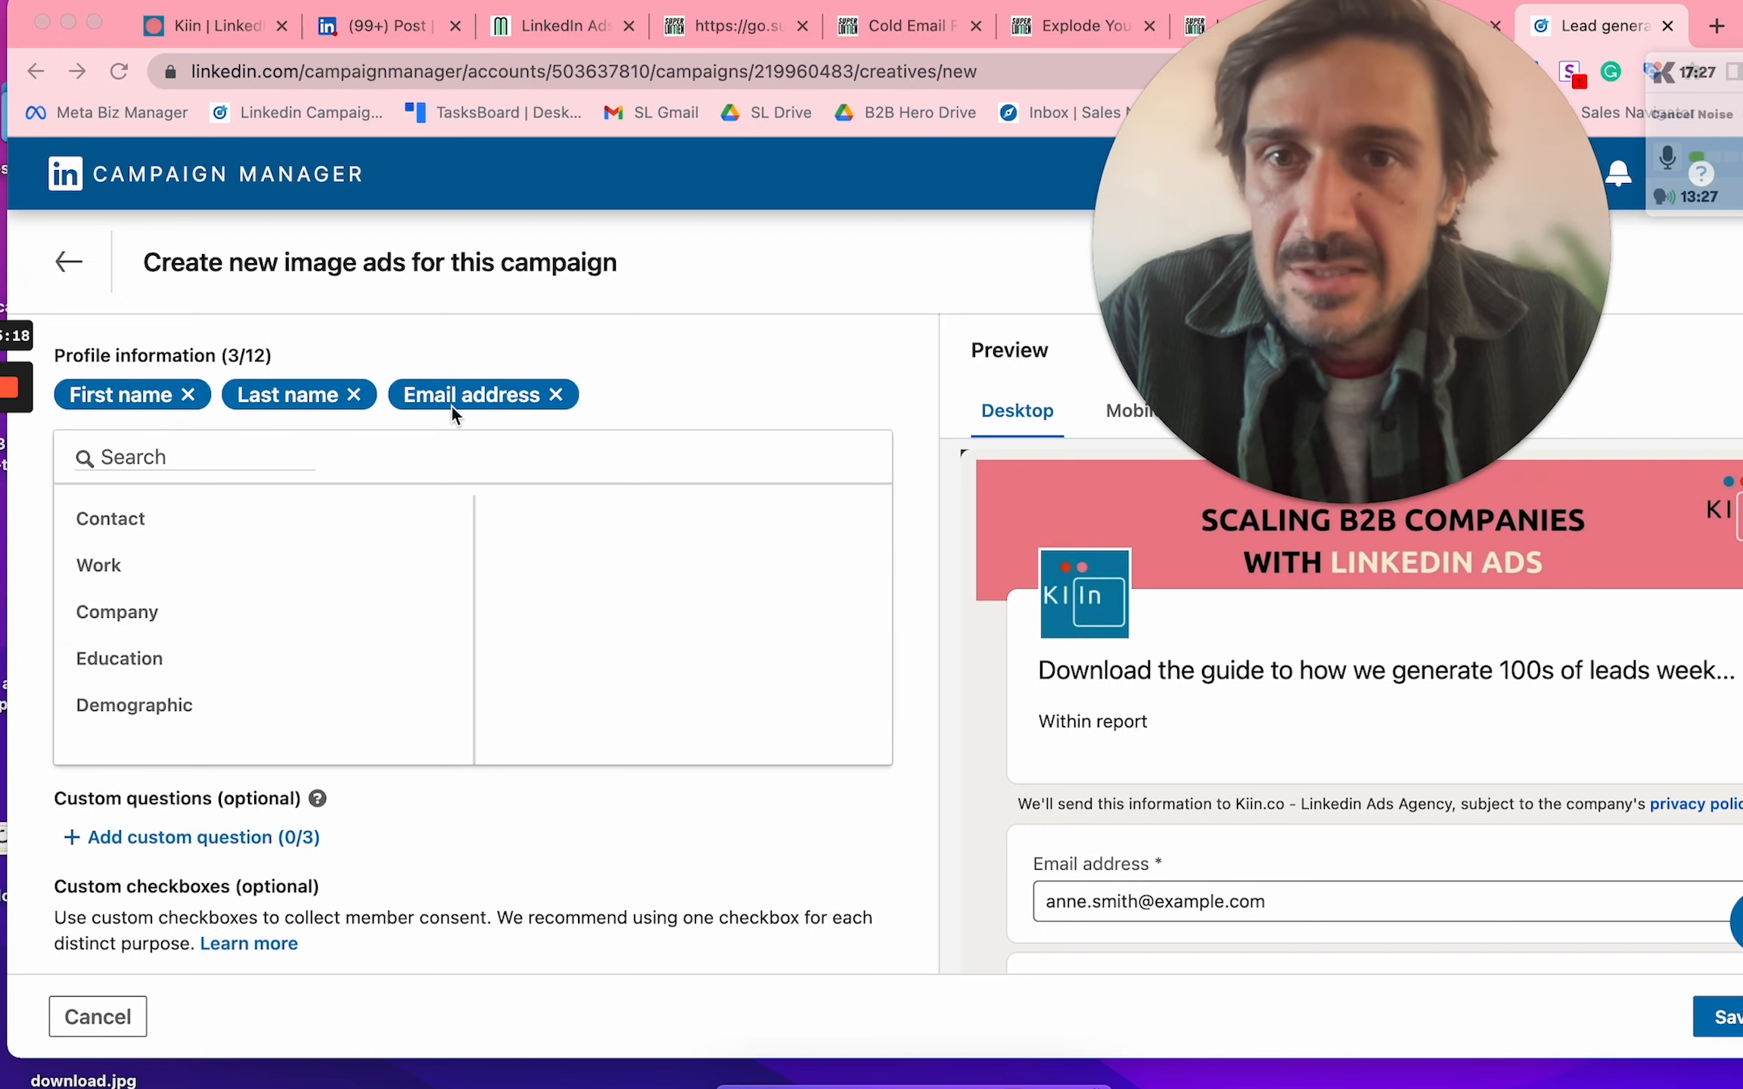
pyautogui.click(158, 522)
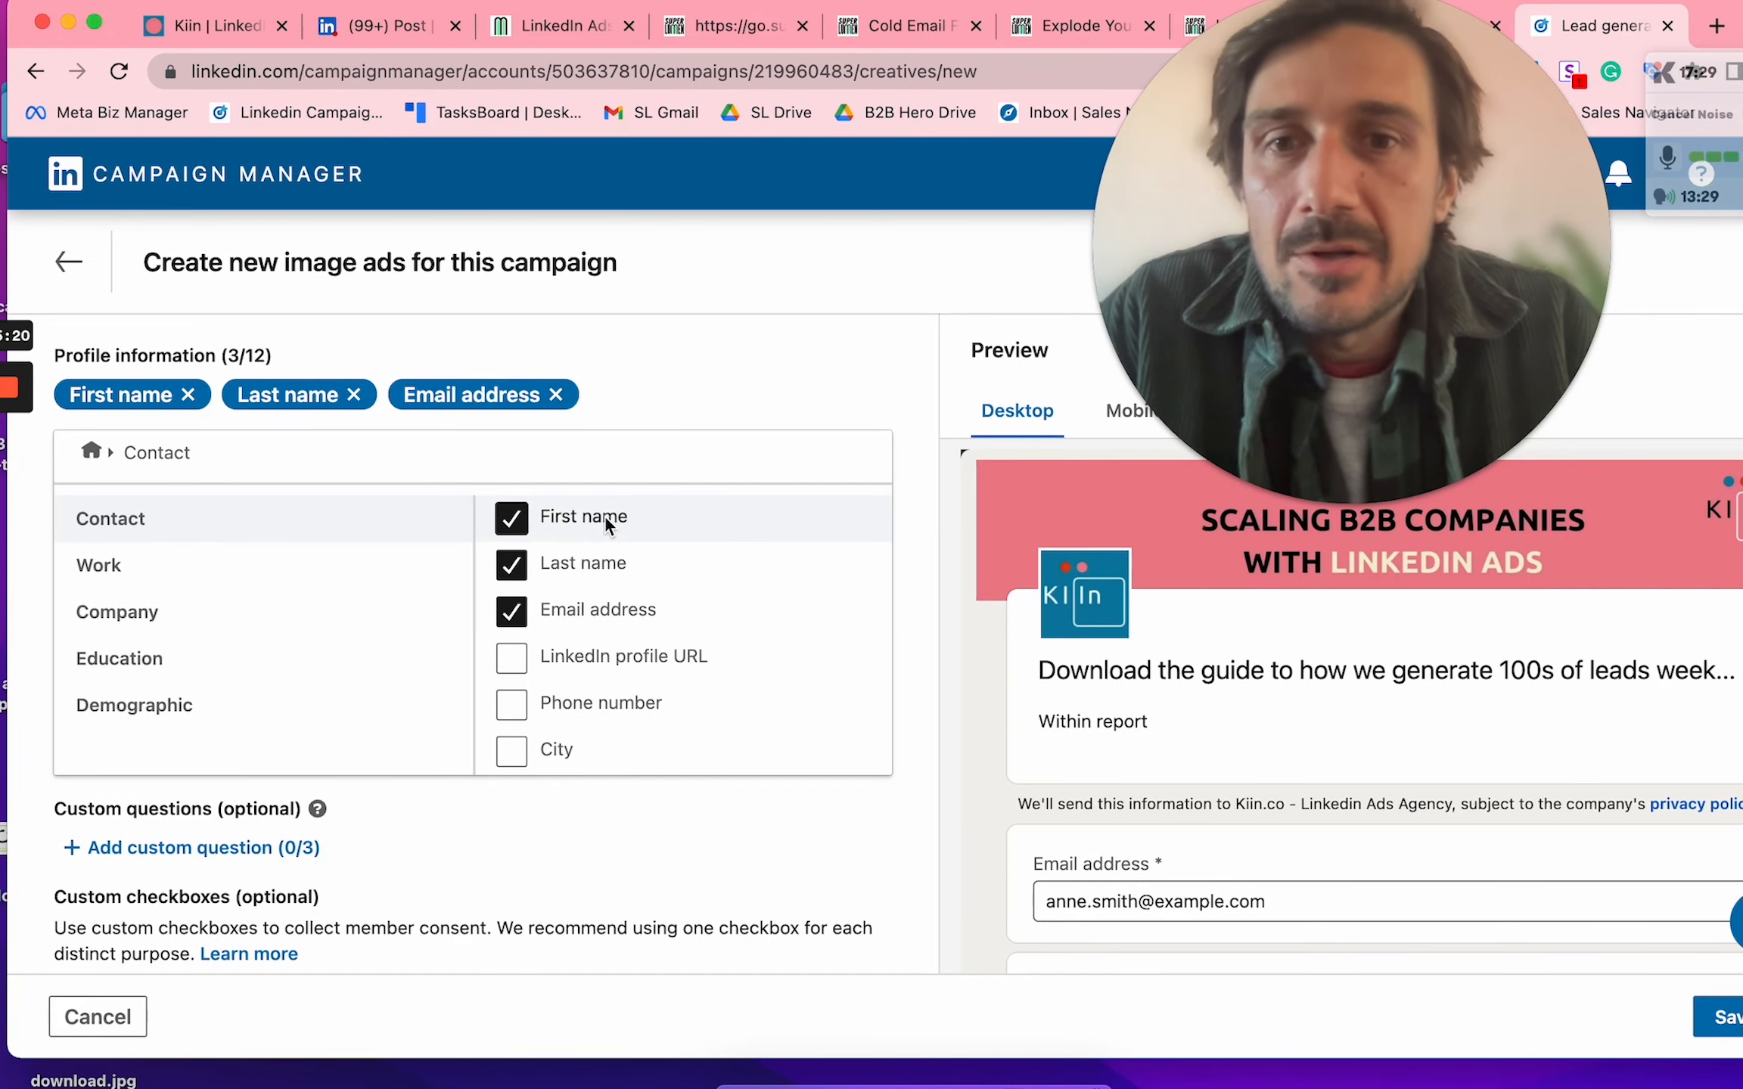
pyautogui.scroll(-1, 529, 643)
pyautogui.click(511, 625)
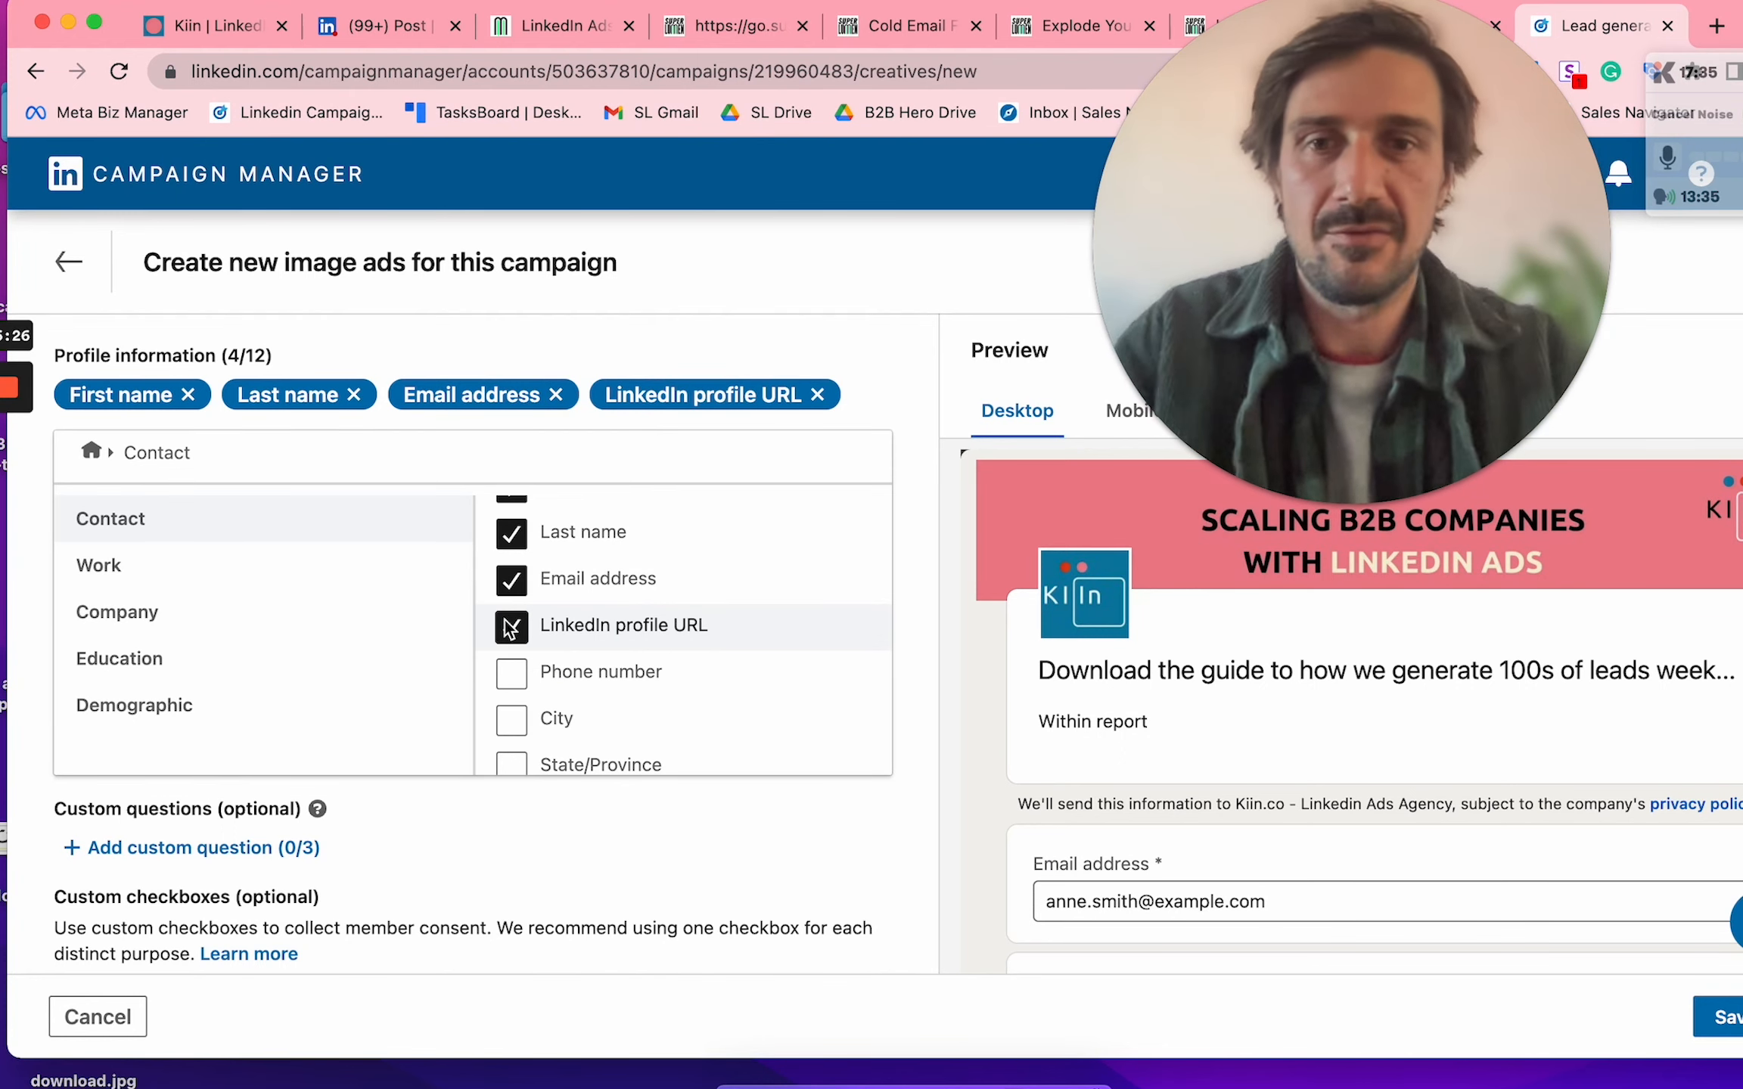
pyautogui.scroll(-1, 672, 754)
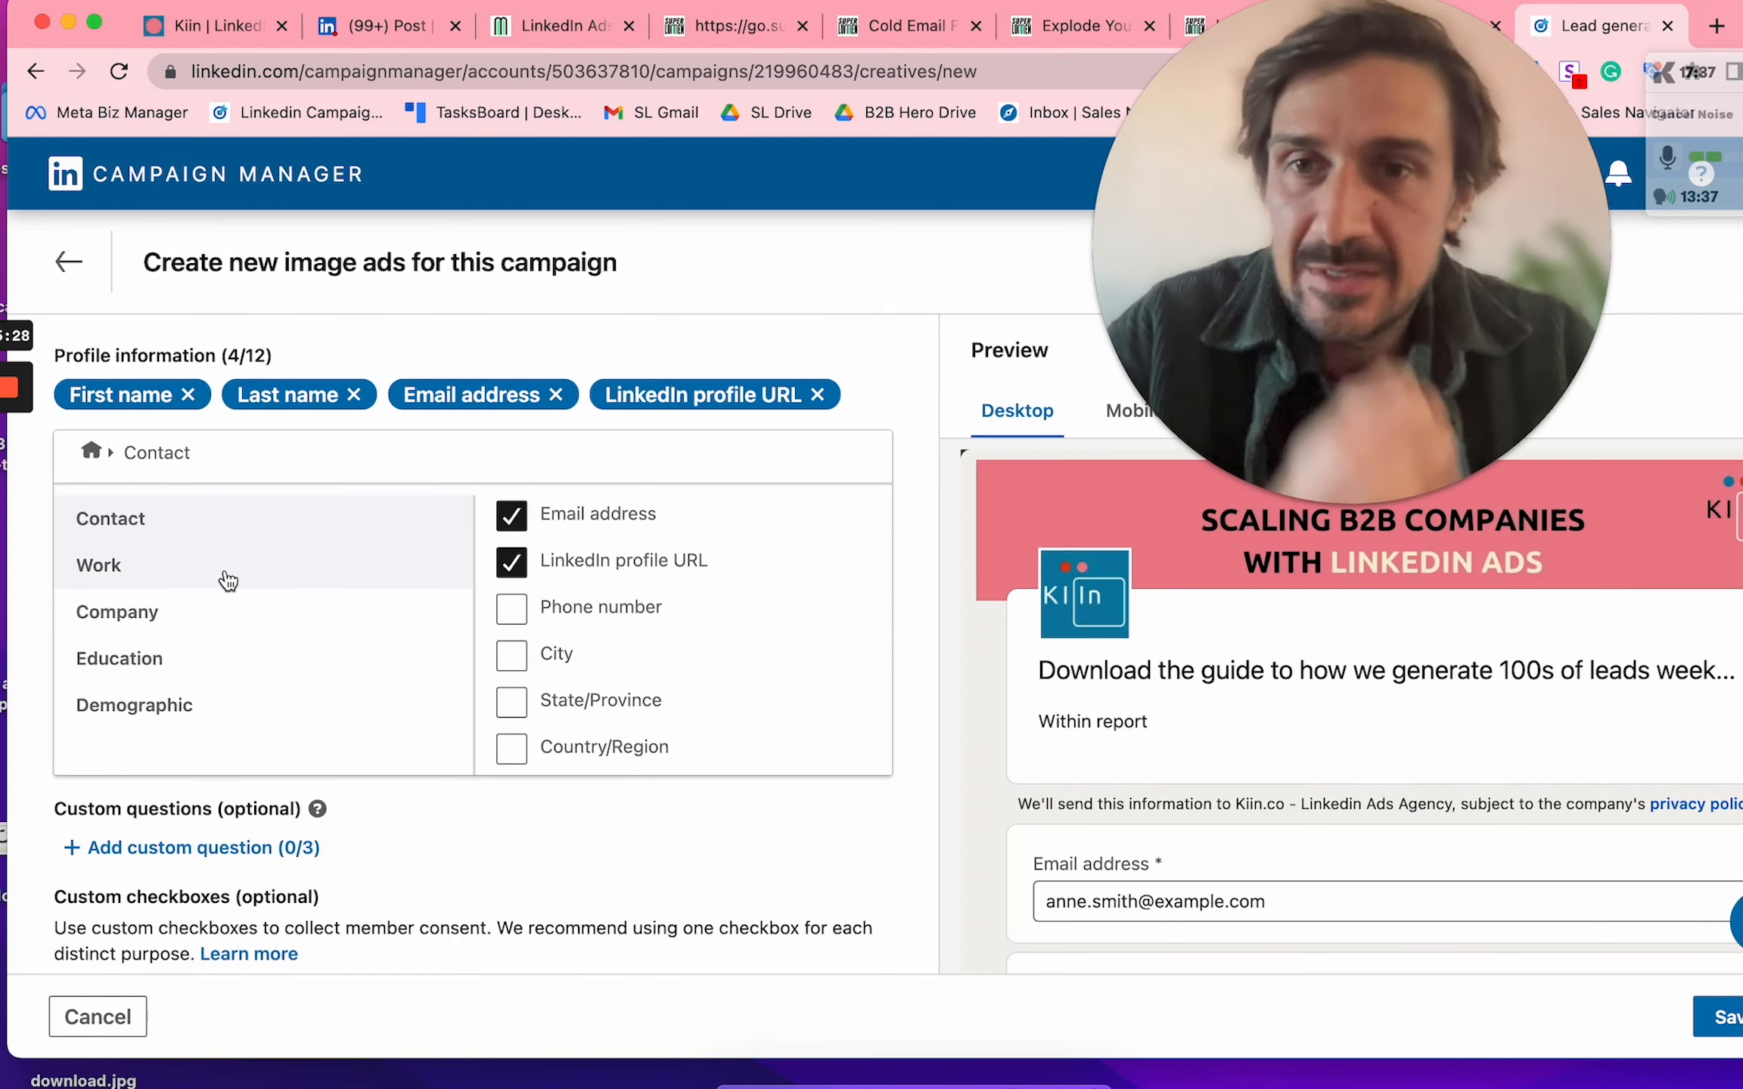
# Step: Add company name and job title to the form's requested profile information
pyautogui.click(223, 575)
pyautogui.click(279, 601)
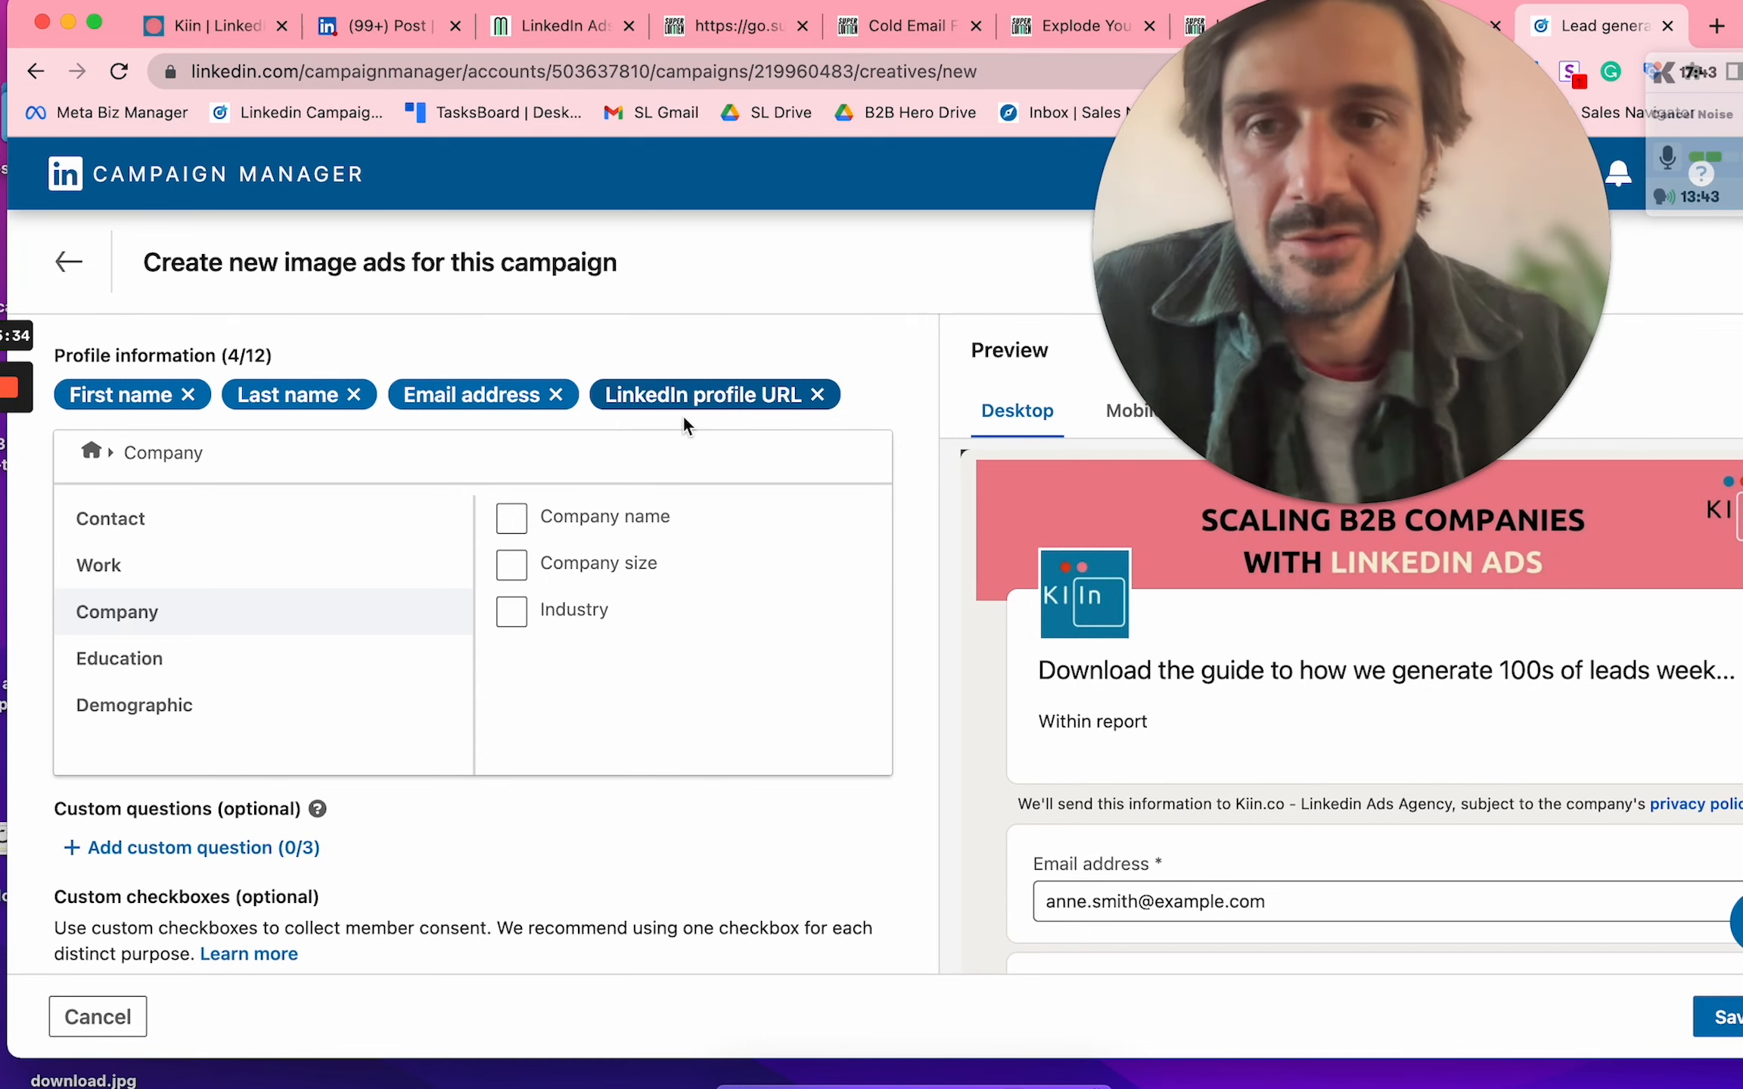
pyautogui.click(508, 523)
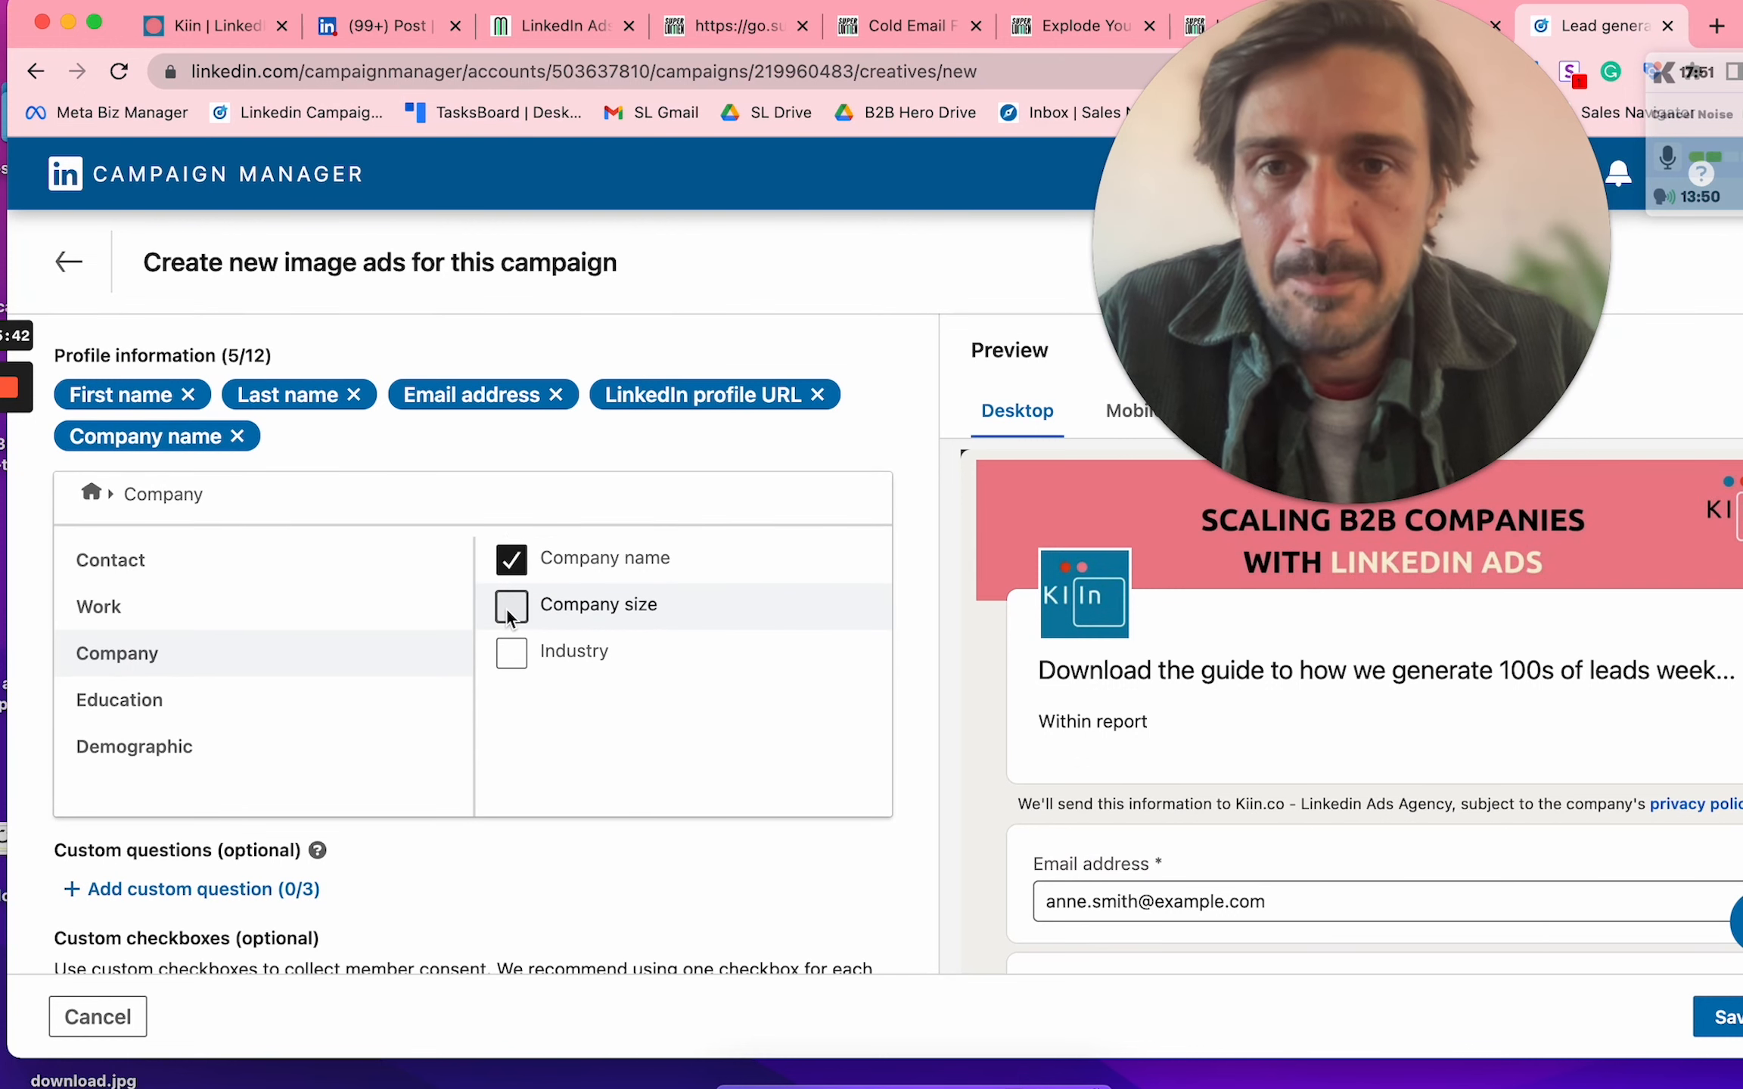
pyautogui.click(168, 605)
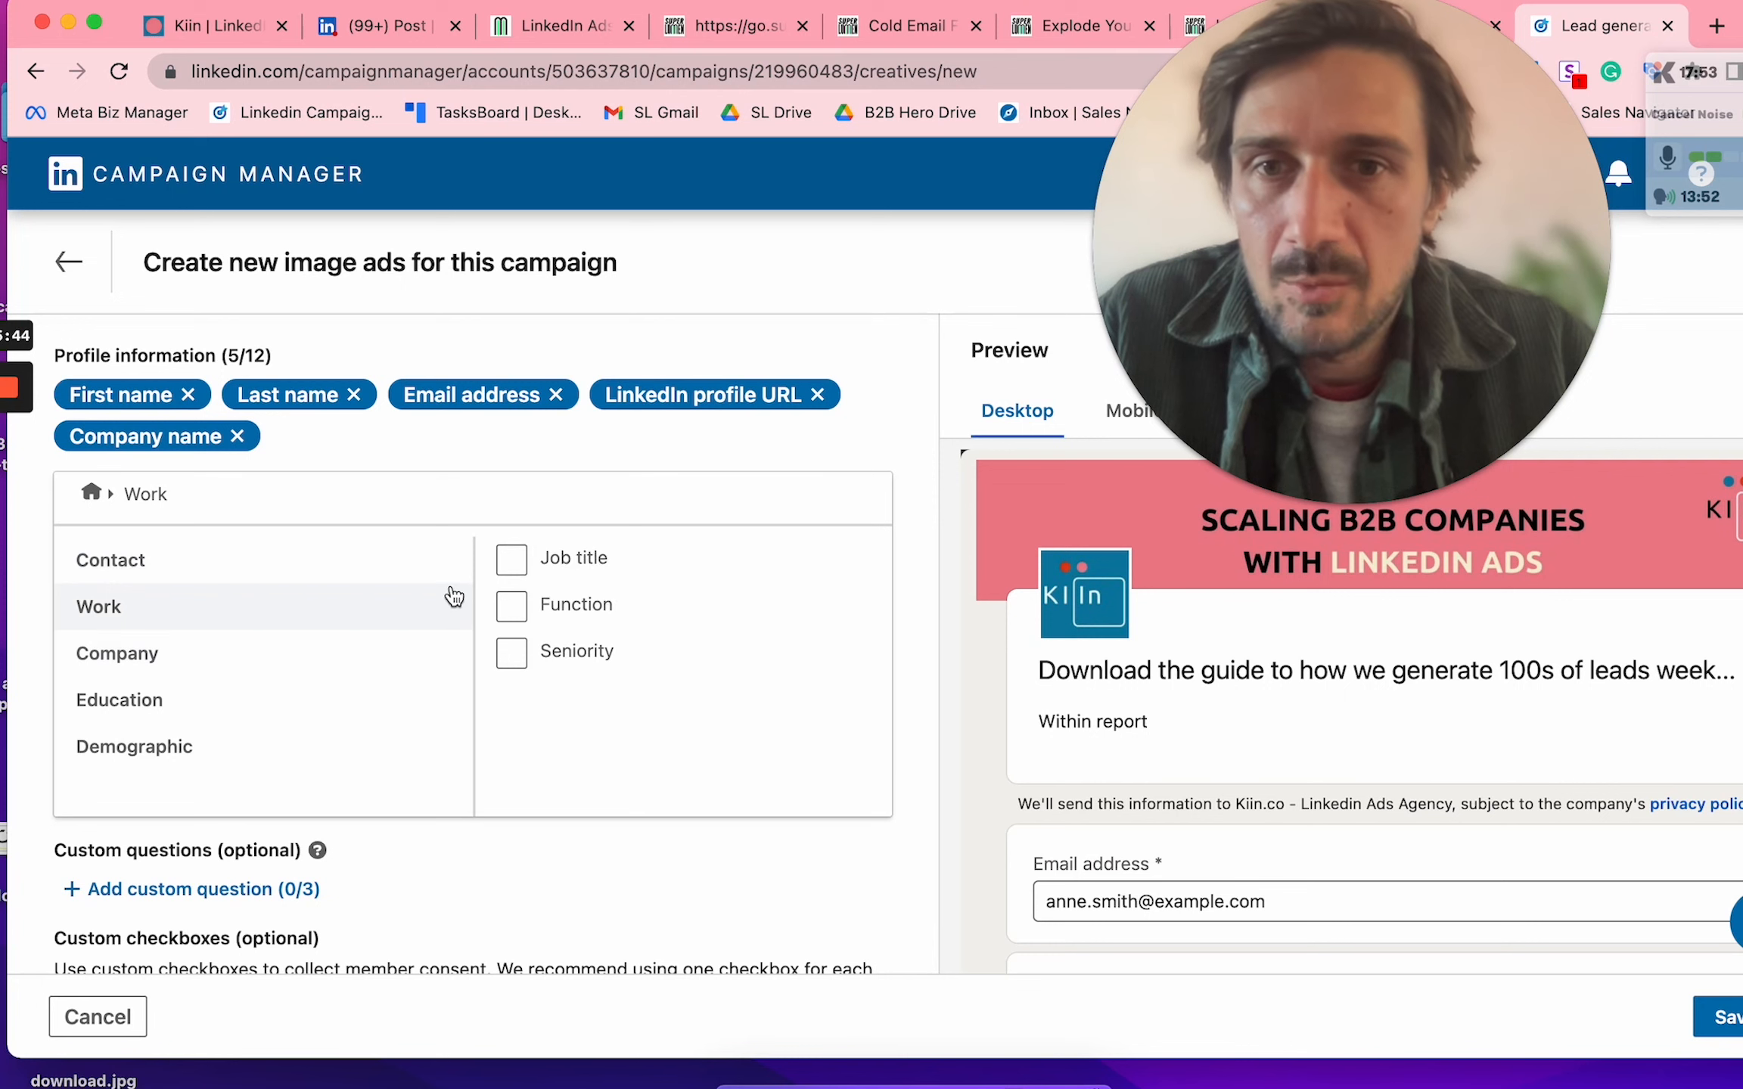
pyautogui.click(512, 559)
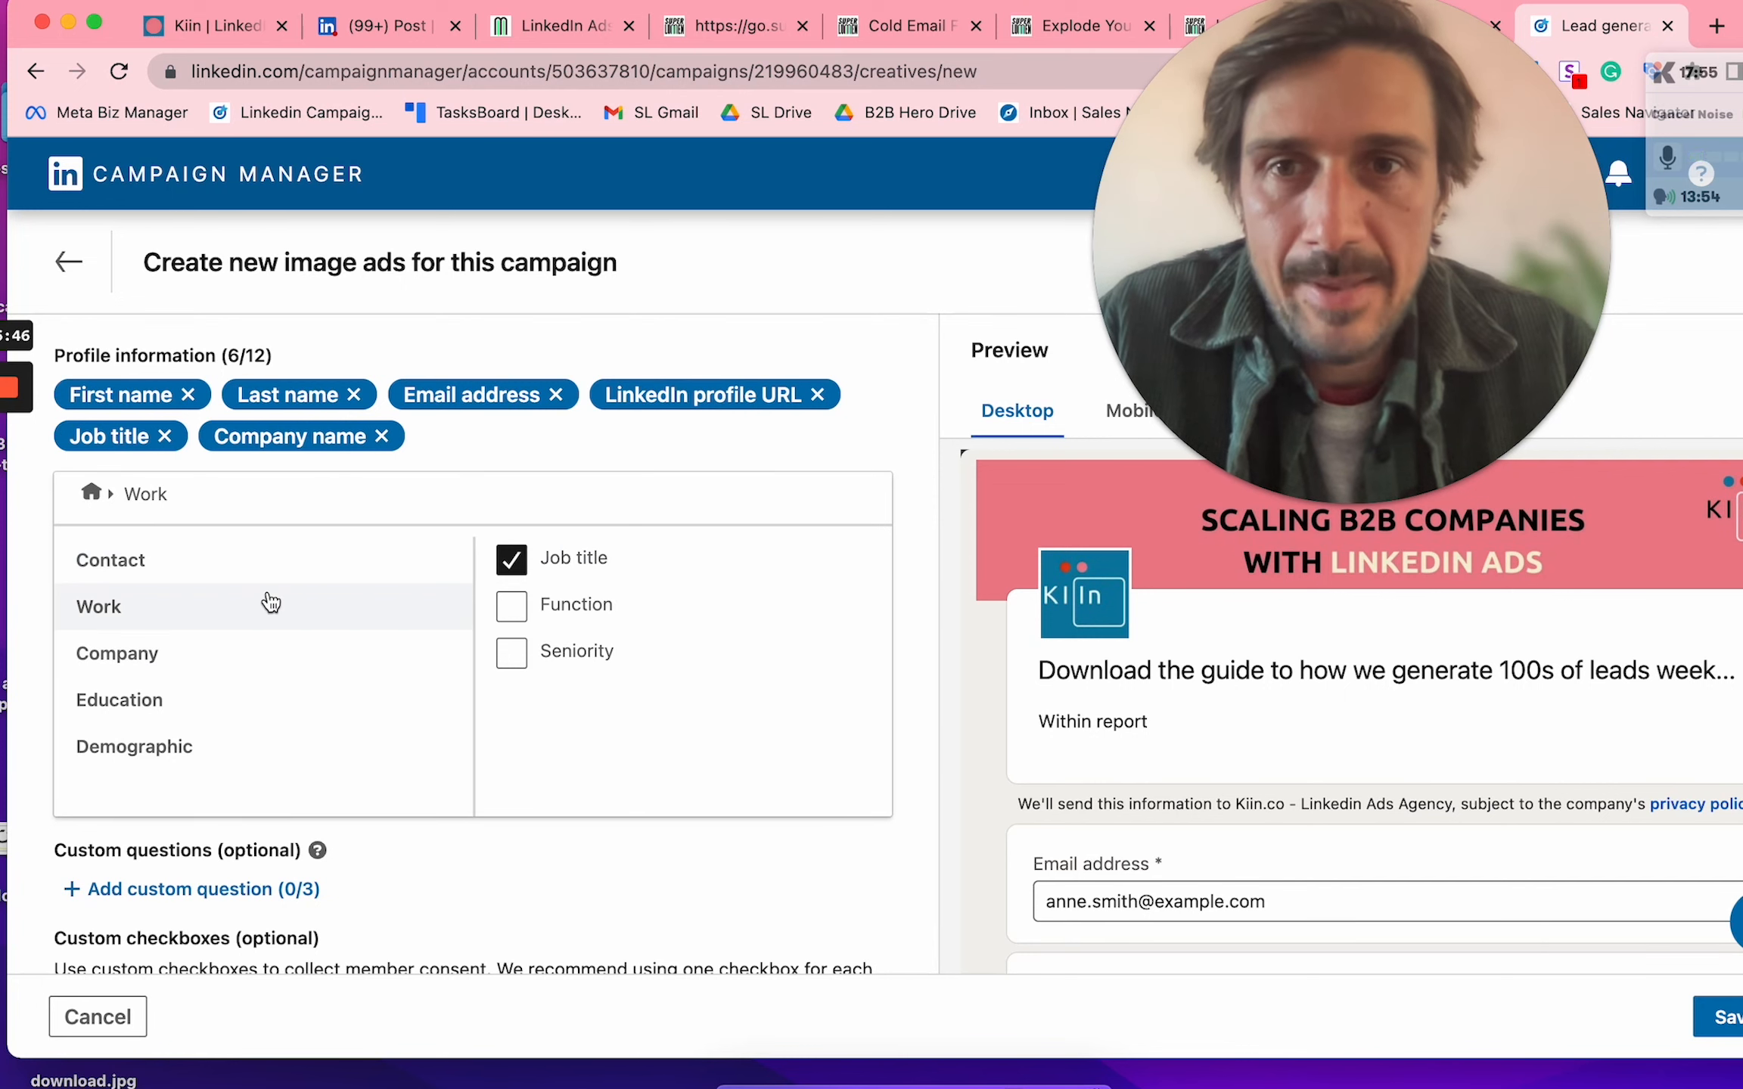
# Step: Examine the remaining contact, work, company, education and demographic fields available for the lead form
pyautogui.click(175, 558)
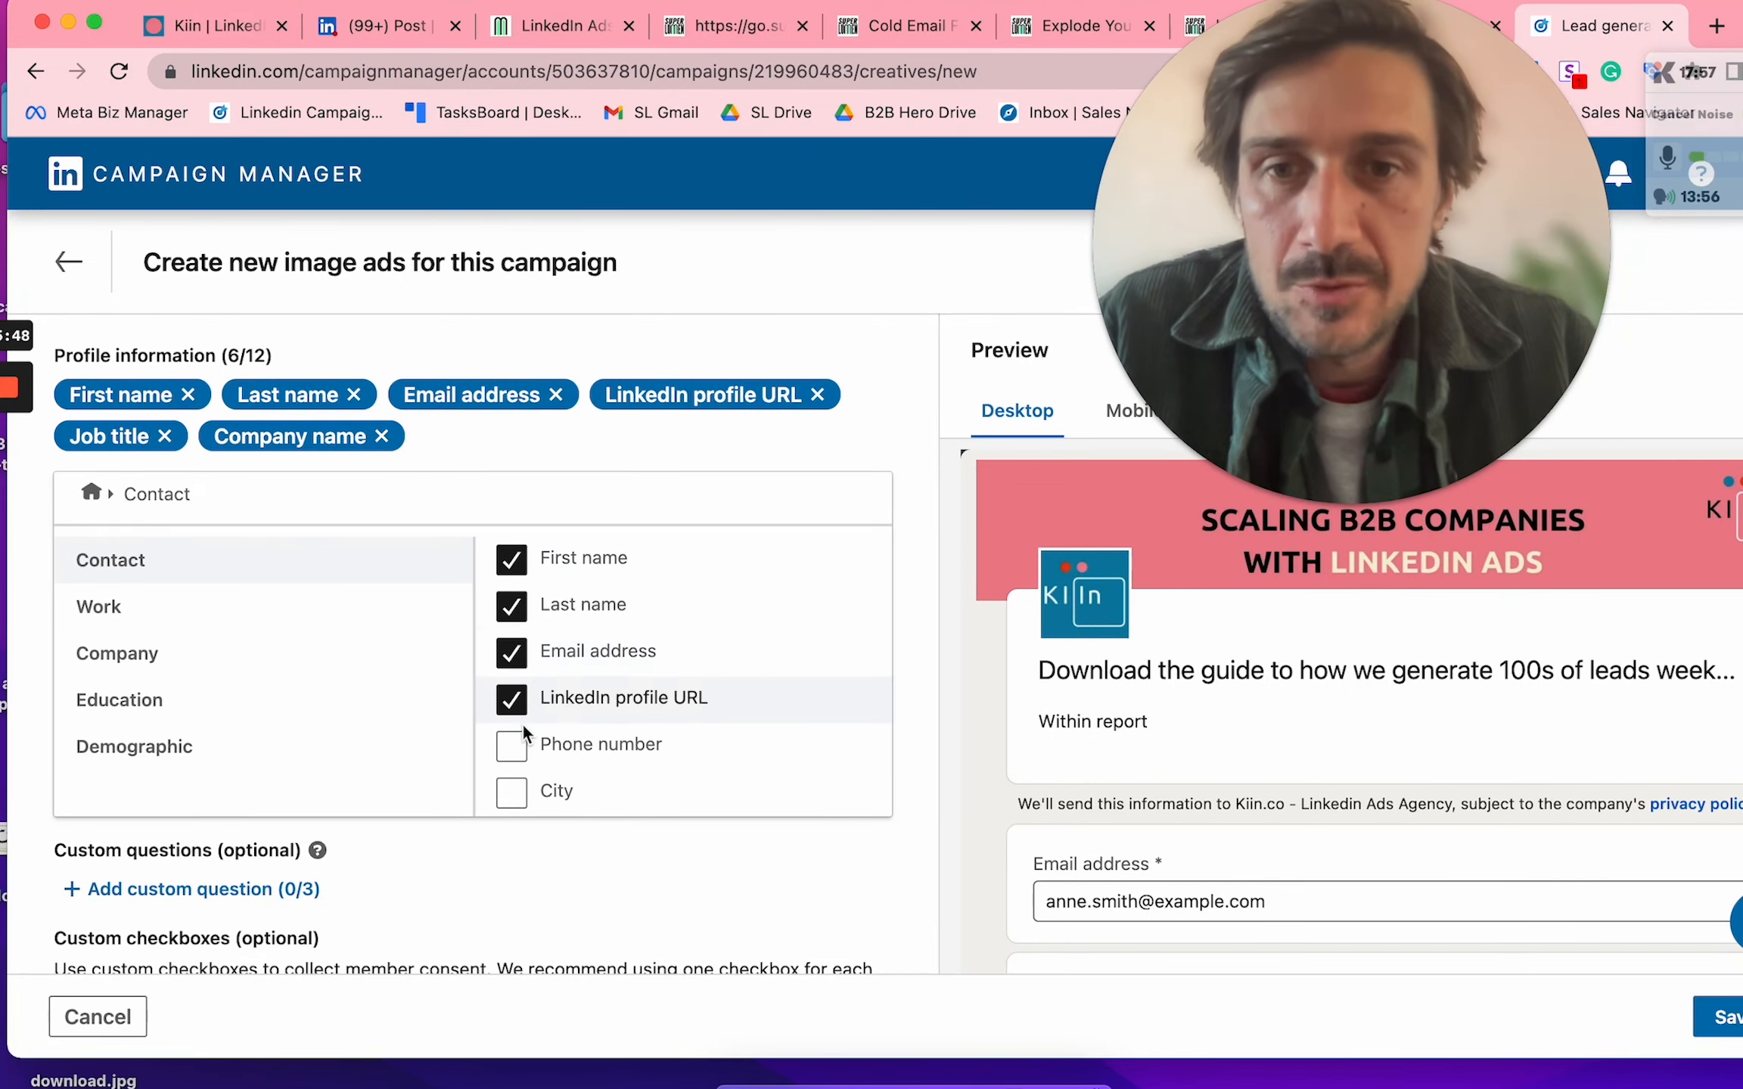
pyautogui.scroll(-3, 515, 734)
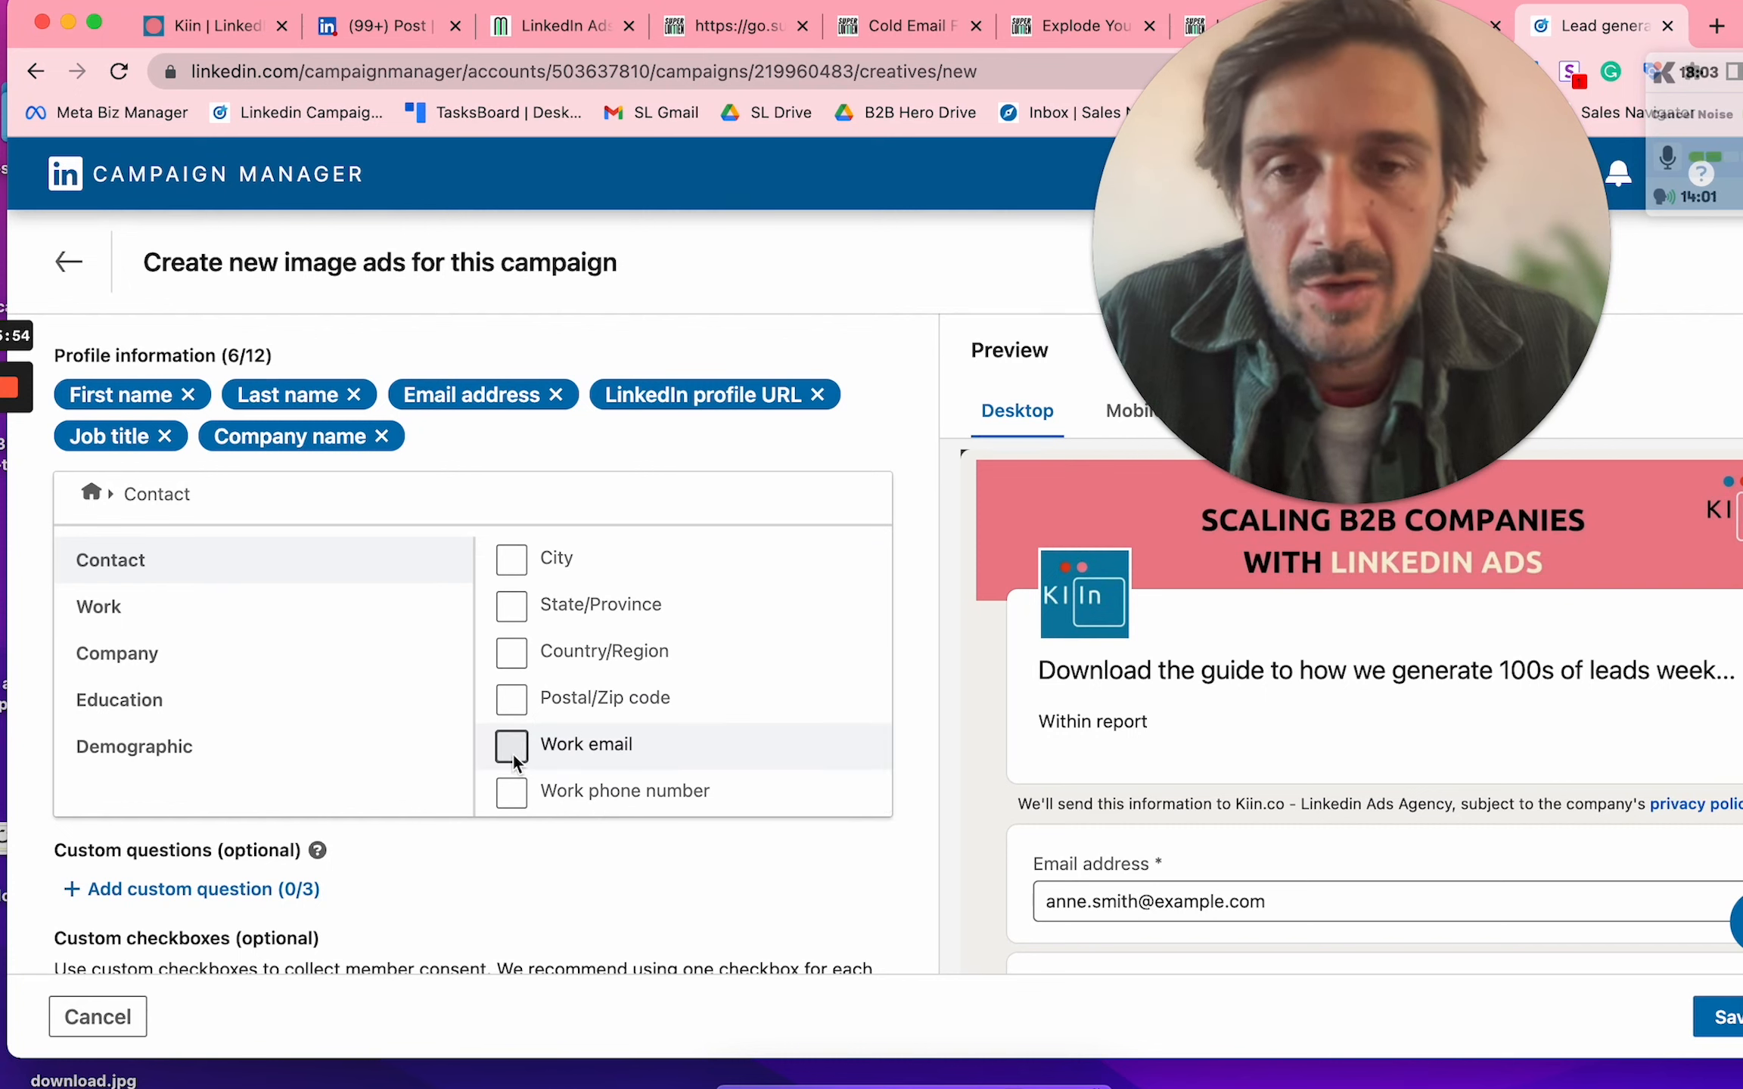
pyautogui.scroll(5, 513, 760)
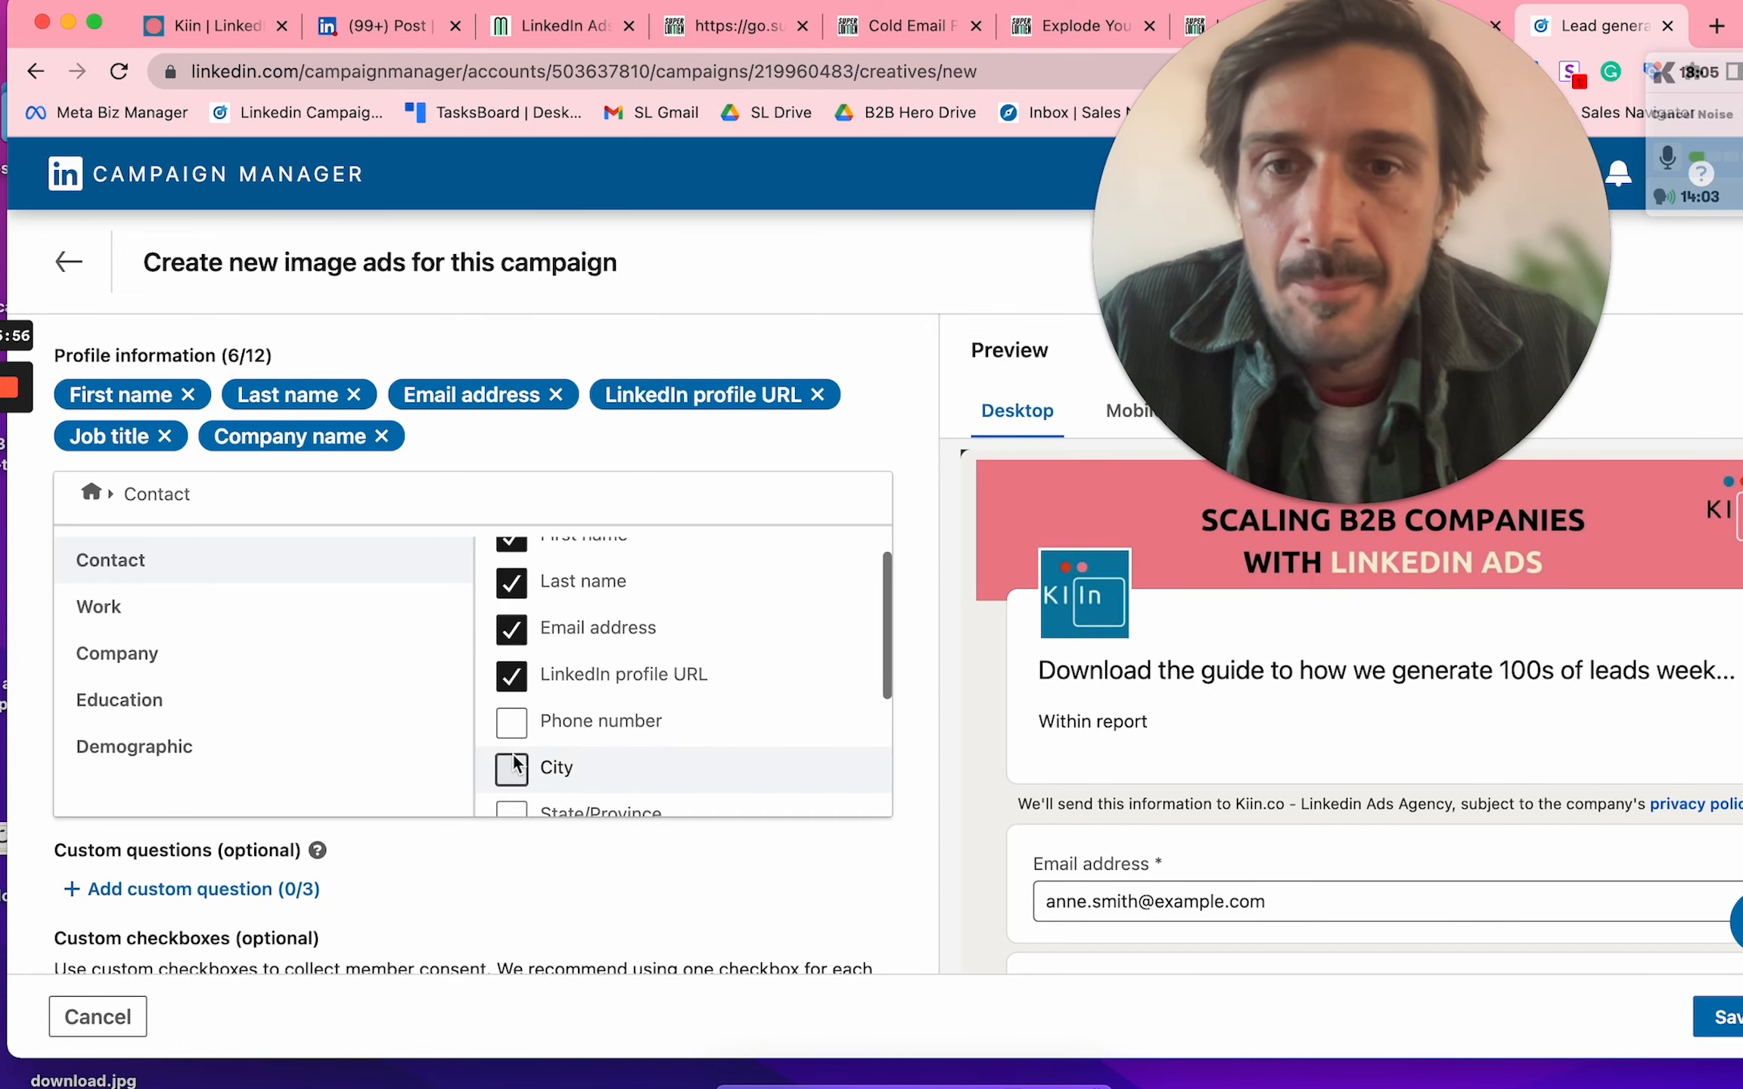
pyautogui.scroll(-5, 511, 760)
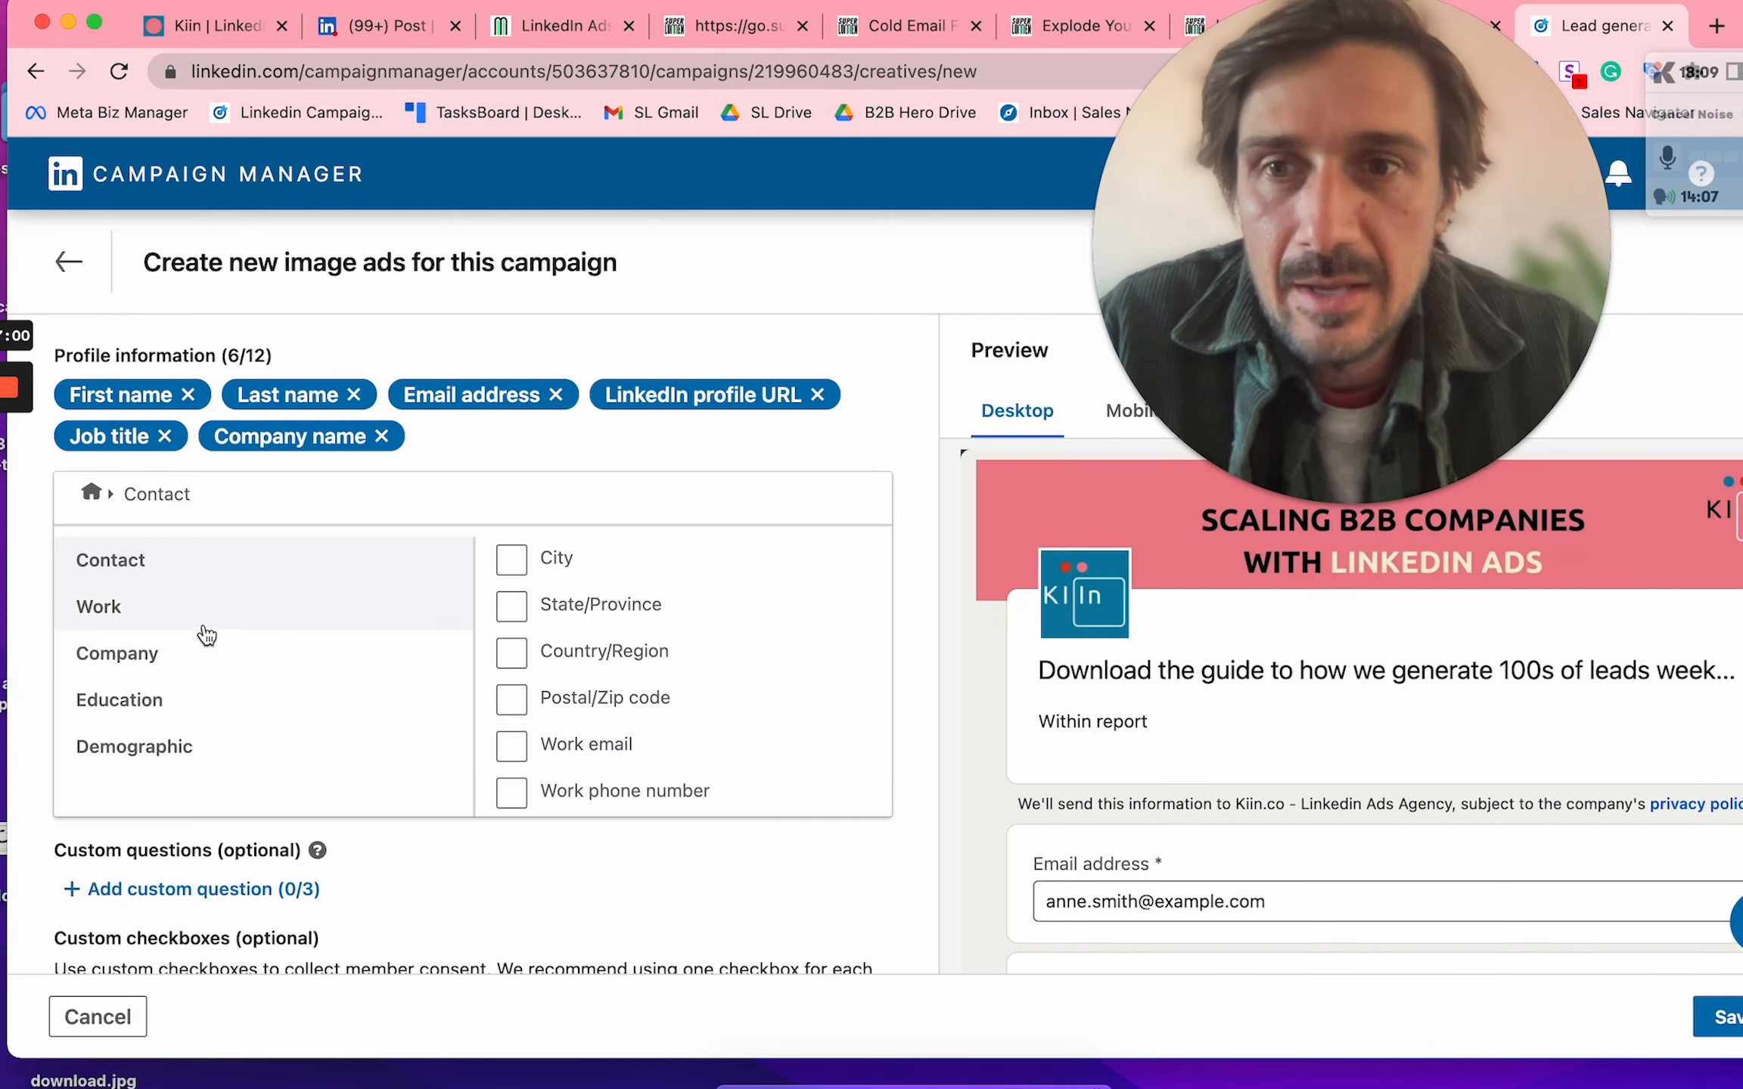
pyautogui.click(421, 606)
pyautogui.click(236, 648)
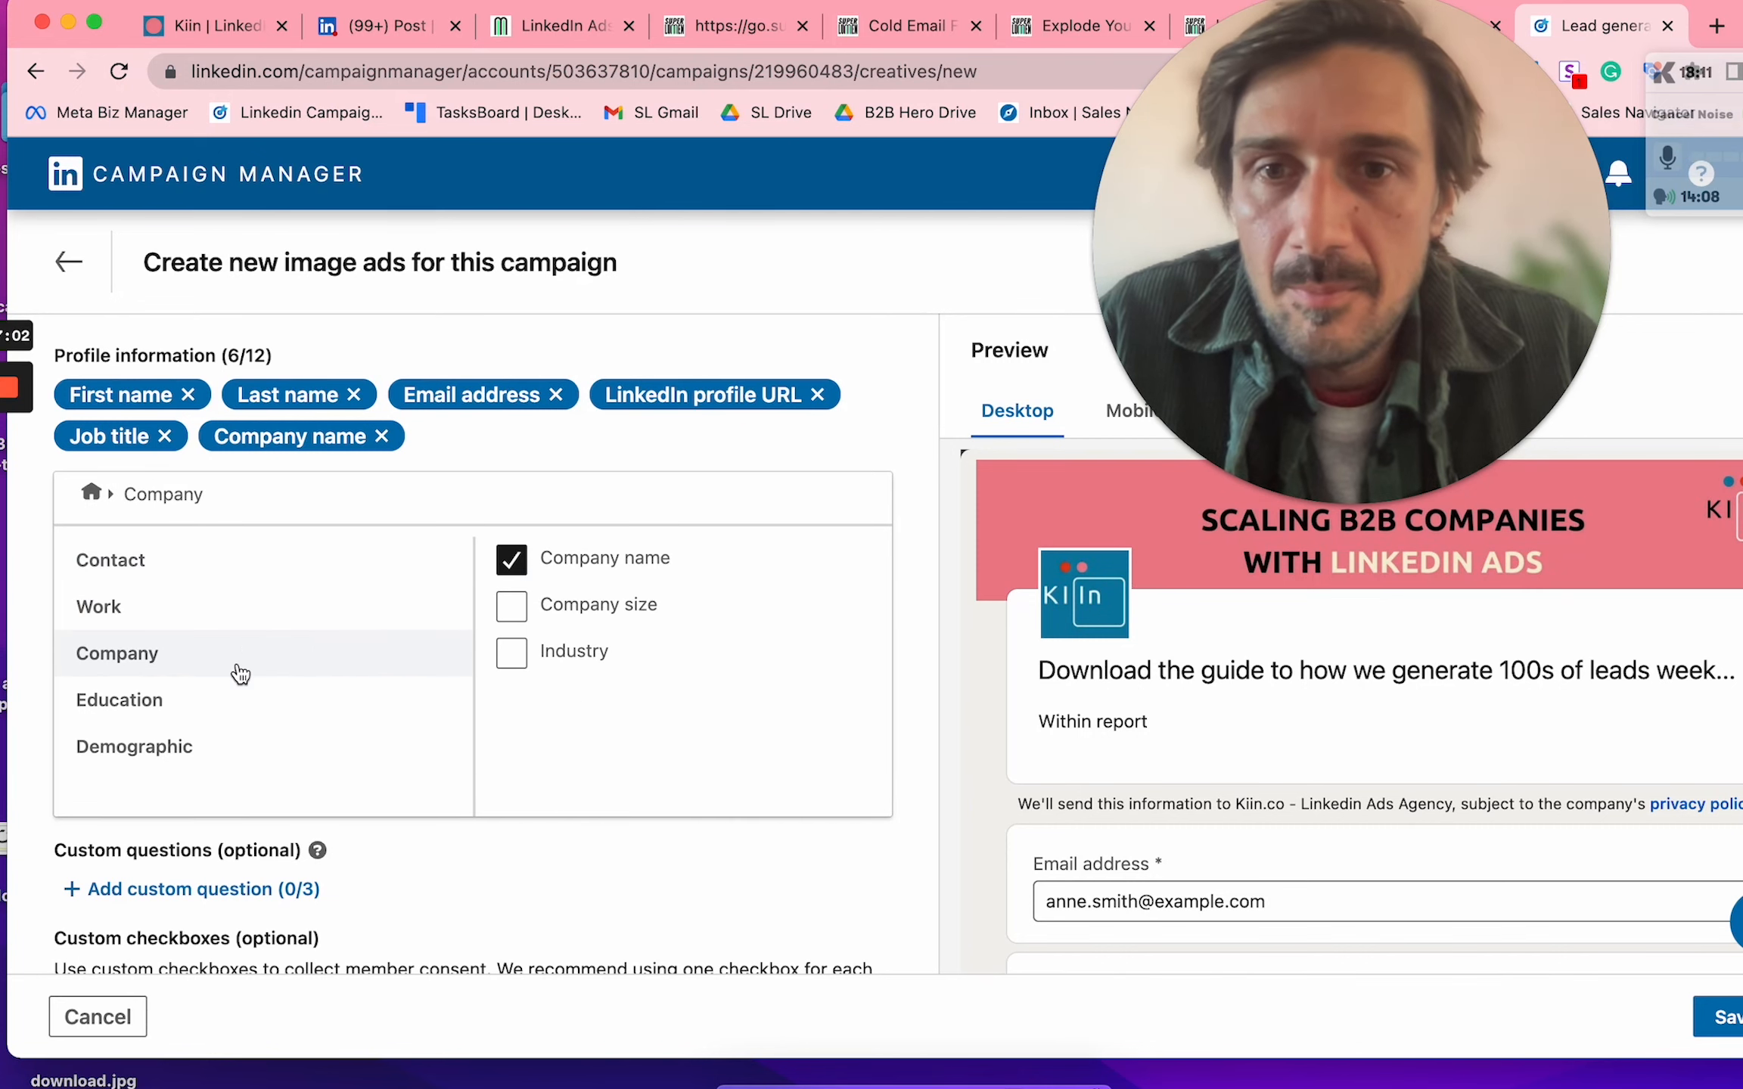
pyautogui.click(241, 705)
pyautogui.click(238, 750)
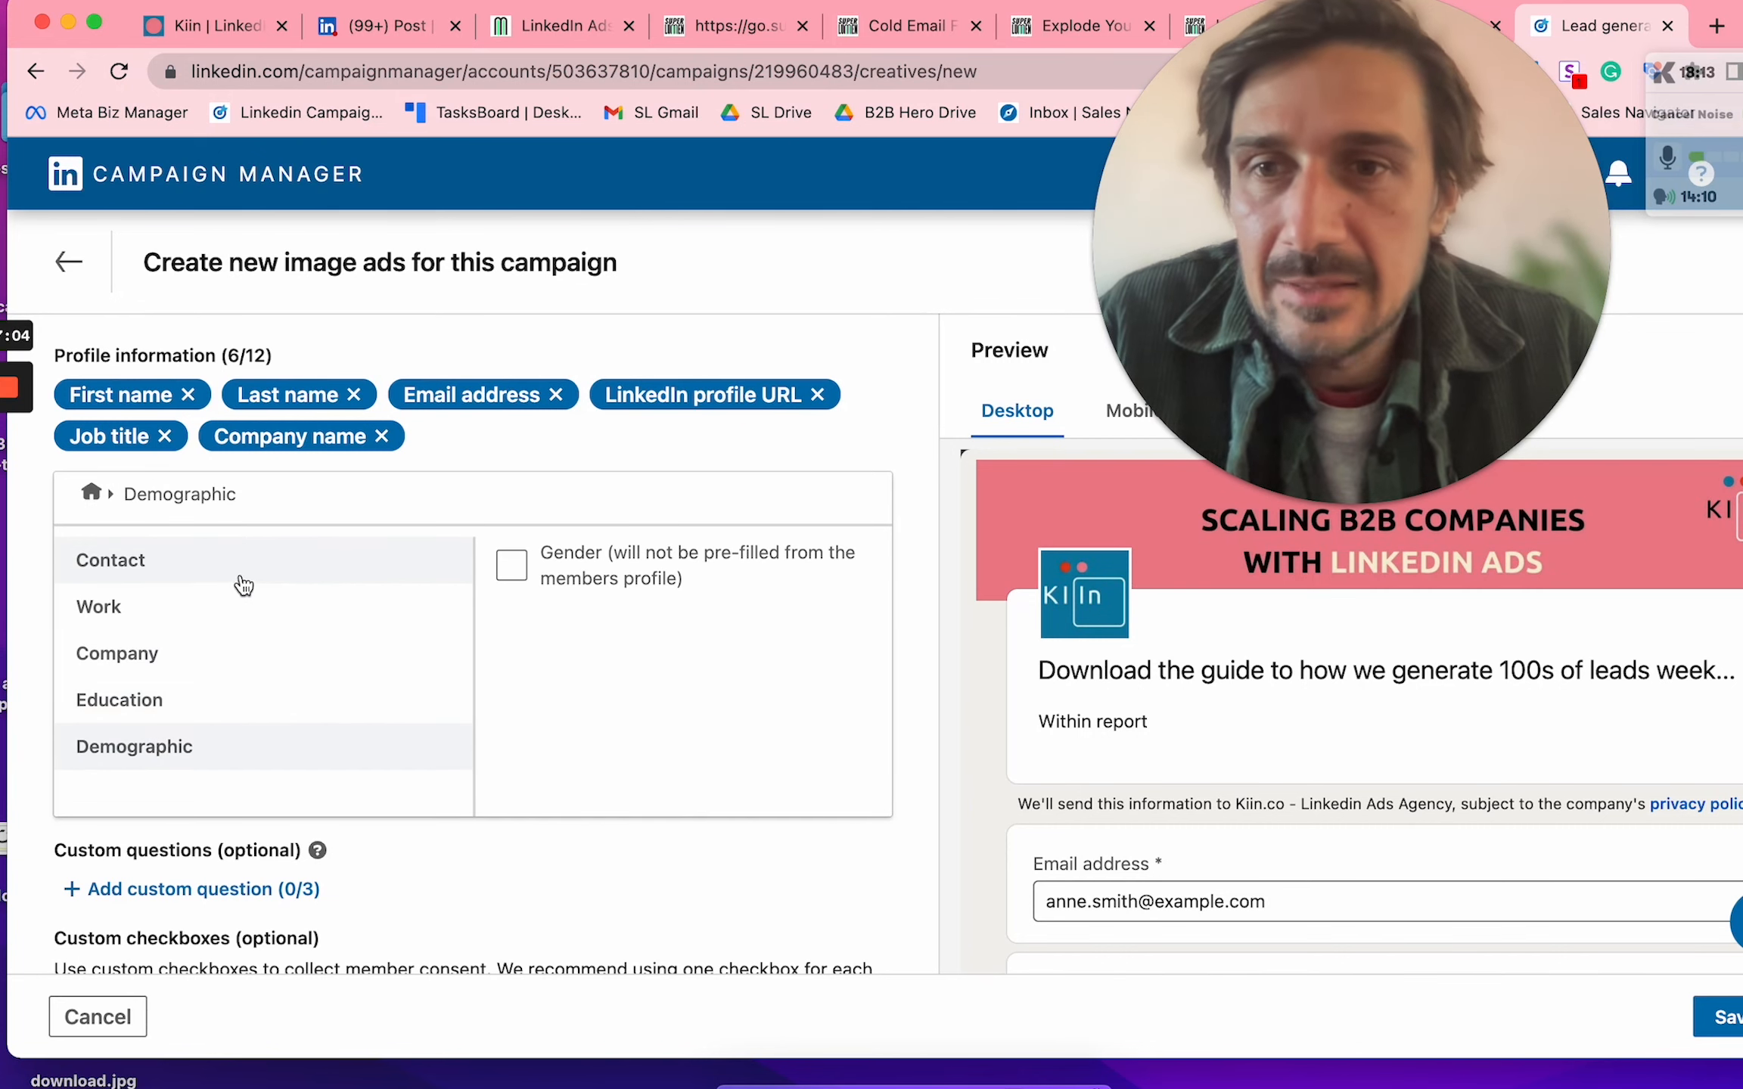
# Step: Add phone number from the contact fields to the form's requested profile information
pyautogui.click(241, 575)
pyautogui.scroll(-1, 529, 734)
pyautogui.scroll(-3, 533, 732)
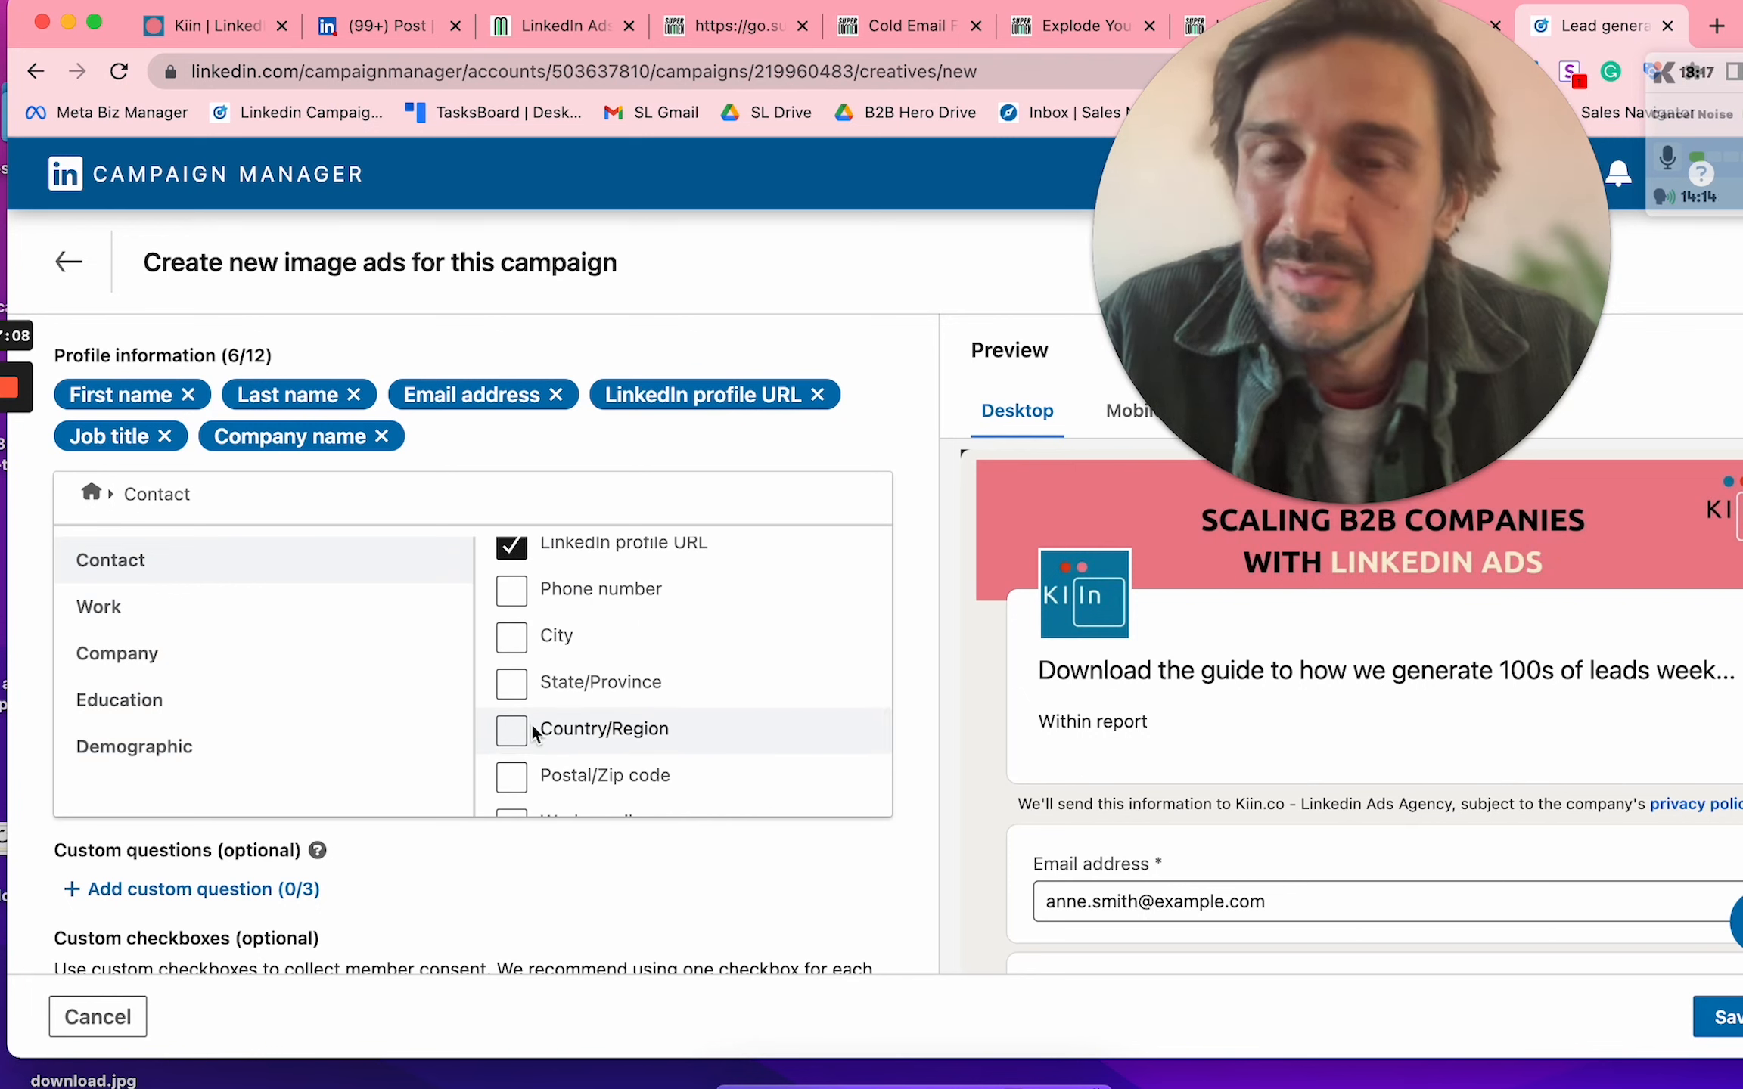
pyautogui.scroll(3, 534, 711)
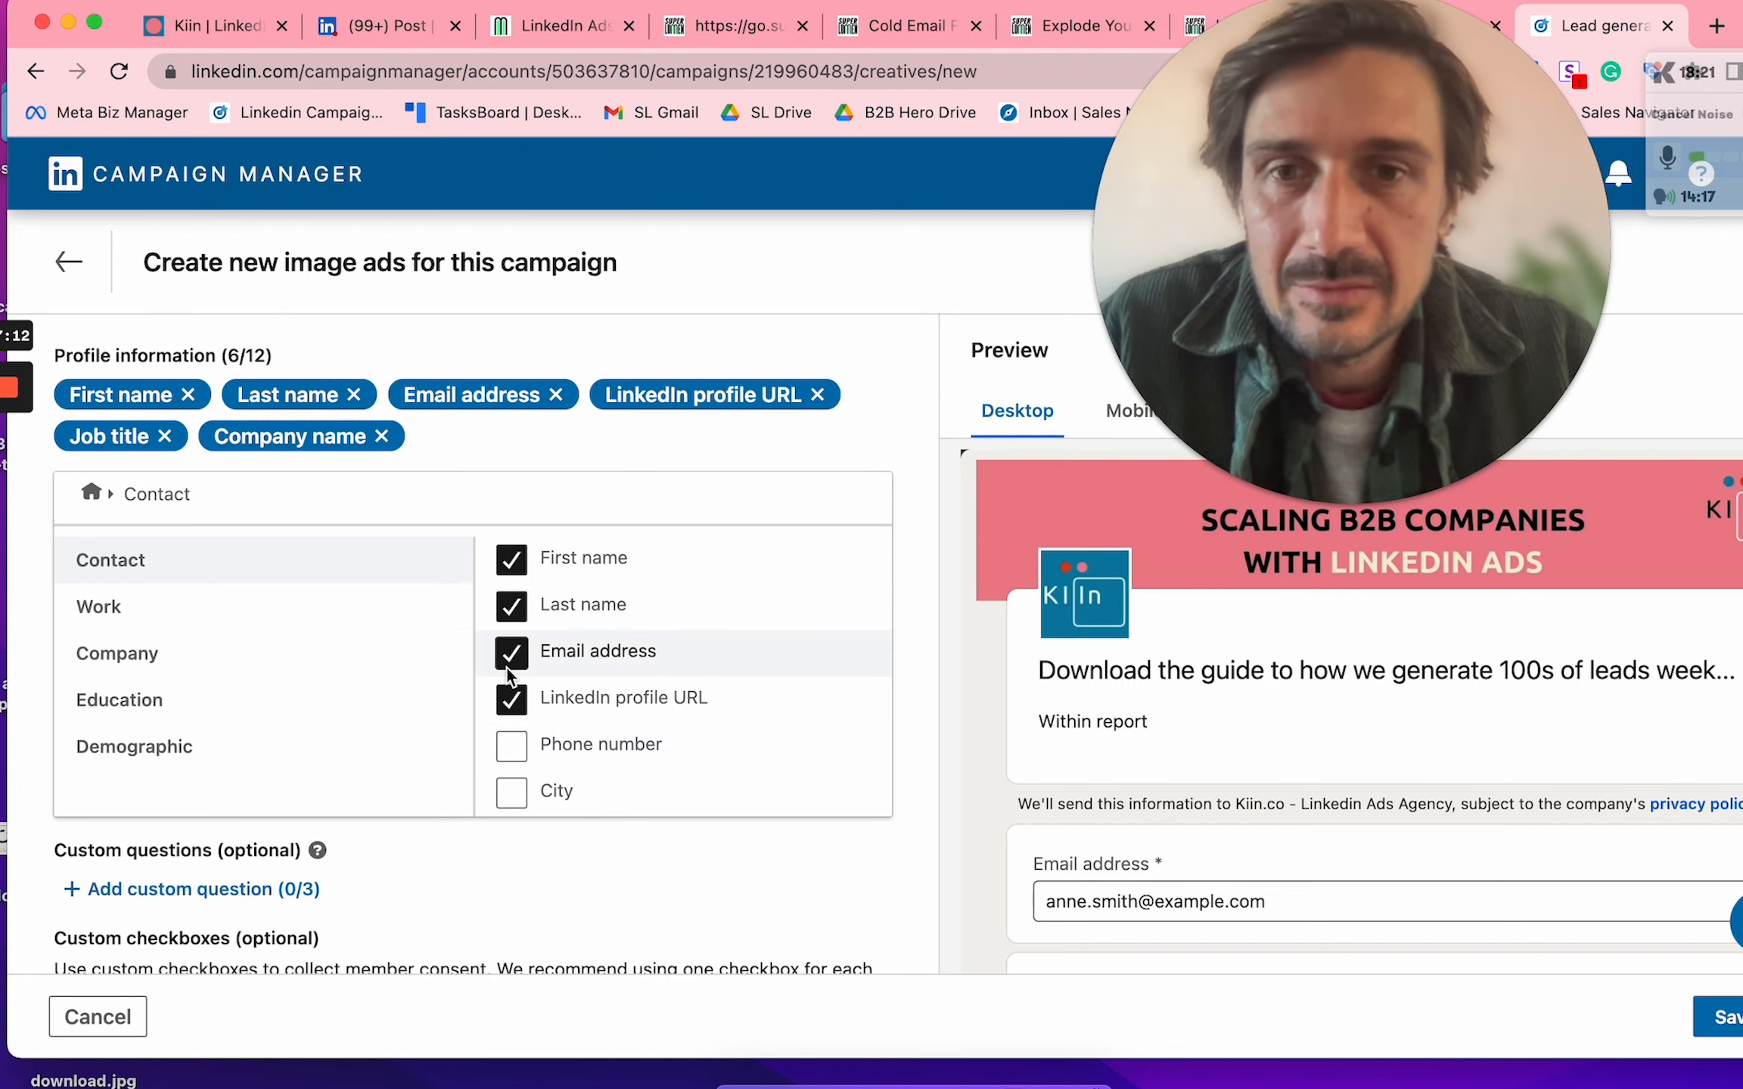
pyautogui.scroll(-5, 512, 739)
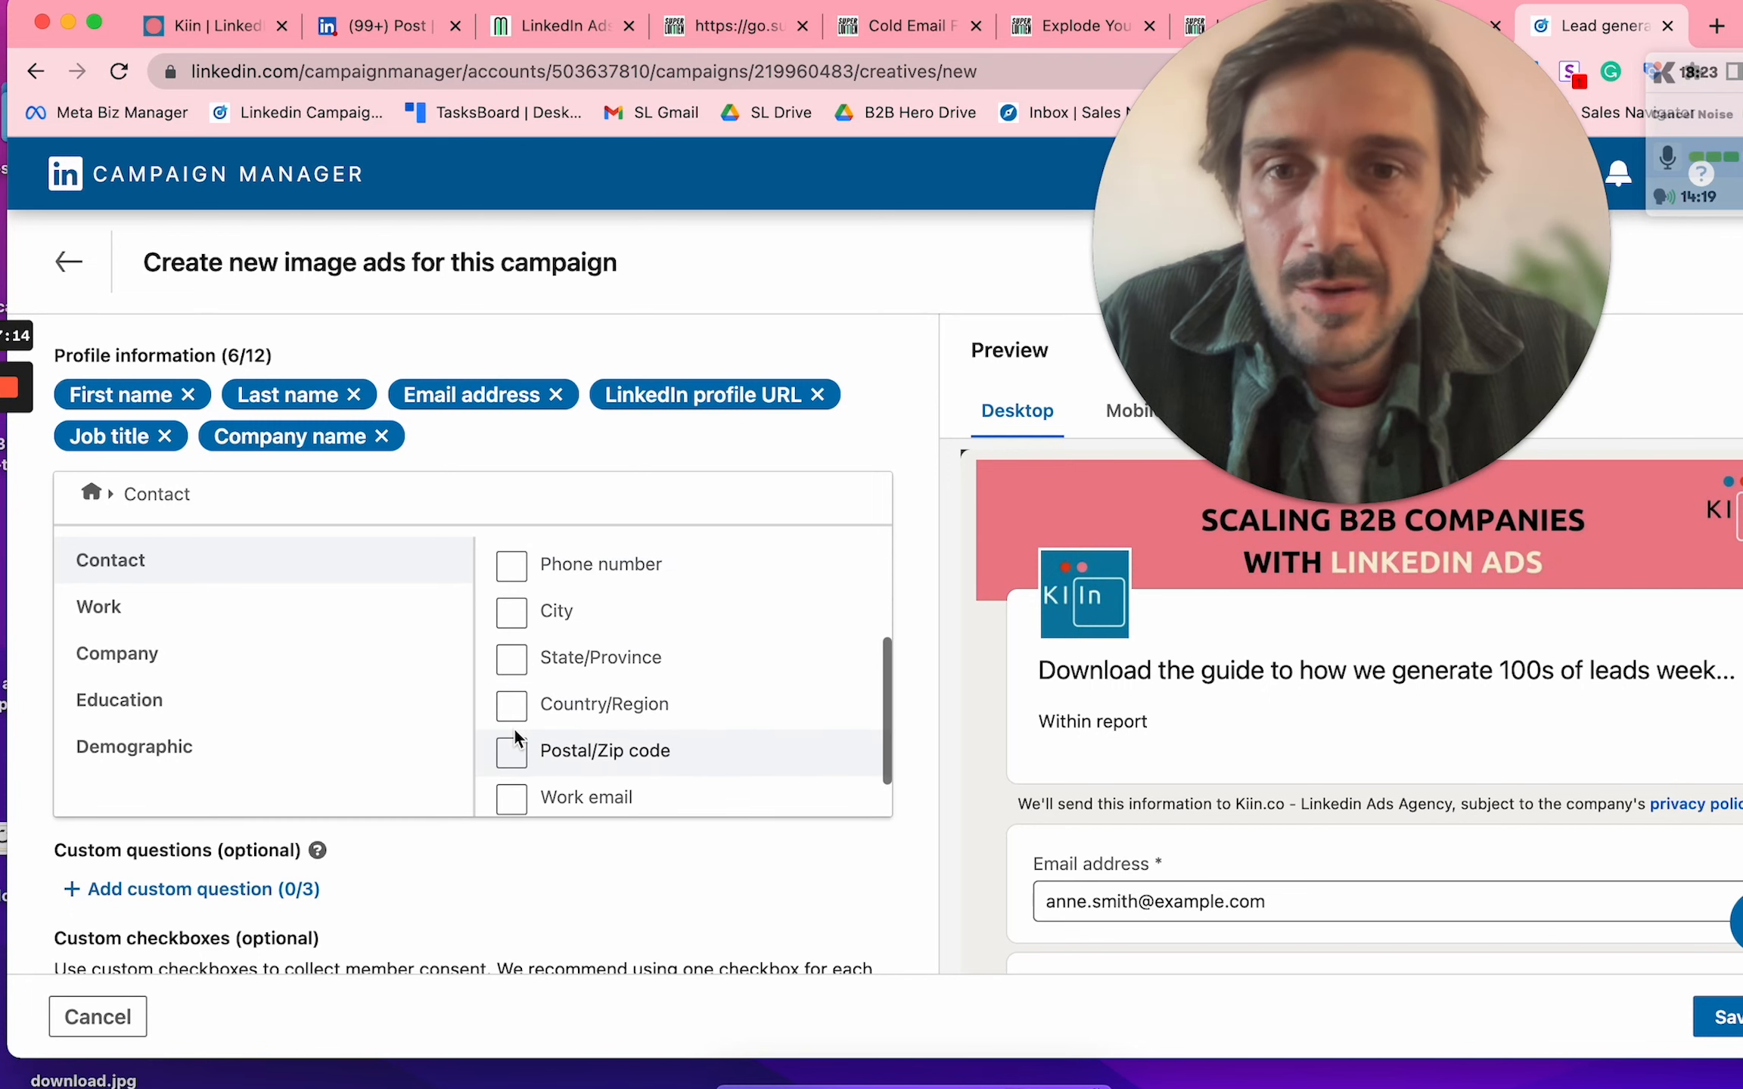
pyautogui.click(531, 573)
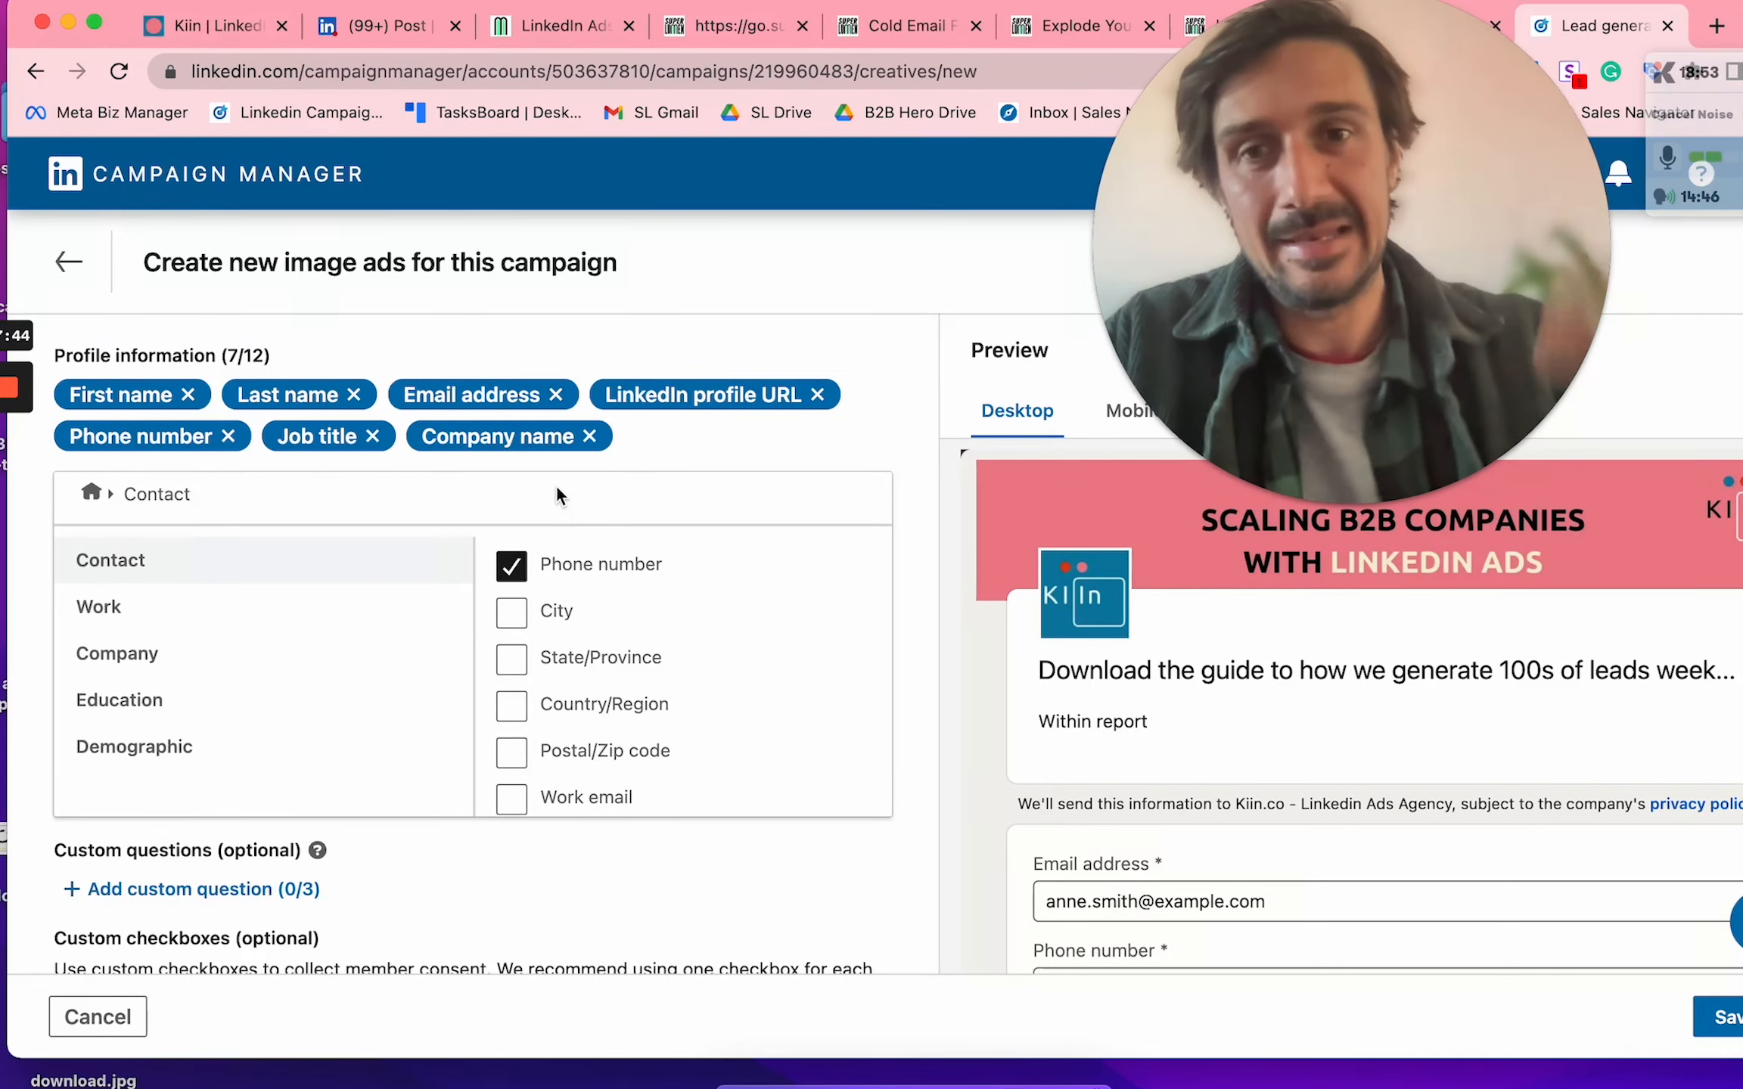
# Step: Check the work, company, education and demographic field options and the custom question and checkbox options
pyautogui.scroll(-1, 587, 648)
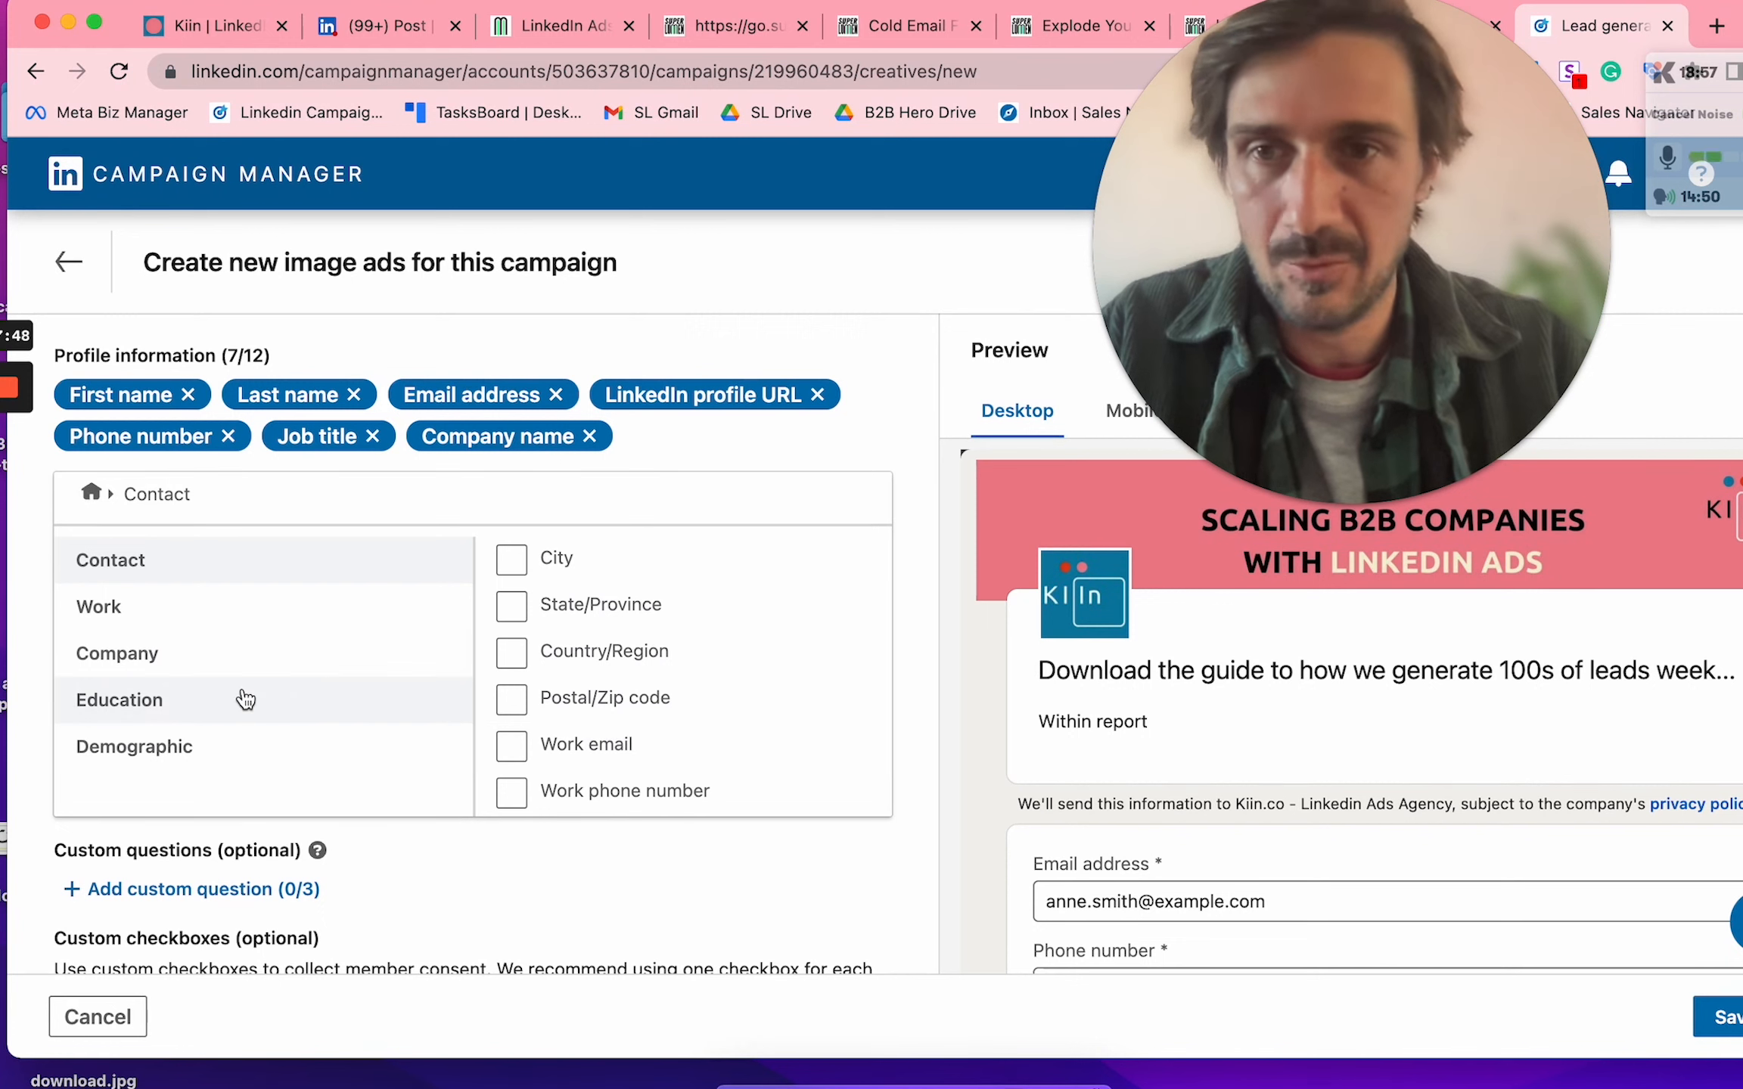
pyautogui.click(222, 620)
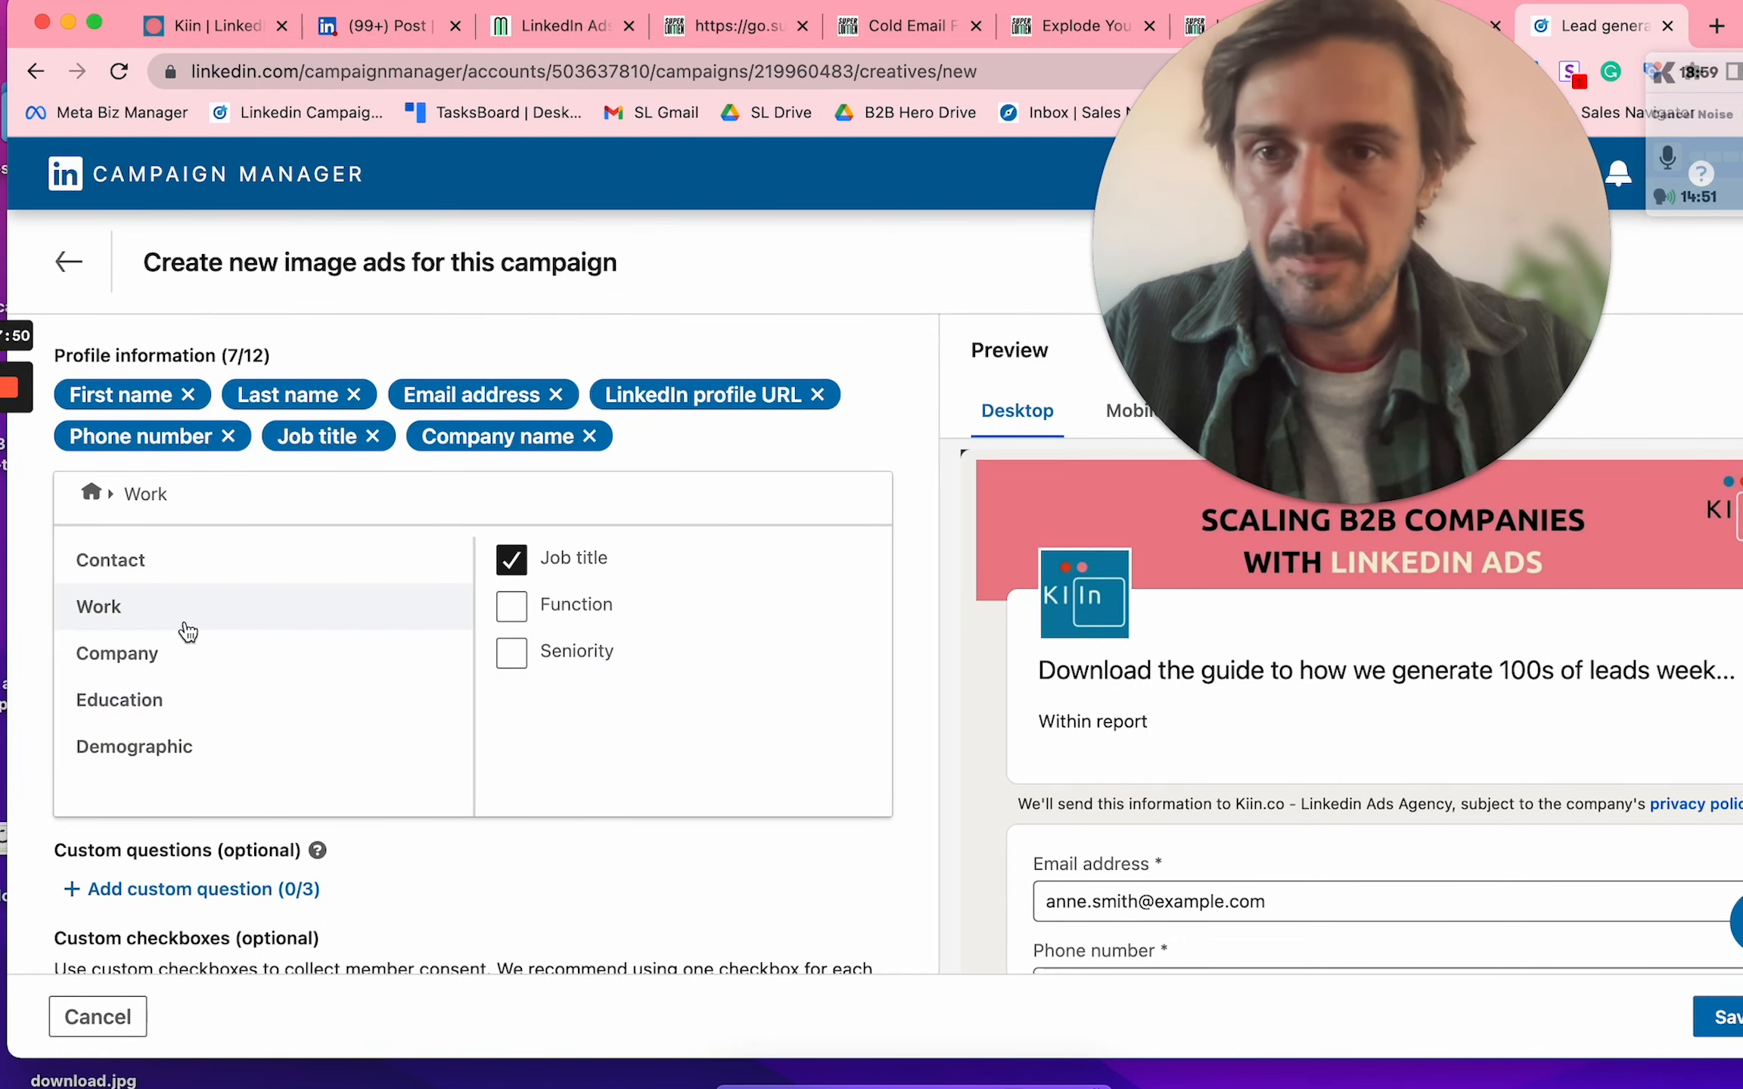
pyautogui.click(336, 654)
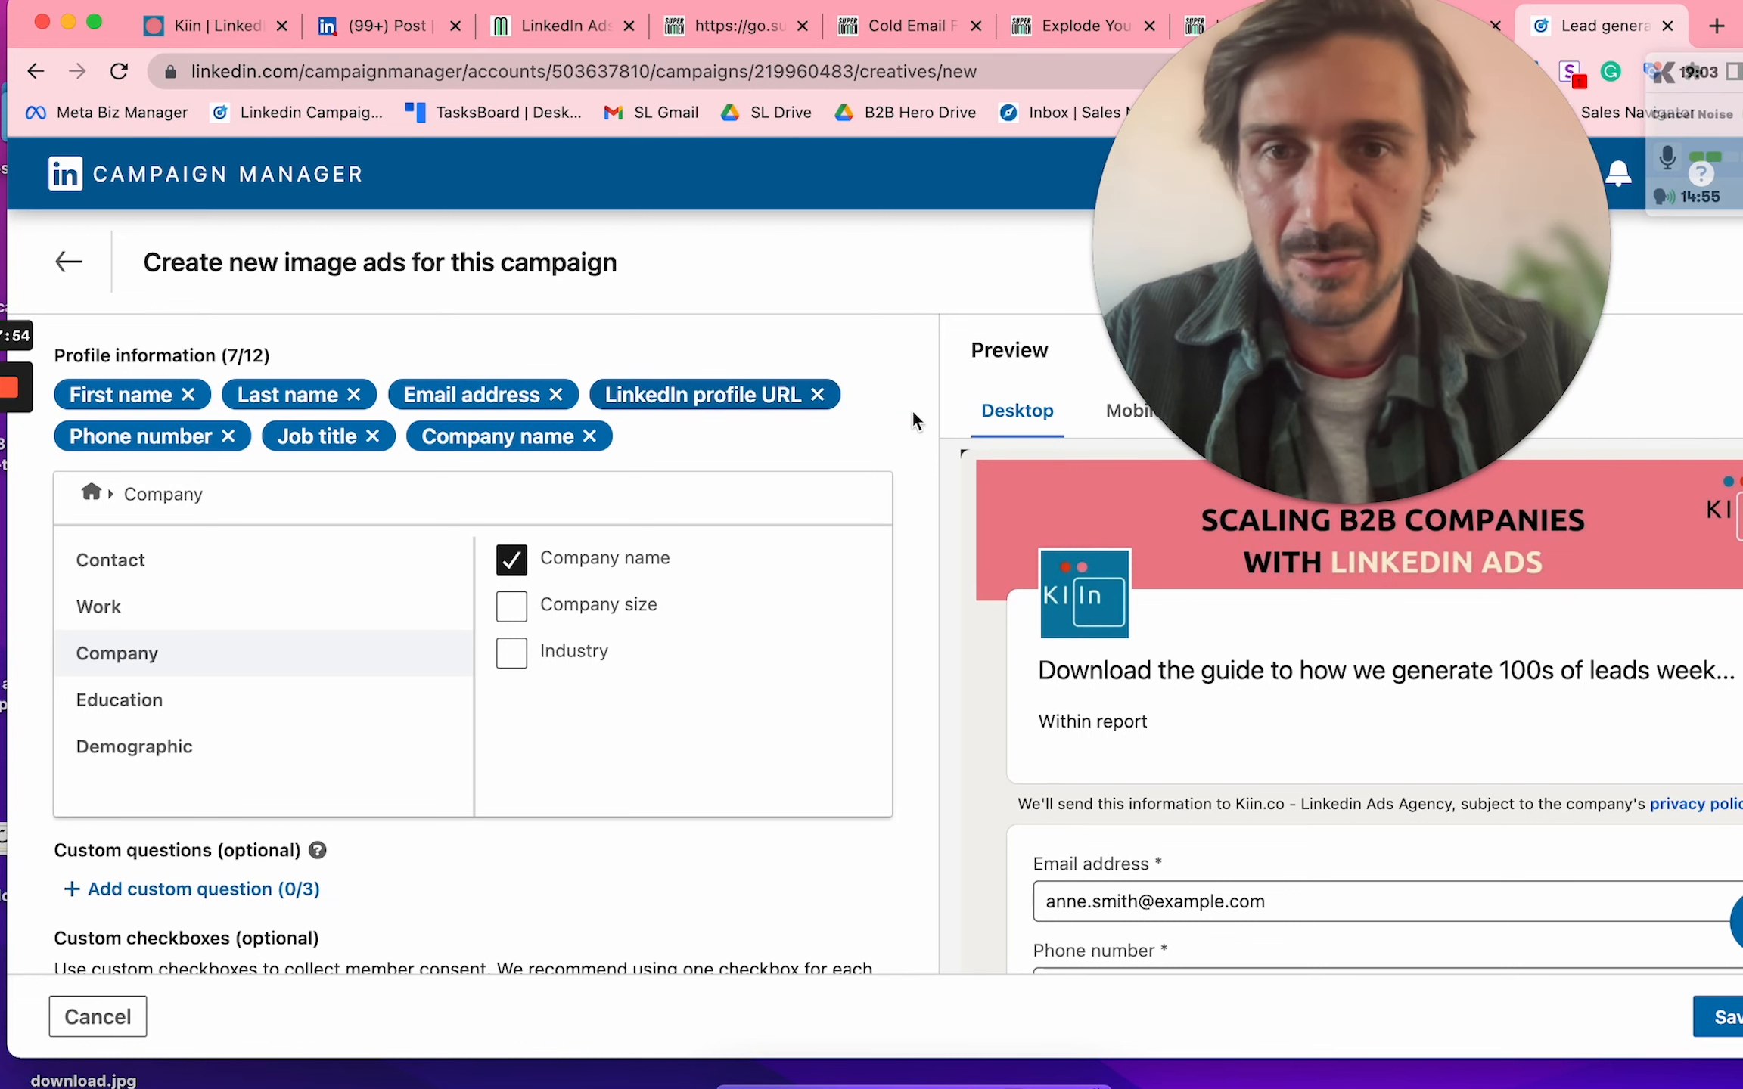
pyautogui.click(233, 702)
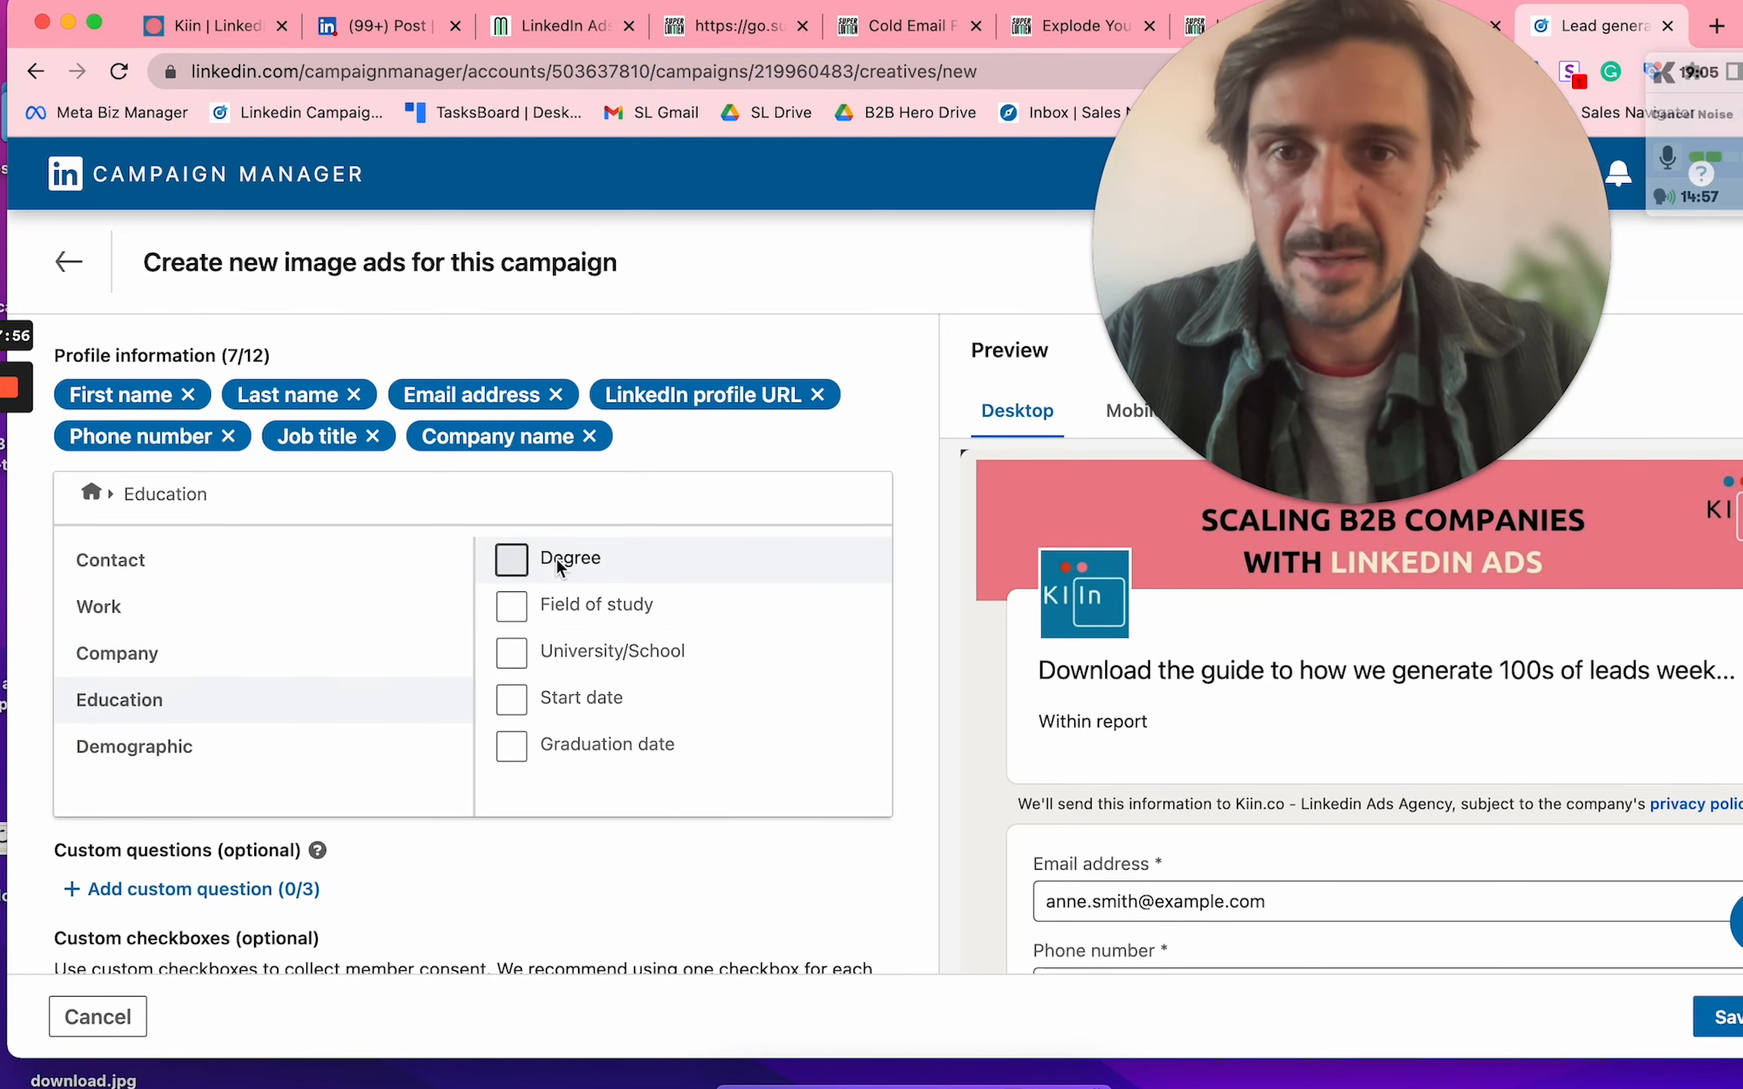
pyautogui.click(303, 747)
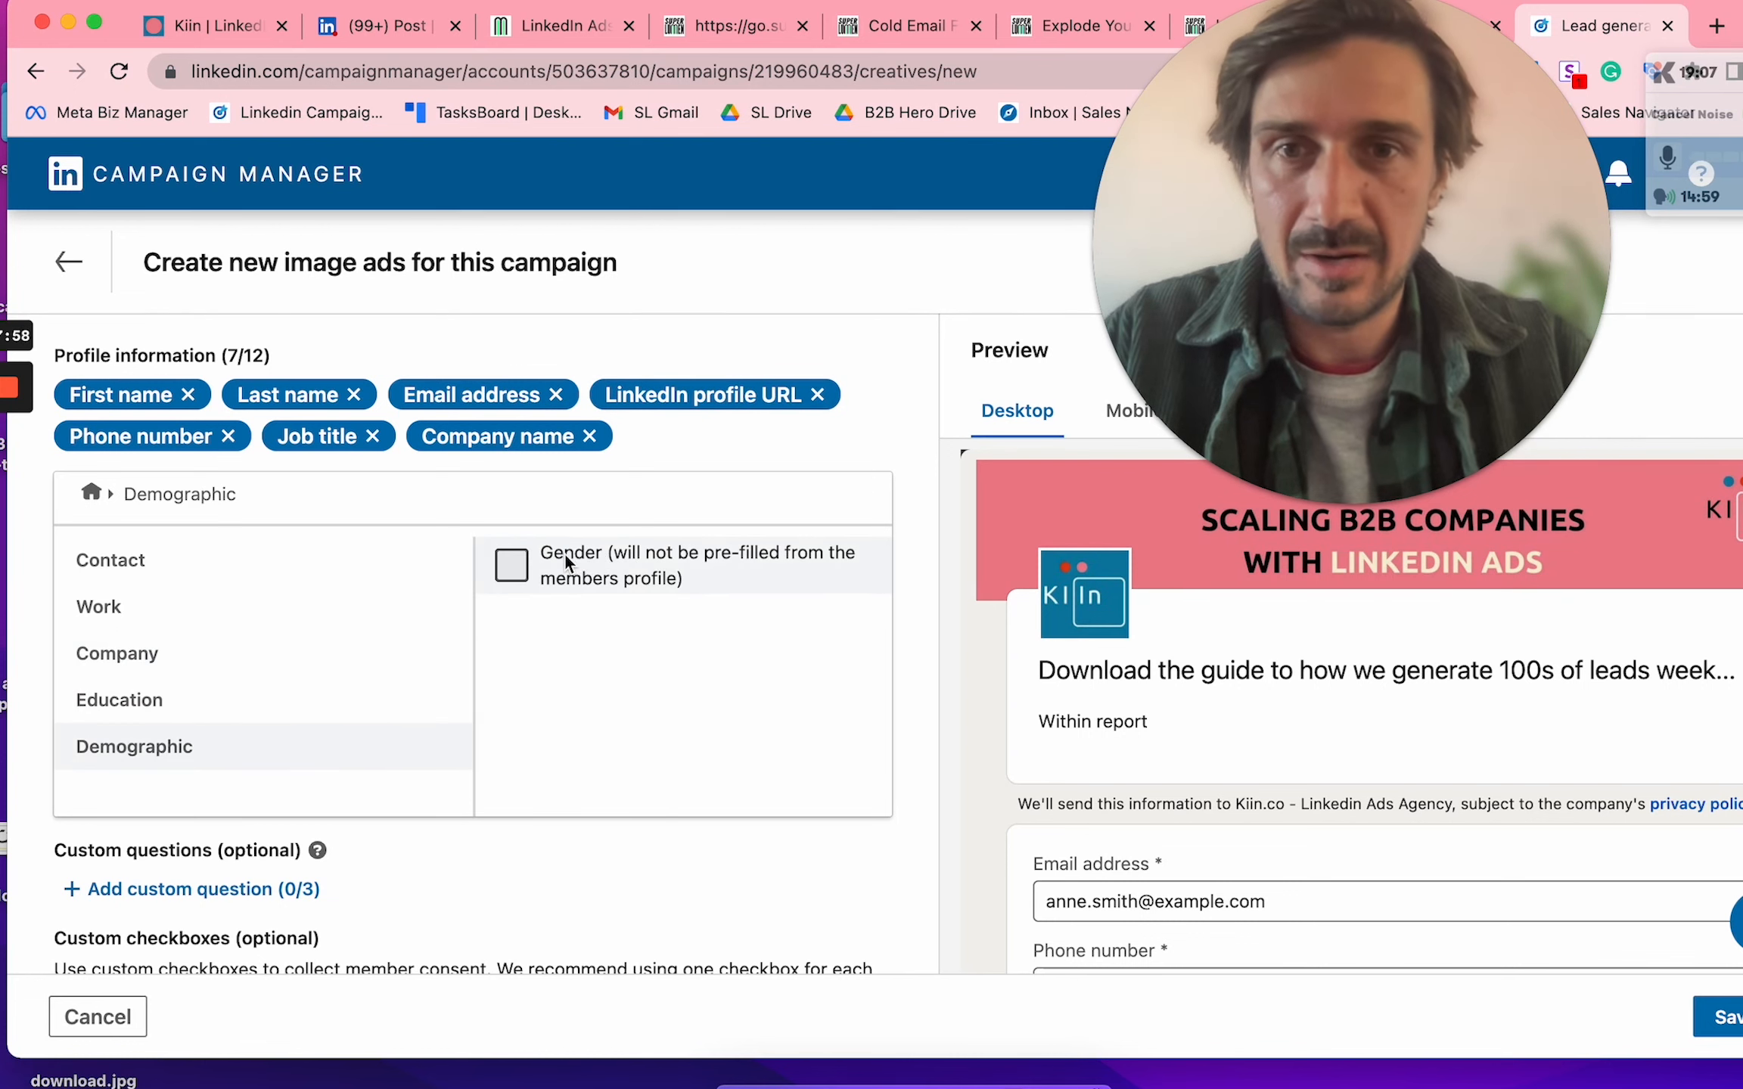
pyautogui.scroll(-3, 416, 689)
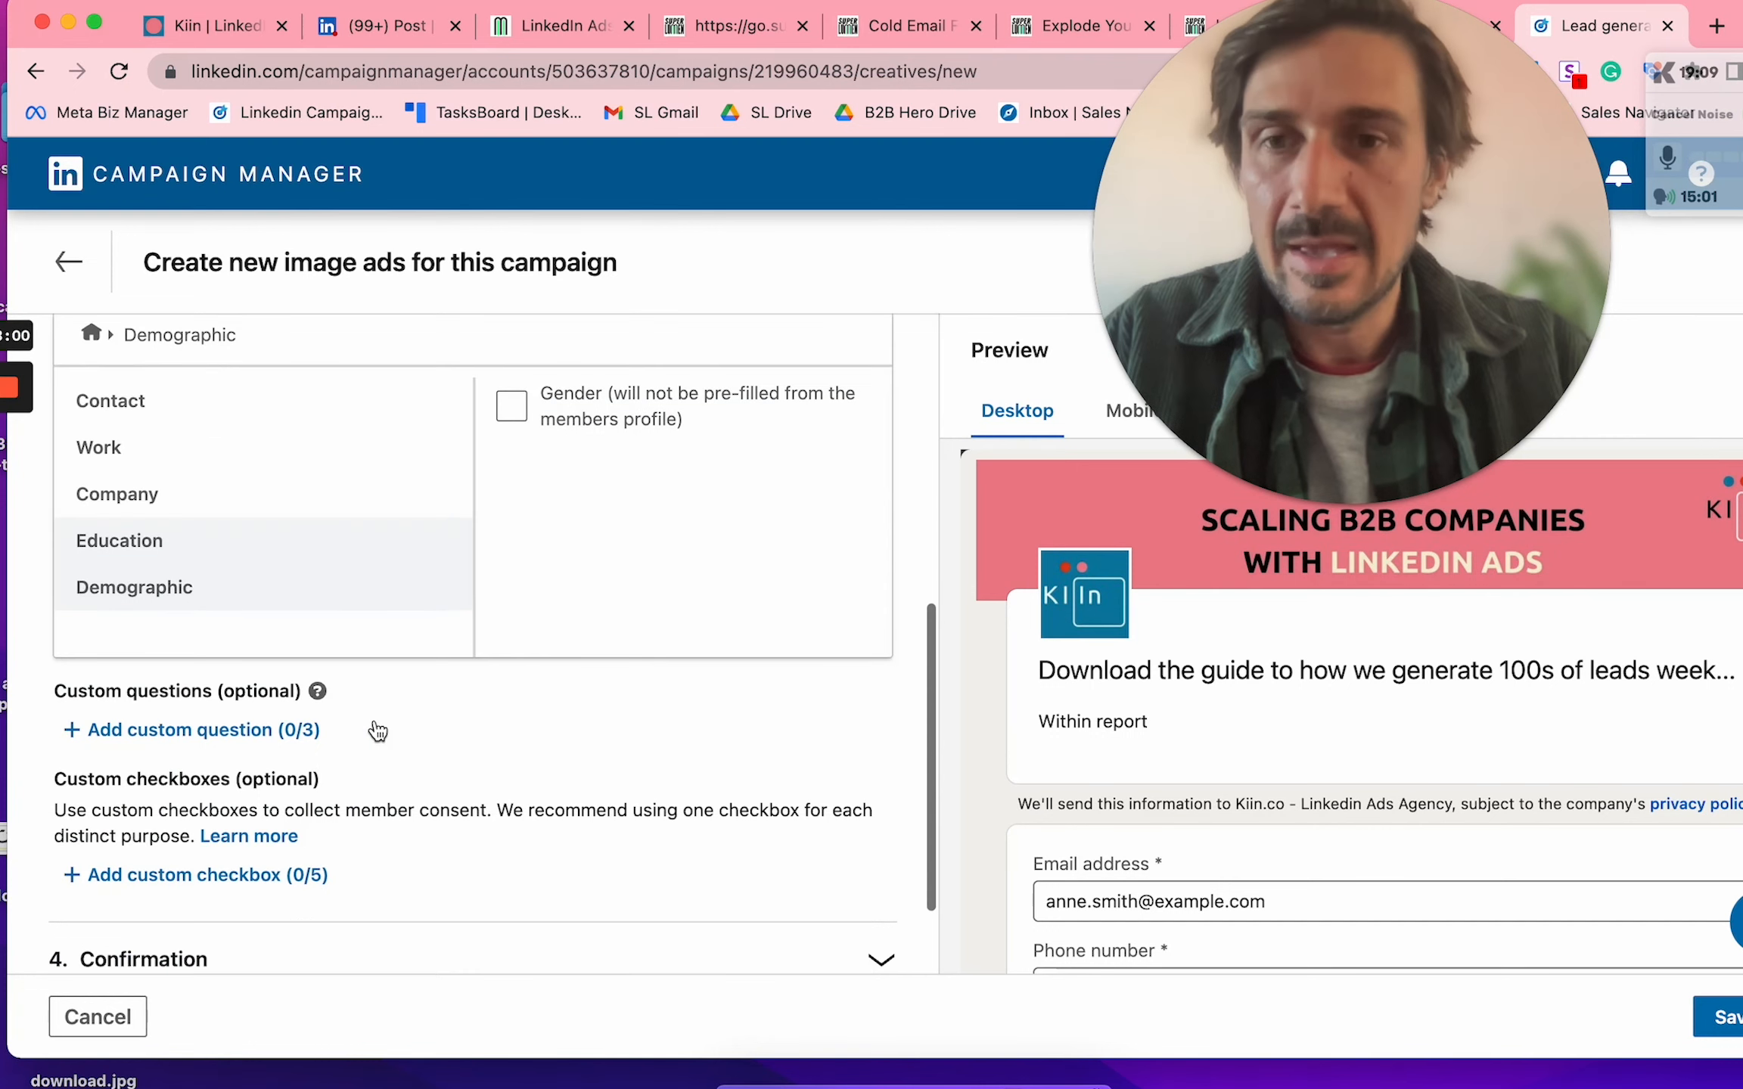
# Step: Remove phone number from the form's requested profile information
pyautogui.scroll(1, 654, 711)
pyautogui.scroll(2, 655, 707)
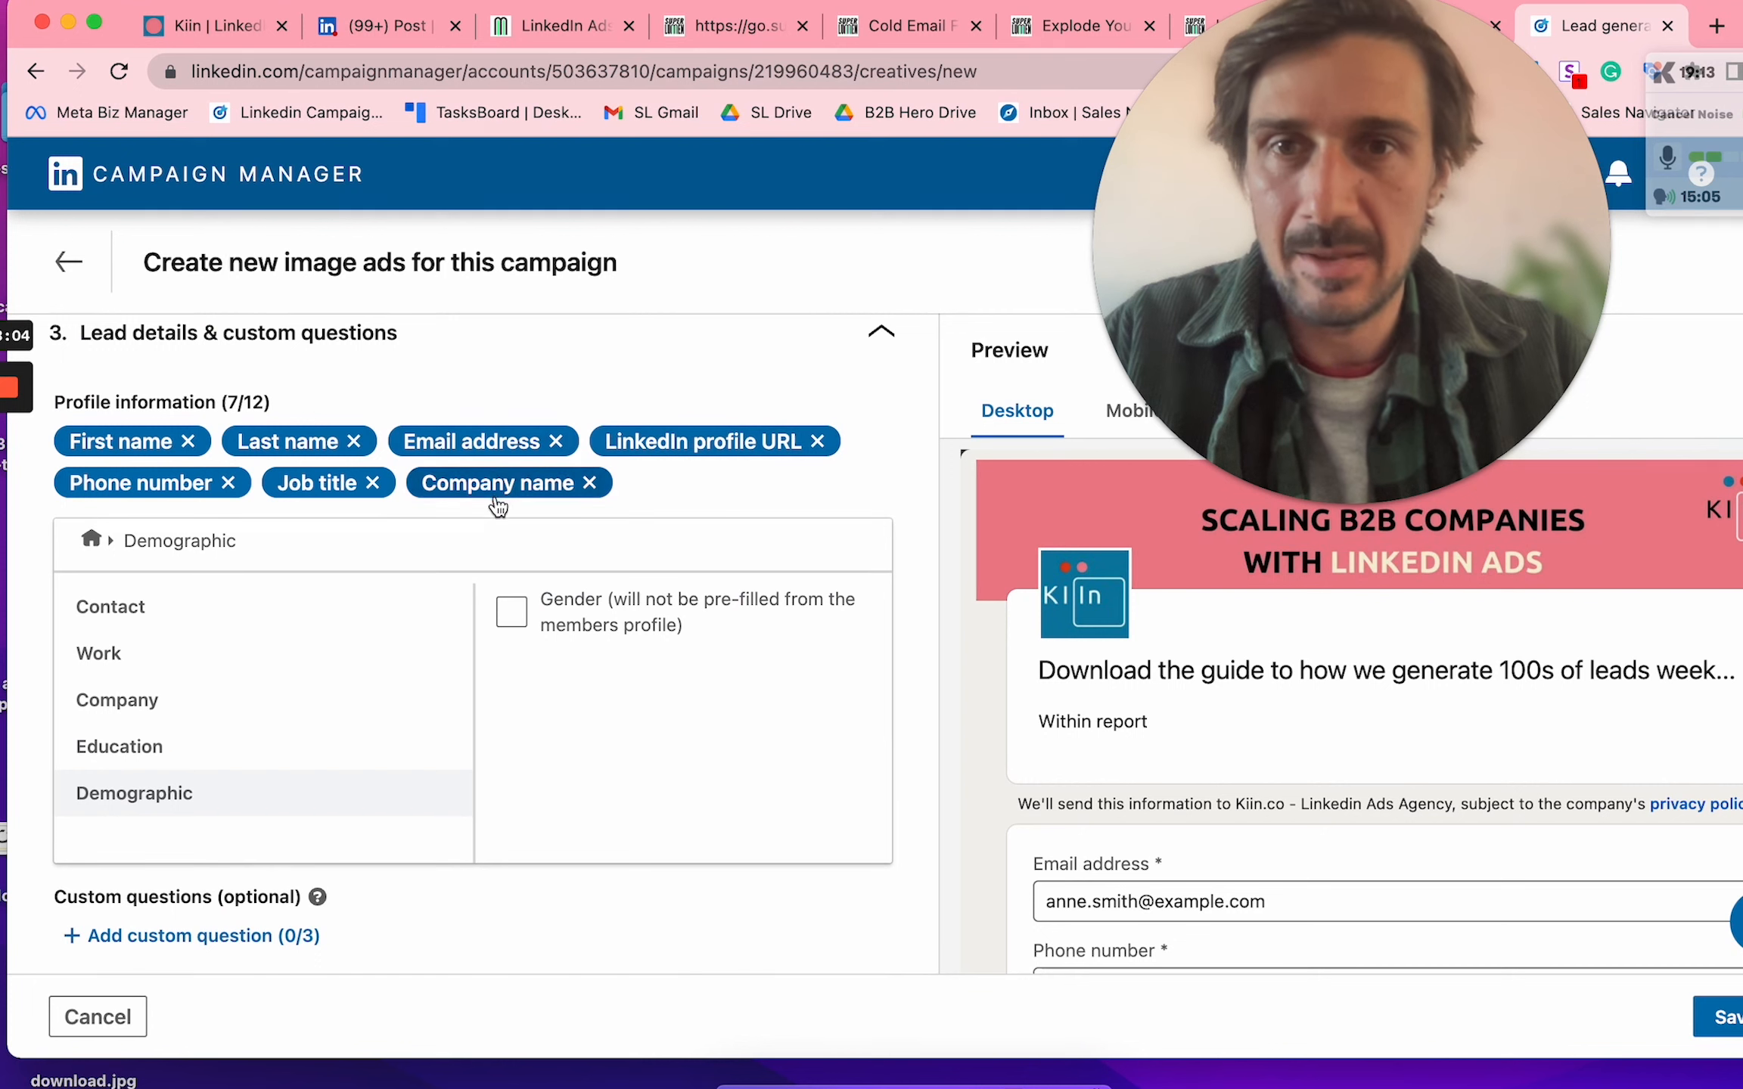
pyautogui.click(228, 484)
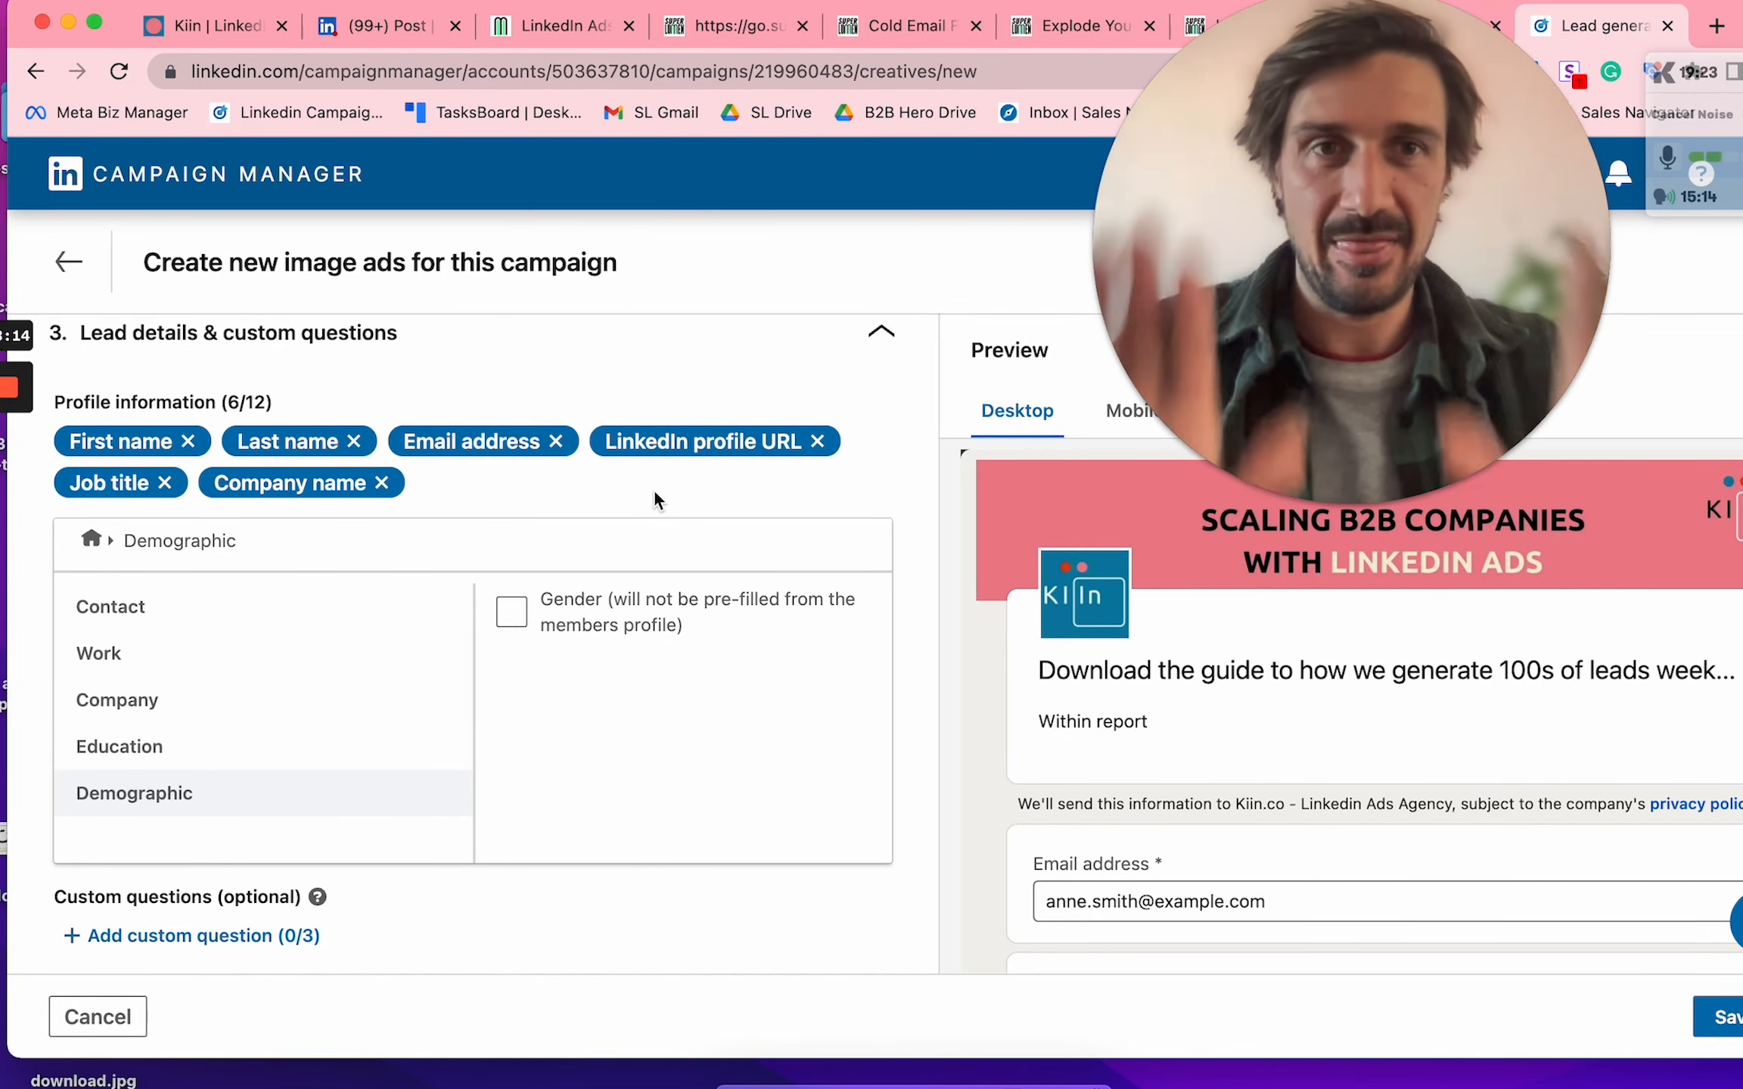
# Step: Enter "thanks for download downlaod now with" as the thank-you message in the form's confirmation section
pyautogui.scroll(-5, 634, 757)
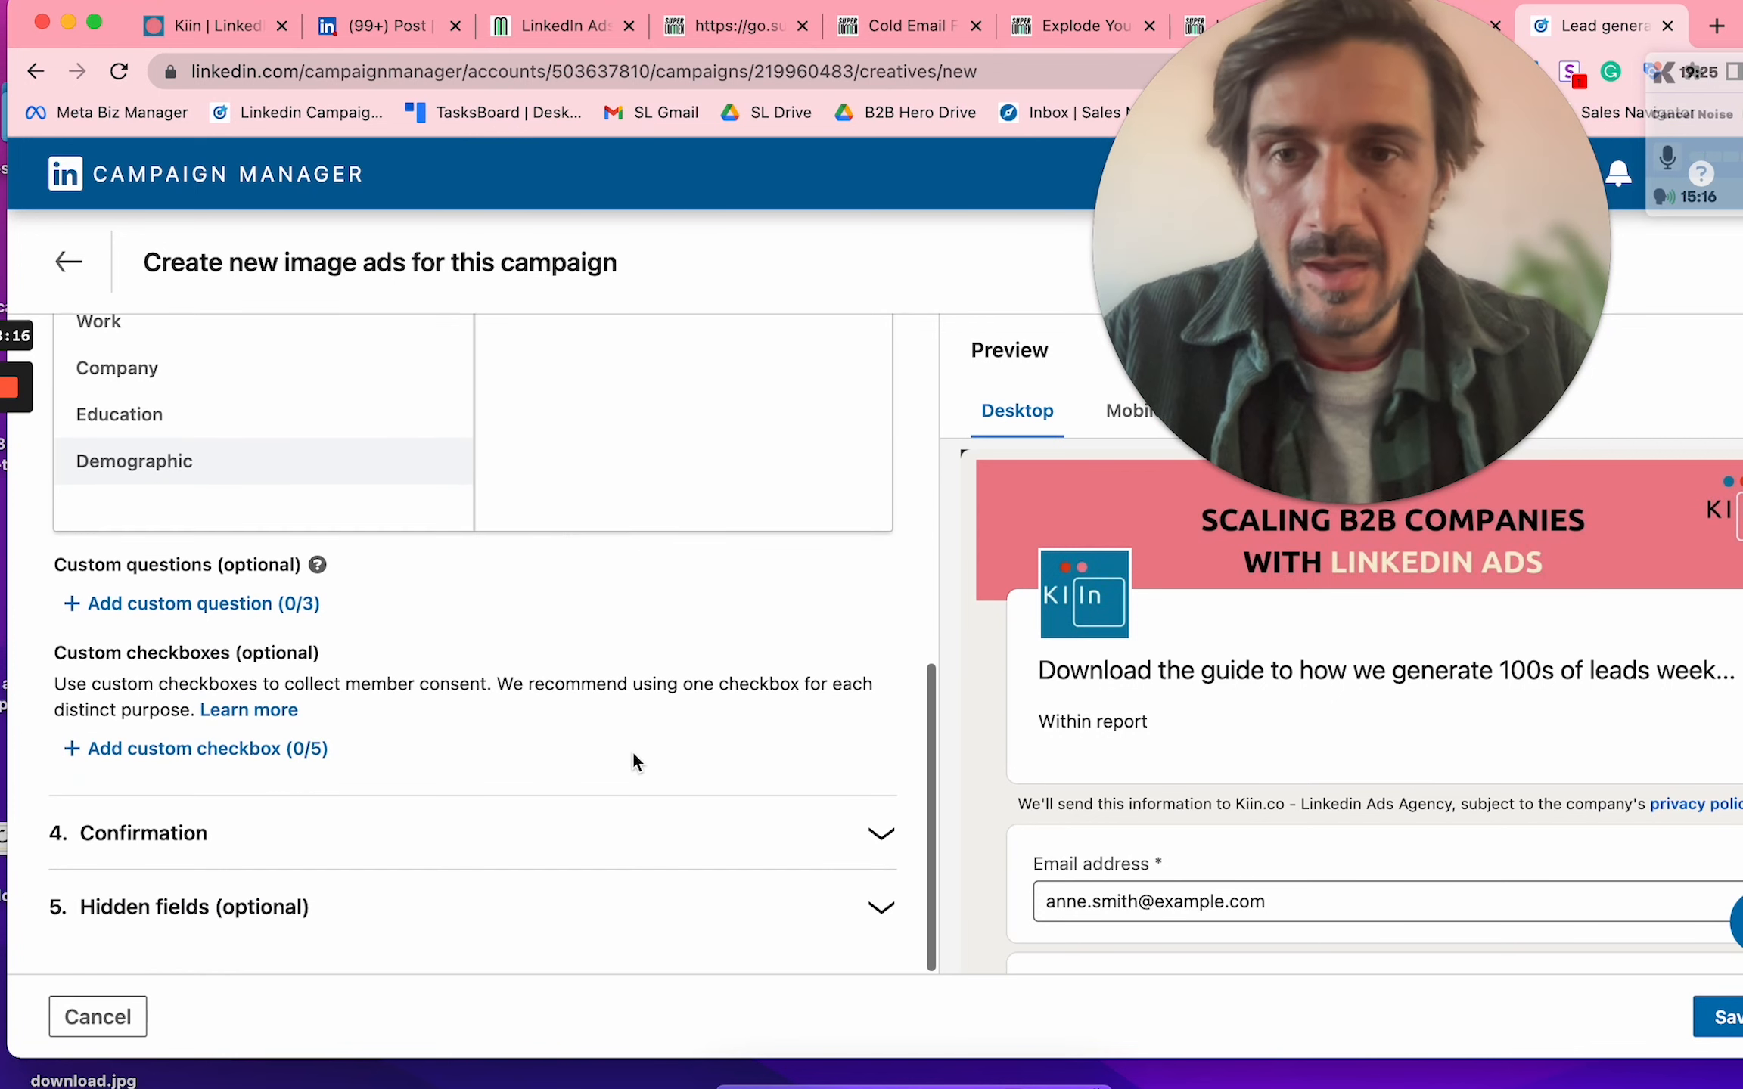
pyautogui.click(535, 828)
pyautogui.click(279, 534)
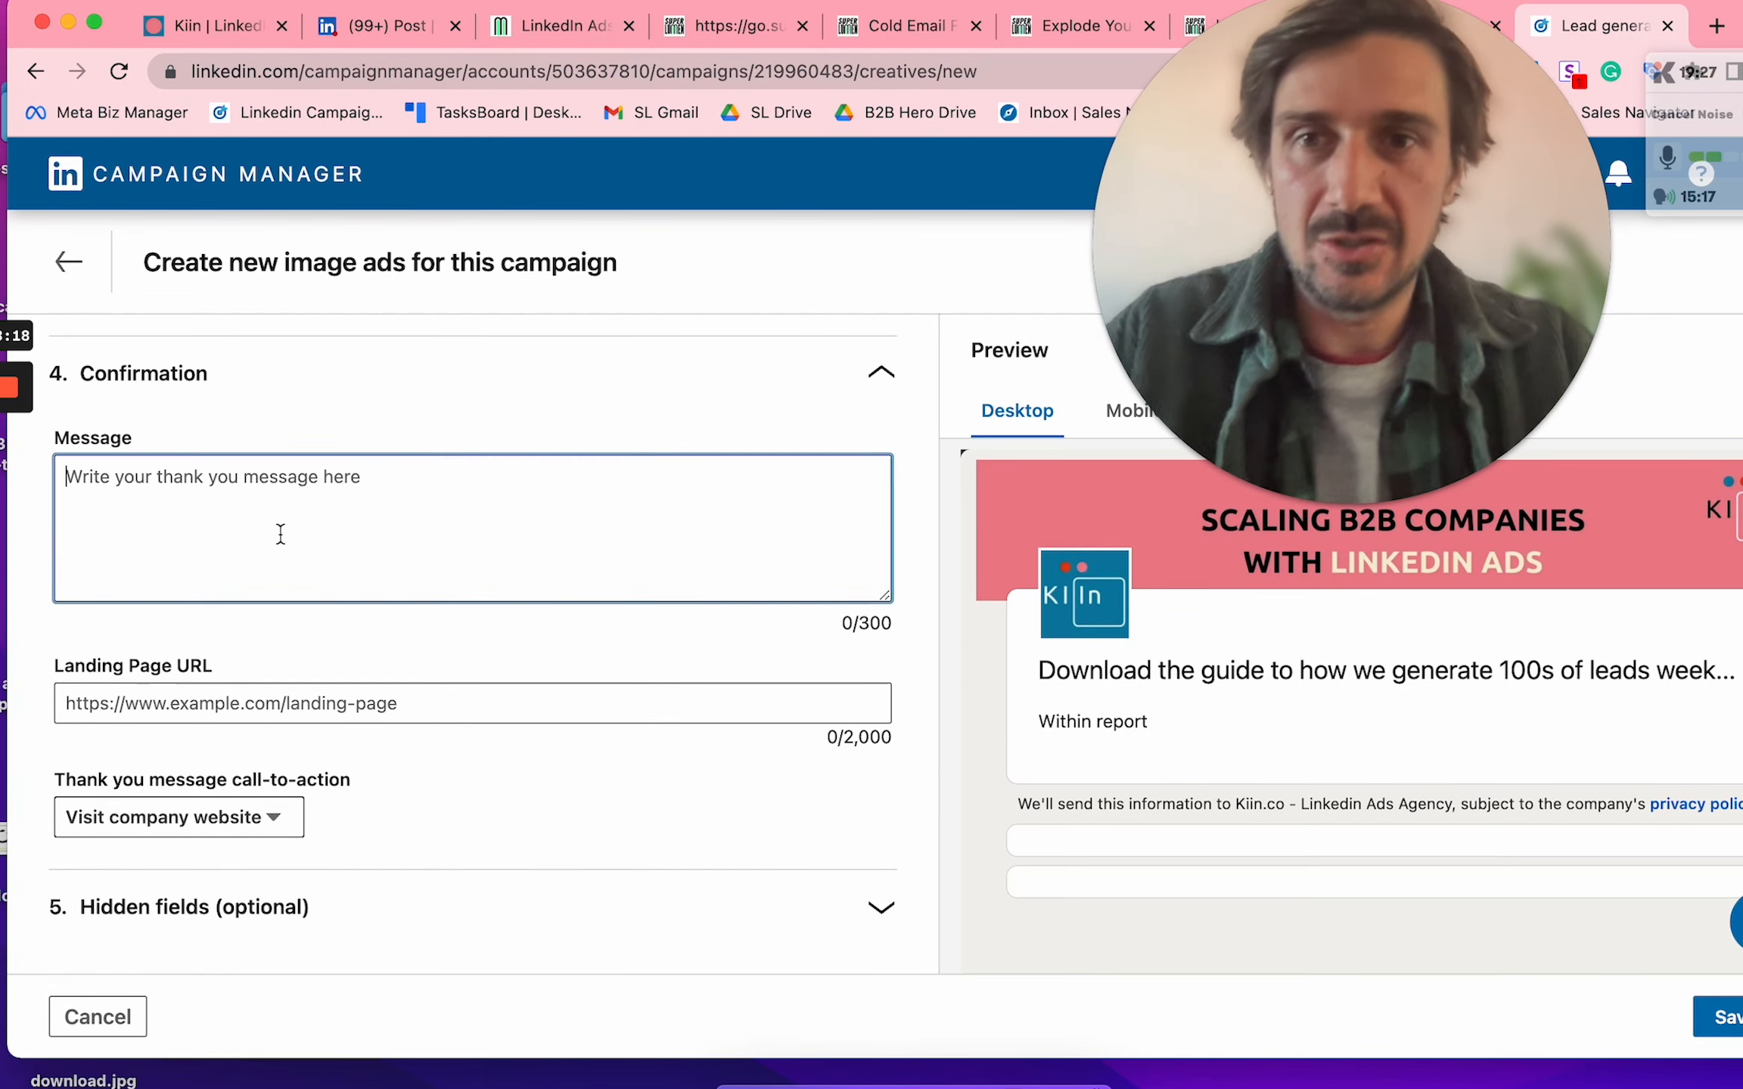
pyautogui.write('thanks fo')
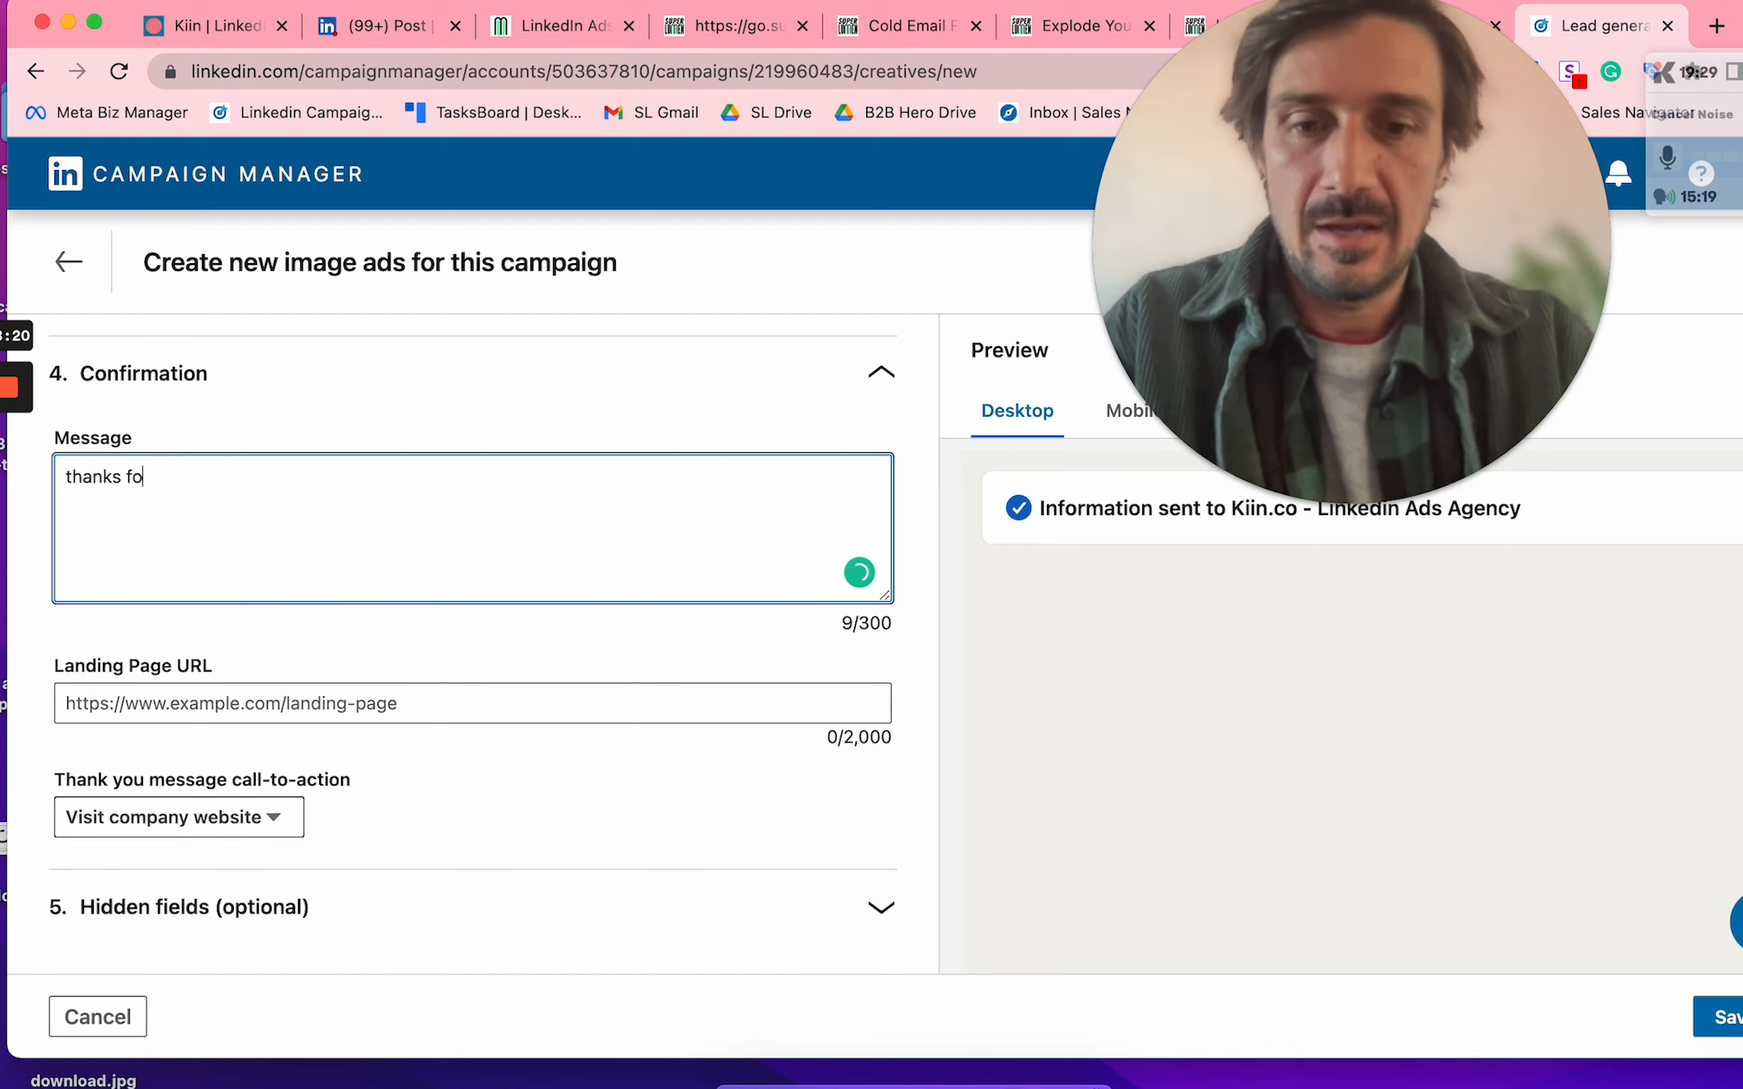
pyautogui.write('r down')
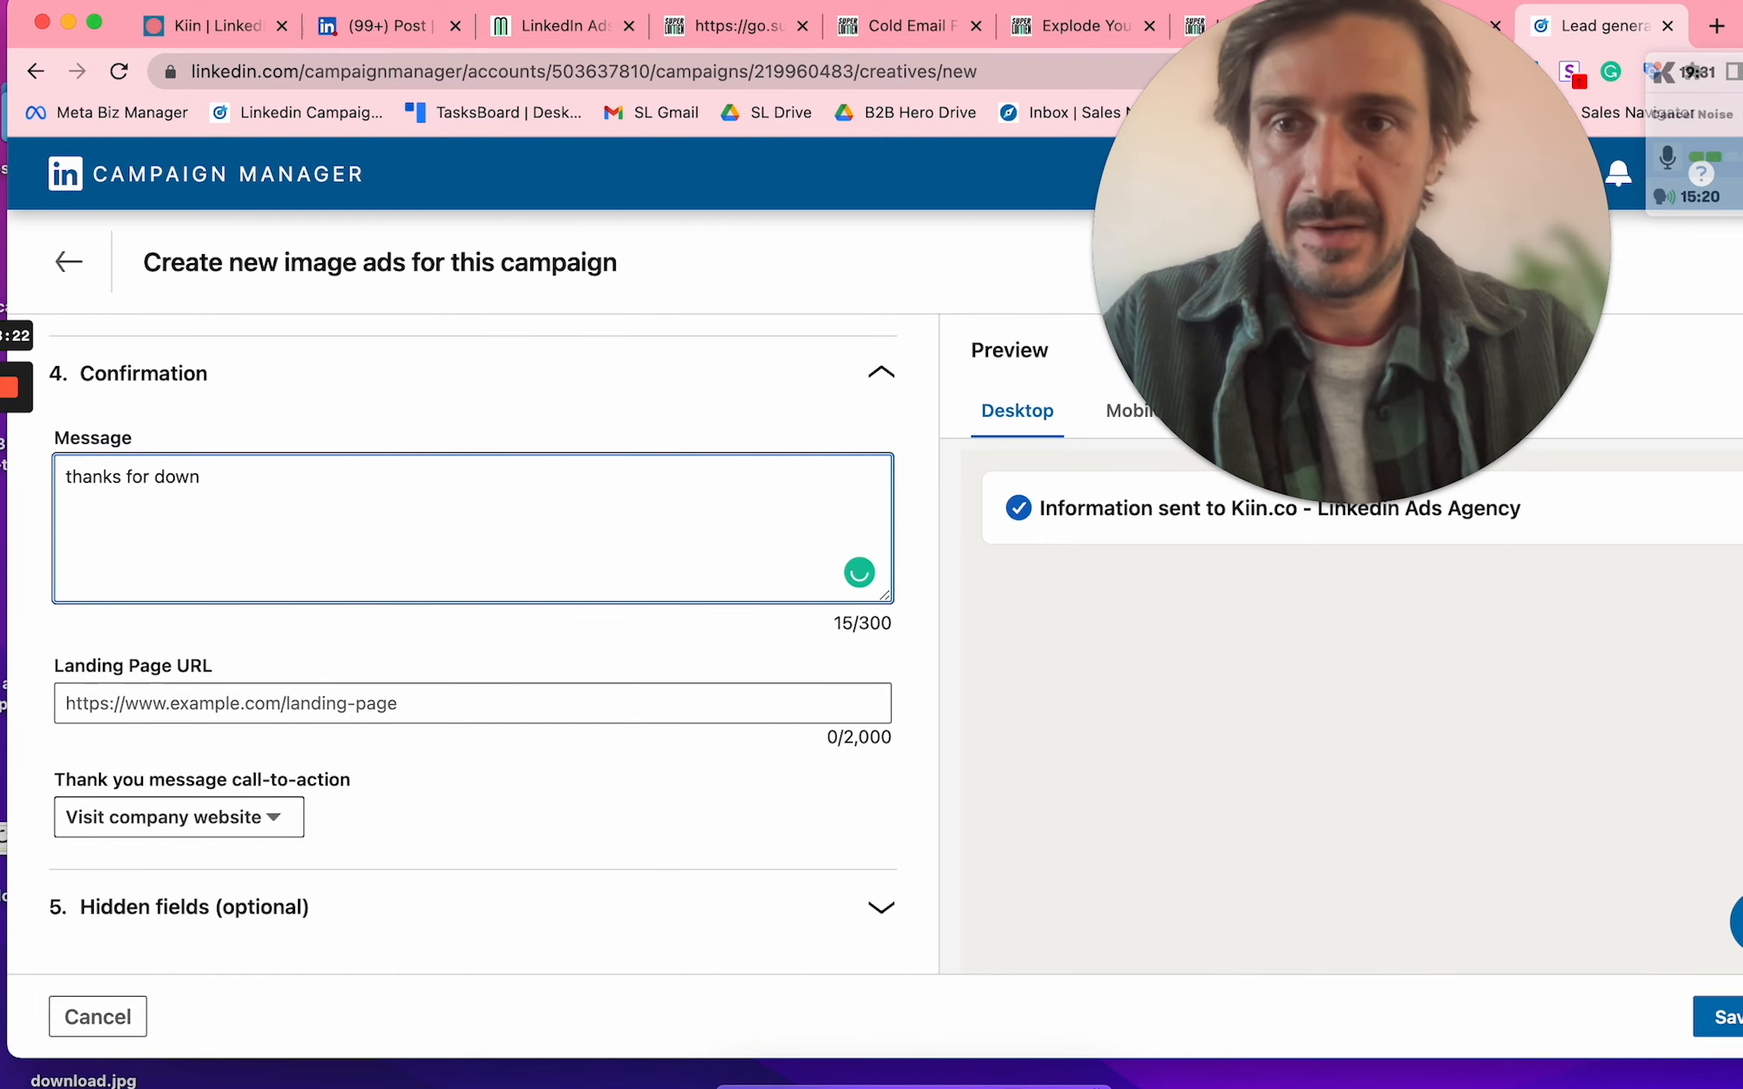
pyautogui.write('loa')
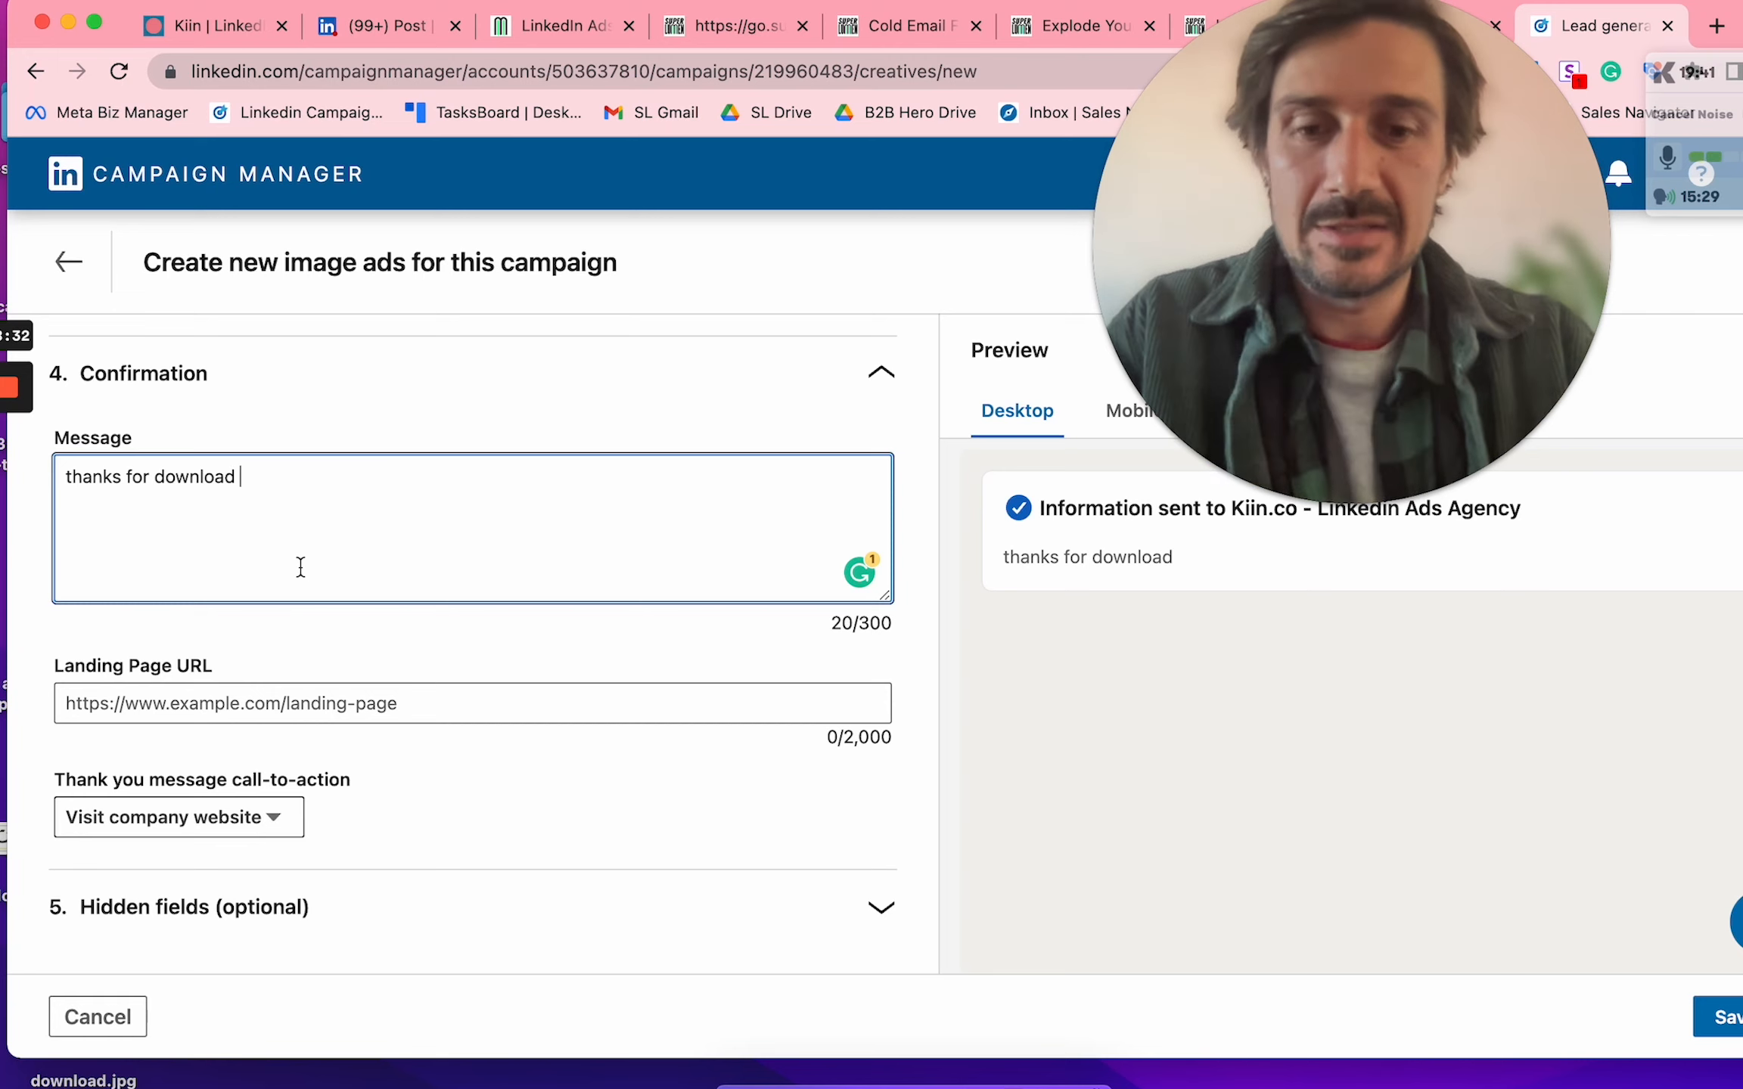
pyautogui.write('downlaod now with')
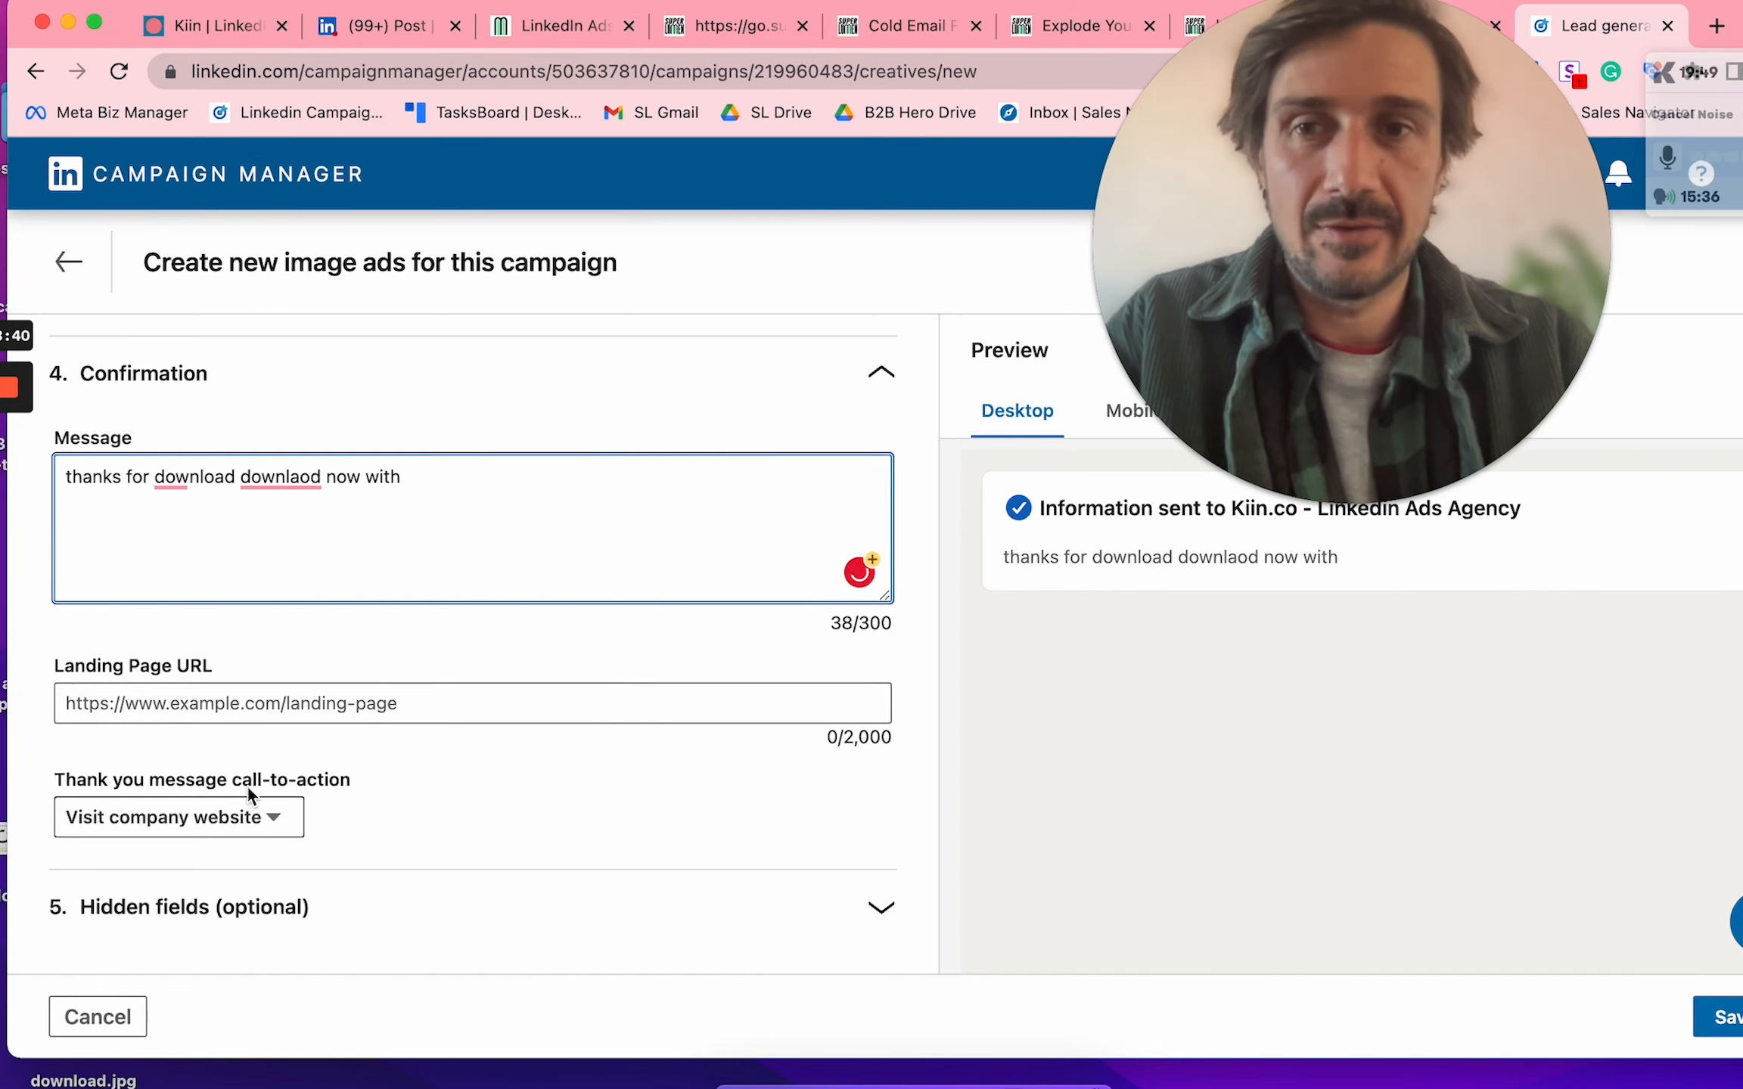
# Step: Inspect the confirmation's landing page URL field and the available thank-you message call-to-action options
pyautogui.click(152, 706)
pyautogui.click(119, 779)
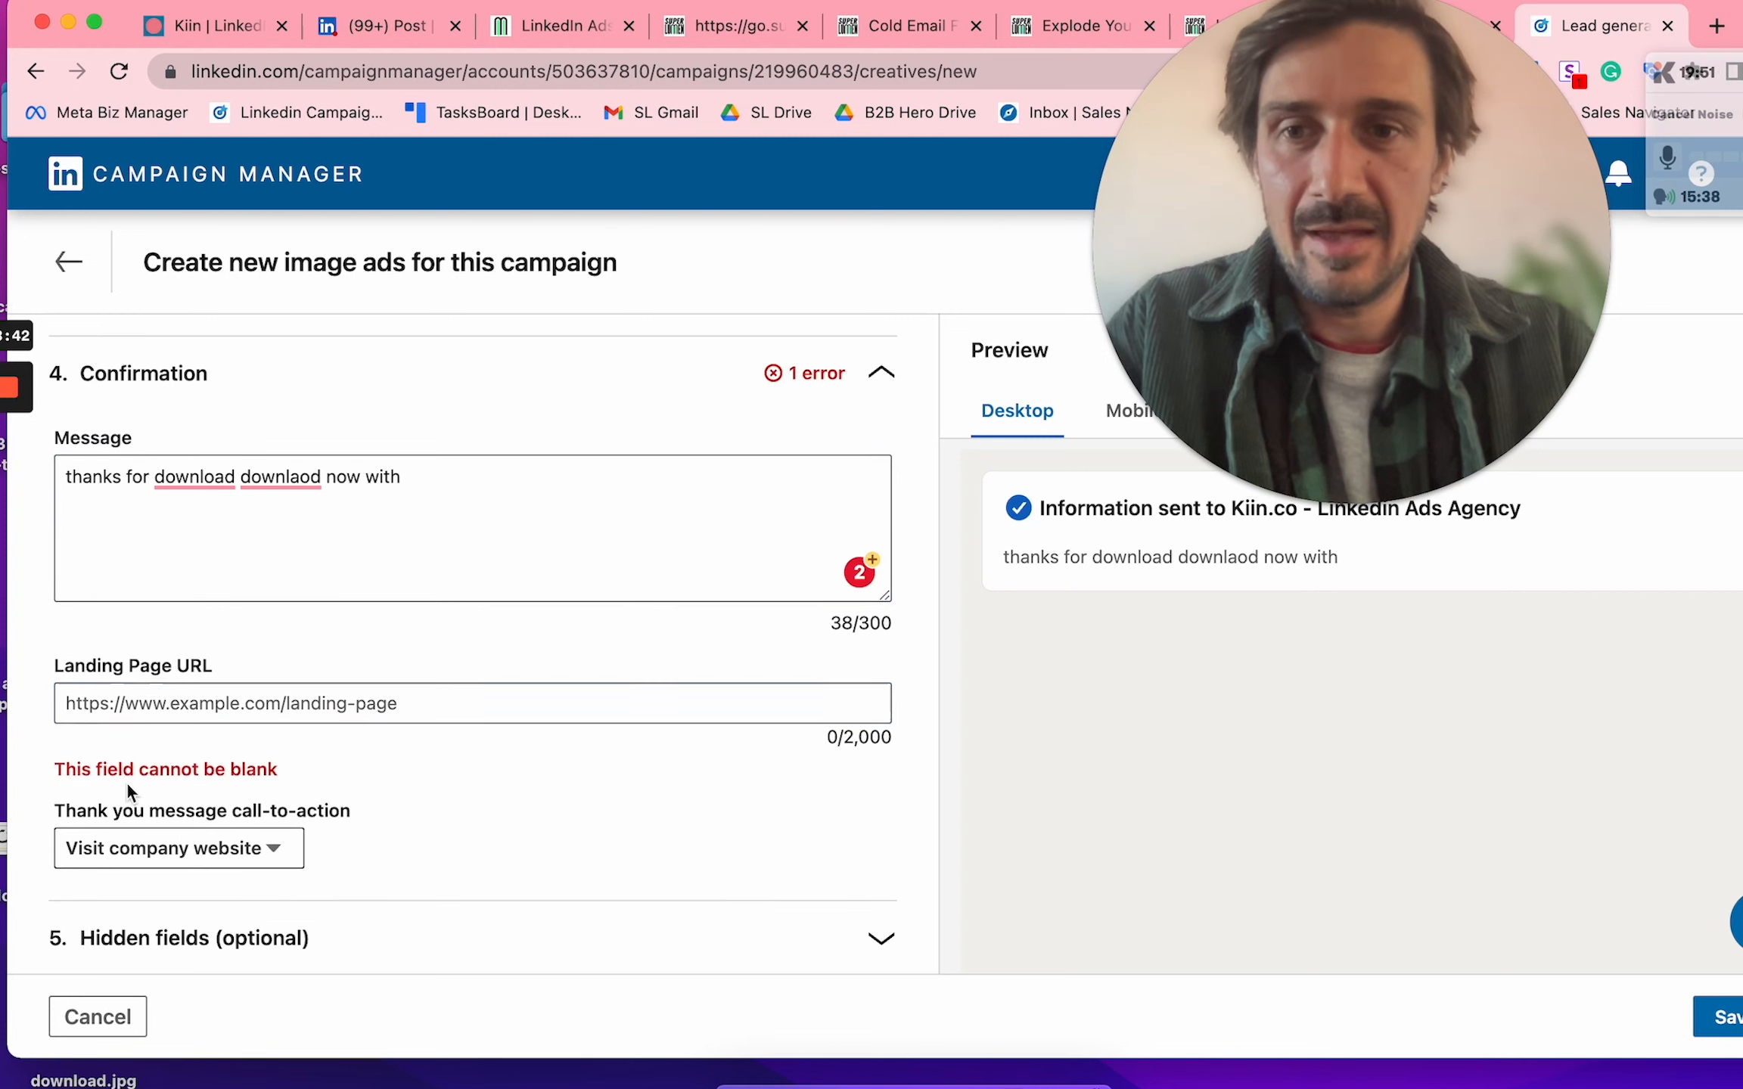
pyautogui.click(141, 834)
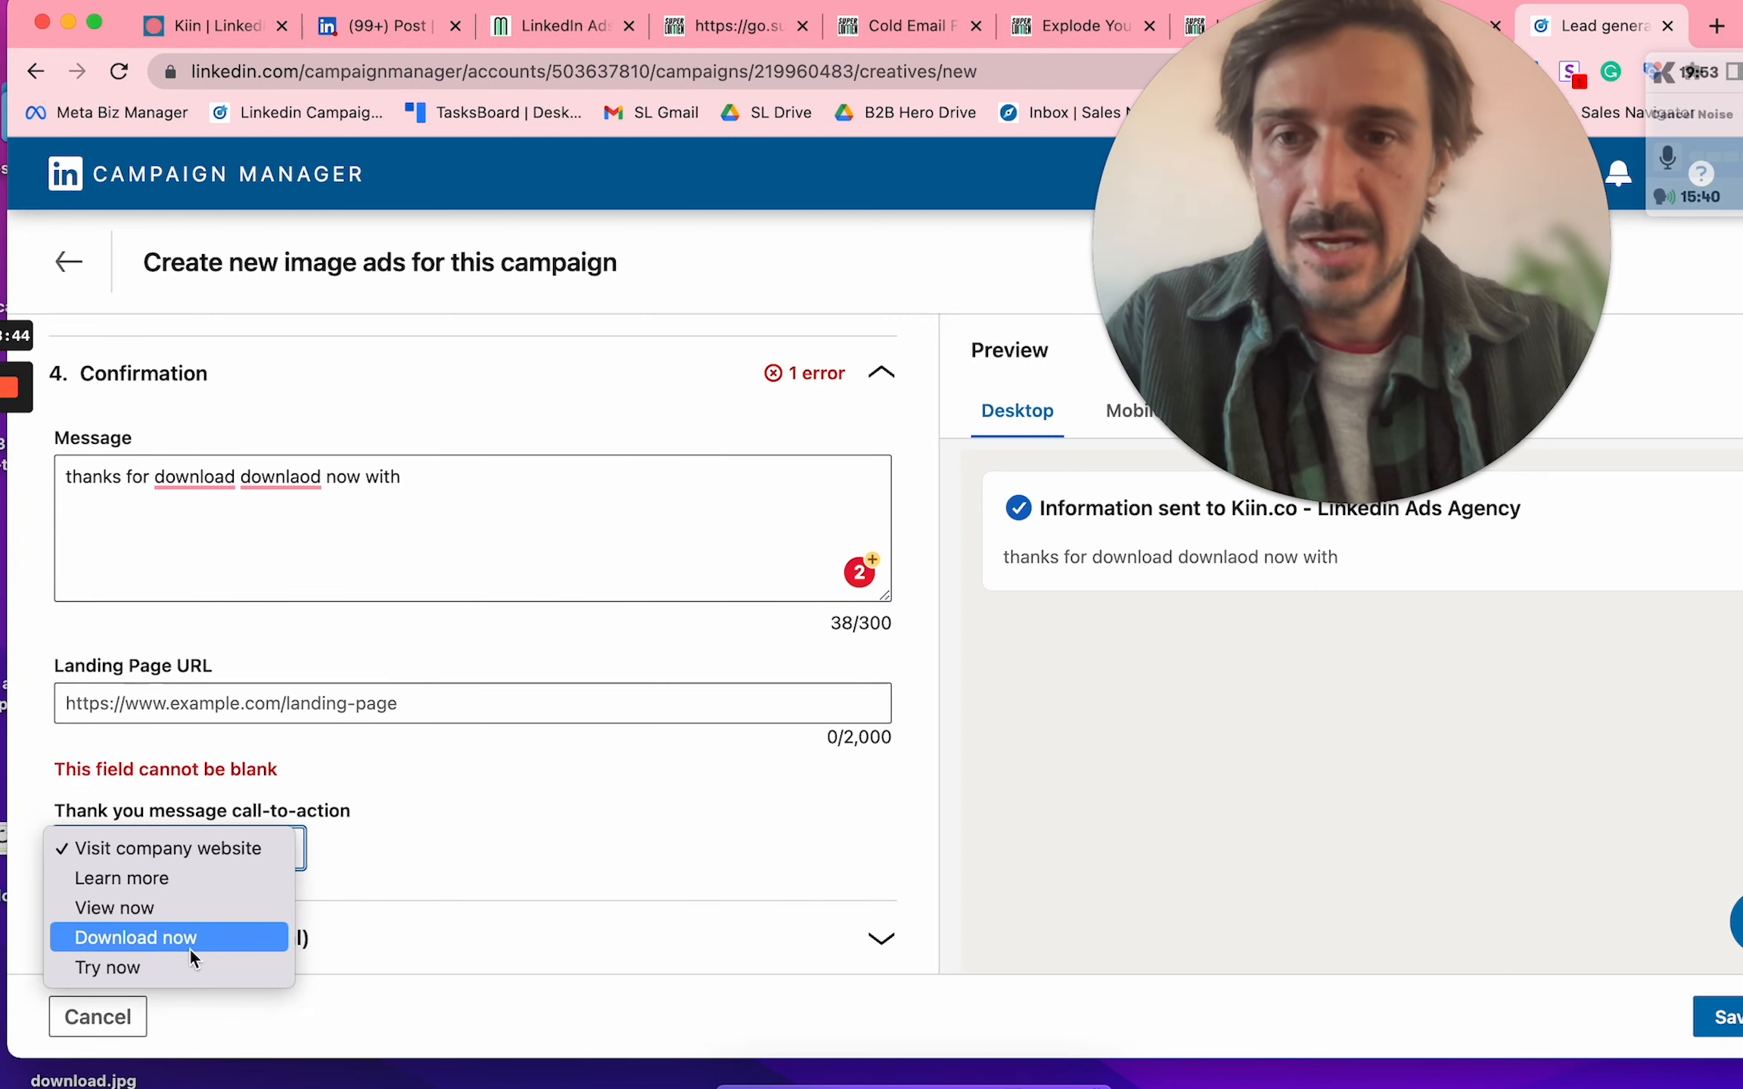
pyautogui.click(658, 814)
# Step: Open the optional hidden fields section of the lead gen form to view its tracking options
pyautogui.scroll(-1, 659, 817)
pyautogui.click(363, 926)
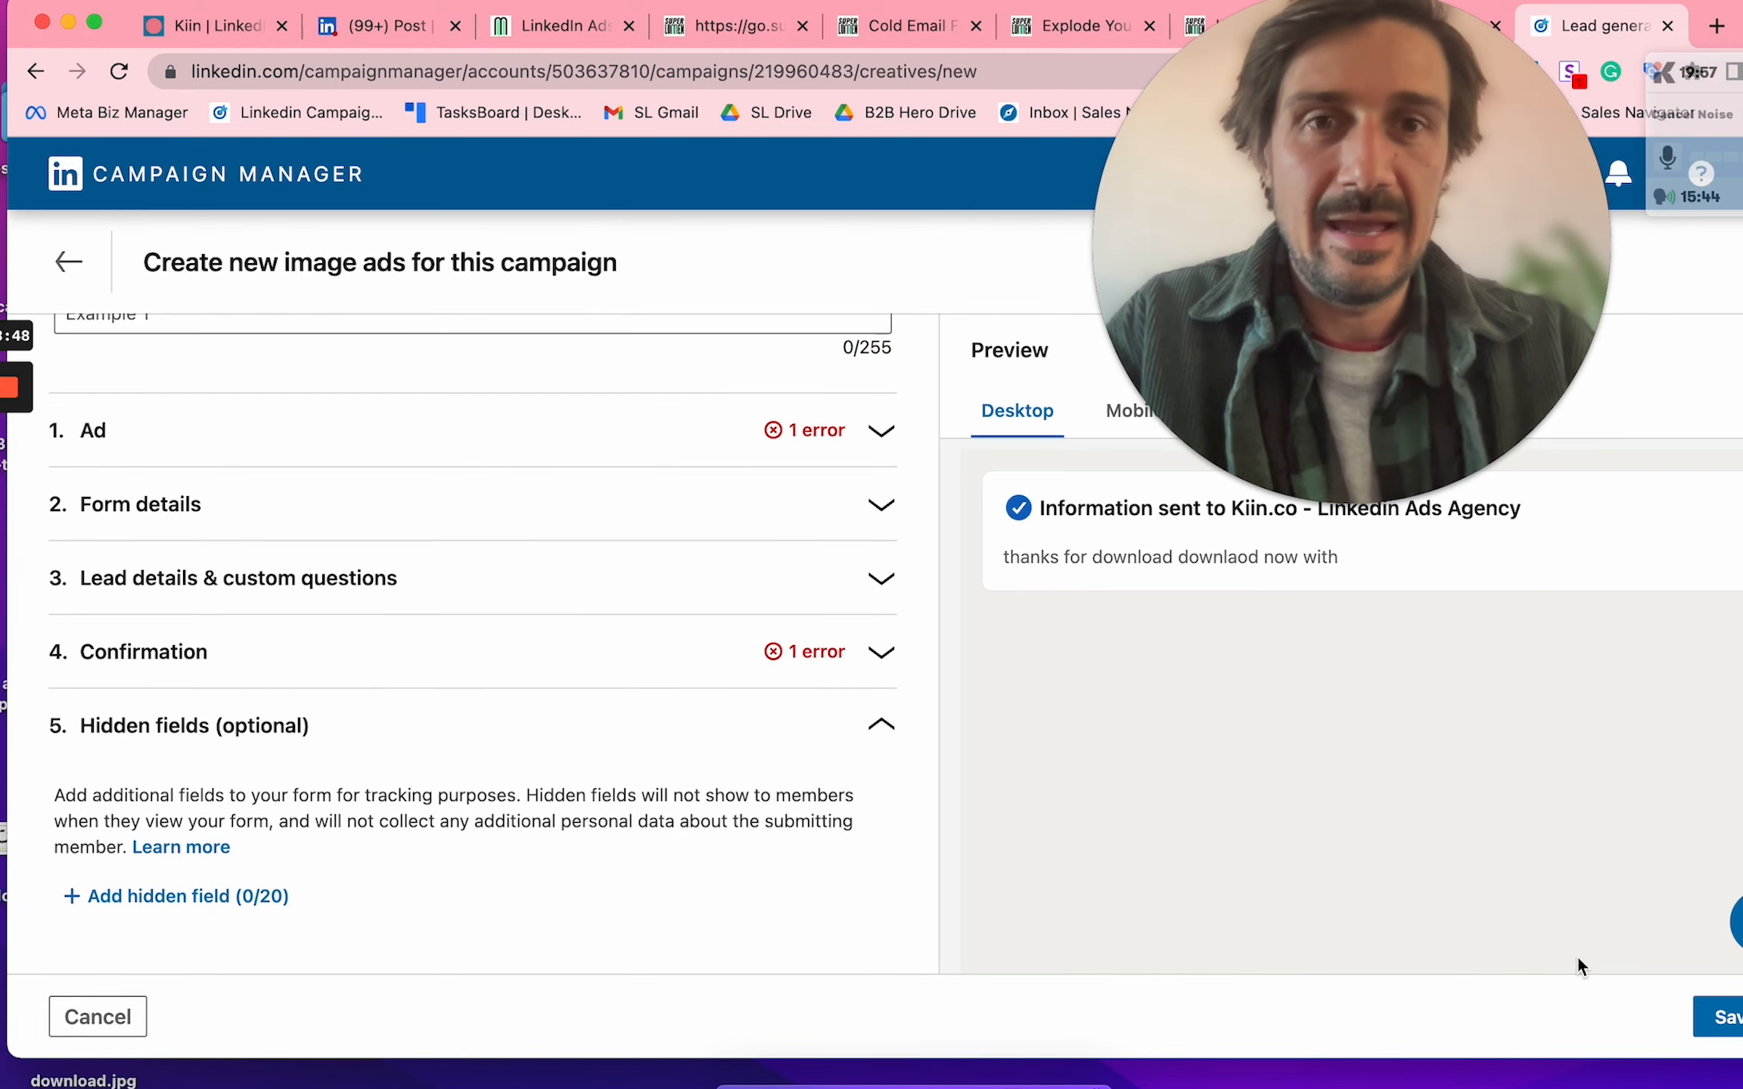
pyautogui.moveTo(1424, 141); pyautogui.dragTo(1425, 490)
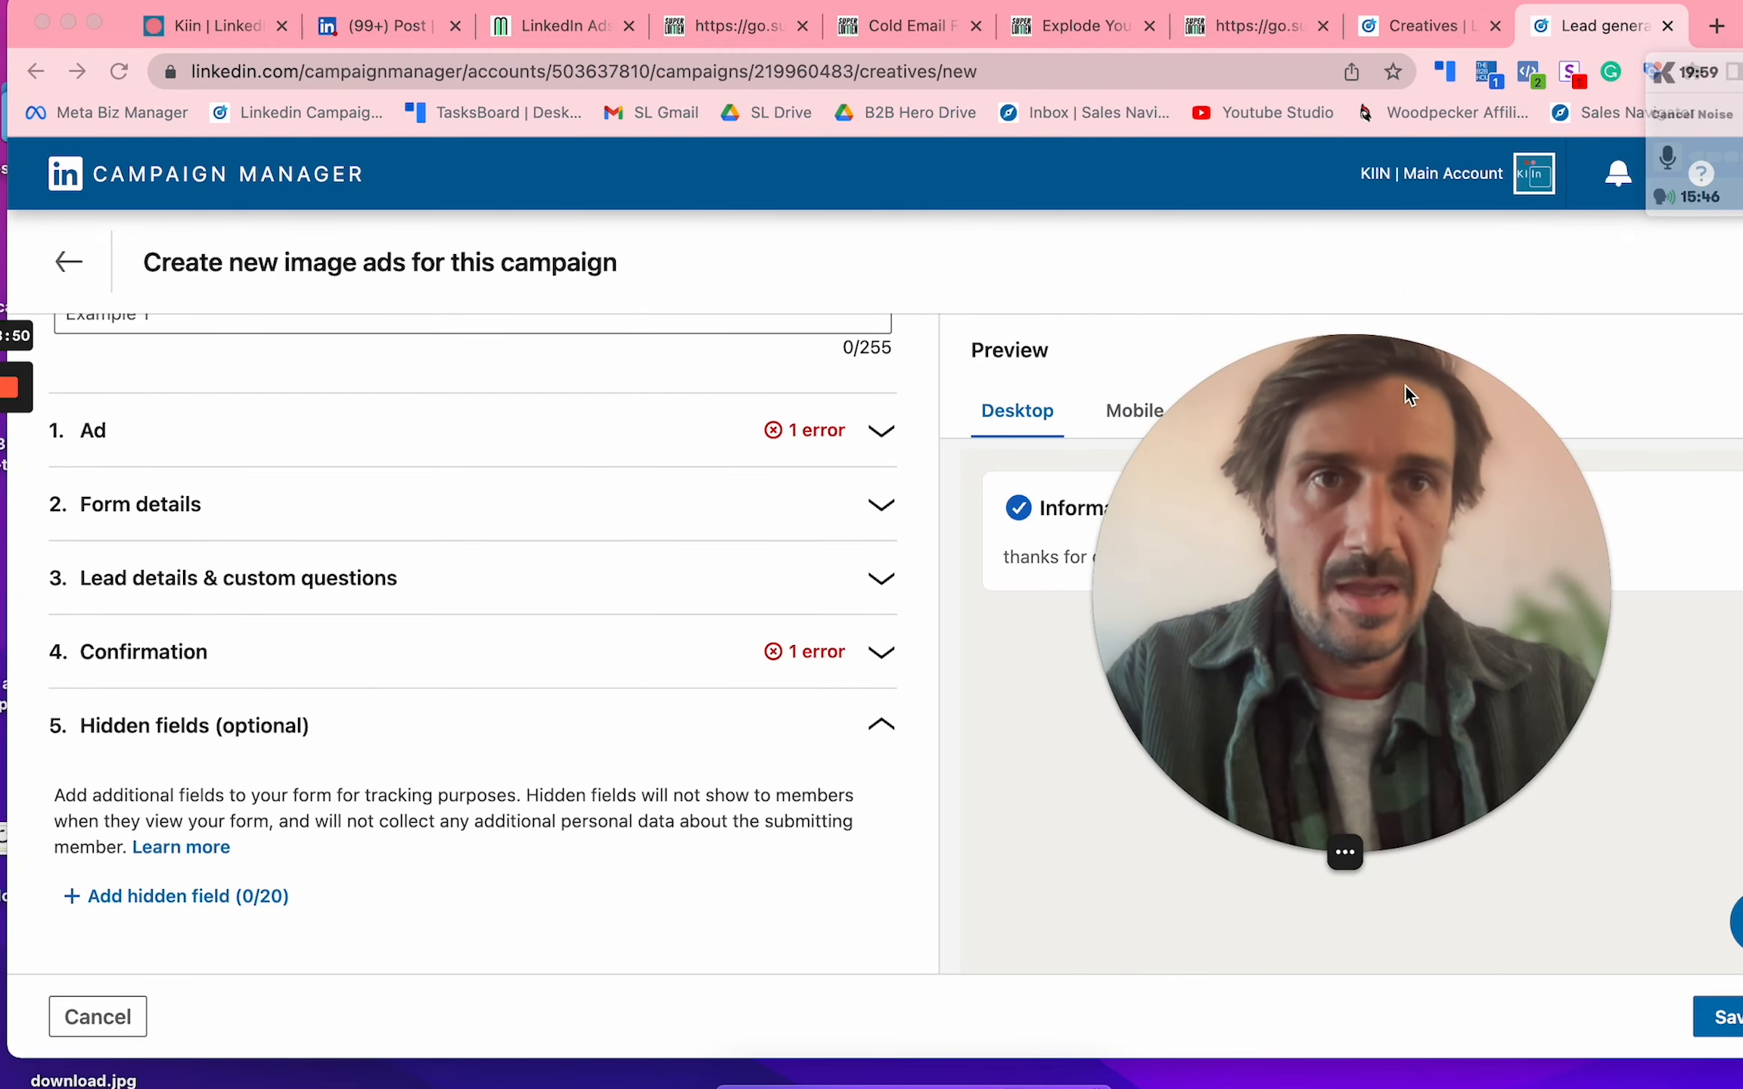